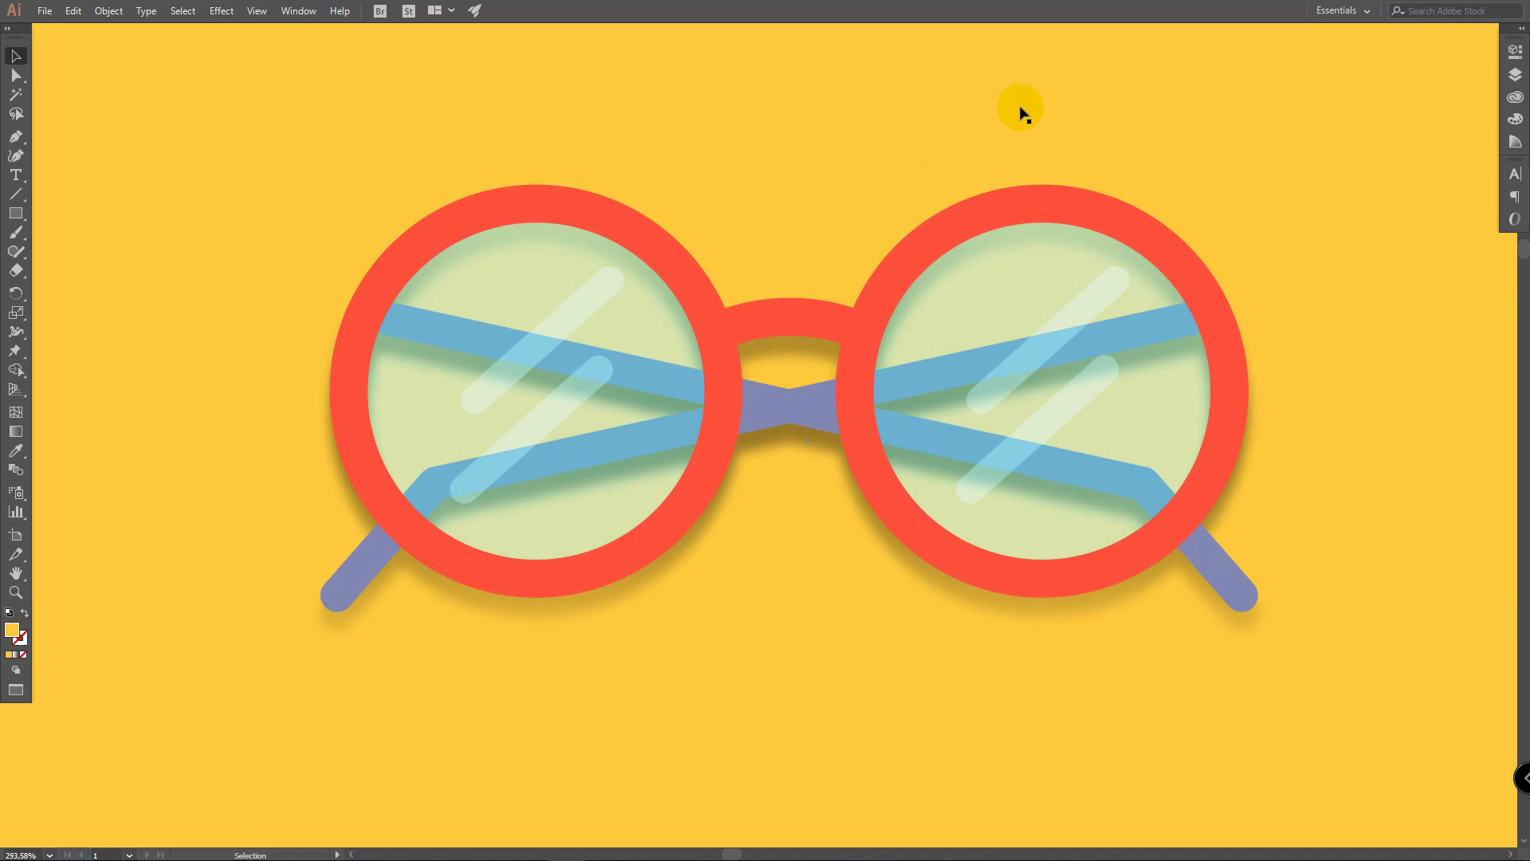
# Step: Create a new A4 print document in landscape orientation with the RGB color mode
pyautogui.hotkey('ctrl', 'n')
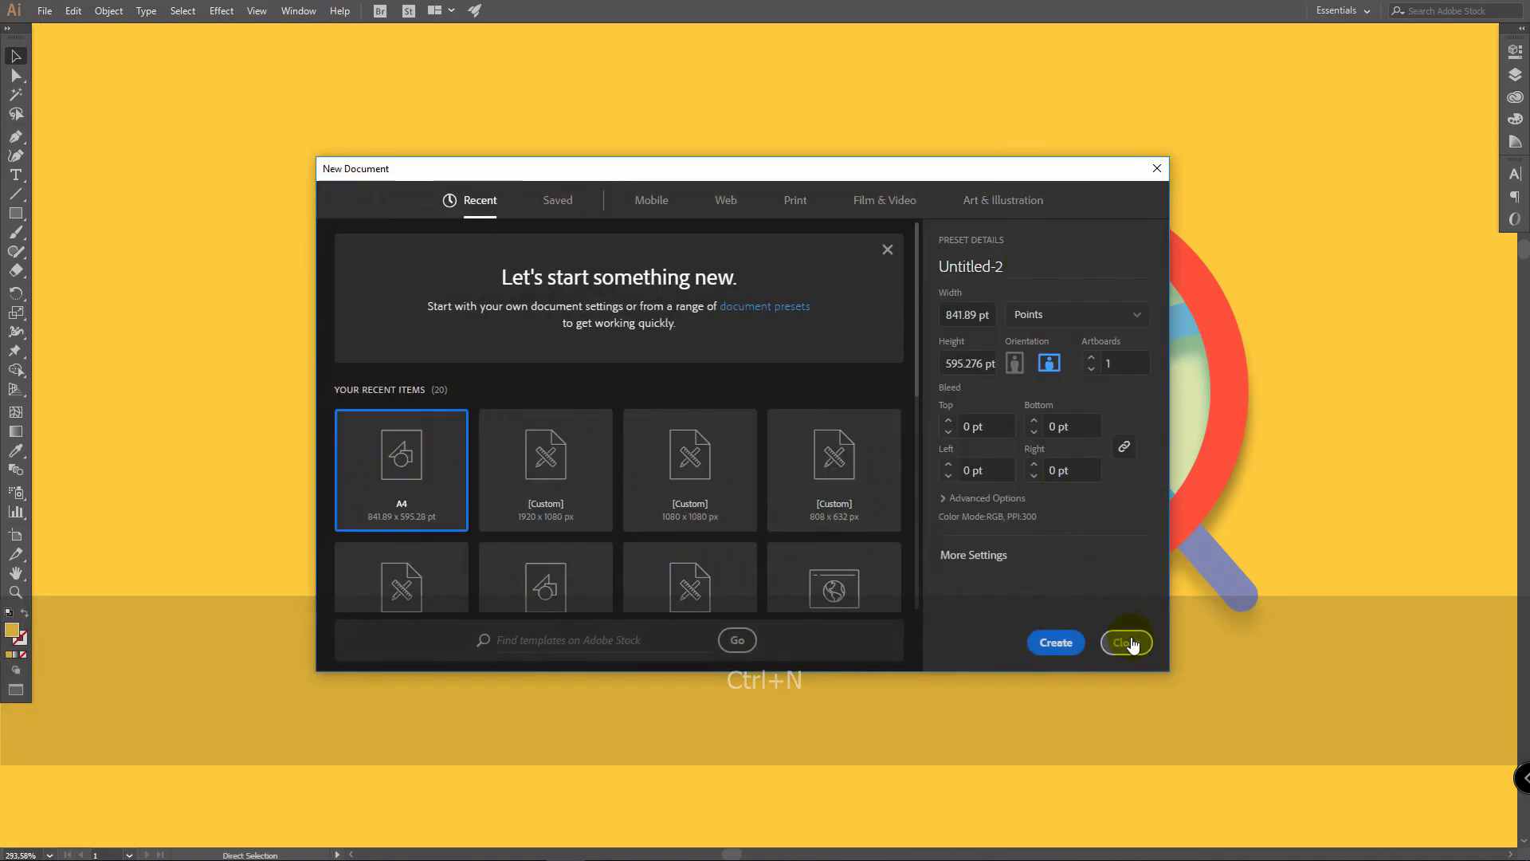
pyautogui.click(1126, 642)
pyautogui.click(47, 11)
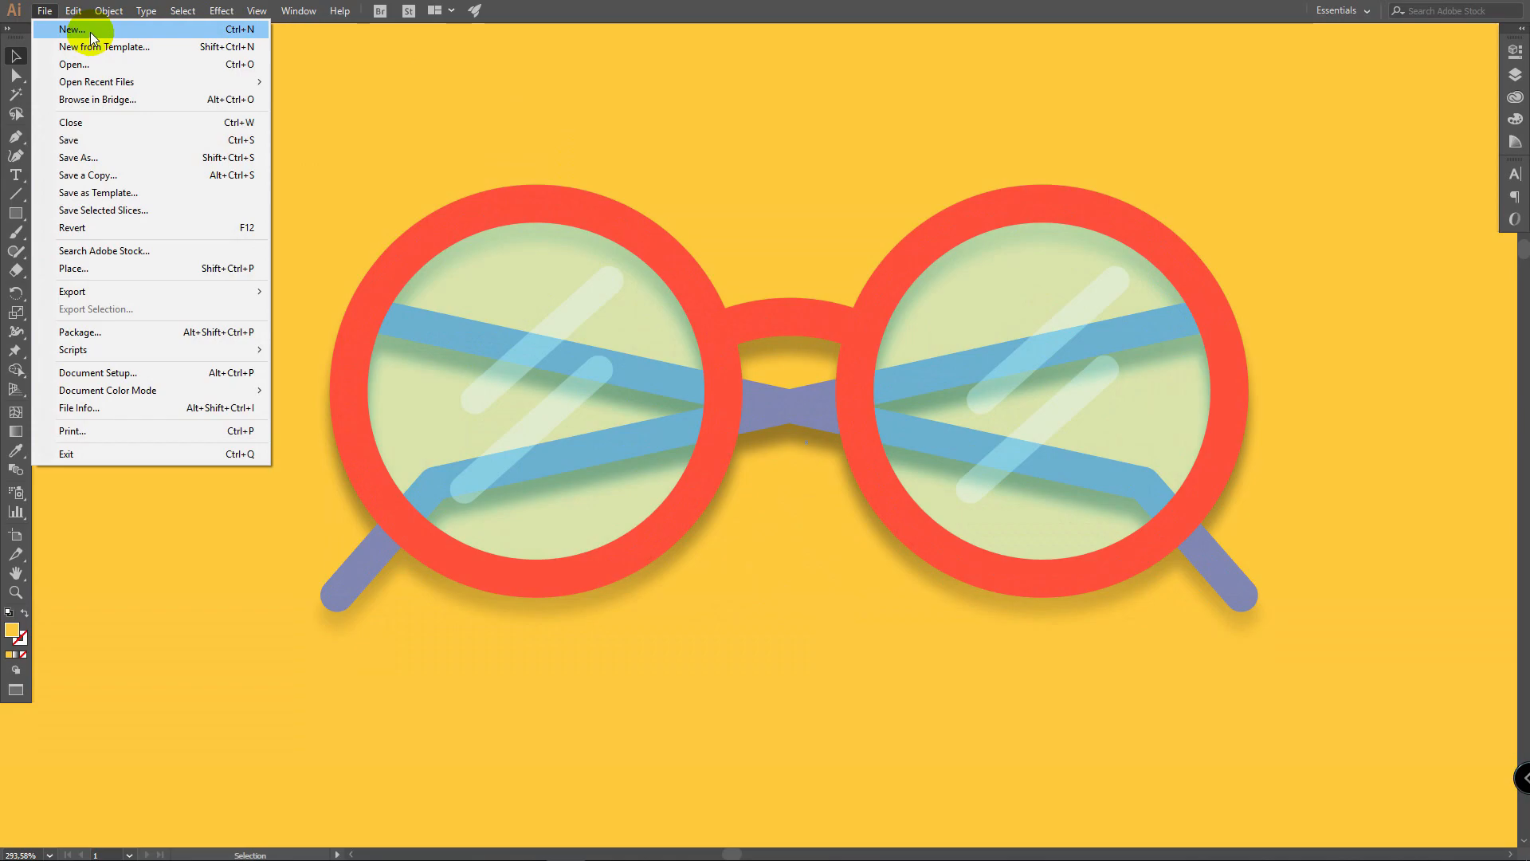
pyautogui.click(90, 30)
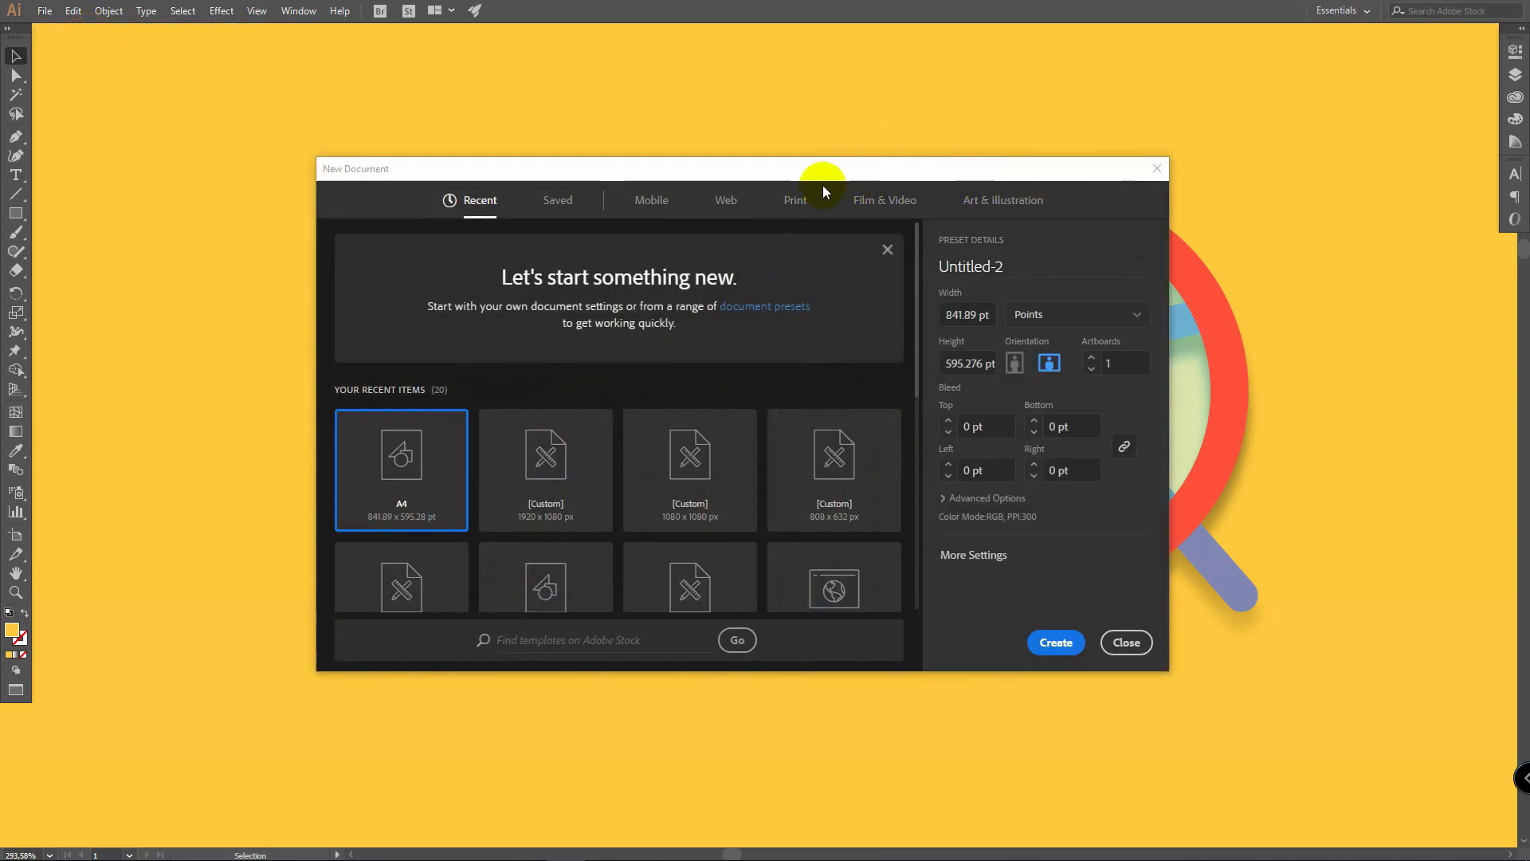
pyautogui.click(795, 201)
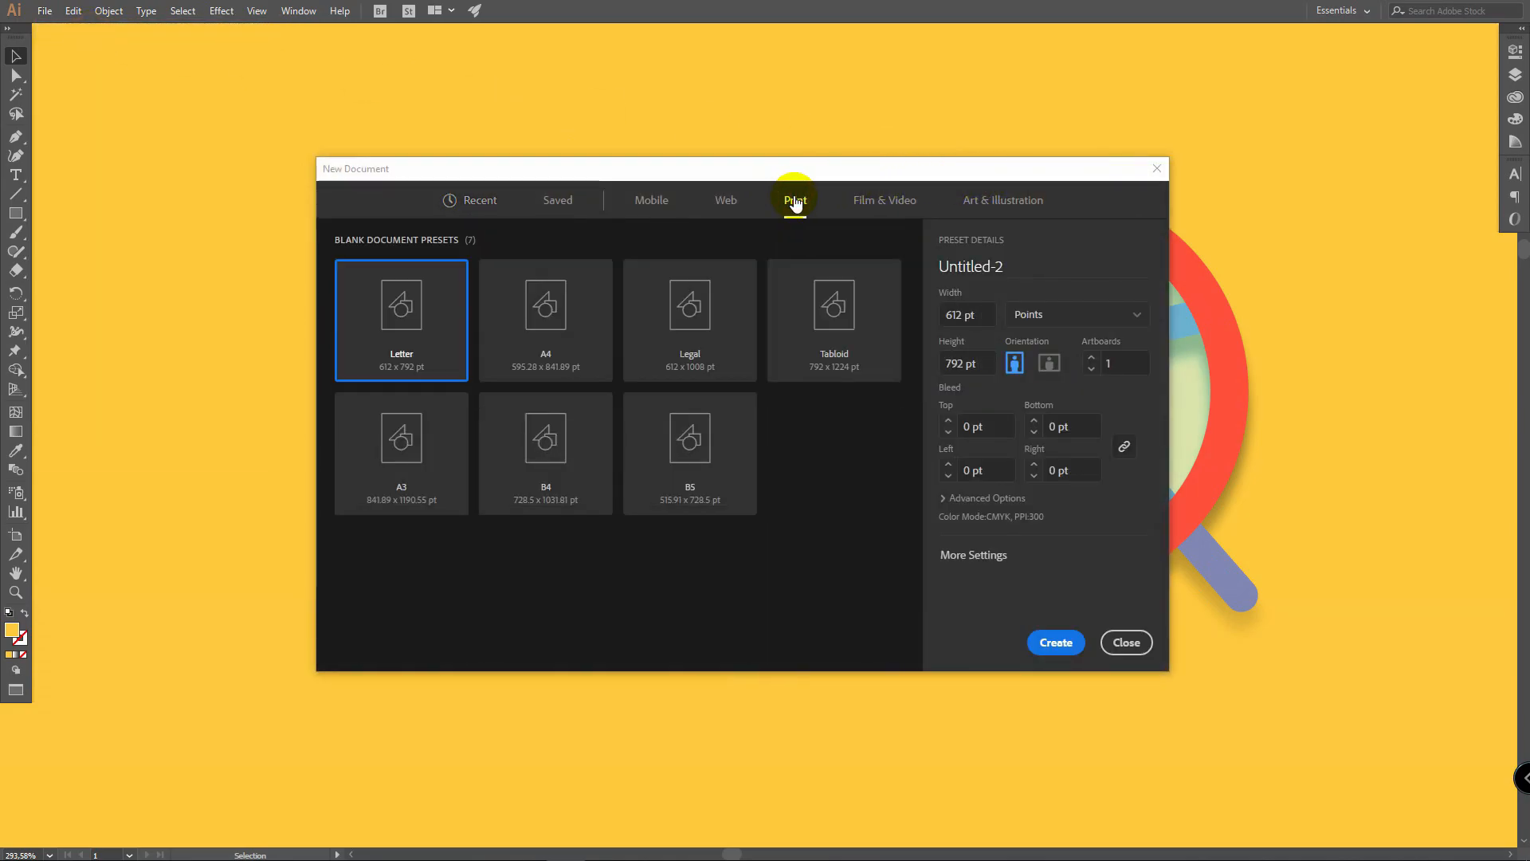
pyautogui.click(525, 311)
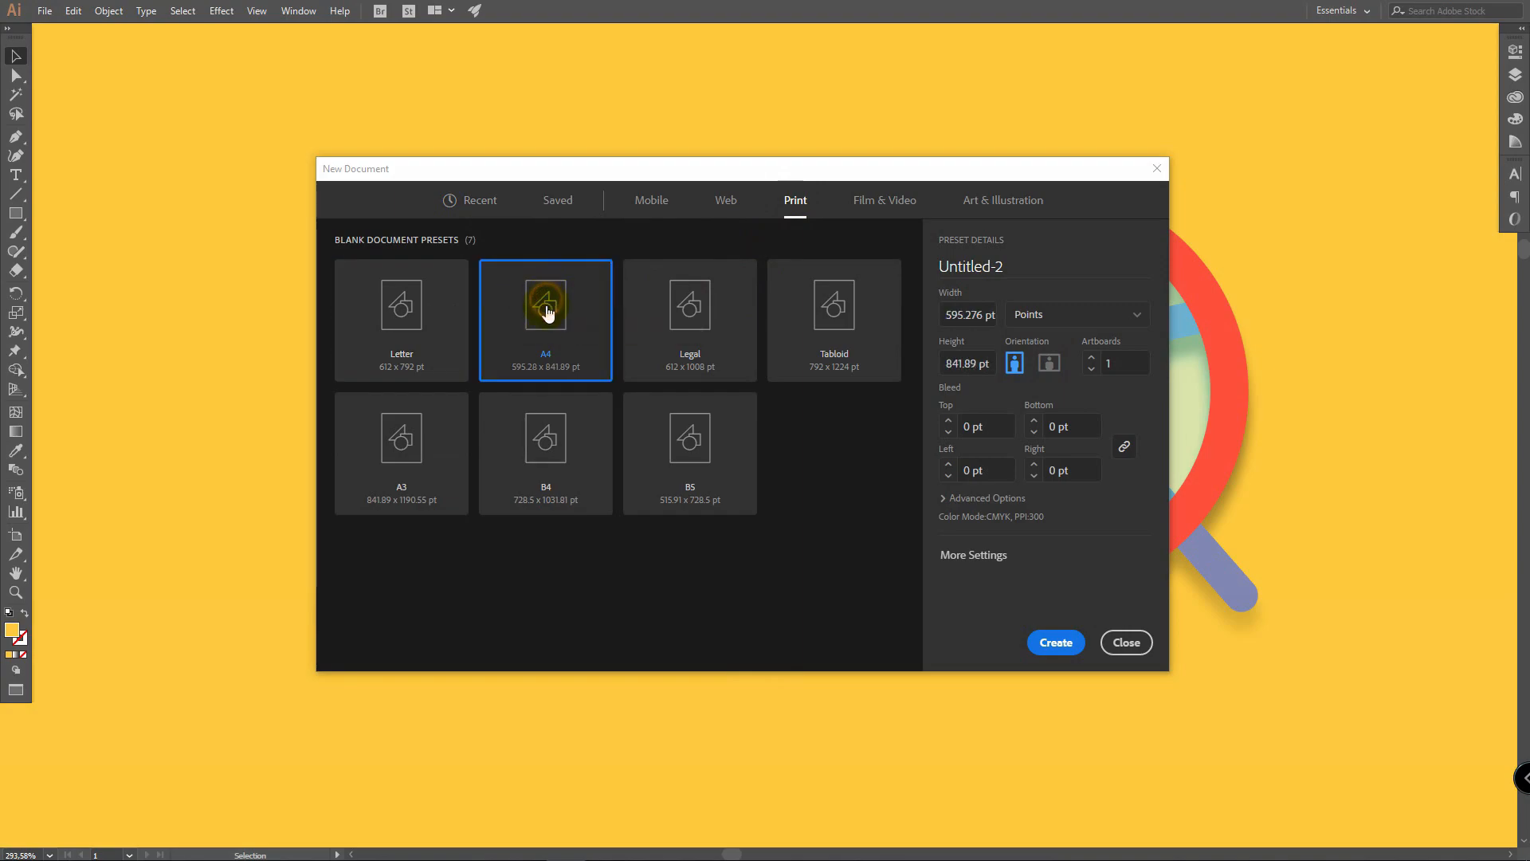
pyautogui.click(1048, 362)
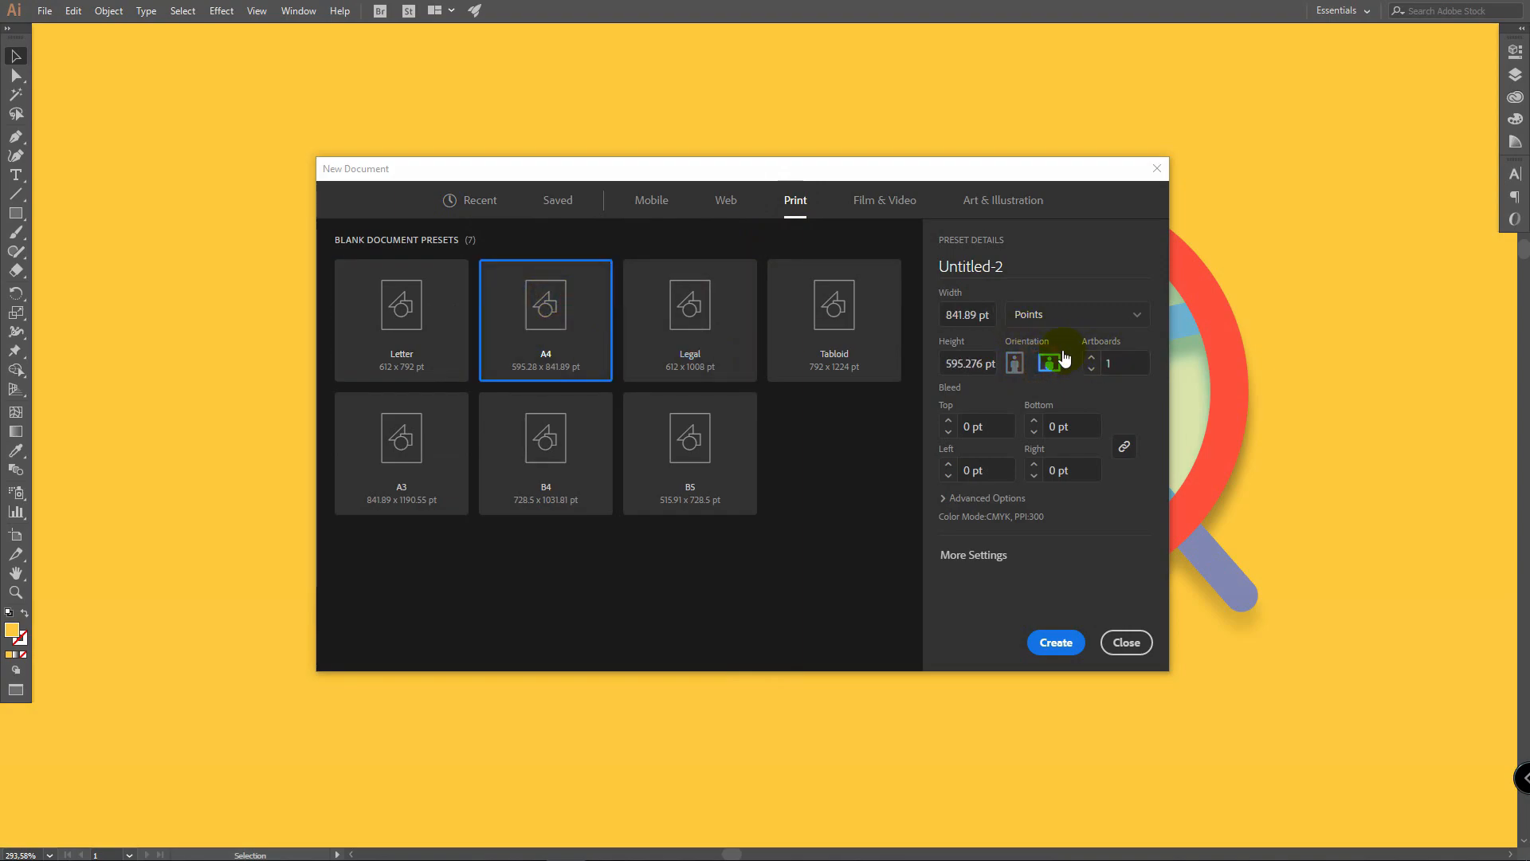
pyautogui.click(959, 506)
pyautogui.click(1013, 467)
pyautogui.click(994, 487)
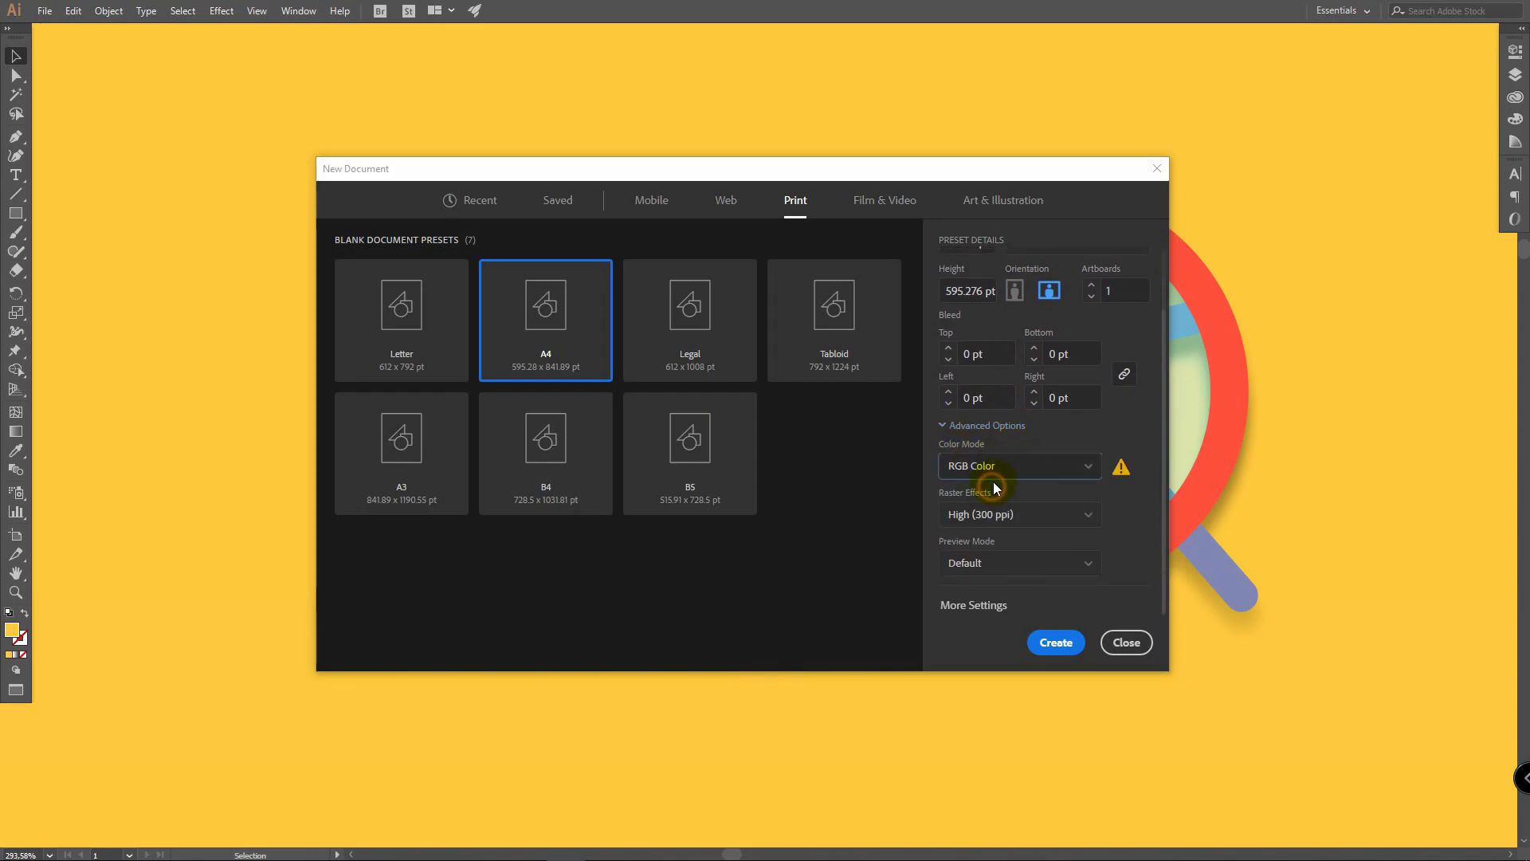
pyautogui.click(1056, 642)
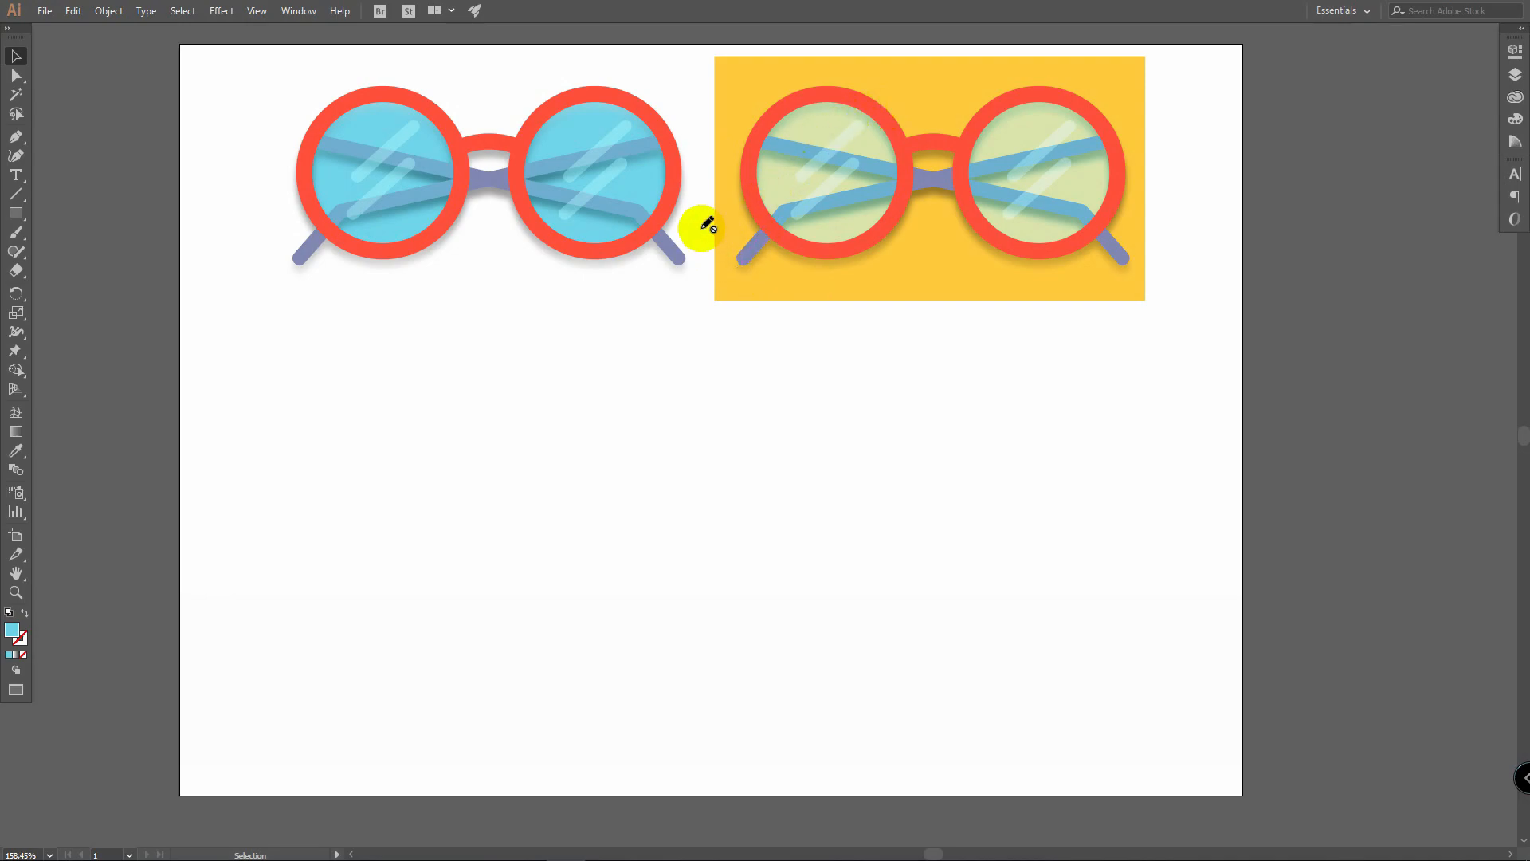
# Step: Add a new layer above the reference layer and name it "glasses"
pyautogui.click(1515, 74)
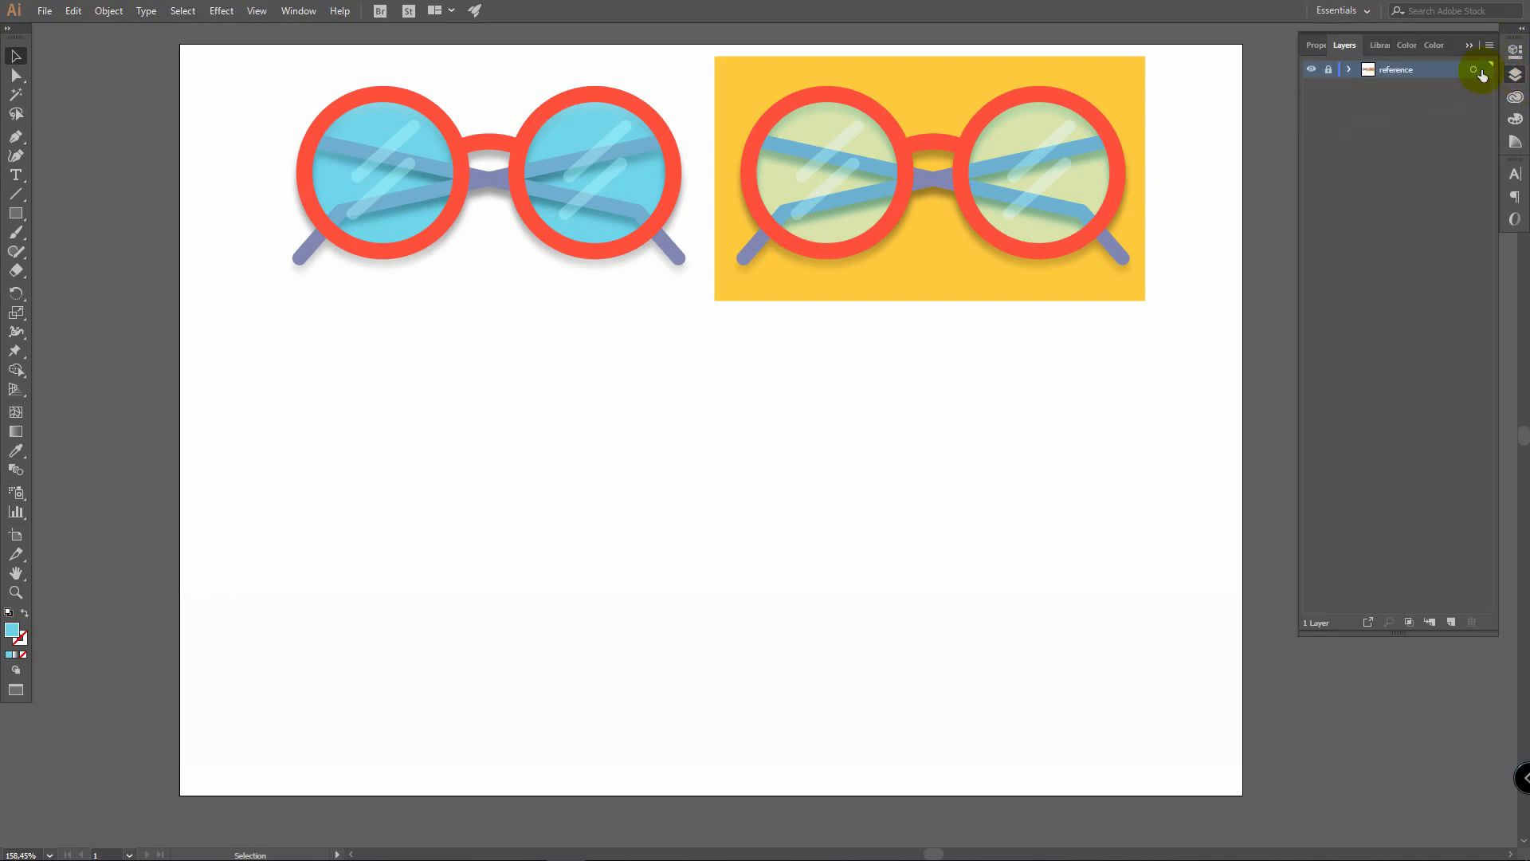
pyautogui.click(1450, 622)
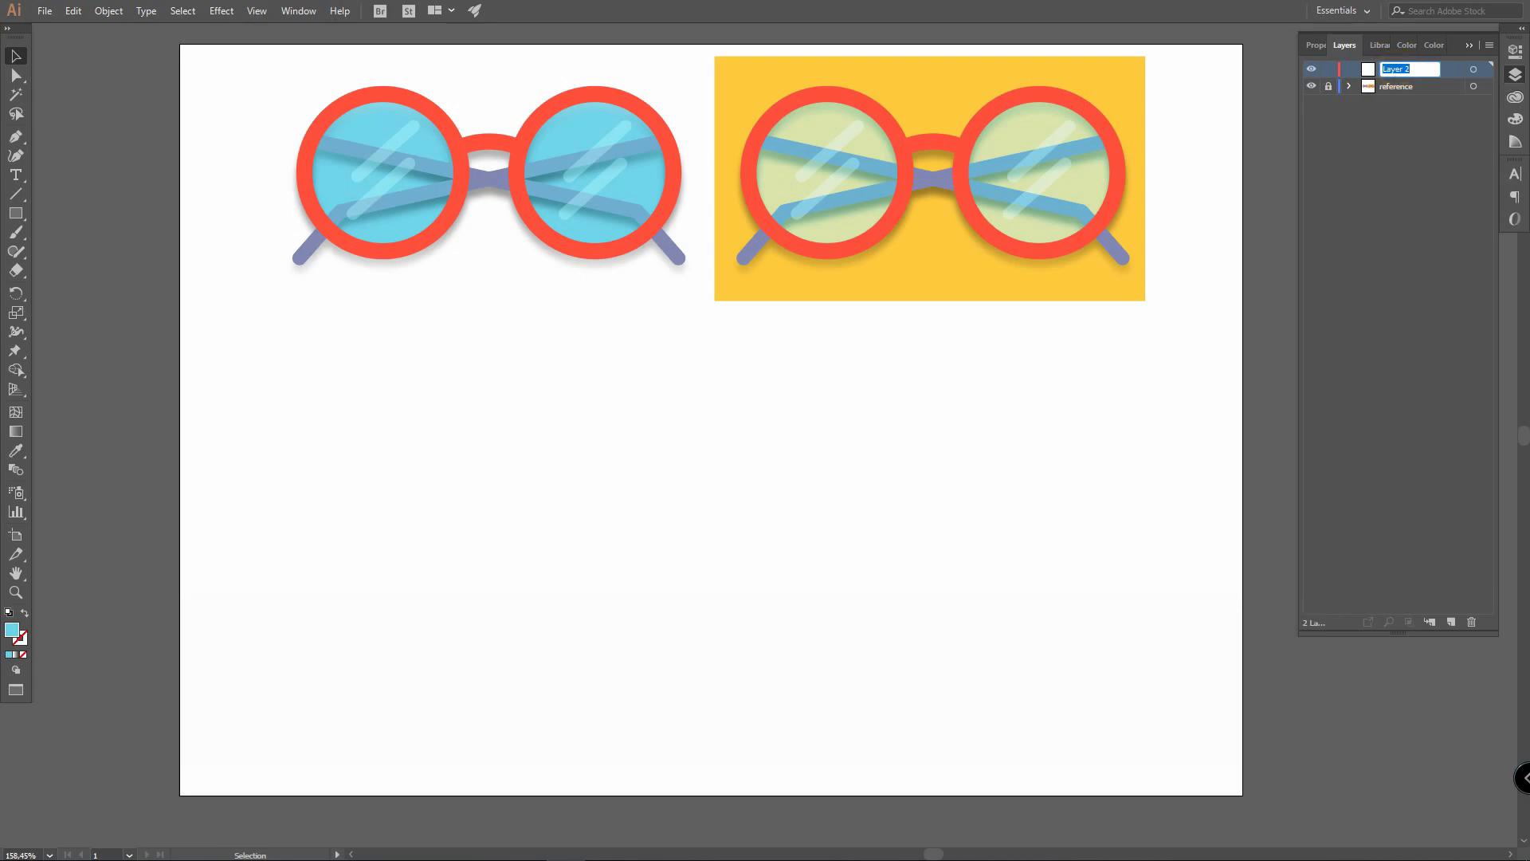
pyautogui.write('glasses')
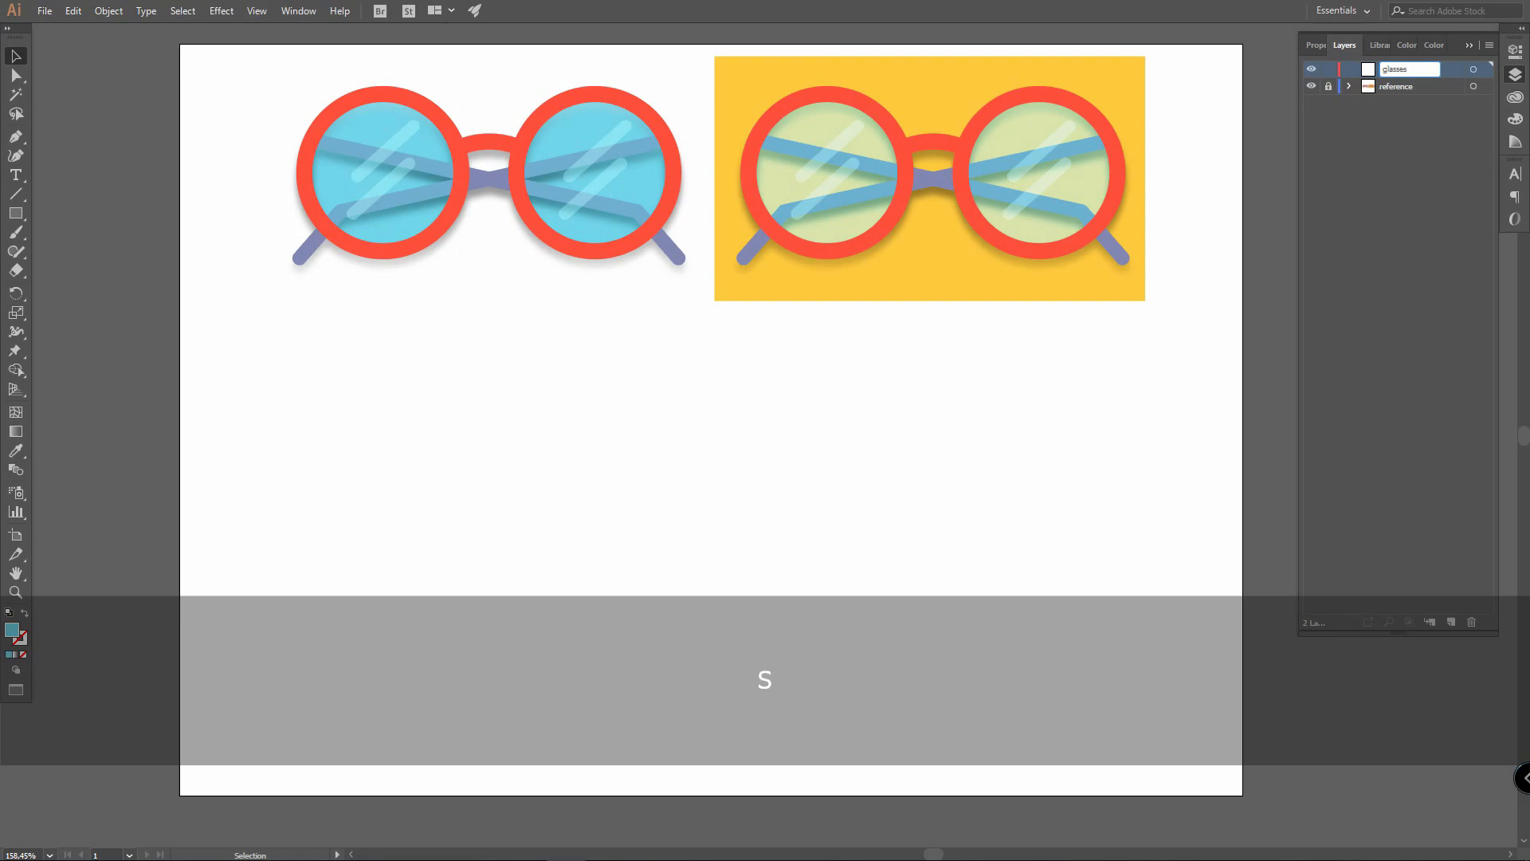
pyautogui.press('Return')
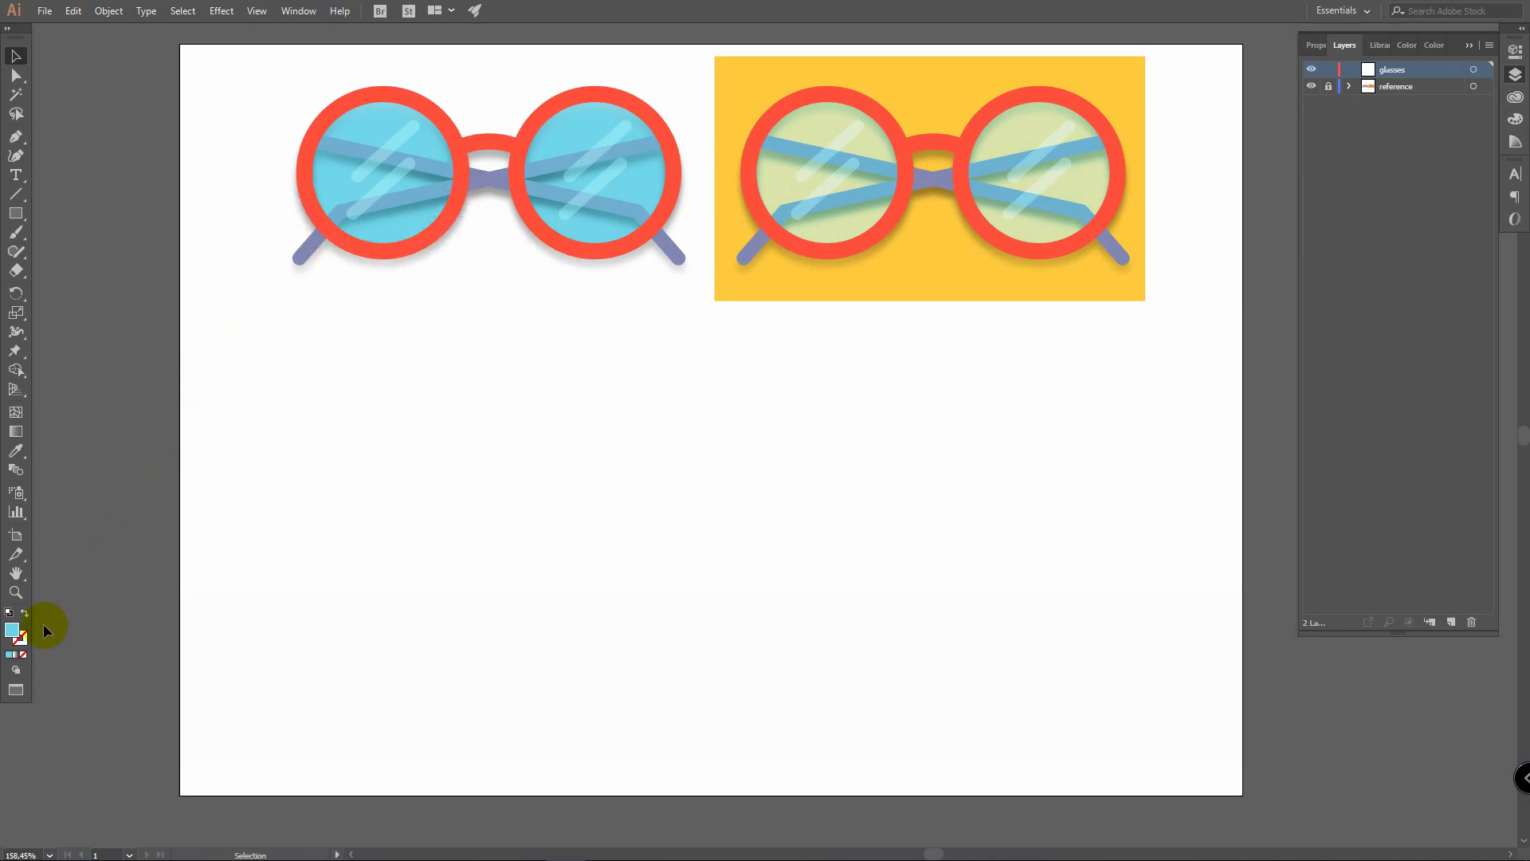
# Step: Set the fill color to bright red FF402C
pyautogui.doubleClick(10, 632)
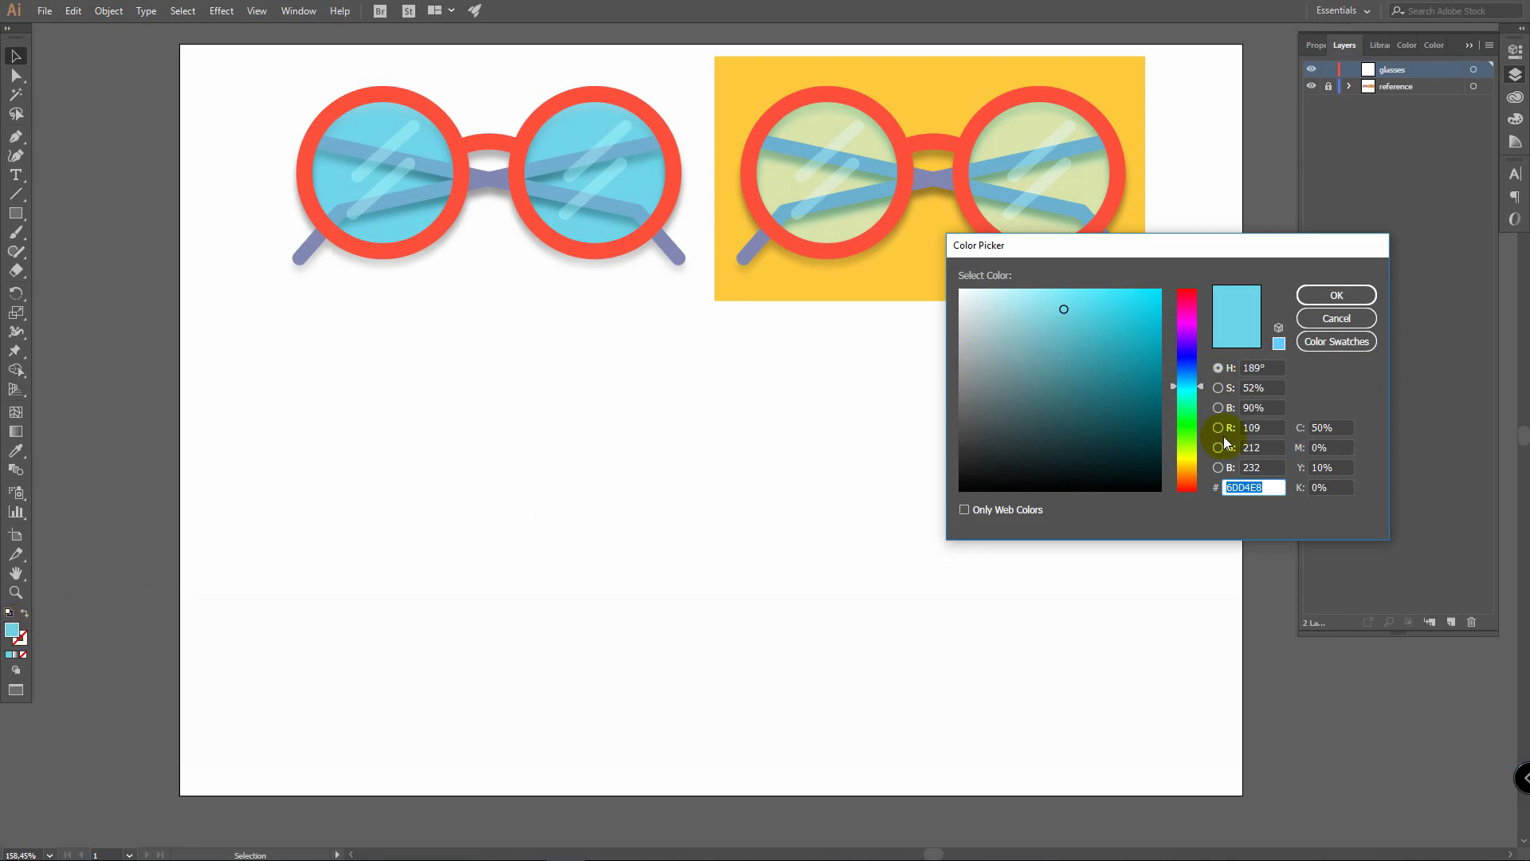
pyautogui.click(1194, 488)
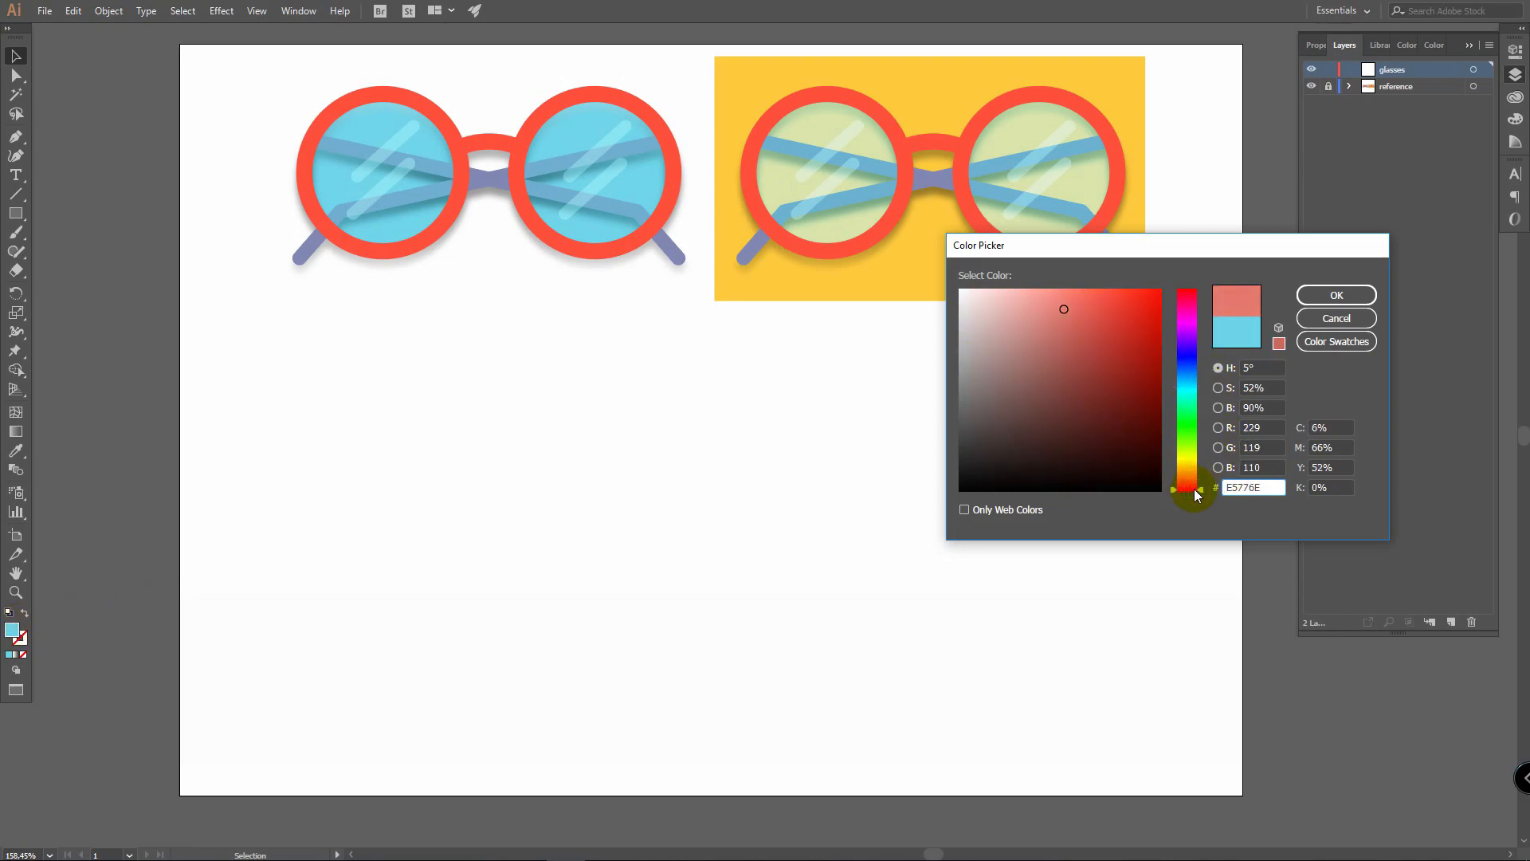
pyautogui.moveTo(1131, 335); pyautogui.dragTo(1123, 284)
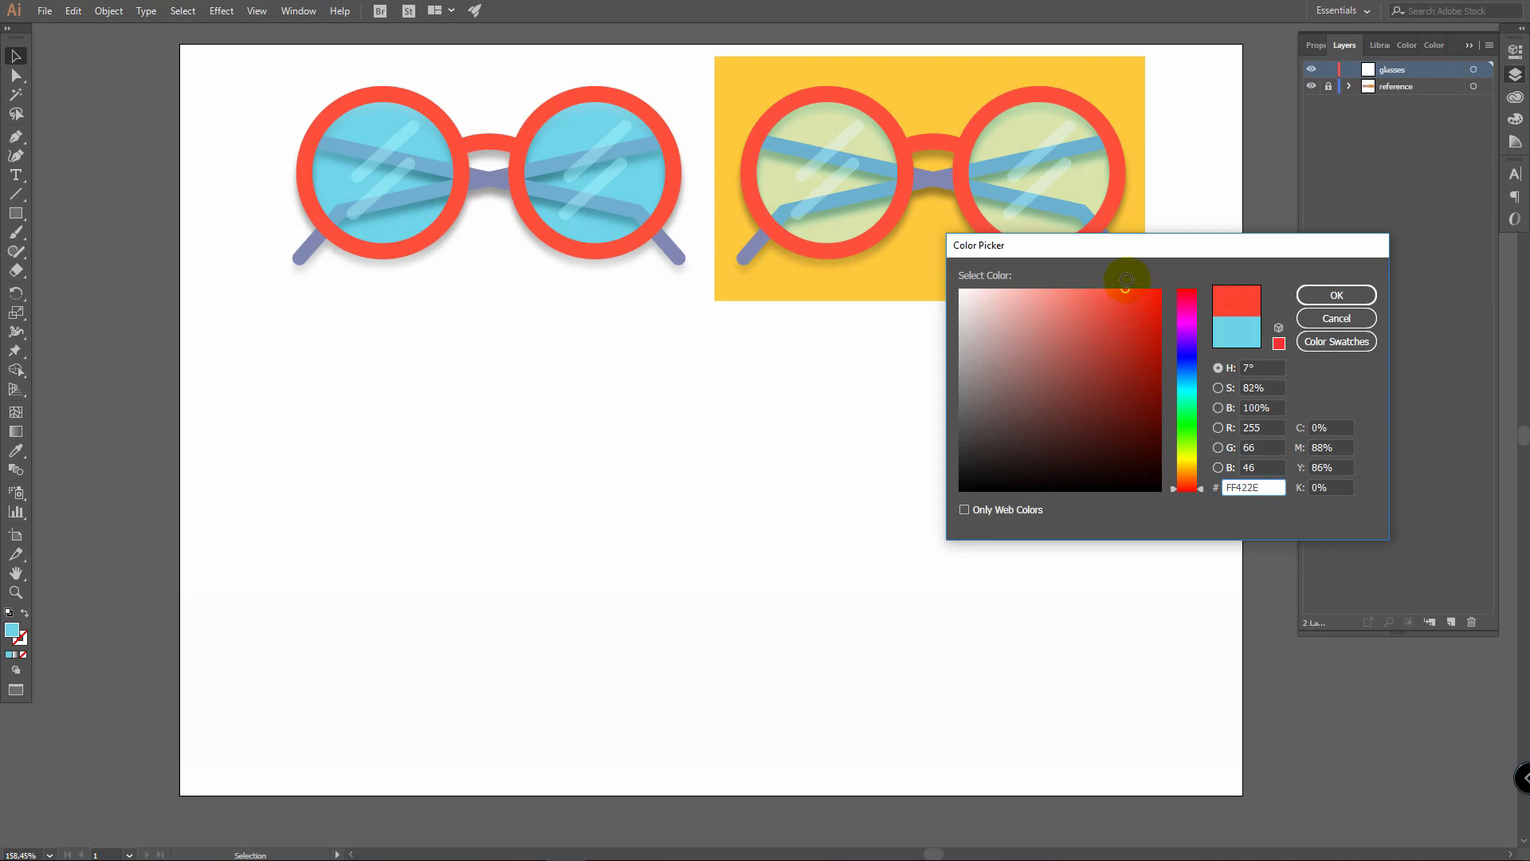
pyautogui.click(1339, 295)
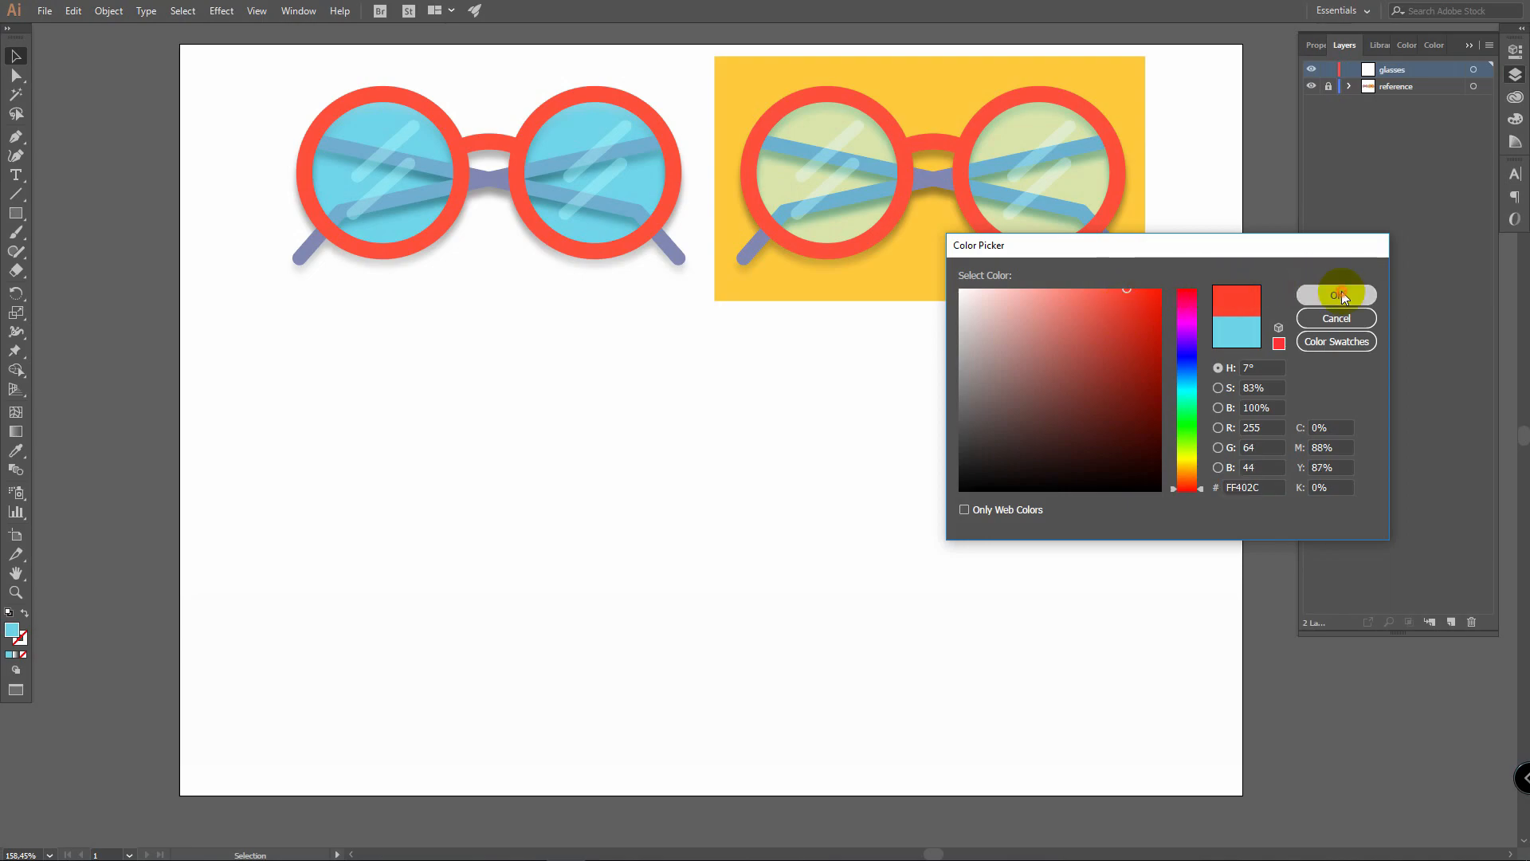
# Step: Draw a red circle about 181 pt in diameter with the Ellipse tool in the empty area below the reference glasses
pyautogui.click(17, 213)
pyautogui.moveTo(17, 213); pyautogui.dragTo(86, 249)
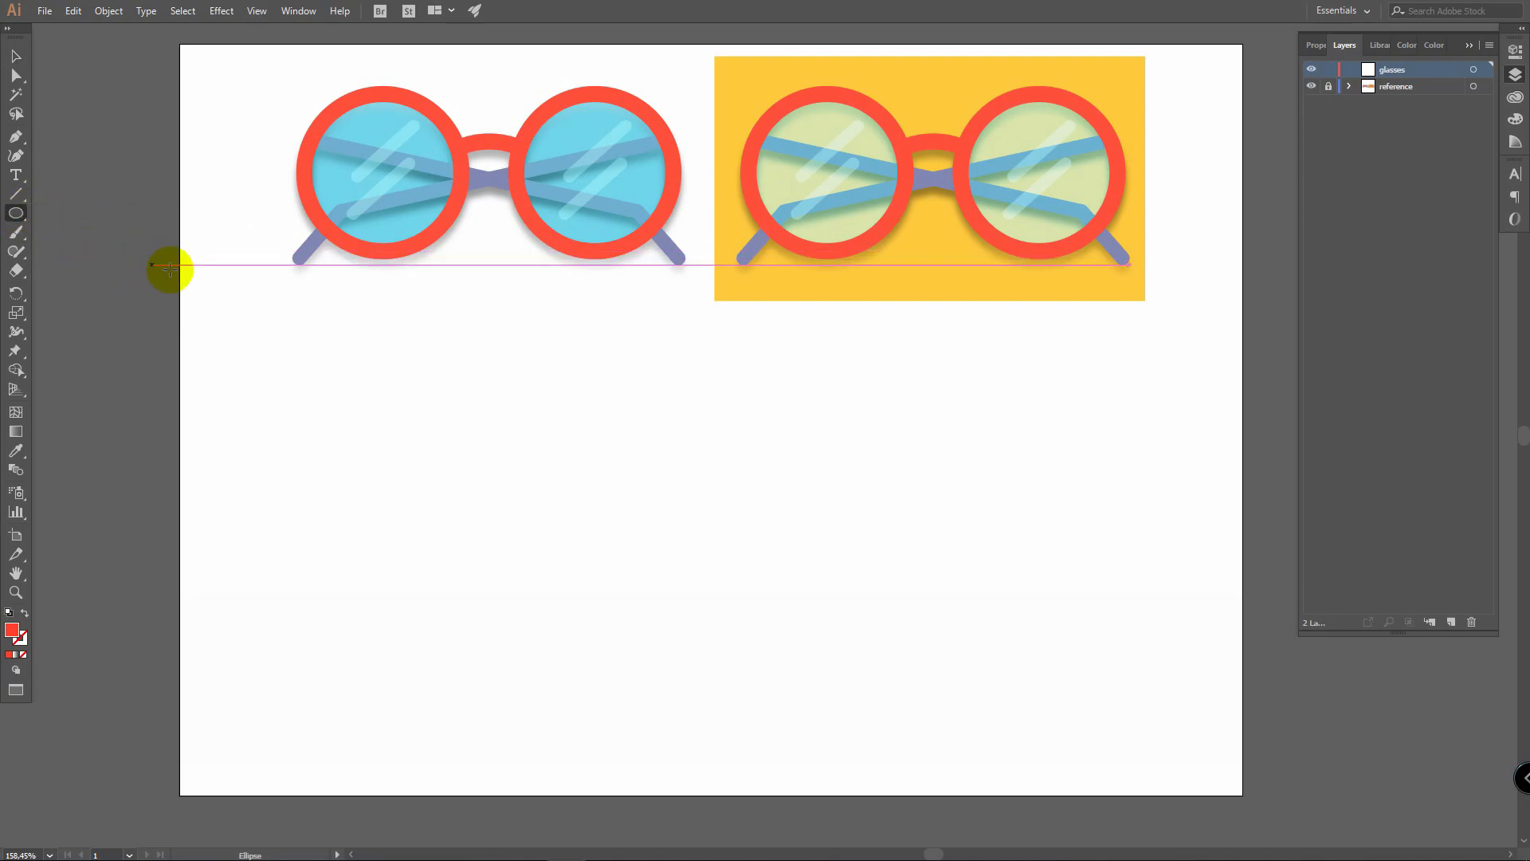
pyautogui.press('l')
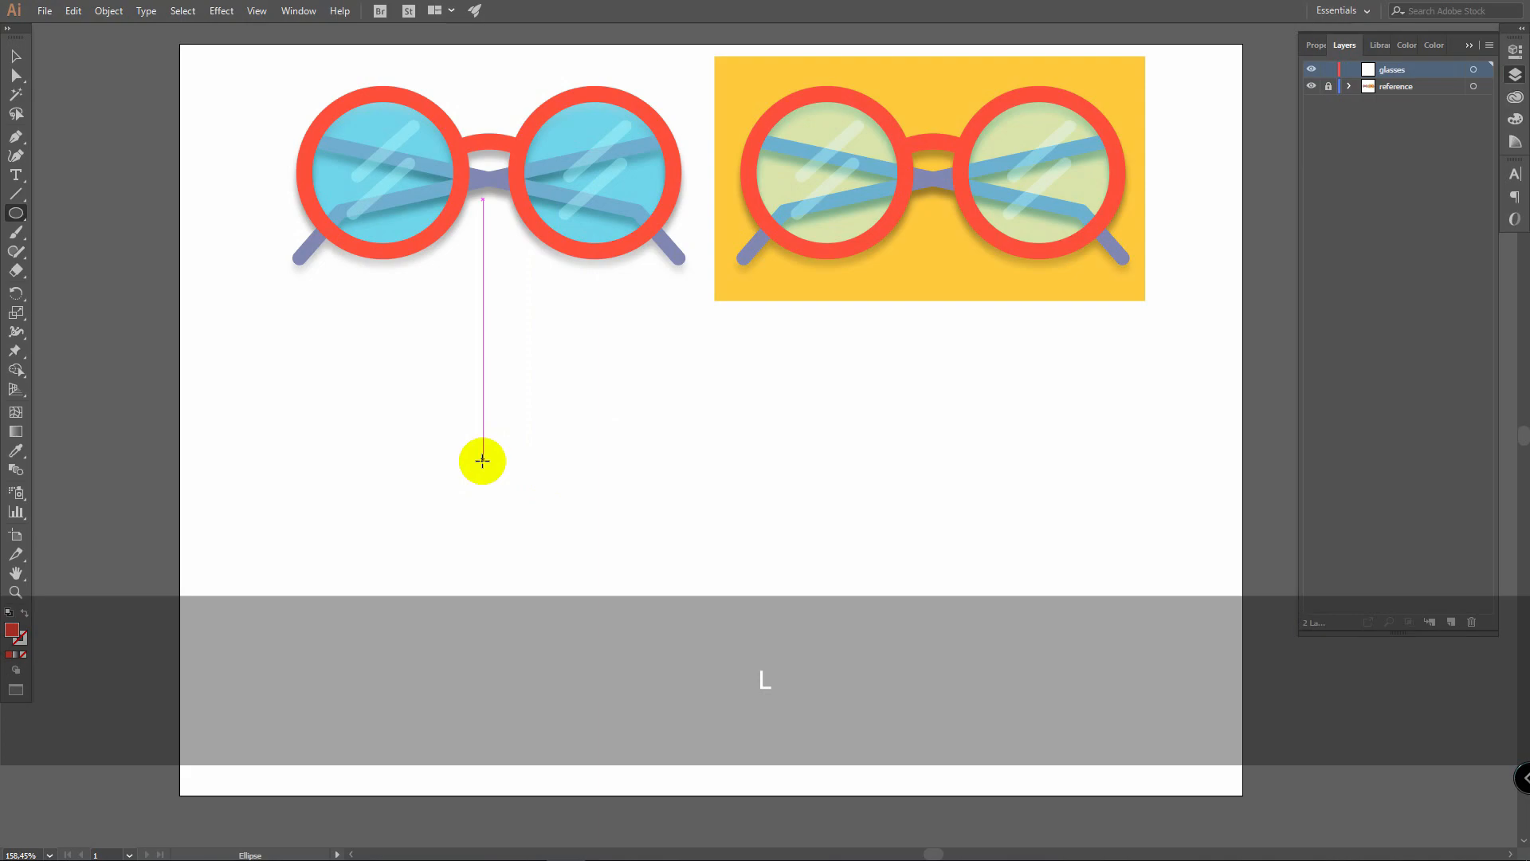
pyautogui.moveTo(462, 444); pyautogui.dragTo(687, 673)
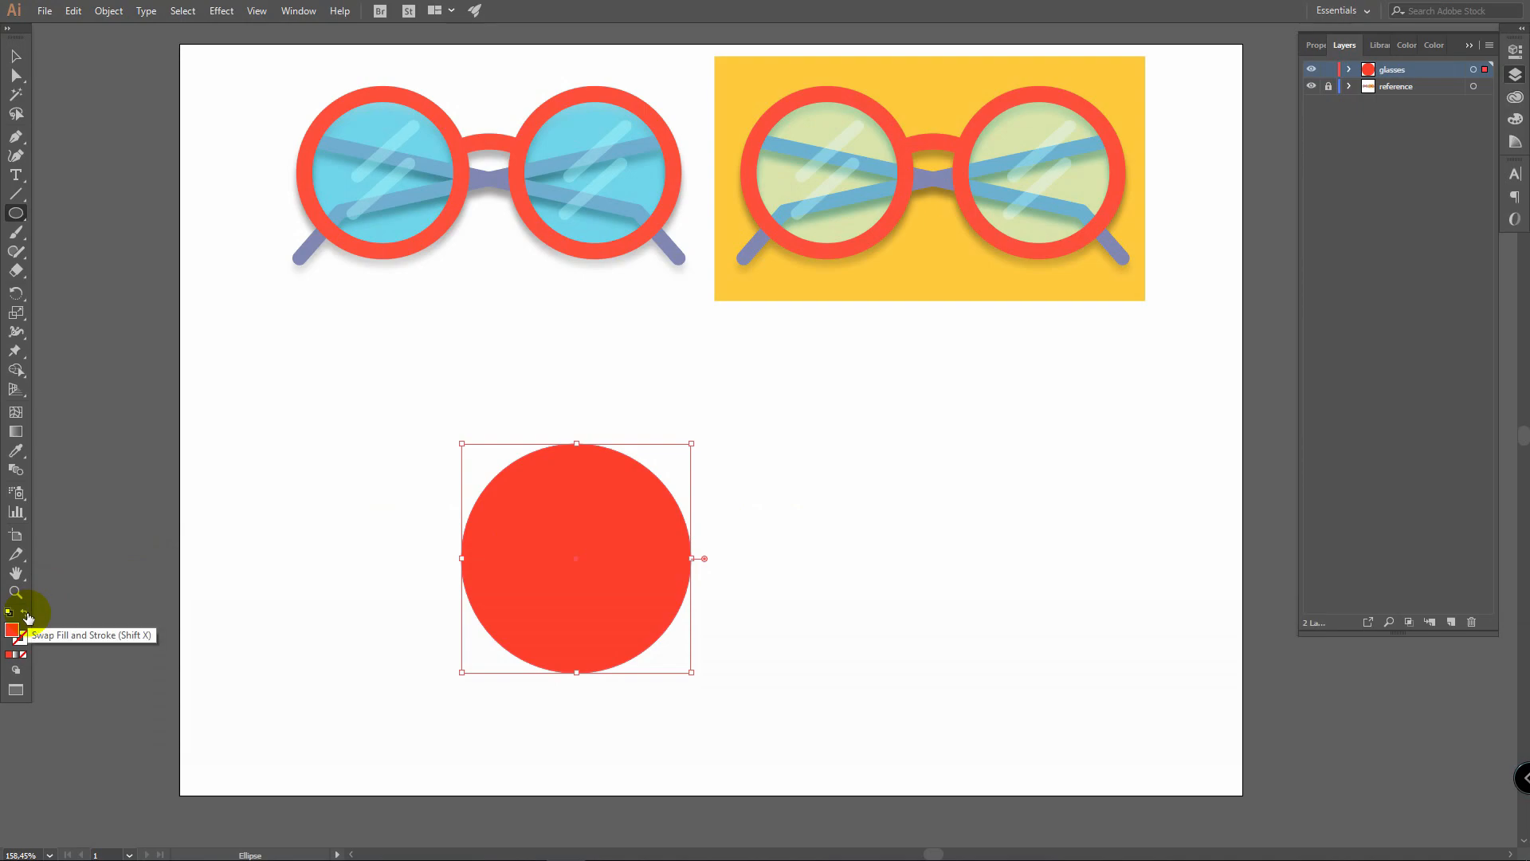
# Step: Swap the circle's fill and stroke to make a red outline, and set the stroke weight to 15 pt
pyautogui.click(26, 615)
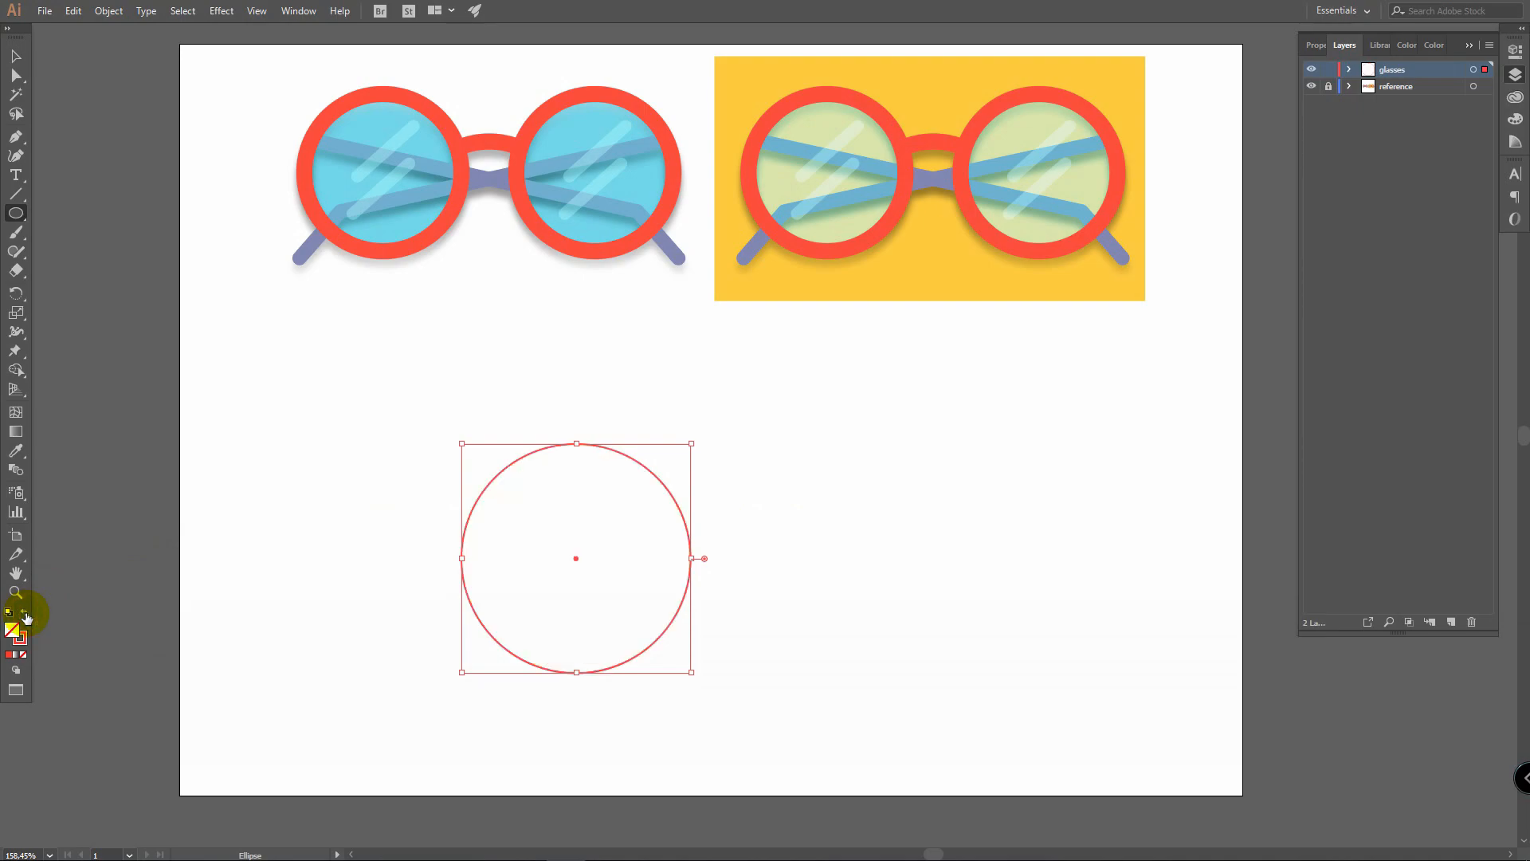
pyautogui.click(1520, 53)
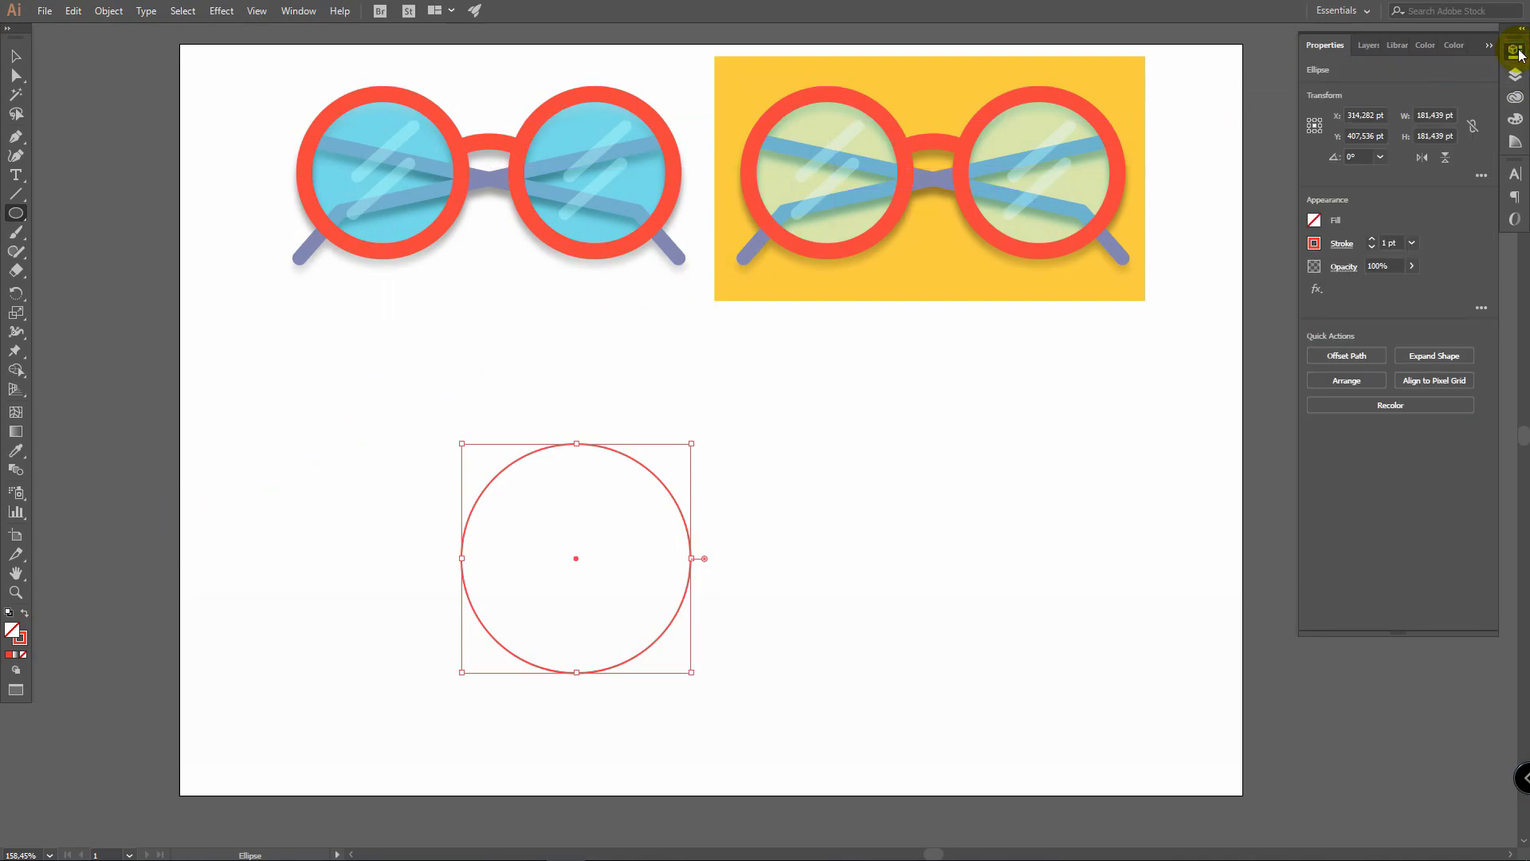
pyautogui.click(1372, 238)
pyautogui.click(1372, 239)
pyautogui.click(1371, 238)
pyautogui.click(1372, 238)
pyautogui.click(1372, 238)
pyautogui.click(1371, 239)
pyautogui.click(1372, 238)
pyautogui.click(1372, 239)
pyautogui.click(1371, 238)
pyautogui.click(1372, 238)
pyautogui.click(1371, 239)
pyautogui.click(1372, 238)
pyautogui.click(1372, 238)
pyautogui.click(1371, 239)
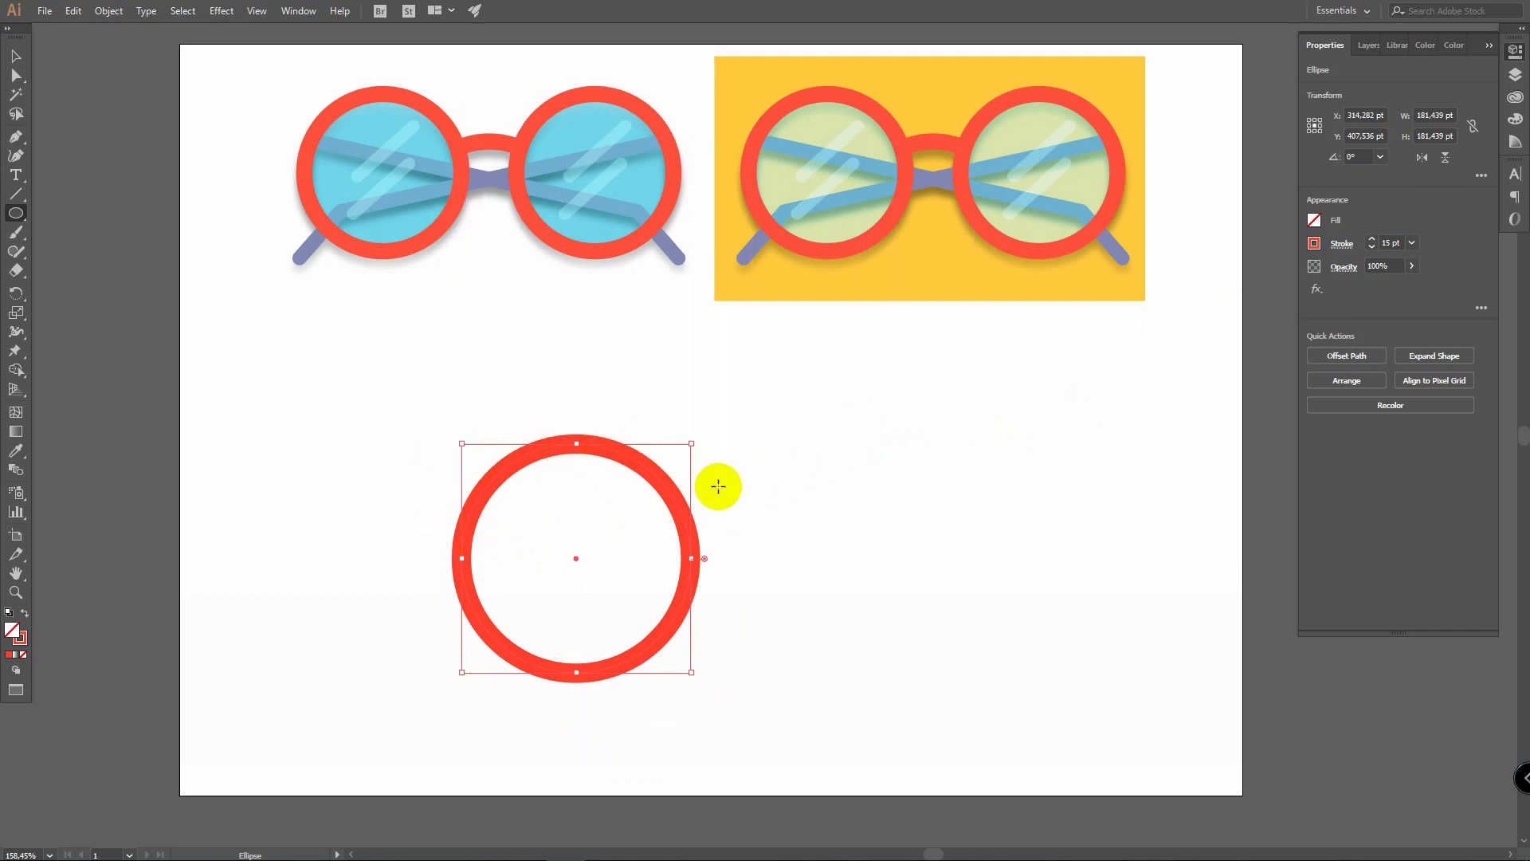
# Step: Scale the red ring down proportionally from its center to about 140 pt in diameter
pyautogui.press('v')
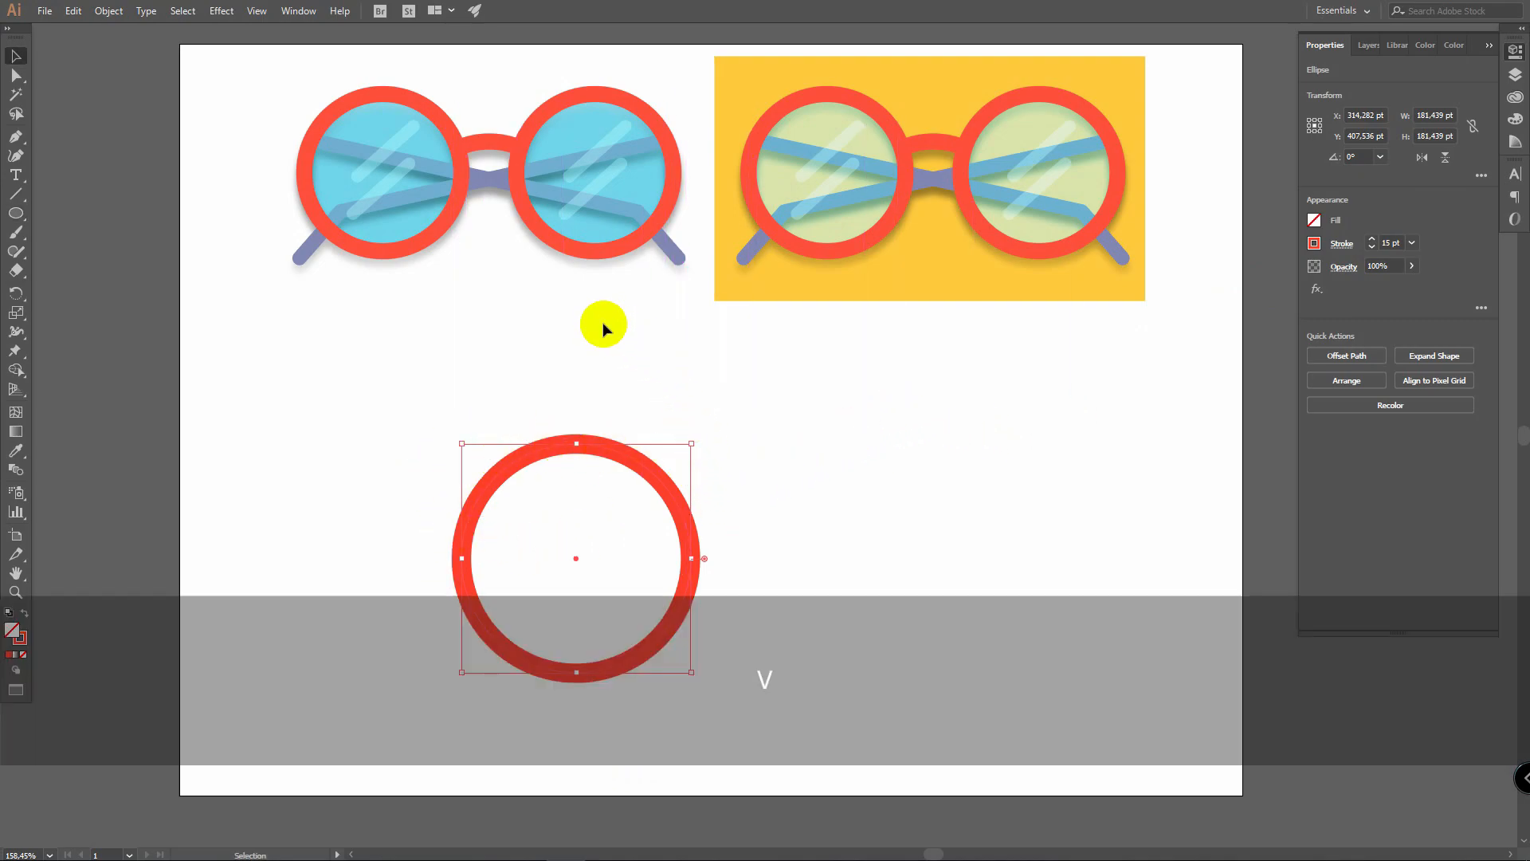
pyautogui.press('shift')
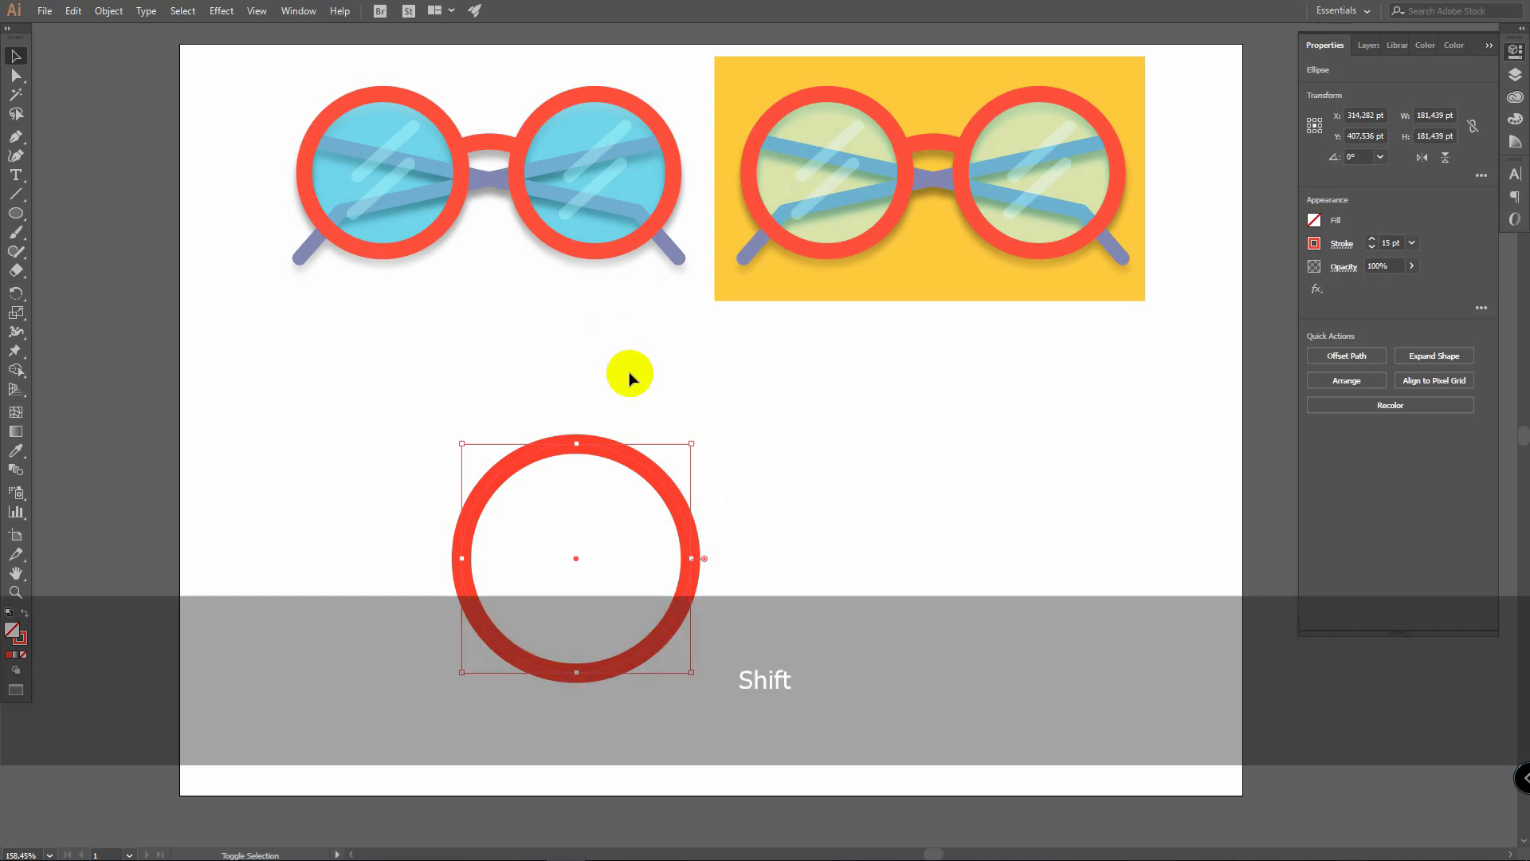
pyautogui.press('alt')
pyautogui.moveTo(694, 444); pyautogui.dragTo(666, 474)
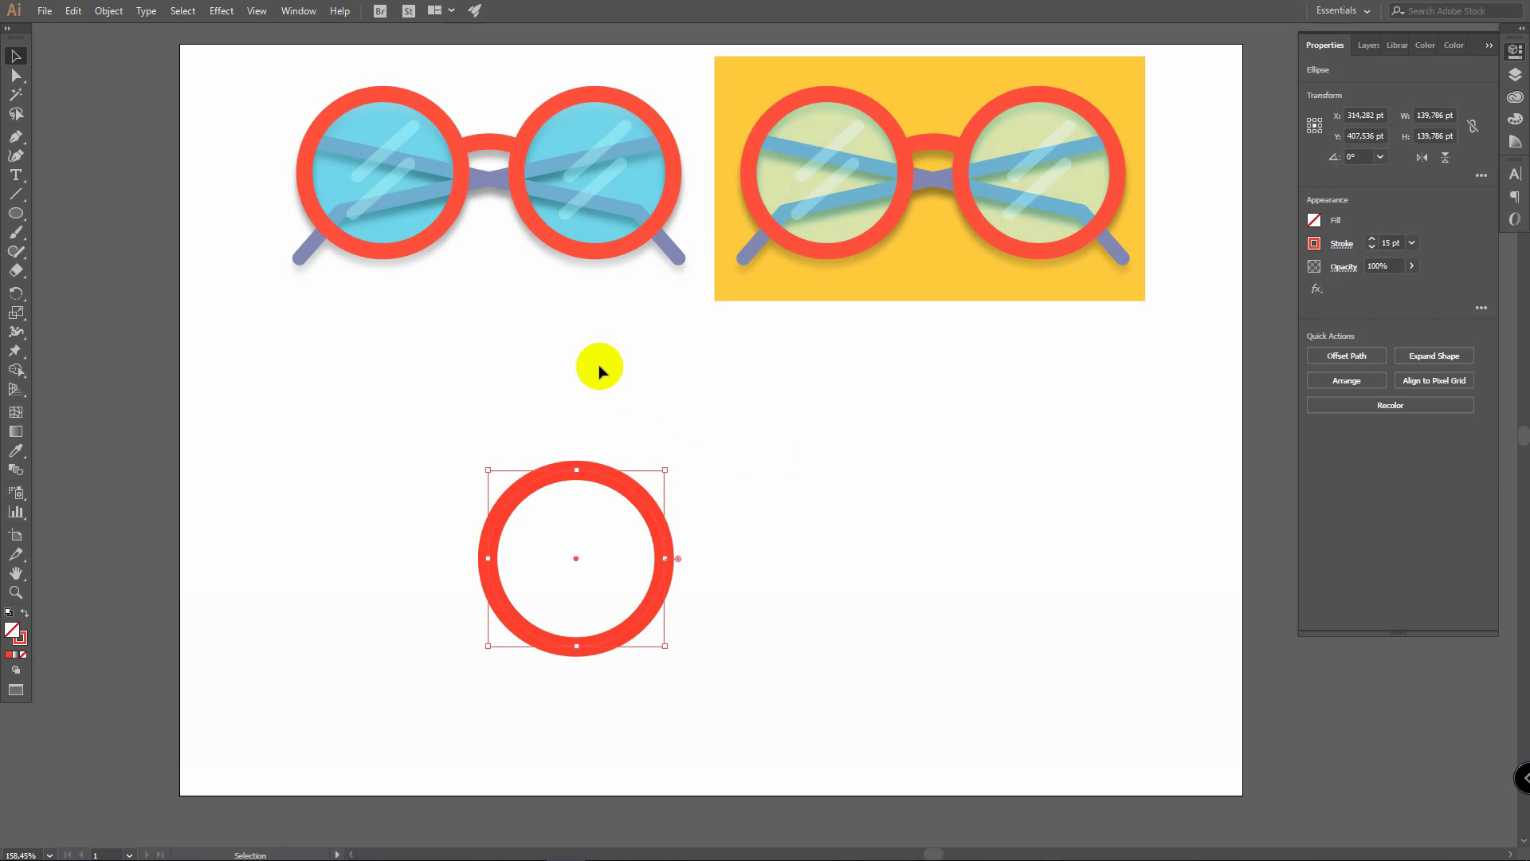
# Step: Paste a copy of the ring in front in place and swap its stroke and fill
pyautogui.press('ctrl')
pyautogui.hotkey('ctrl', 'c')
pyautogui.hotkey('ctrl', 'f')
pyautogui.click(24, 614)
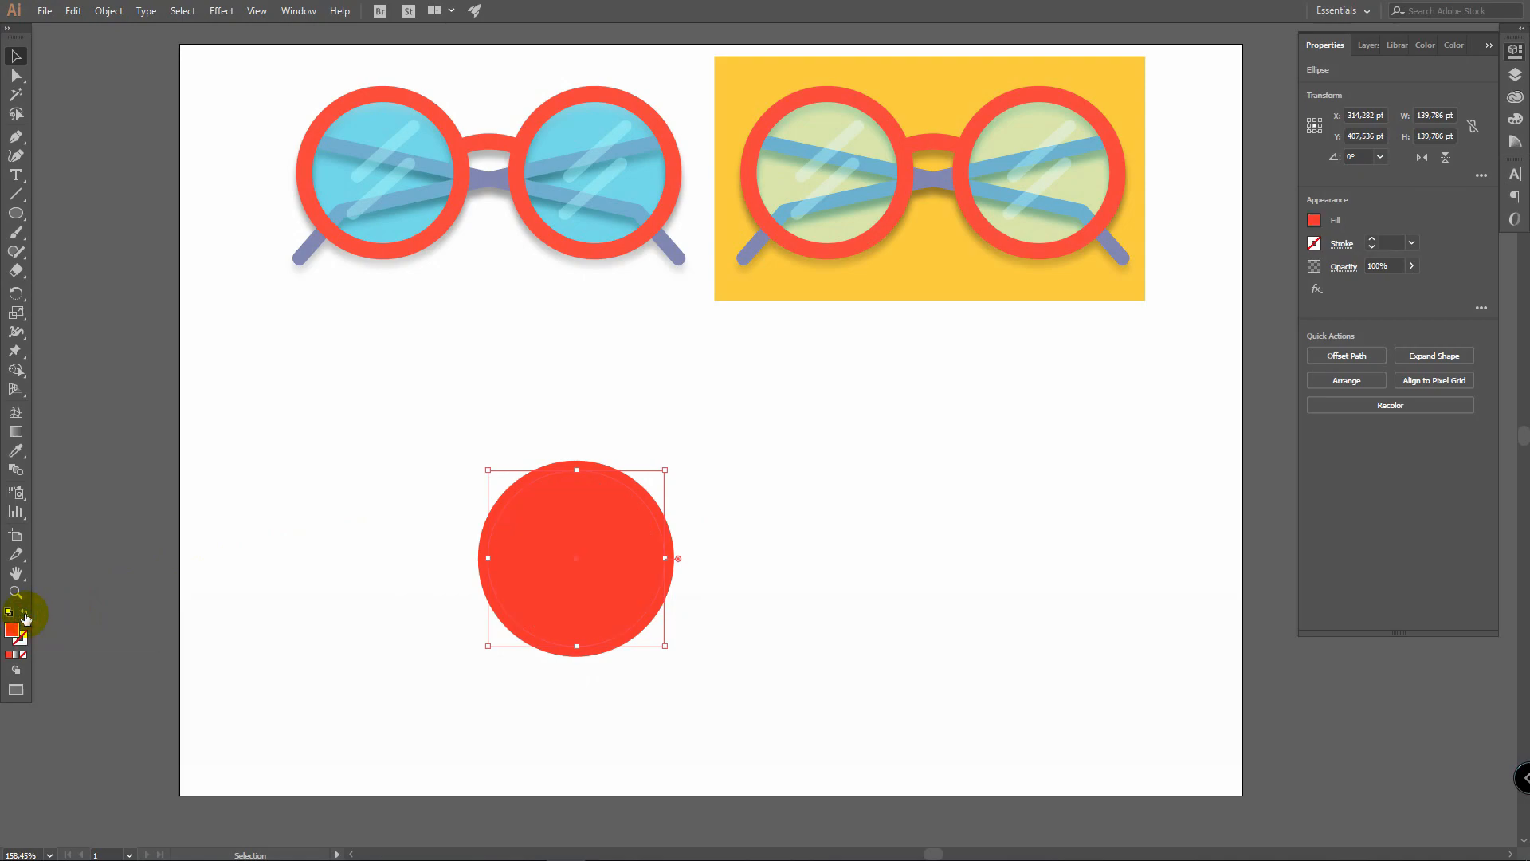
# Step: Change the copied circle's fill color to light blue for the lens
pyautogui.doubleClick(13, 632)
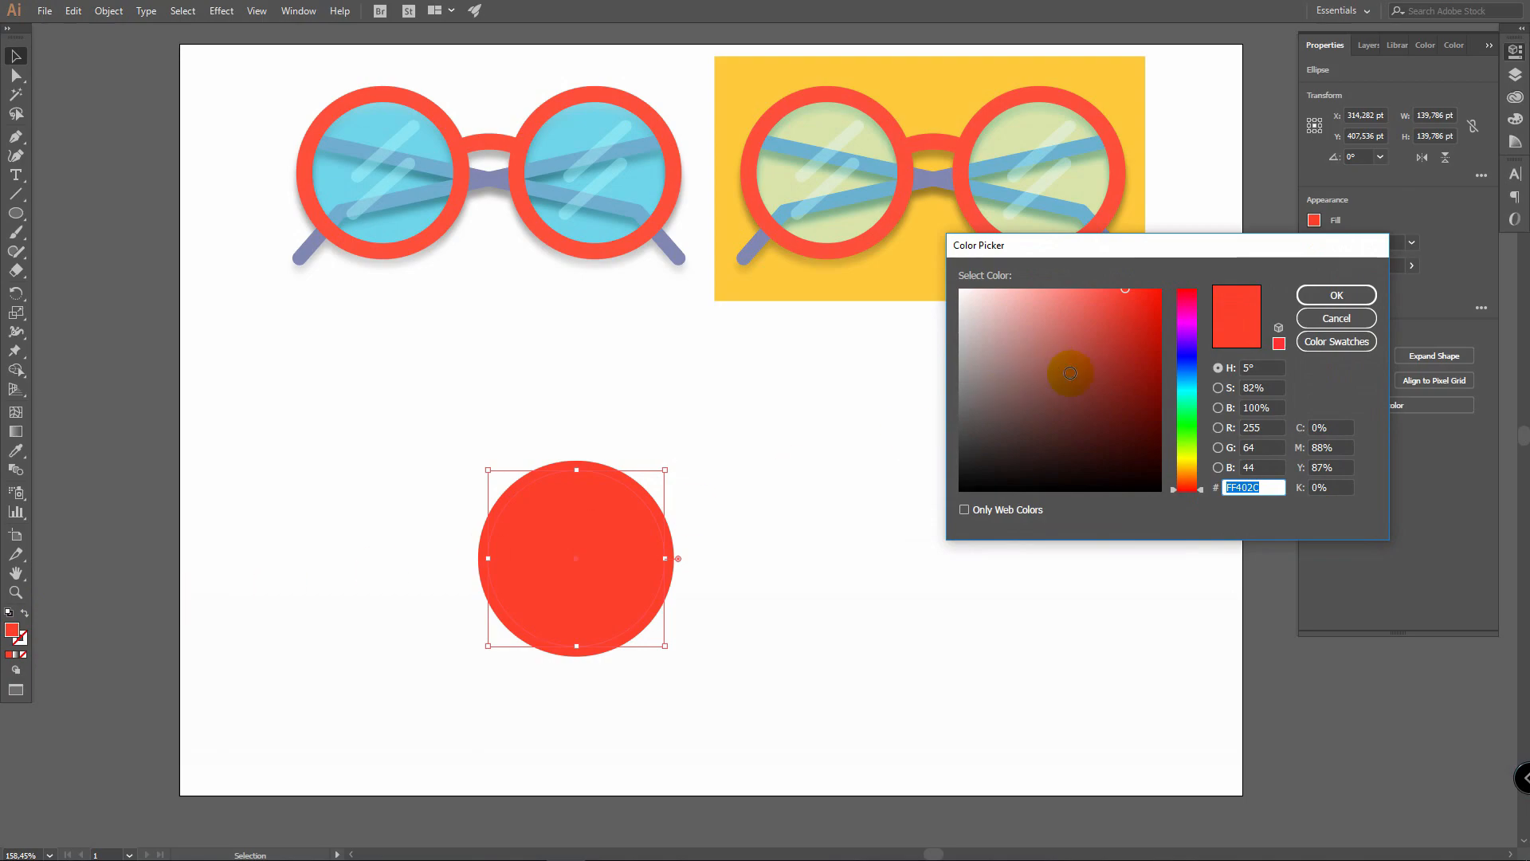
pyautogui.click(1193, 386)
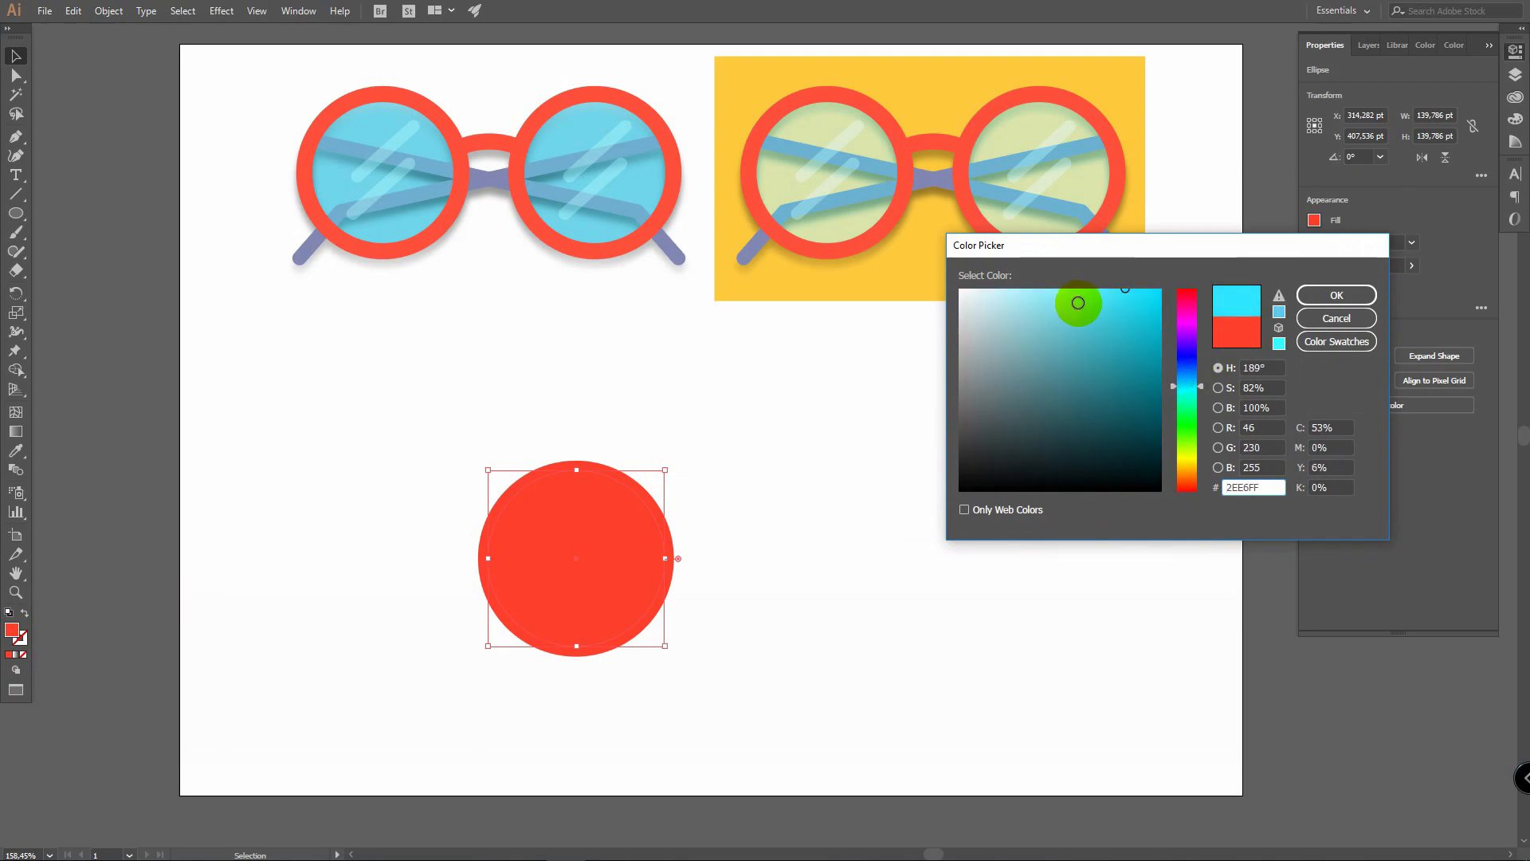
pyautogui.moveTo(1118, 344)
pyautogui.mouseDown()
pyautogui.moveTo(1039, 308)
pyautogui.moveTo(1125, 298)
pyautogui.mouseUp()
pyautogui.click(1331, 296)
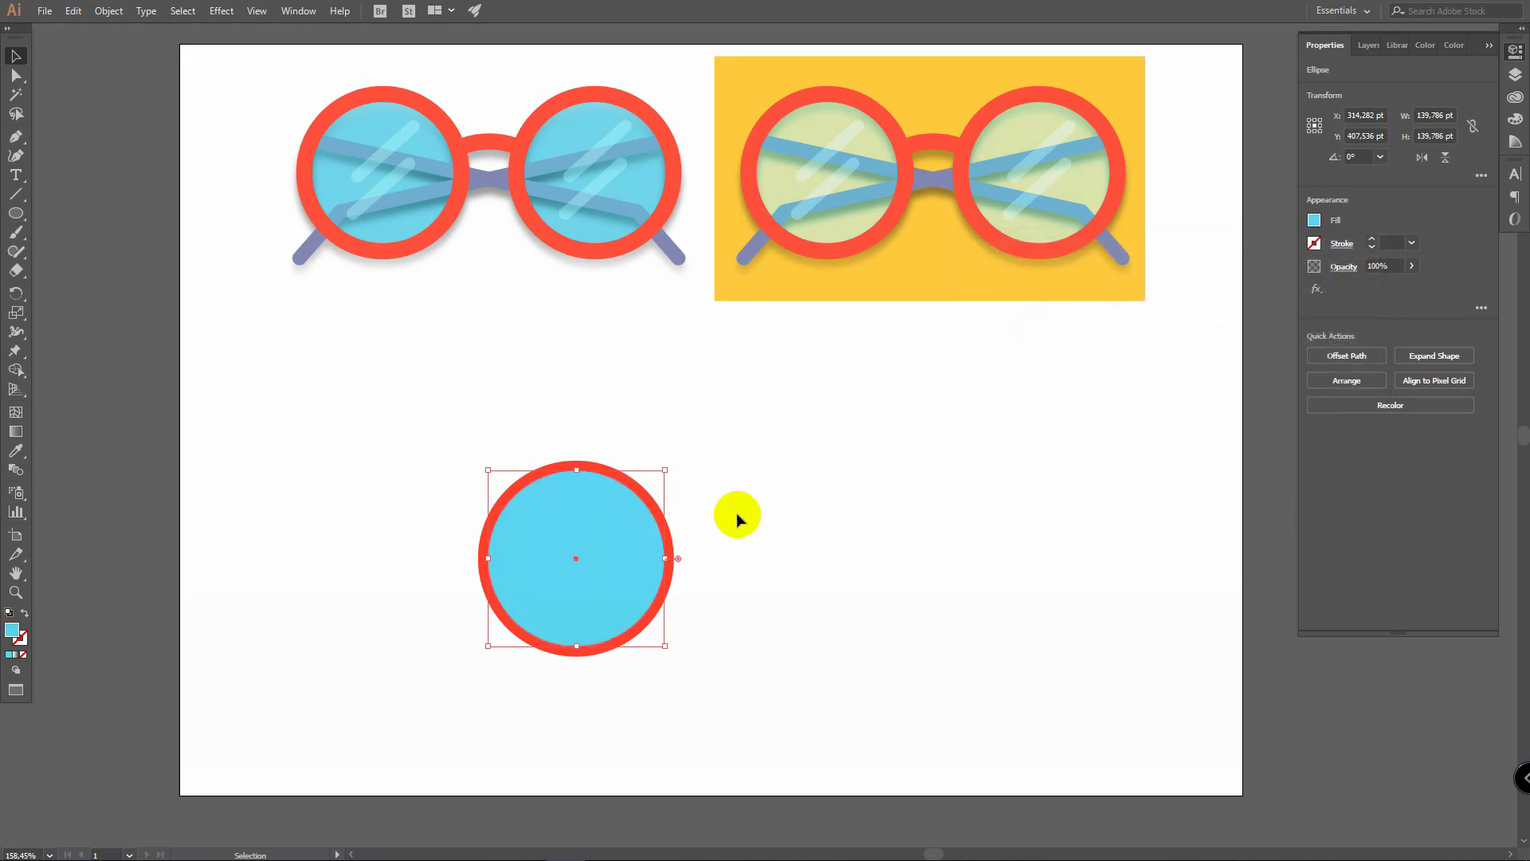
# Step: Send the light blue lens circle to the back, behind the red ring
pyautogui.click(611, 533)
pyautogui.rightClick(608, 525)
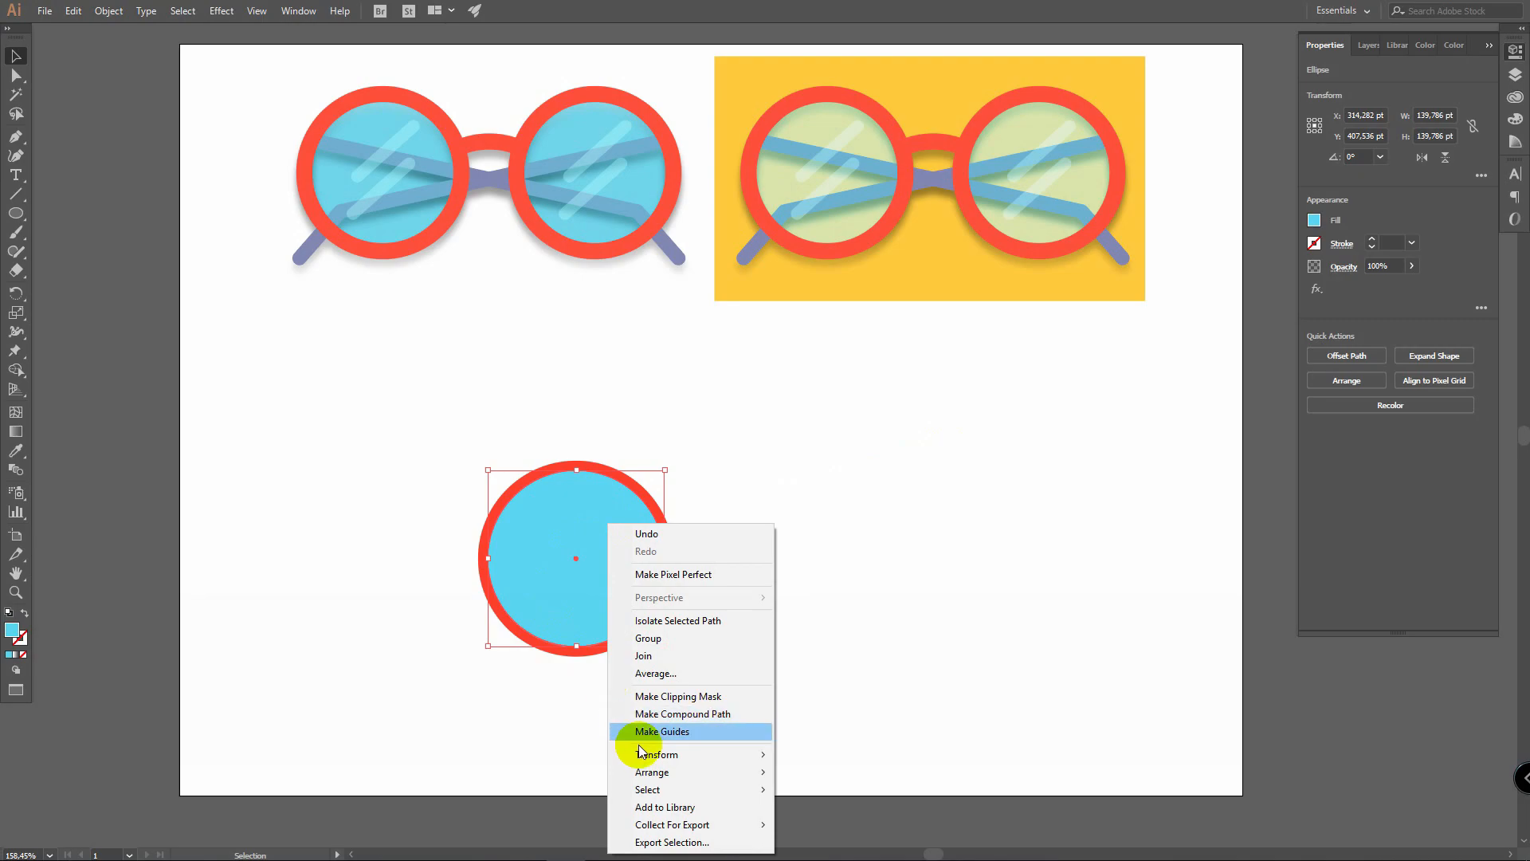
pyautogui.moveTo(673, 772)
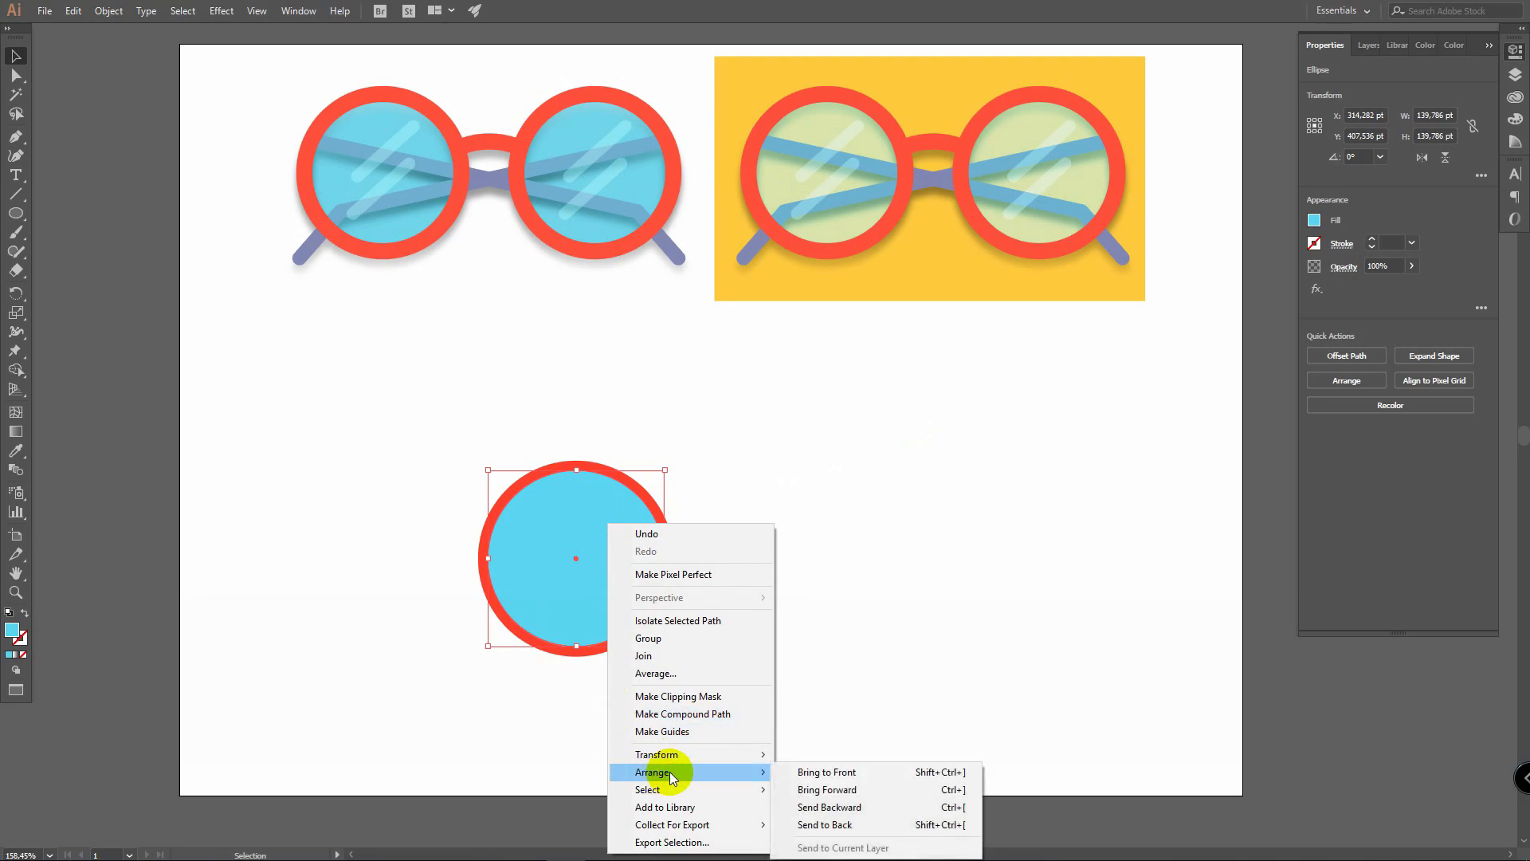
pyautogui.click(860, 825)
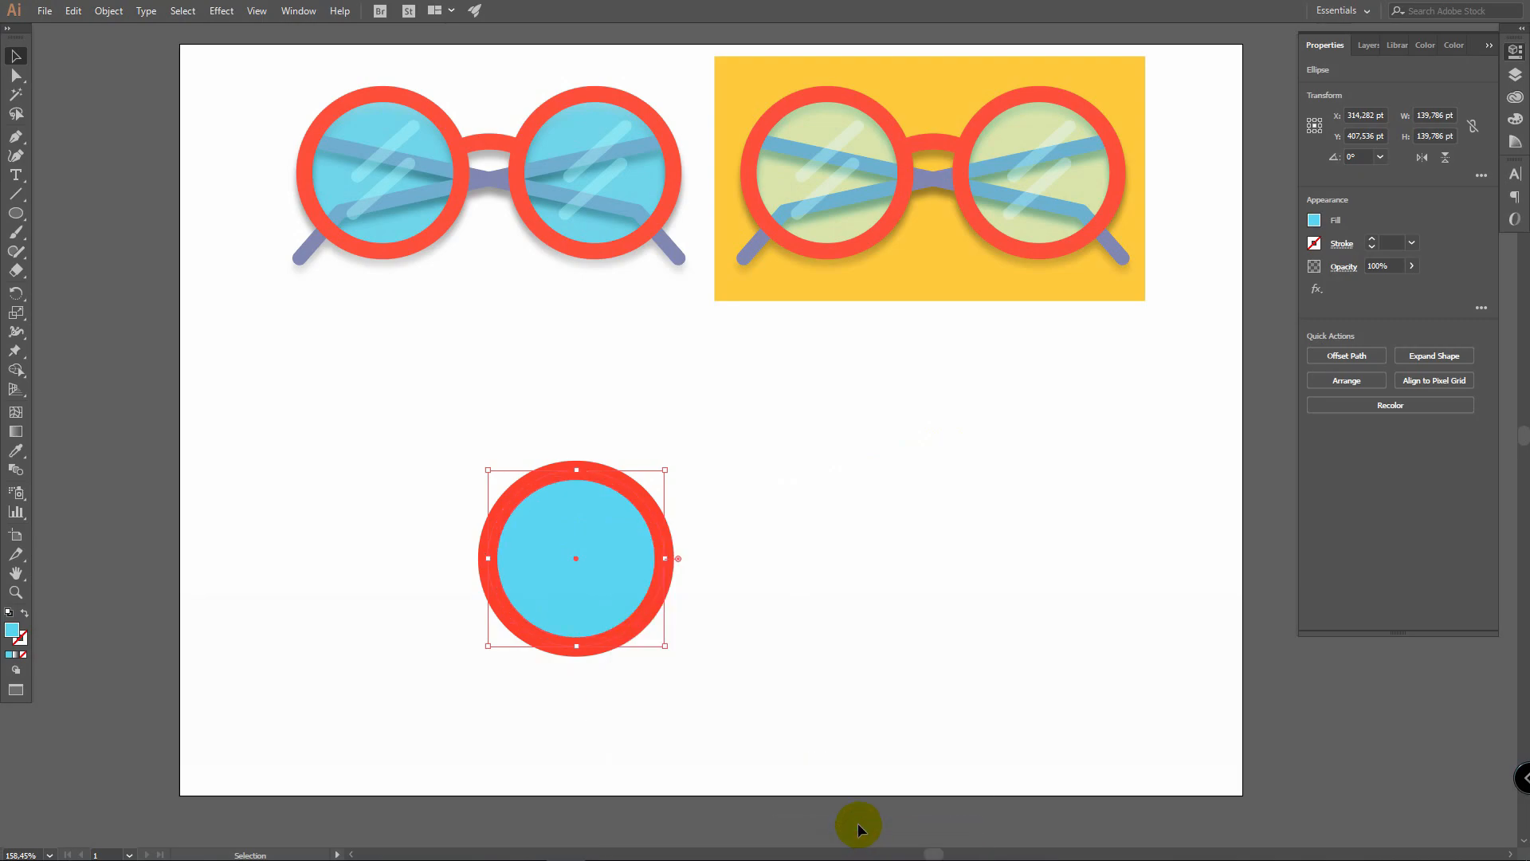
# Step: Set the blue lens circle's blending mode to Soft Light
pyautogui.click(1344, 269)
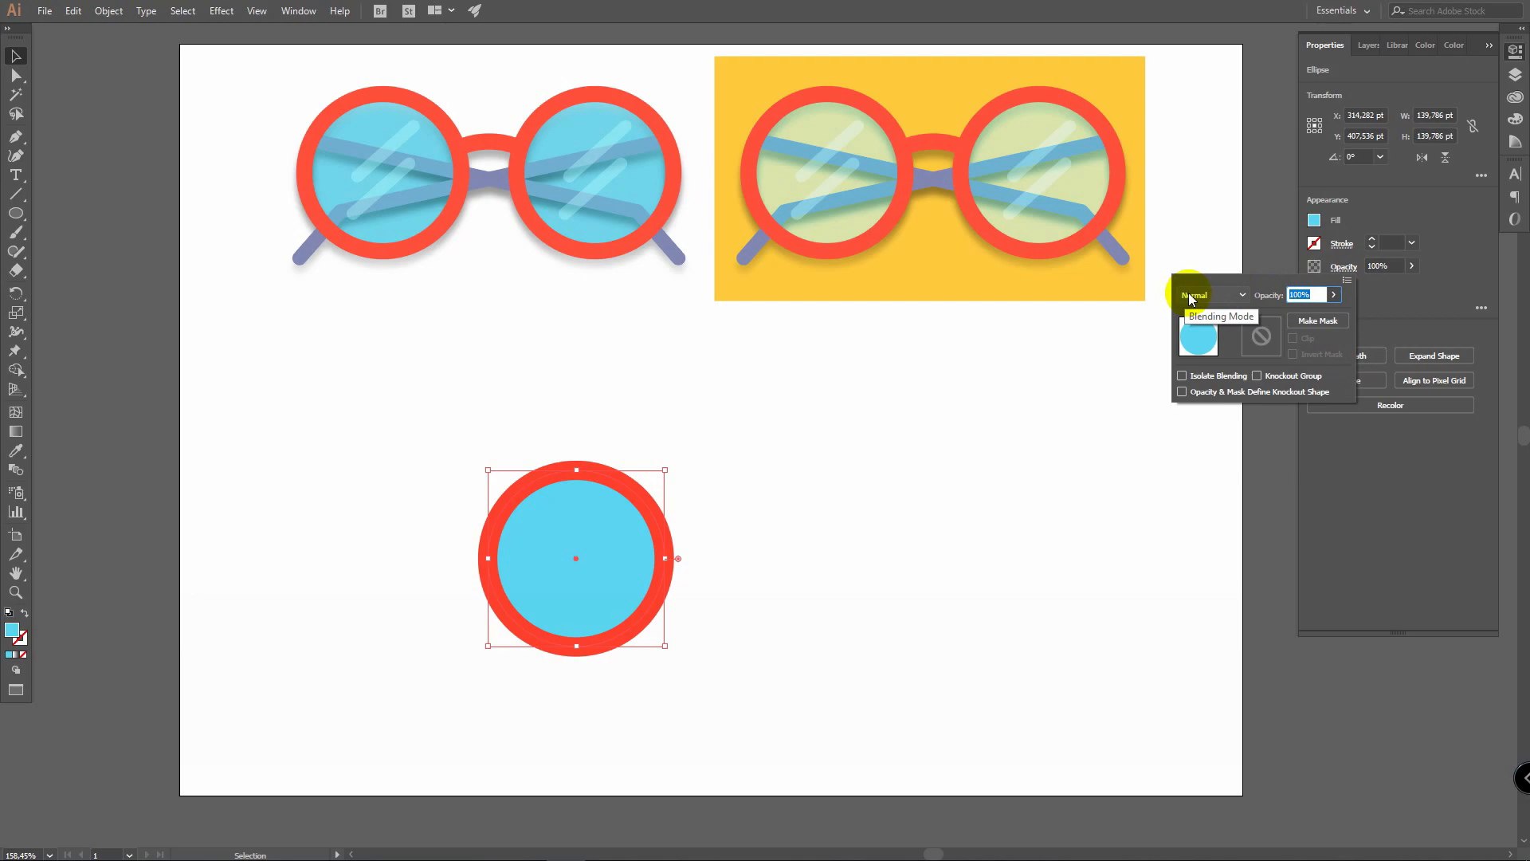
pyautogui.click(1228, 296)
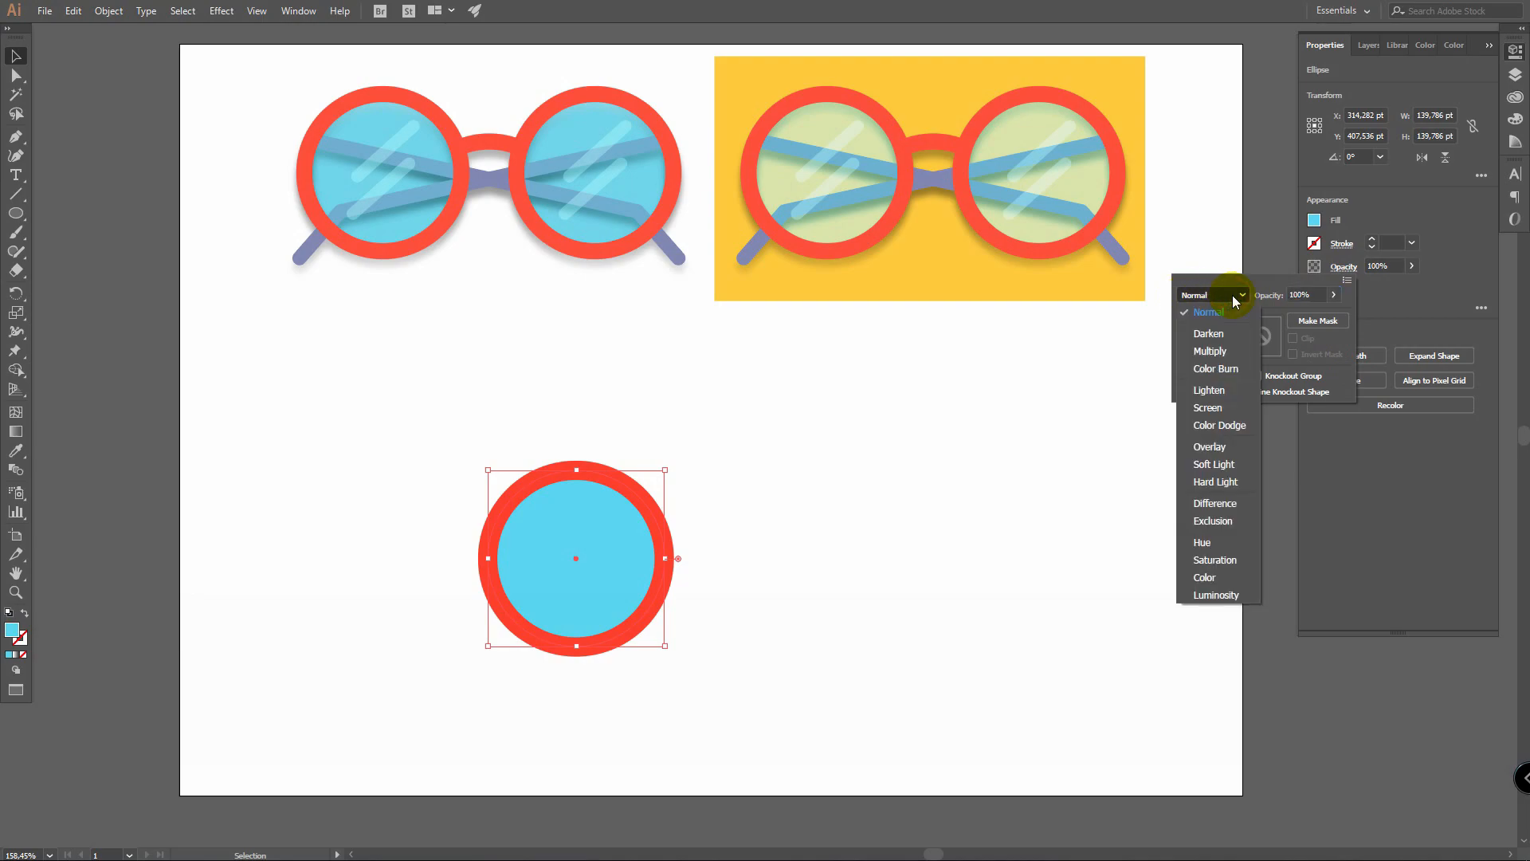
pyautogui.click(1226, 463)
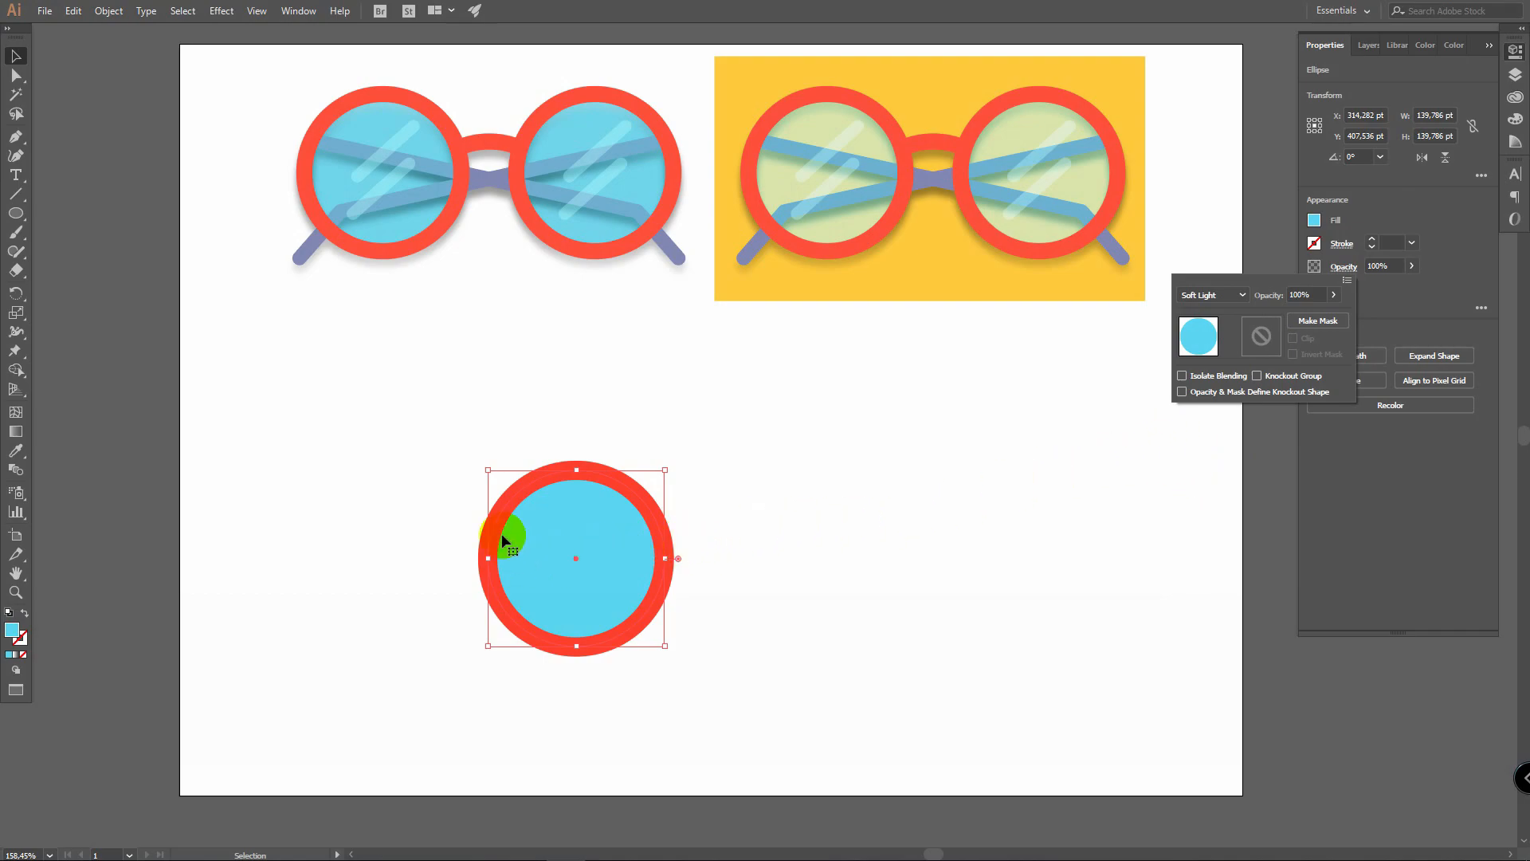
# Step: Draw a test rectangle about 286 by 239 pt over the ring and fill it with the reference's yellow background color
pyautogui.click(749, 490)
pyautogui.click(761, 470)
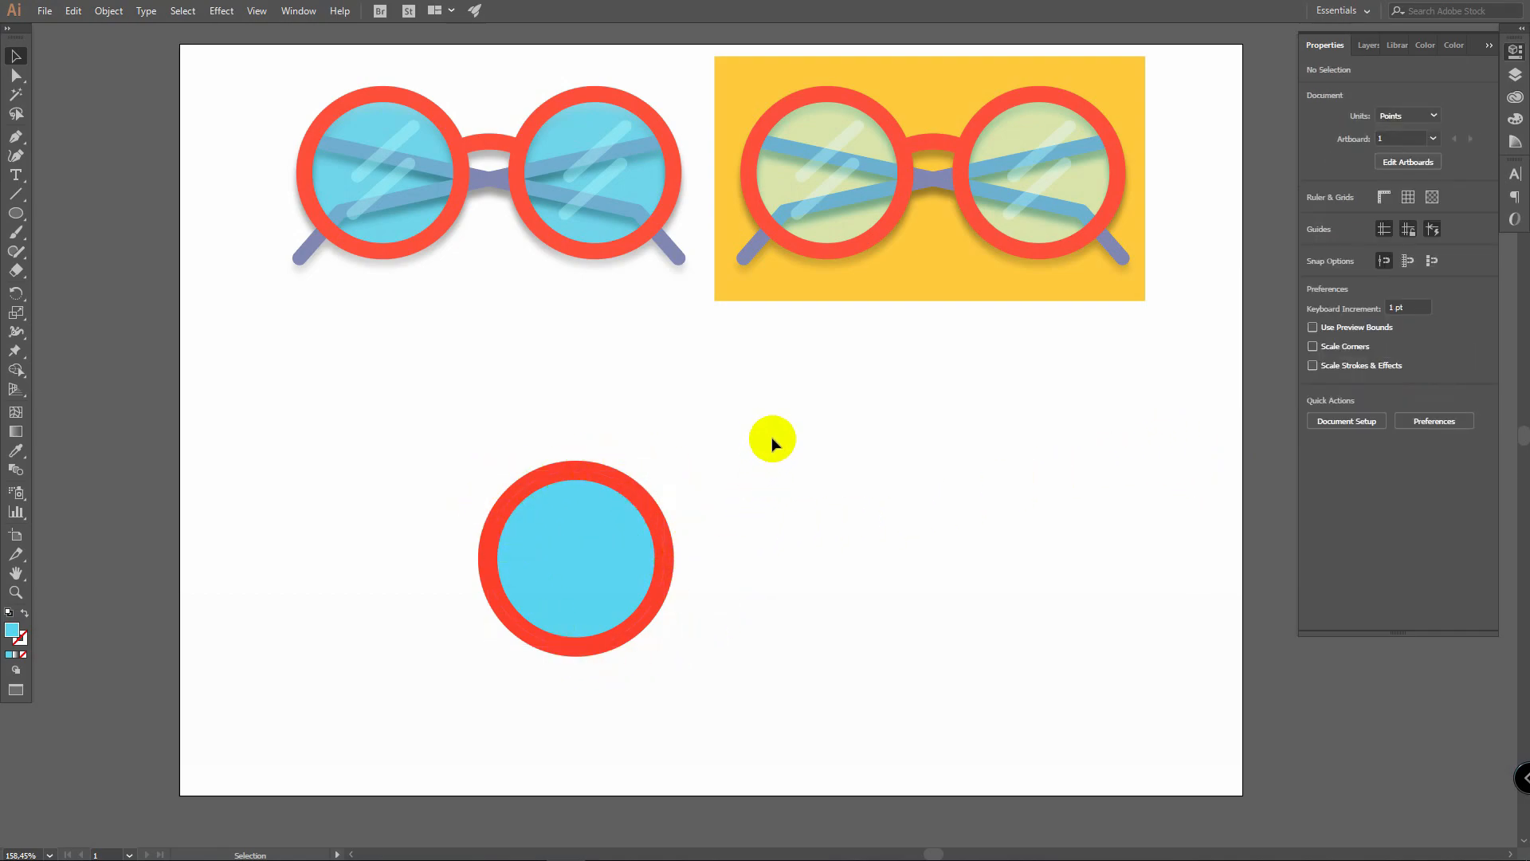
pyautogui.press('m')
pyautogui.moveTo(781, 406); pyautogui.dragTo(419, 706)
pyautogui.press('i')
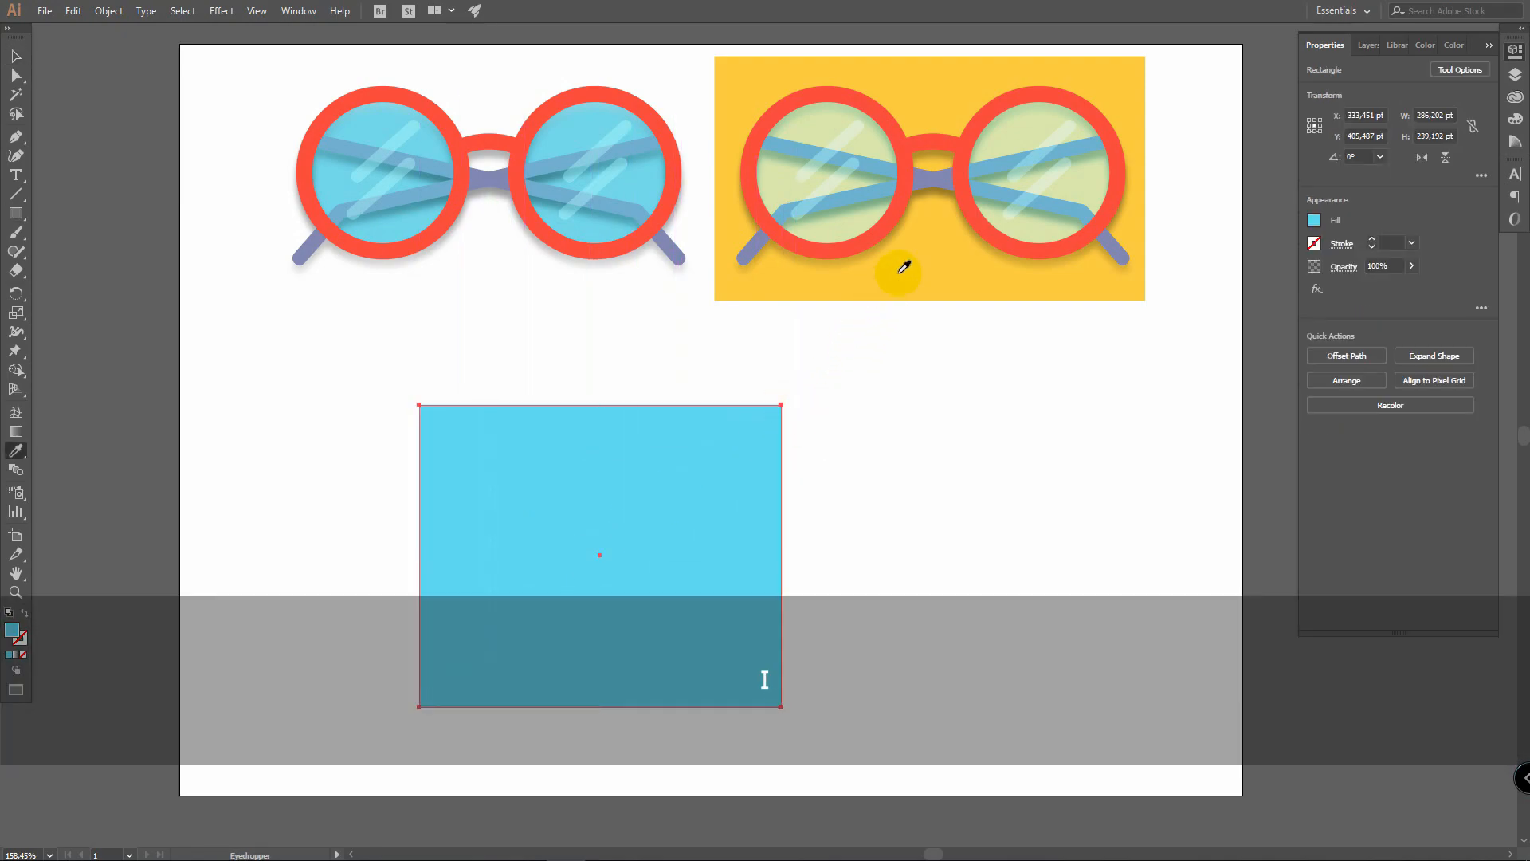
pyautogui.click(897, 270)
# Step: Send the yellow test rectangle behind the red ring and the blue lens circle
pyautogui.press('v')
pyautogui.rightClick(747, 438)
pyautogui.moveTo(797, 687)
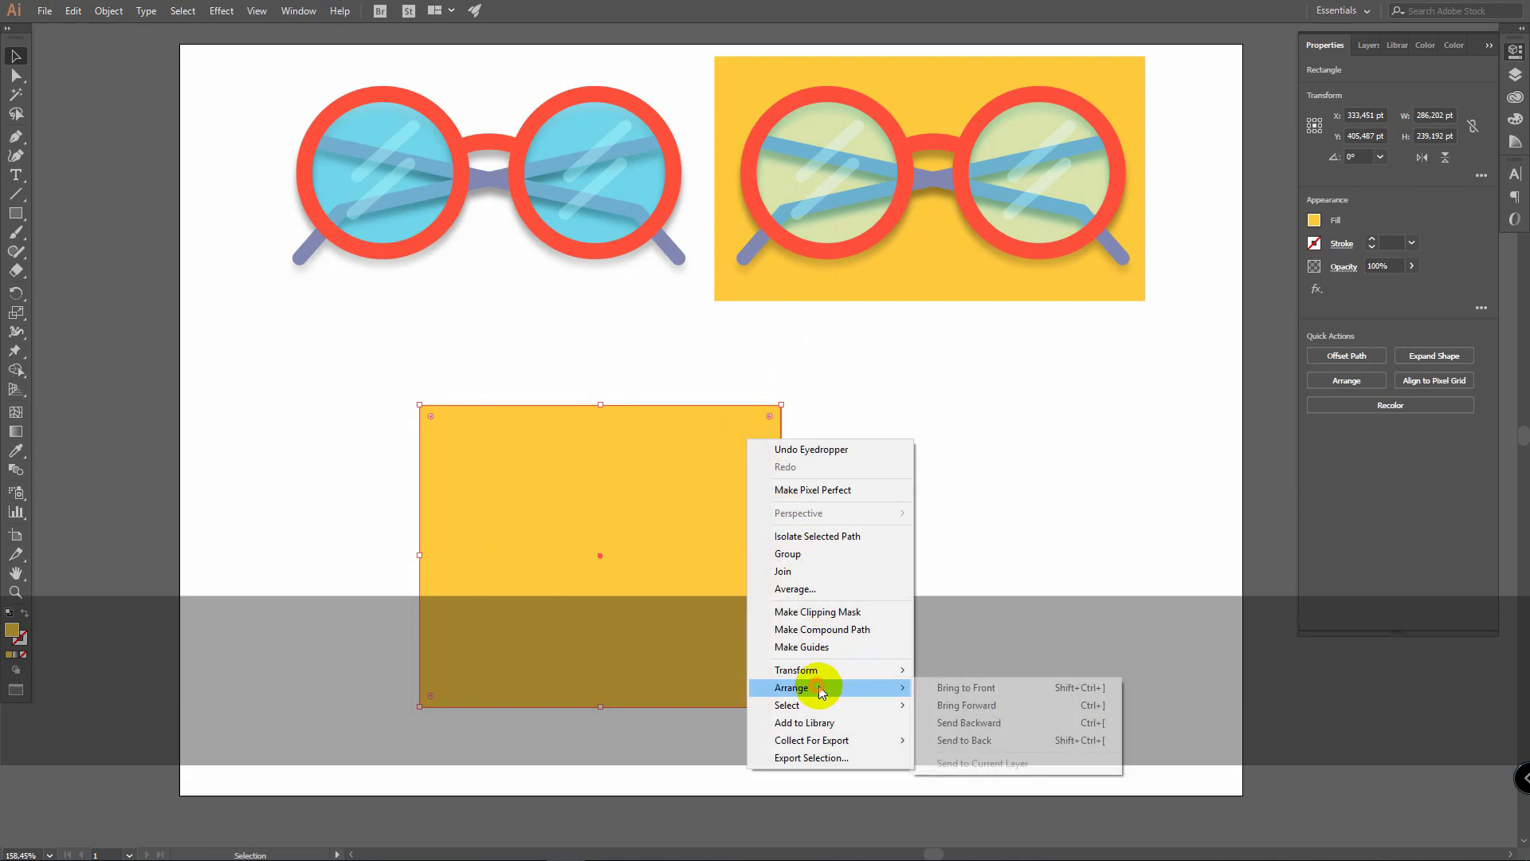
pyautogui.click(941, 722)
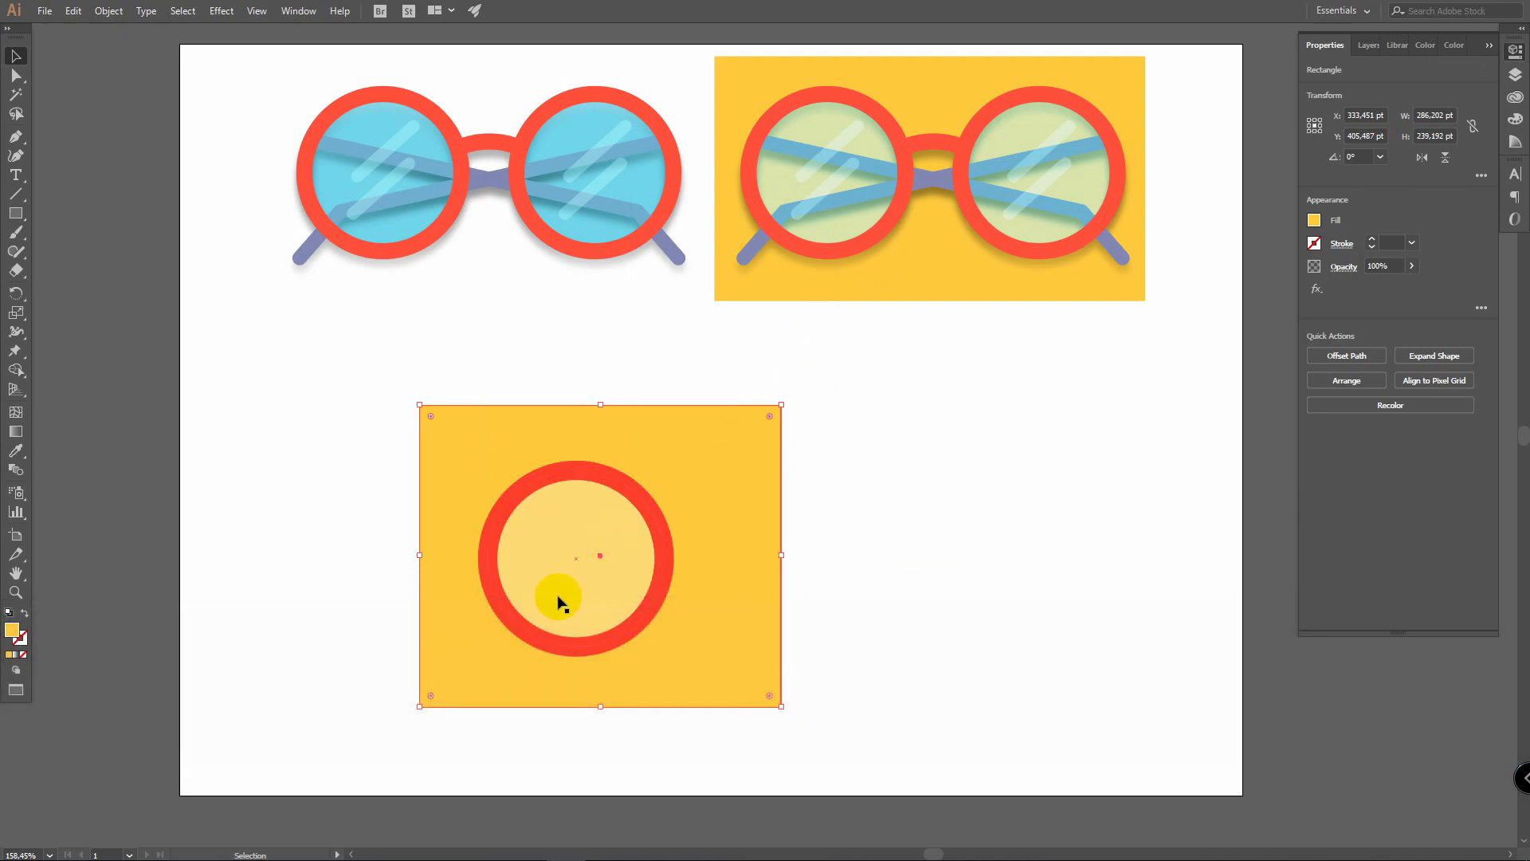
# Step: Move the lens circle sideways so it straddles the yellow rectangle's edge, to compare its Soft Light blending on both backgrounds
pyautogui.click(568, 518)
pyautogui.moveTo(598, 529); pyautogui.dragTo(795, 529)
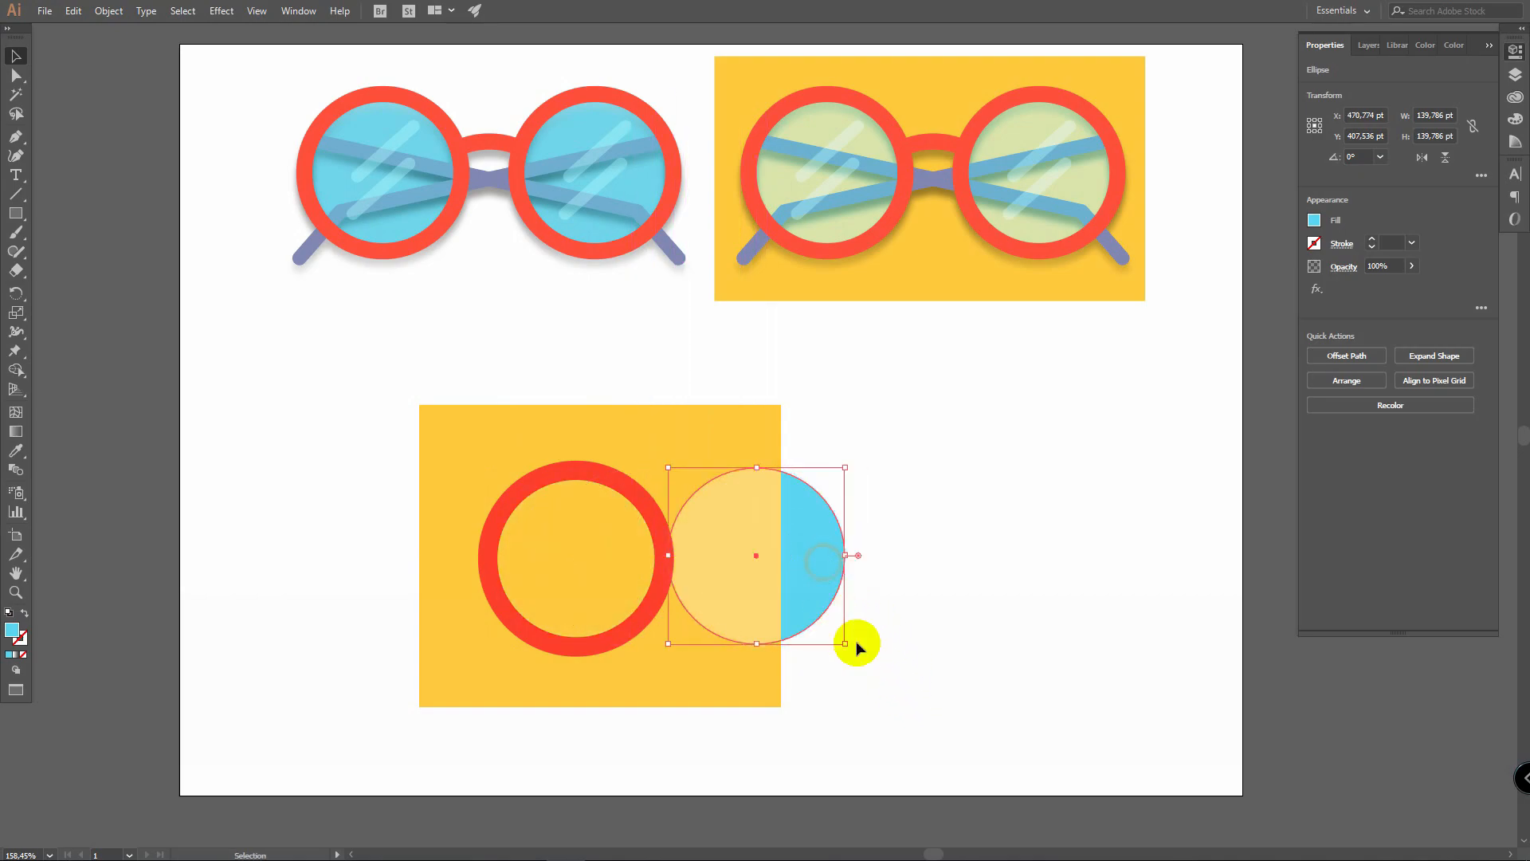
pyautogui.click(912, 624)
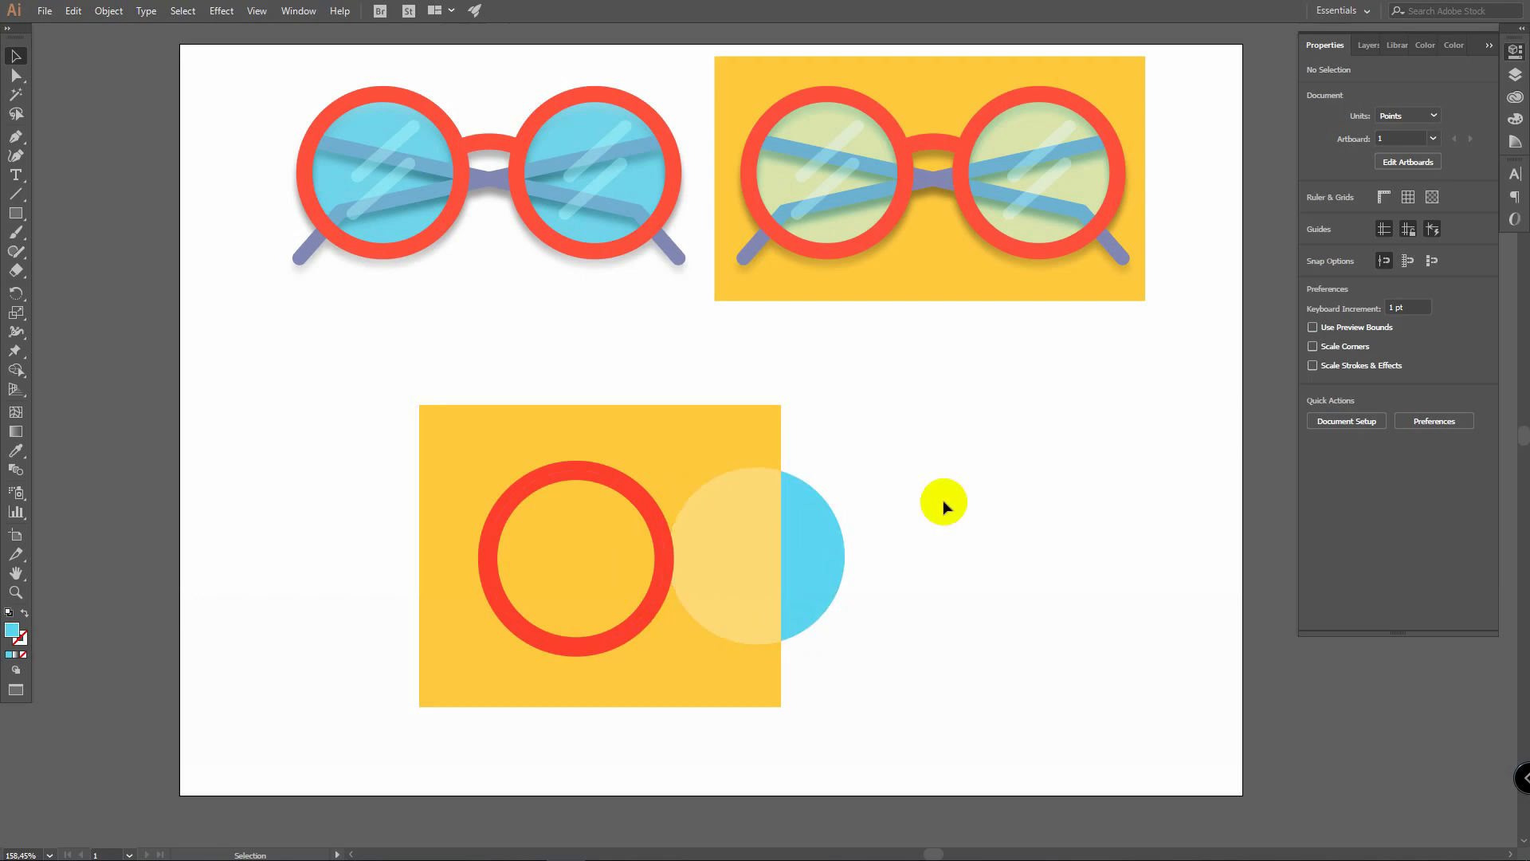
# Step: Undo the lens circle's move and the yellow test rectangle
pyautogui.hotkey('ctrl', 'z')
pyautogui.hotkey('ctrl', 'z')
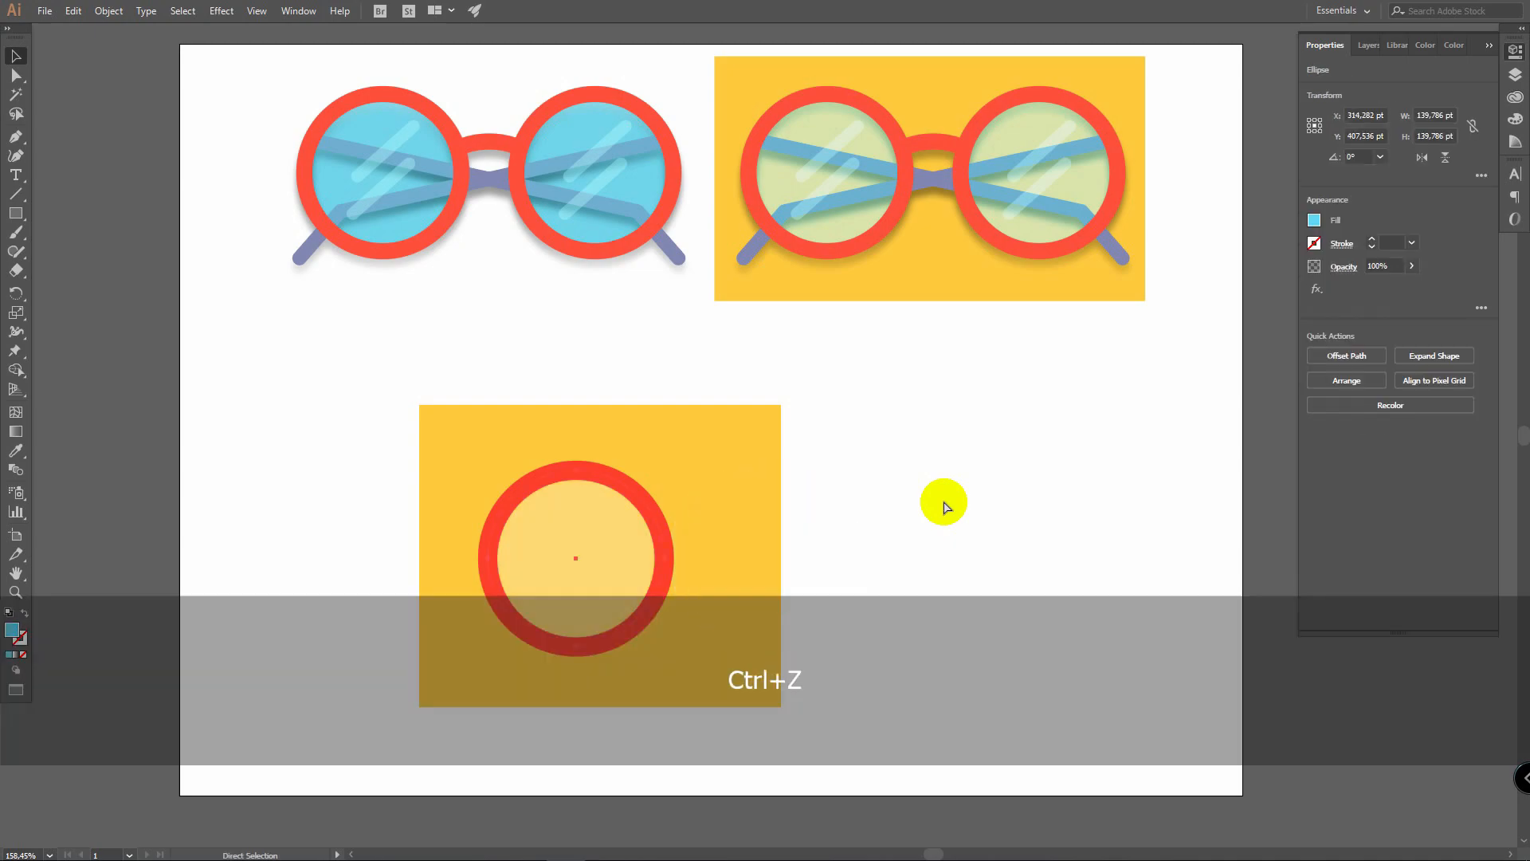
pyautogui.hotkey('ctrl', 'z')
pyautogui.hotkey('ctrl', 'z')
pyautogui.hotkey('ctrl', 'z')
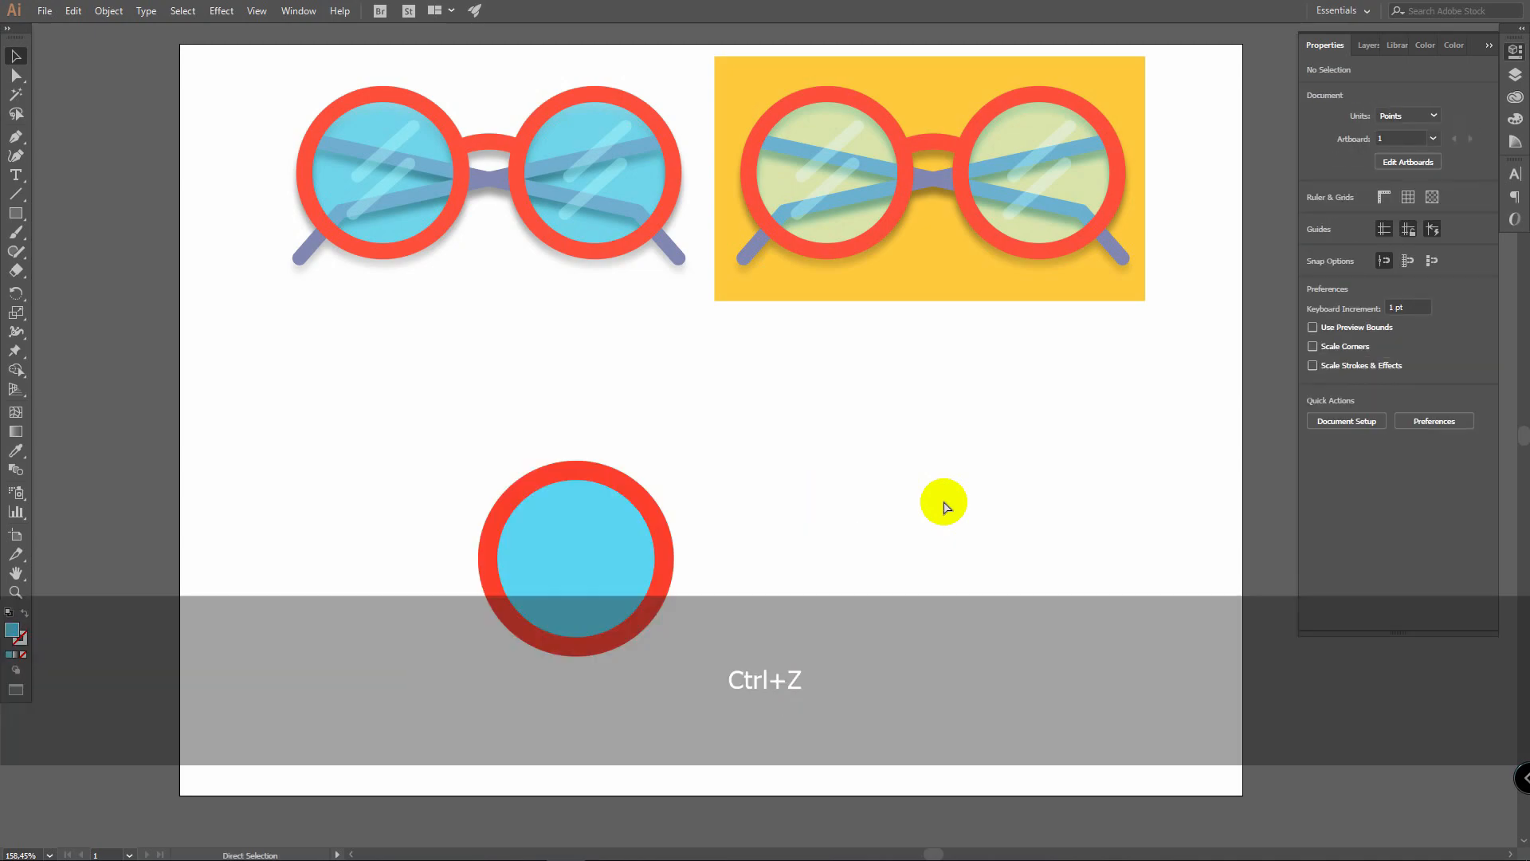
# Step: Copy the blue lens circle and paste the duplicate in front in place
pyautogui.click(630, 531)
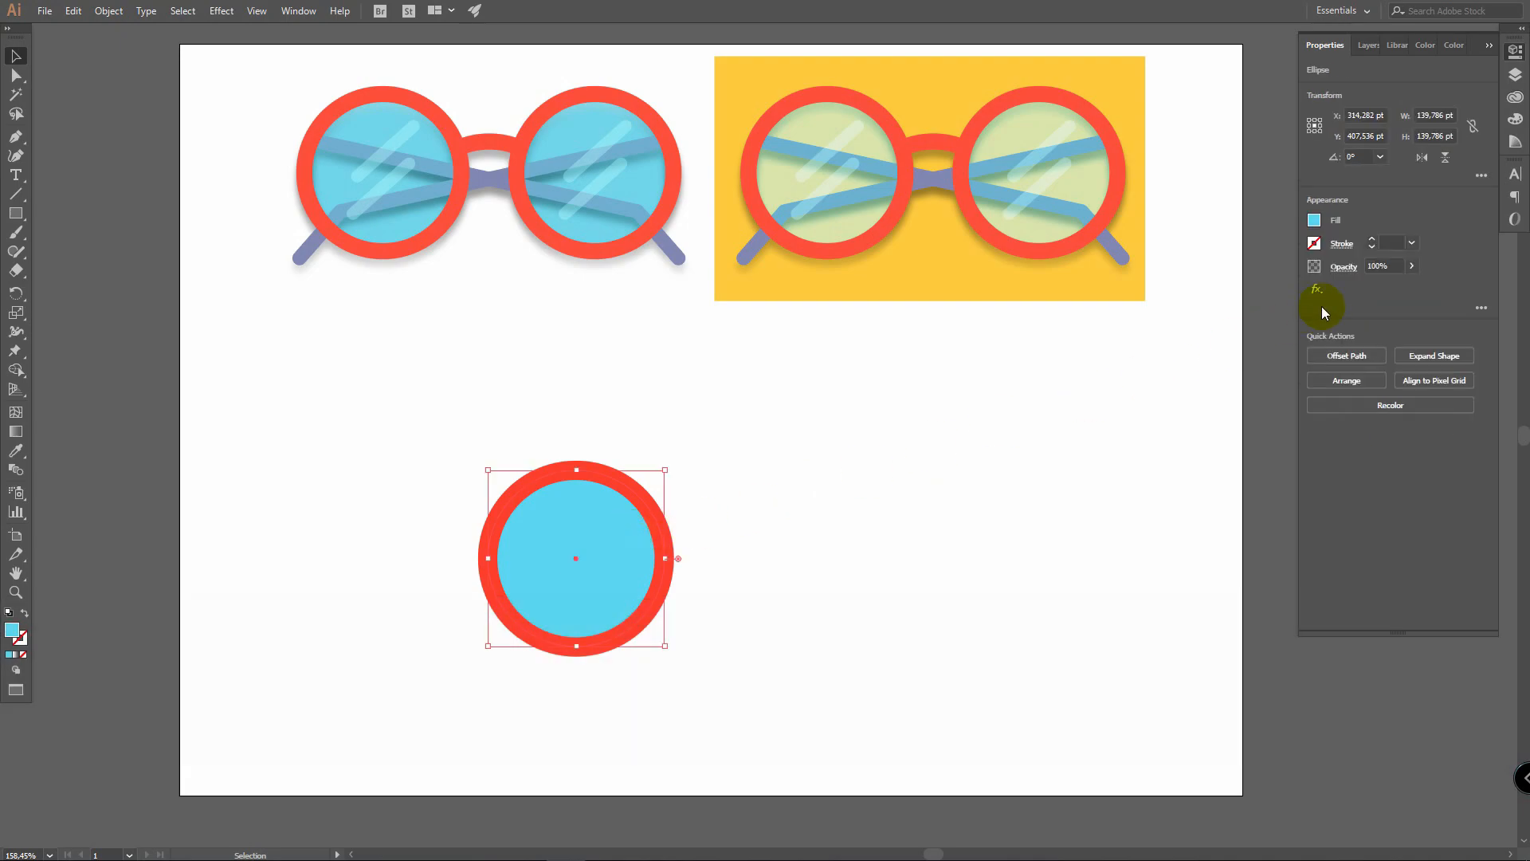
pyautogui.click(1352, 273)
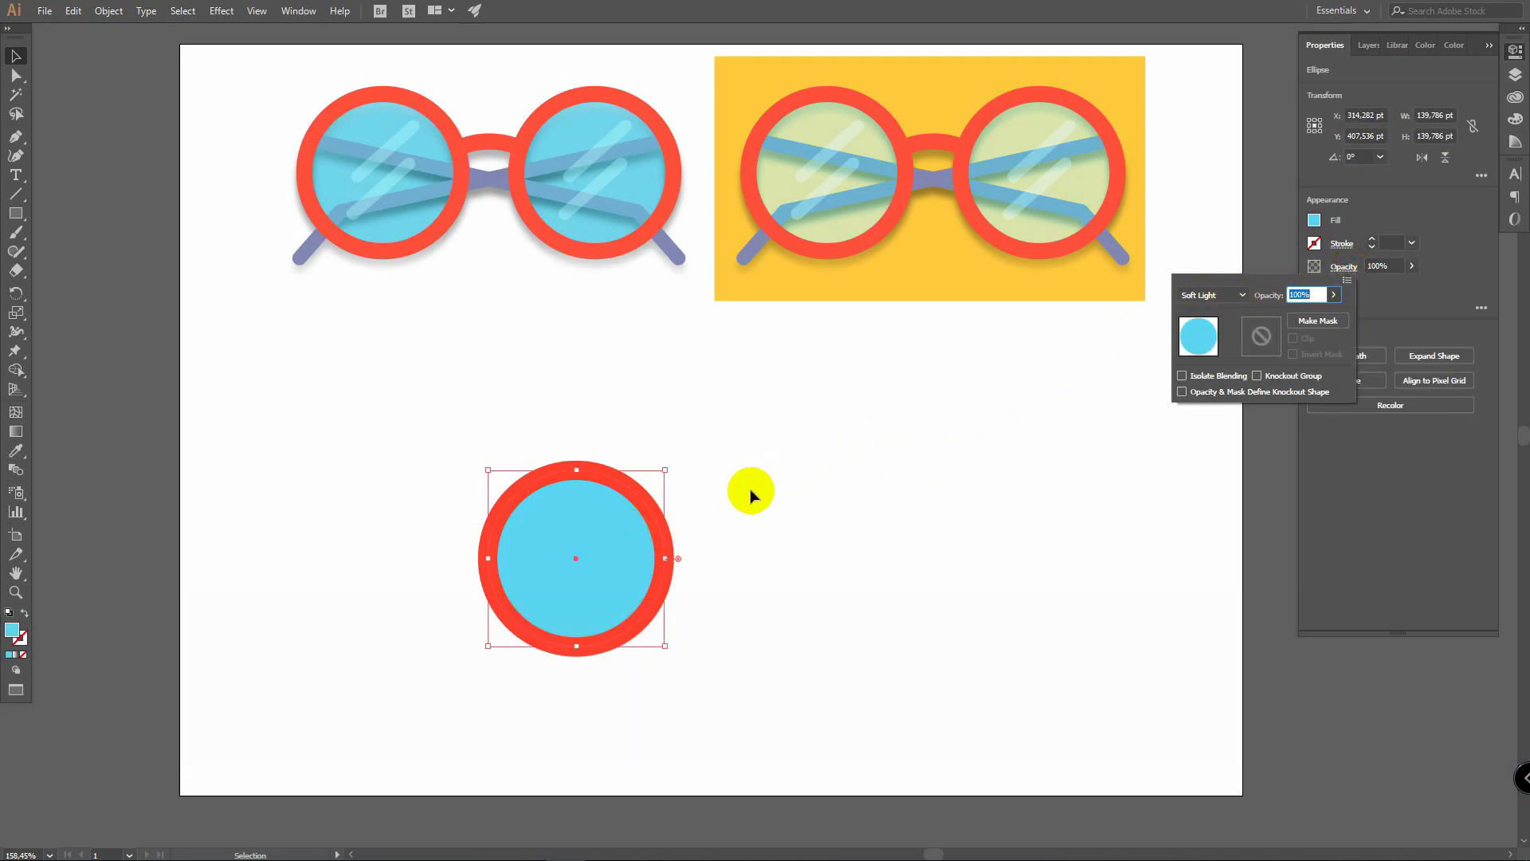
pyautogui.click(606, 531)
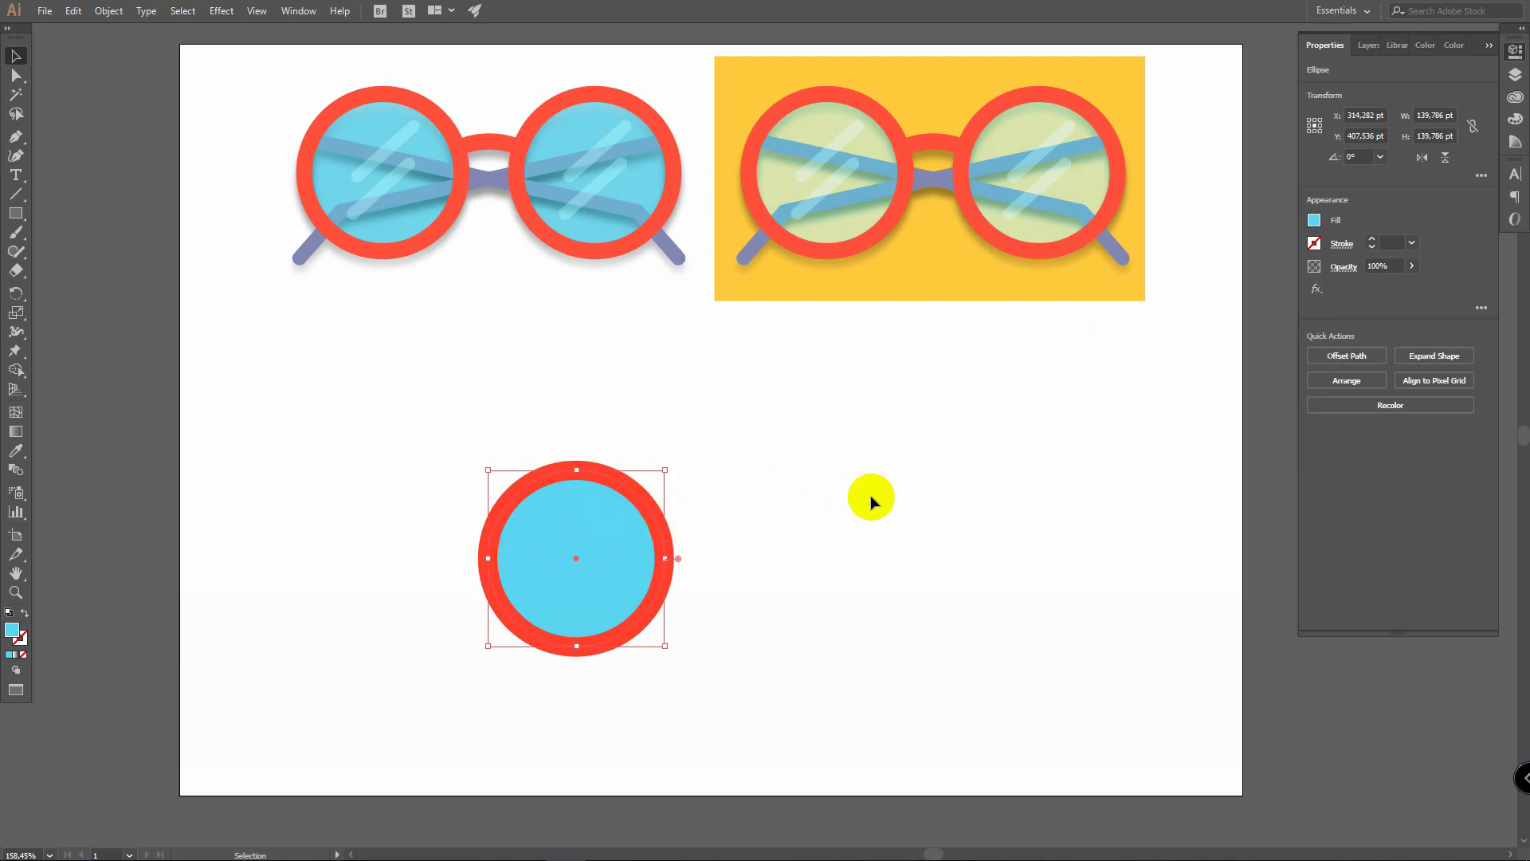
pyautogui.hotkey('ctrl', 'c')
pyautogui.hotkey('ctrl', 'f')
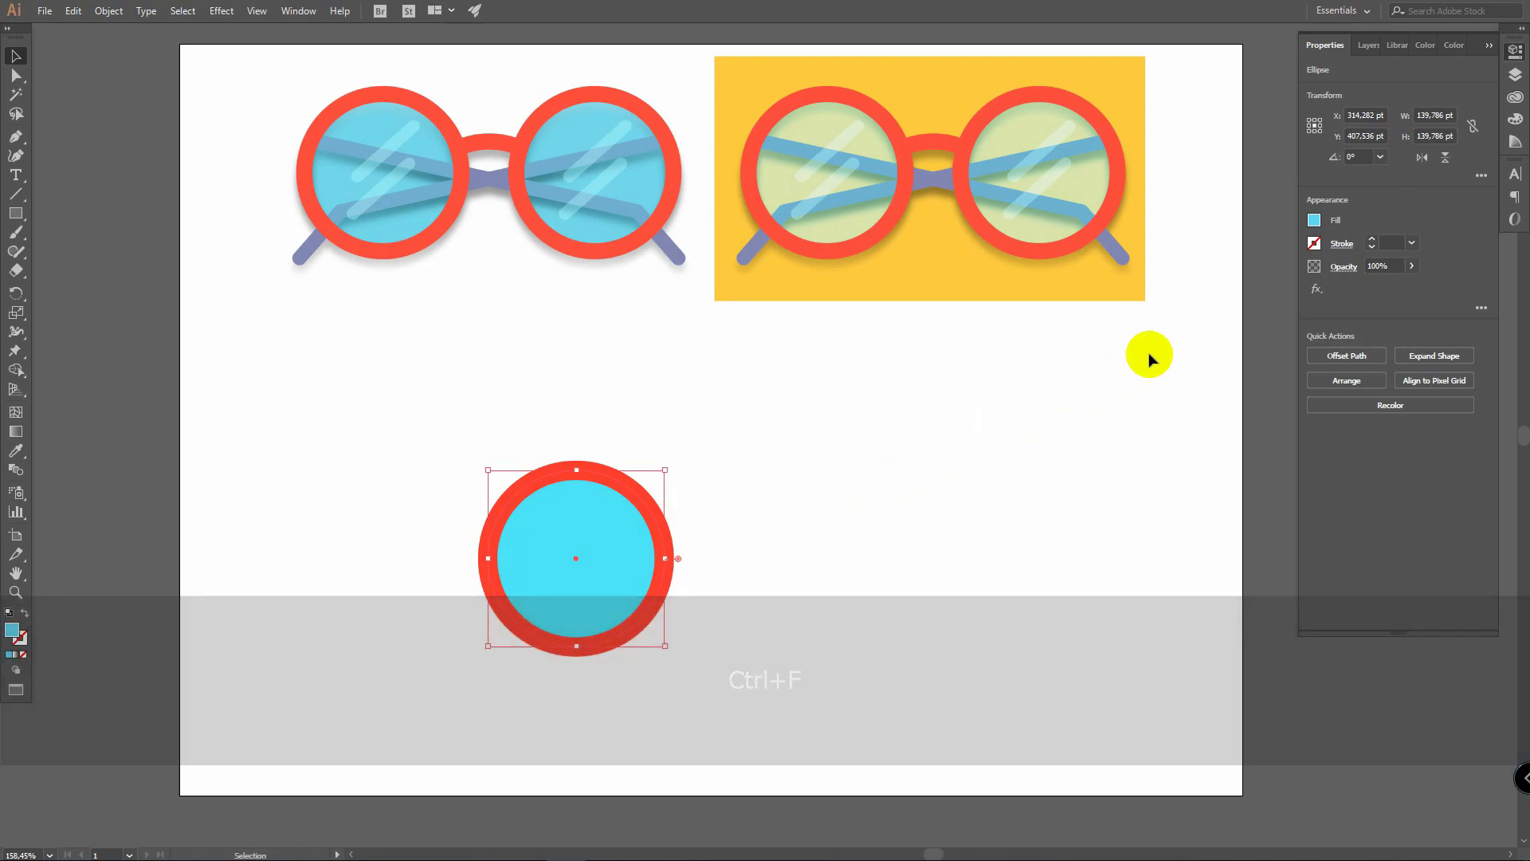
# Step: Set the pasted lens circle's blending mode to Color and deselect it
pyautogui.click(1346, 268)
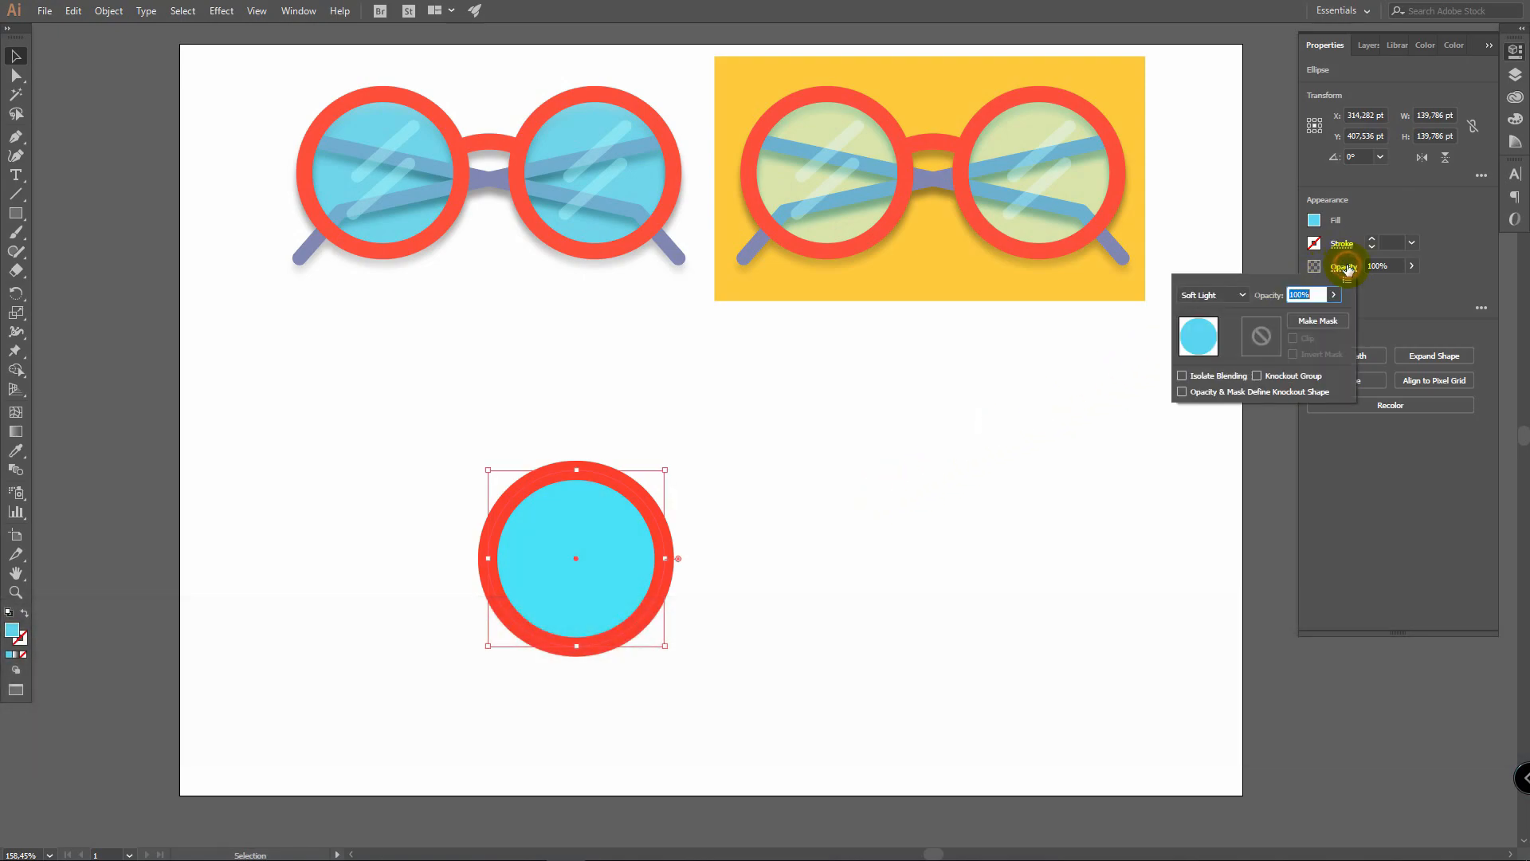
pyautogui.click(1243, 295)
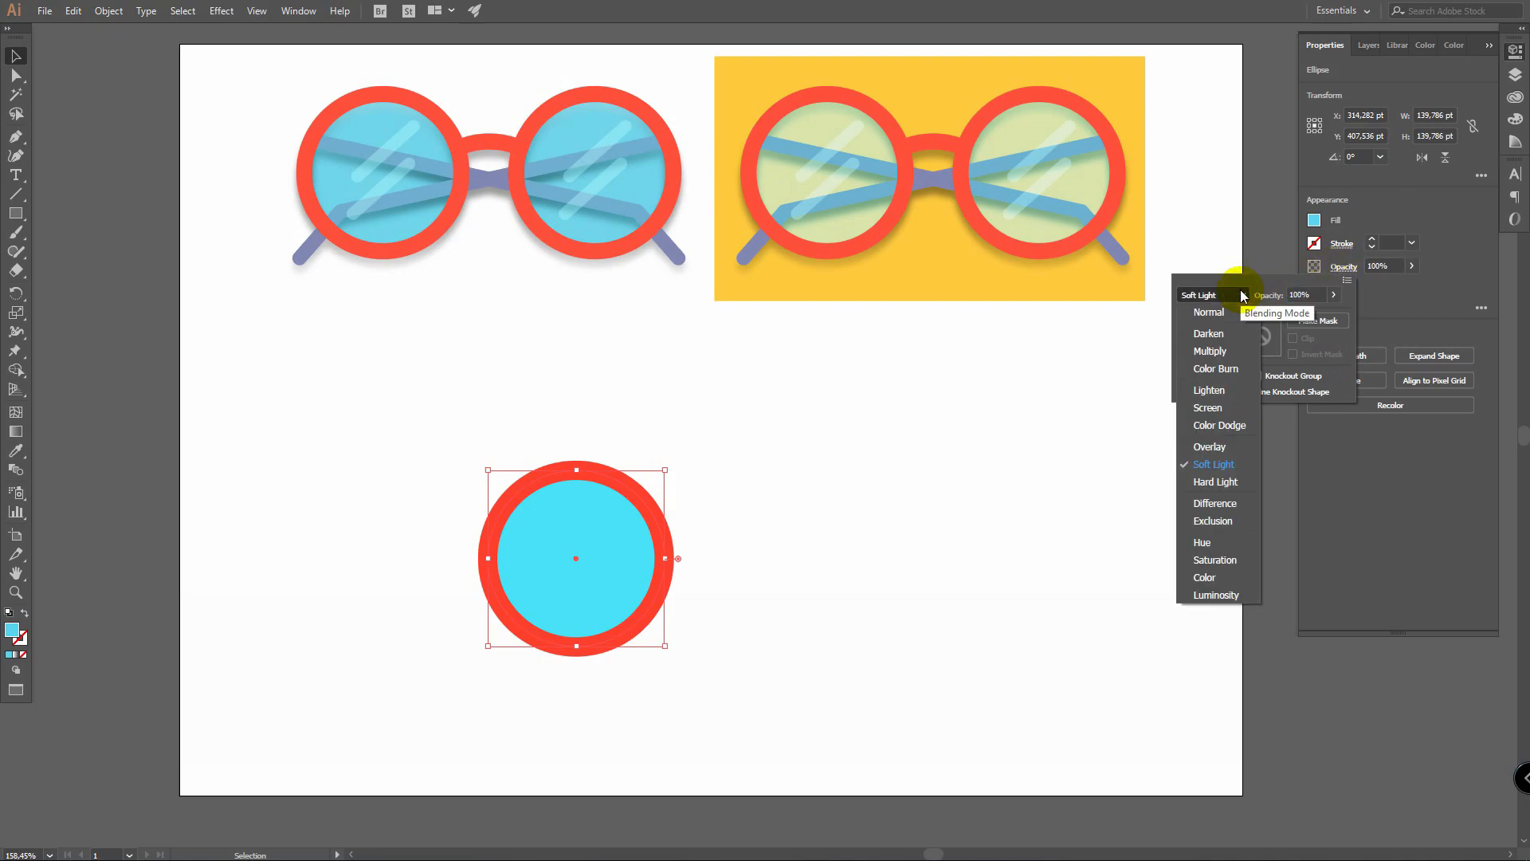
pyautogui.click(1205, 577)
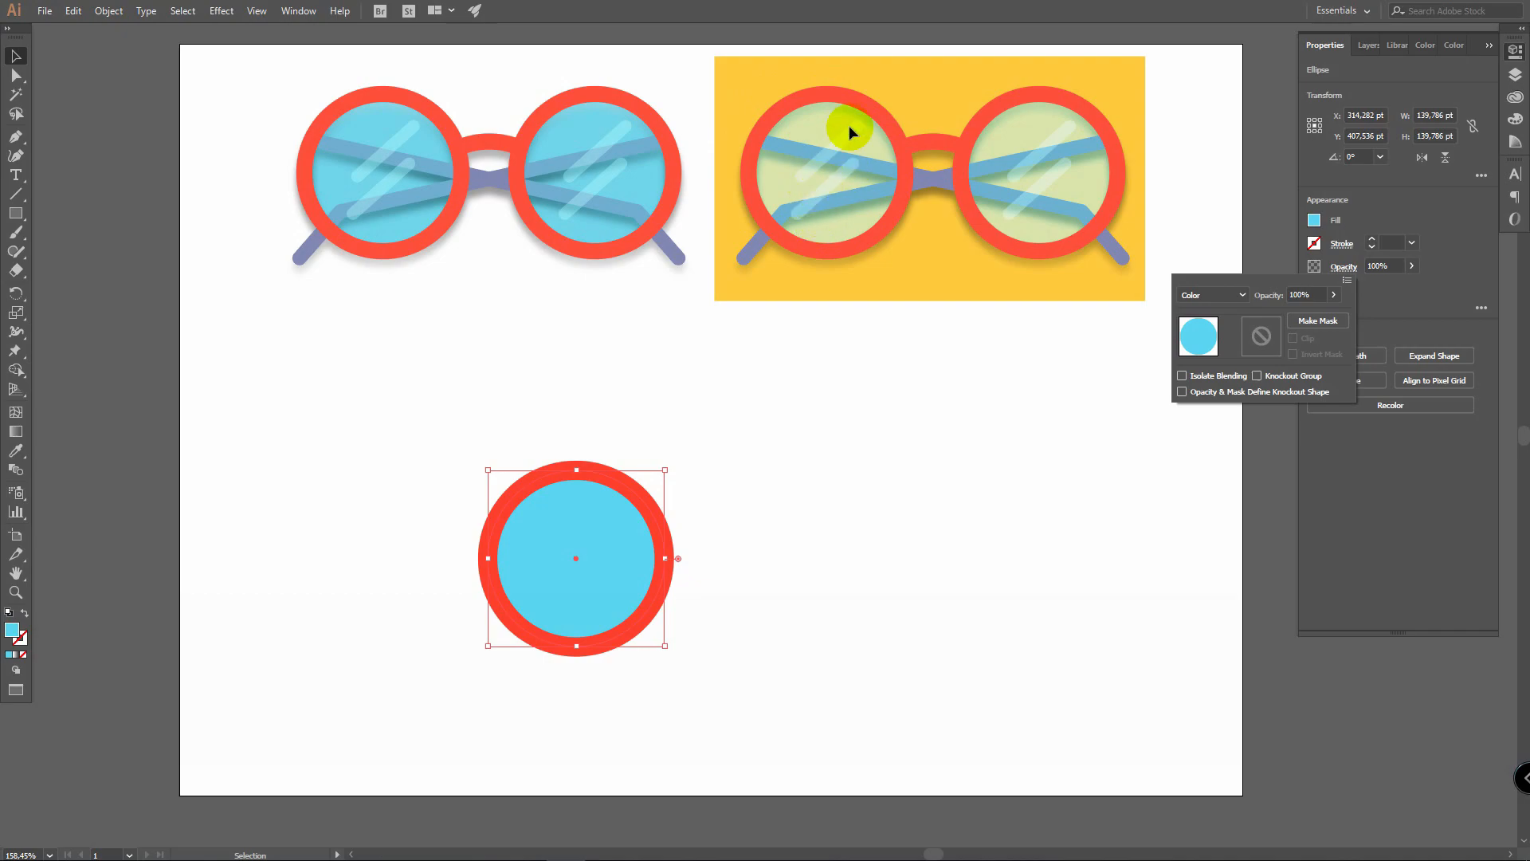
pyautogui.click(233, 331)
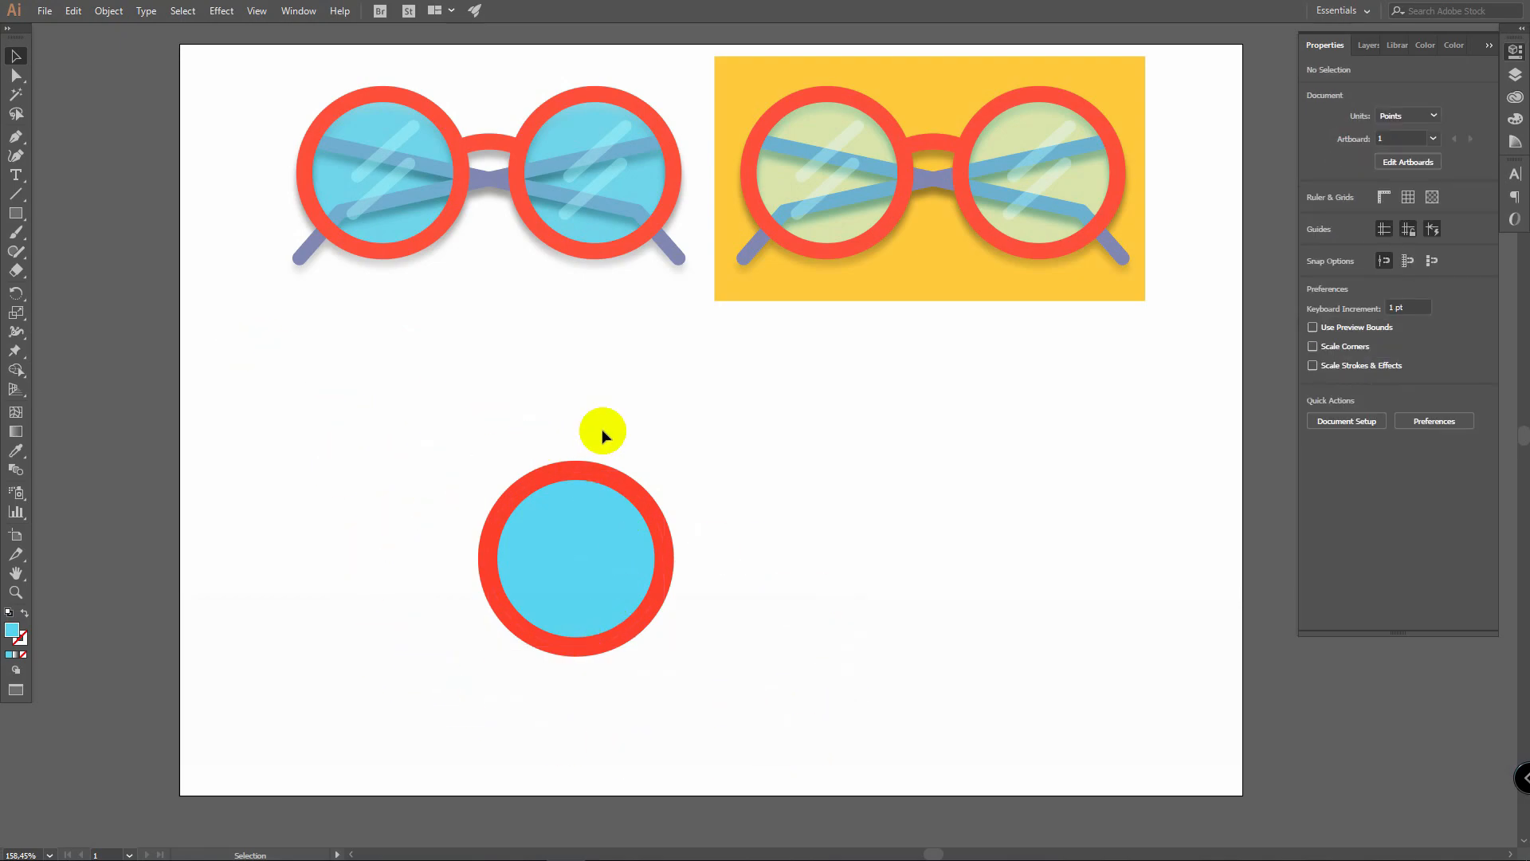
# Step: Draw a diagonal highlight line spanning about 64 by 45 pt on the lens and set its stroke color to A6F7F5
pyautogui.click(17, 194)
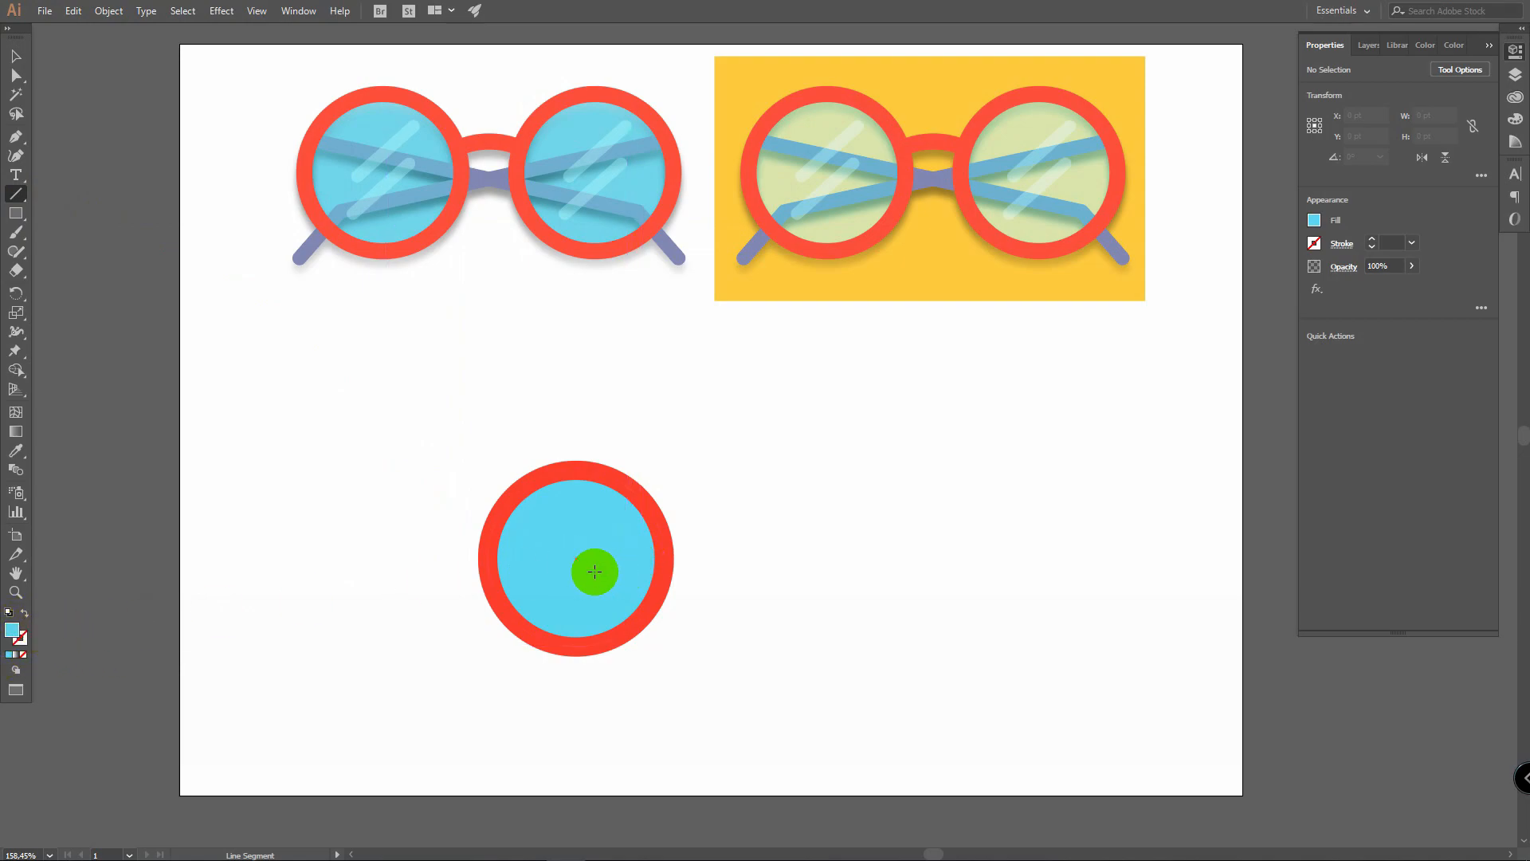
pyautogui.moveTo(520, 564); pyautogui.dragTo(602, 507)
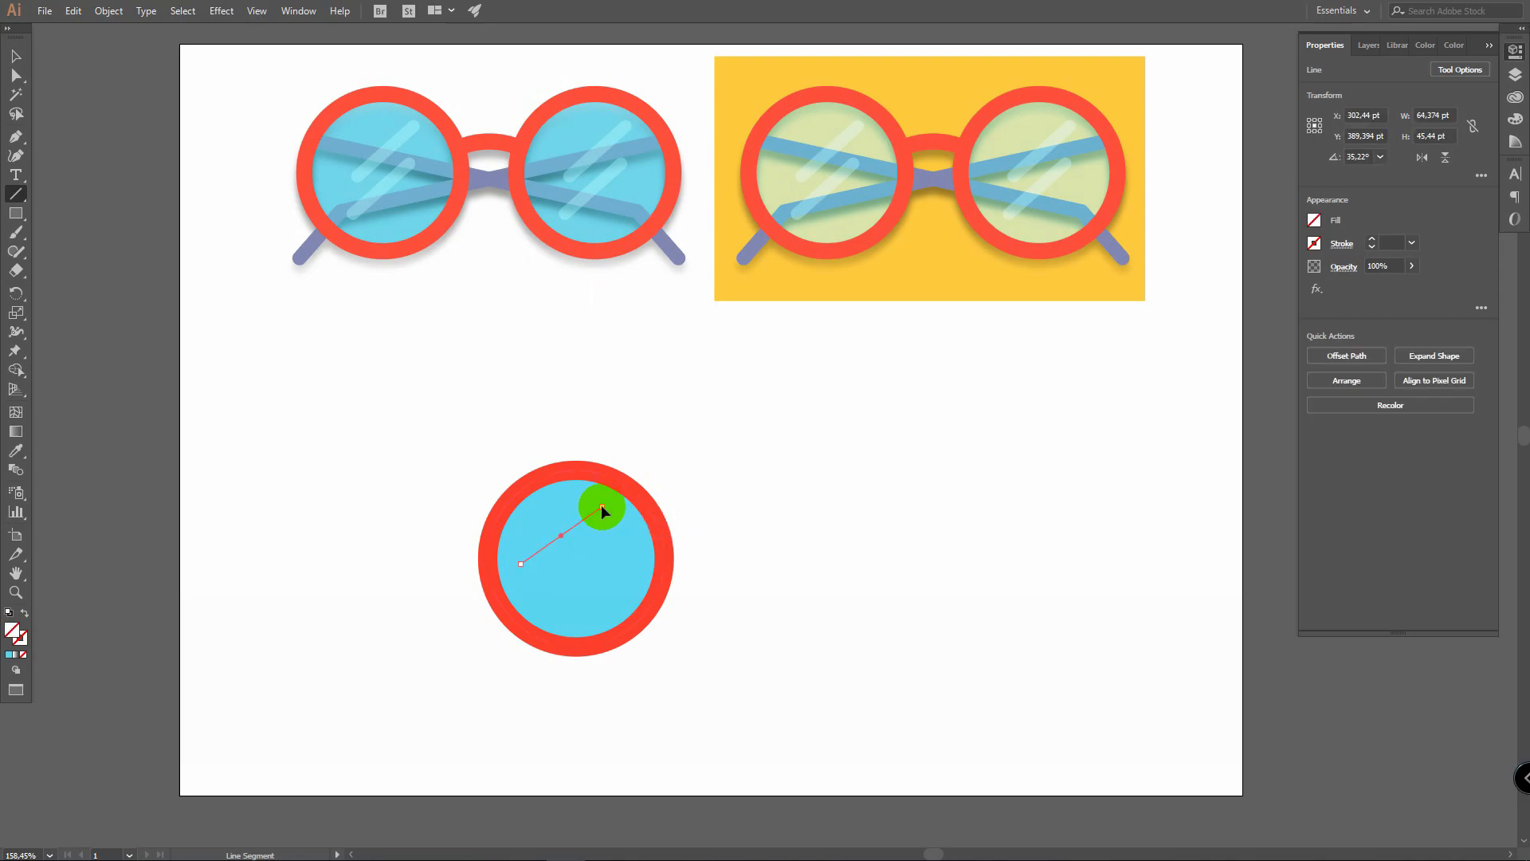
pyautogui.doubleClick(22, 640)
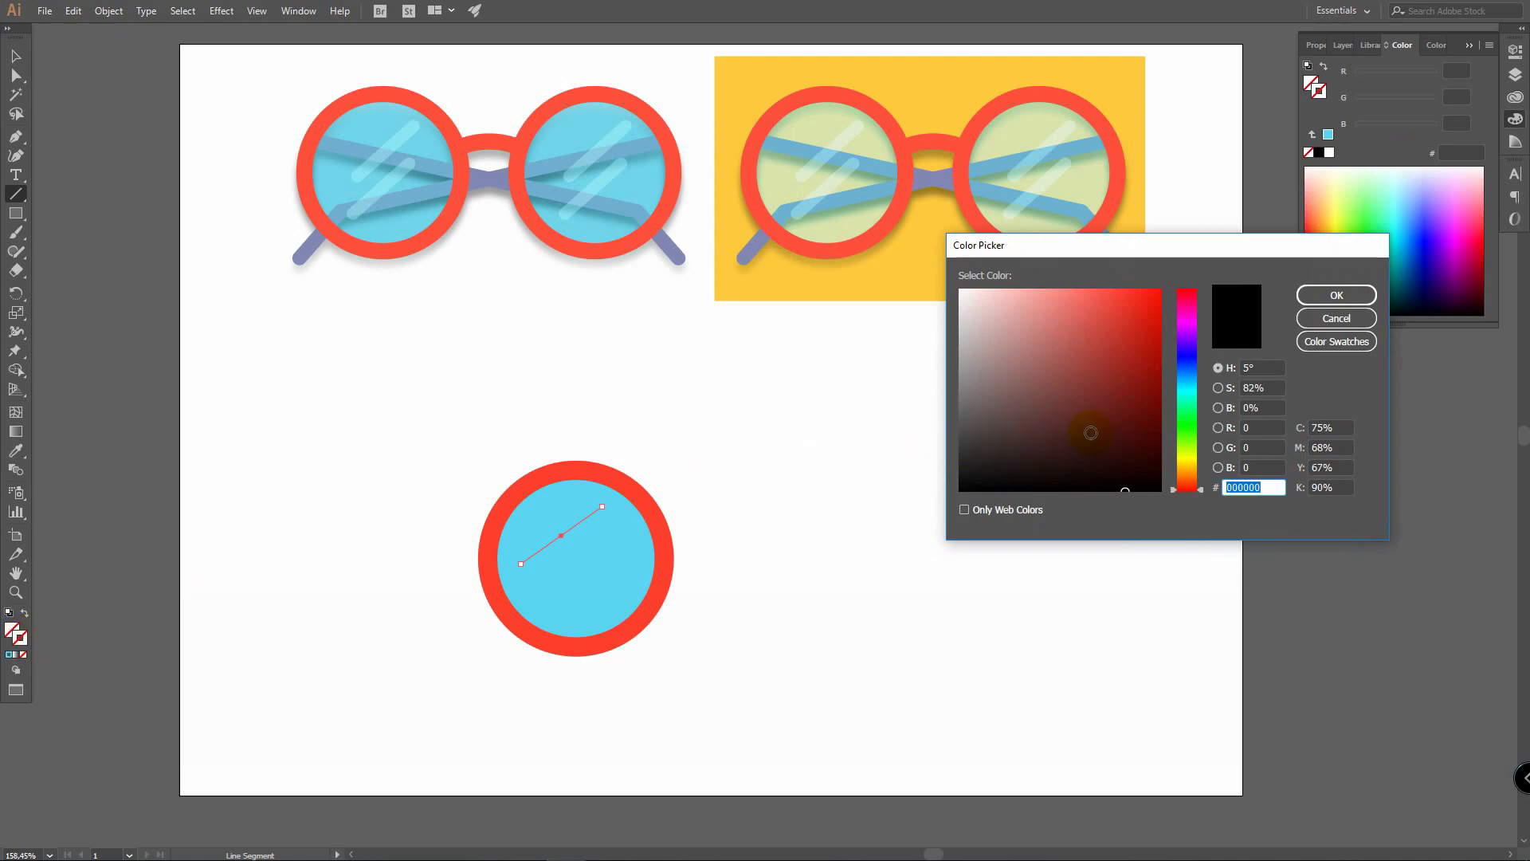
pyautogui.click(1188, 391)
pyautogui.moveTo(1064, 314)
pyautogui.mouseDown()
pyautogui.moveTo(1006, 303)
pyautogui.moveTo(1024, 294)
pyautogui.mouseUp()
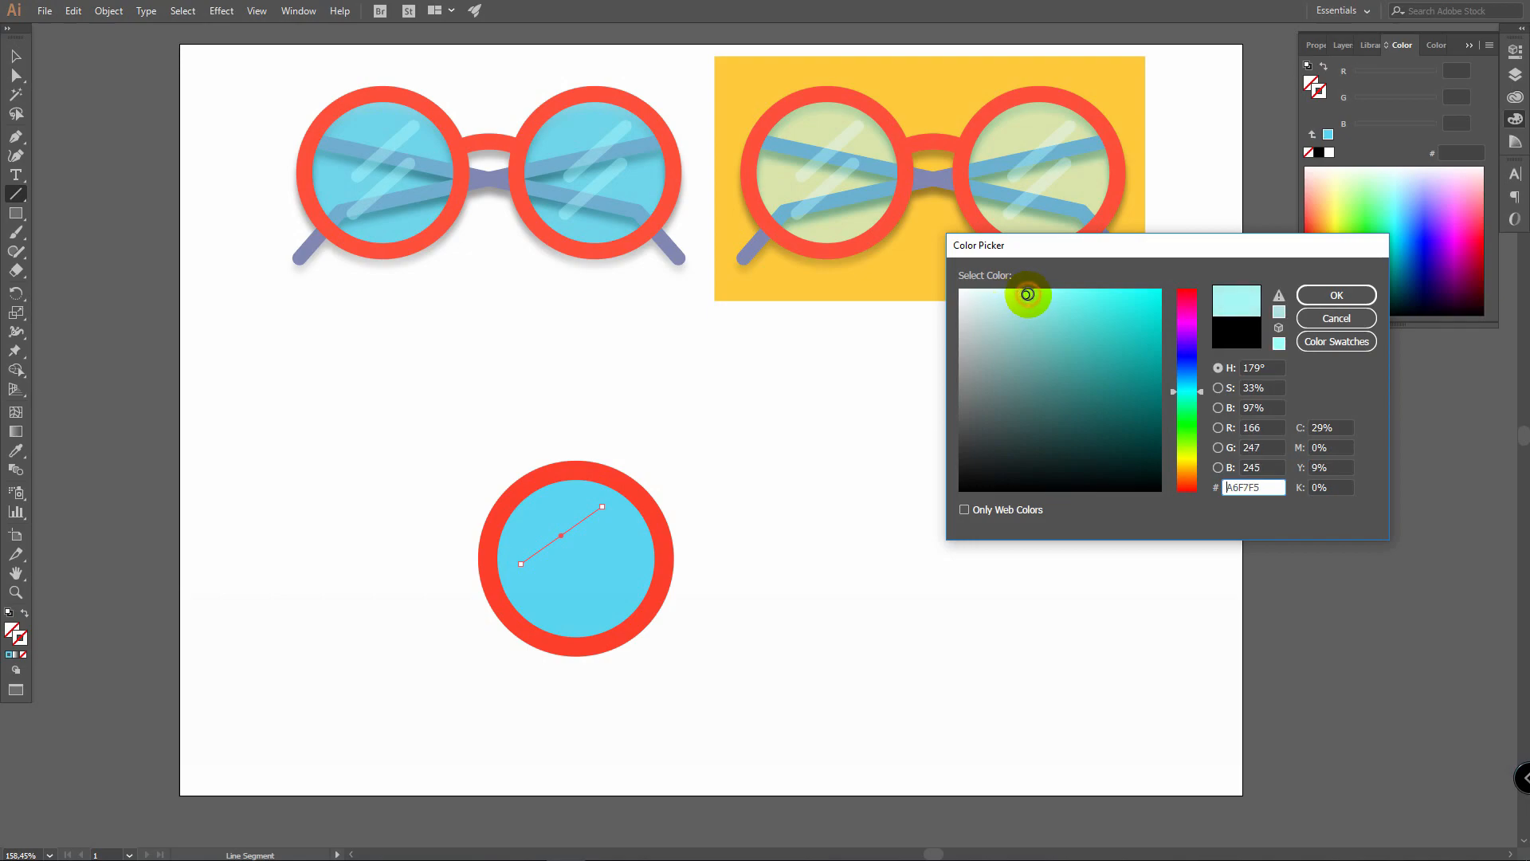
pyautogui.click(1331, 289)
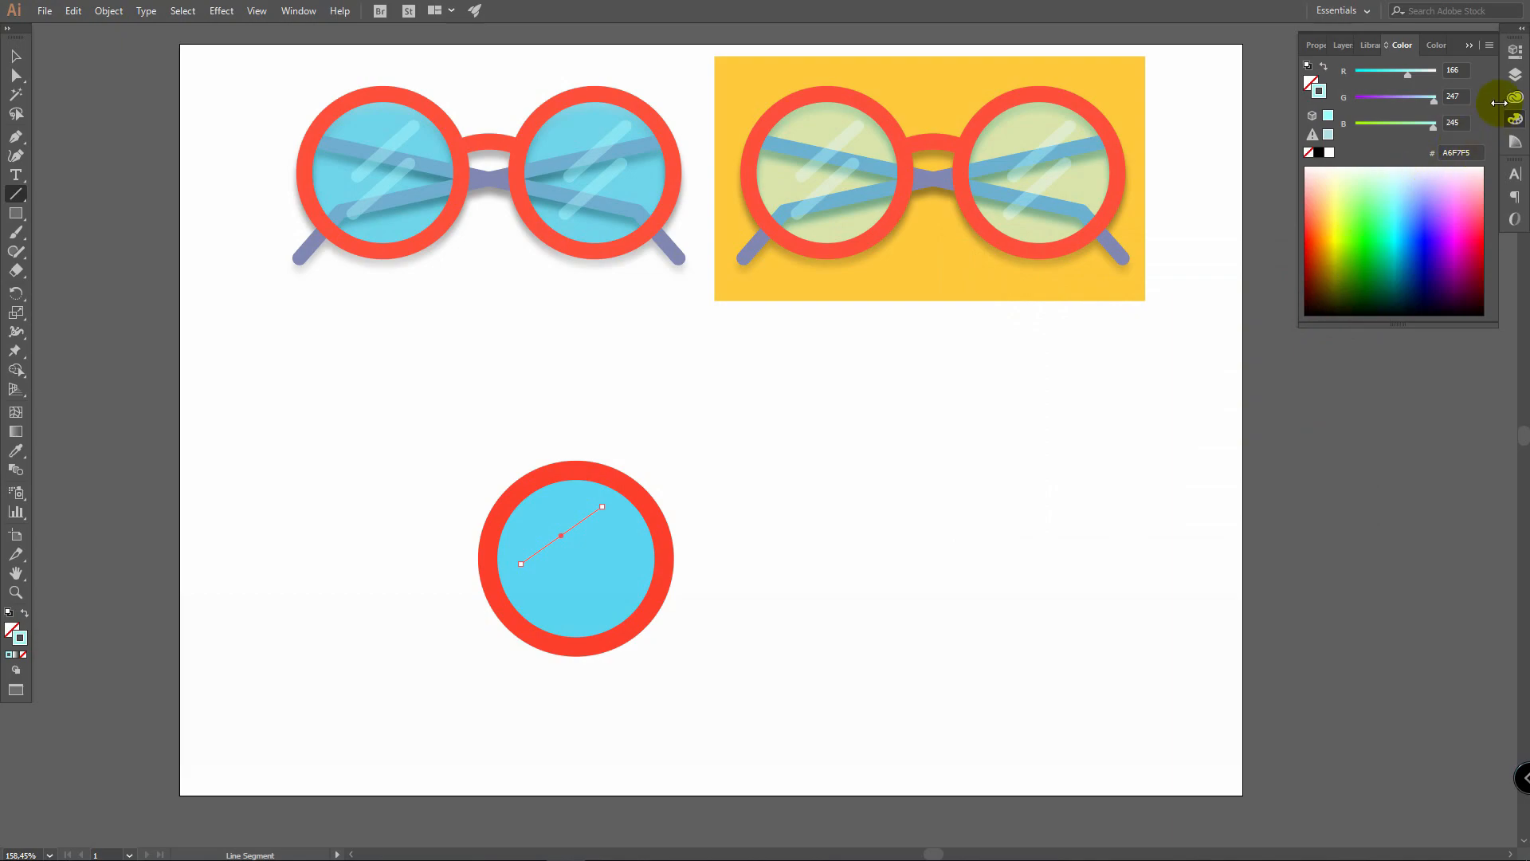
# Step: Set the highlight line's stroke weight to 9 pt and give it round caps
pyautogui.click(1518, 51)
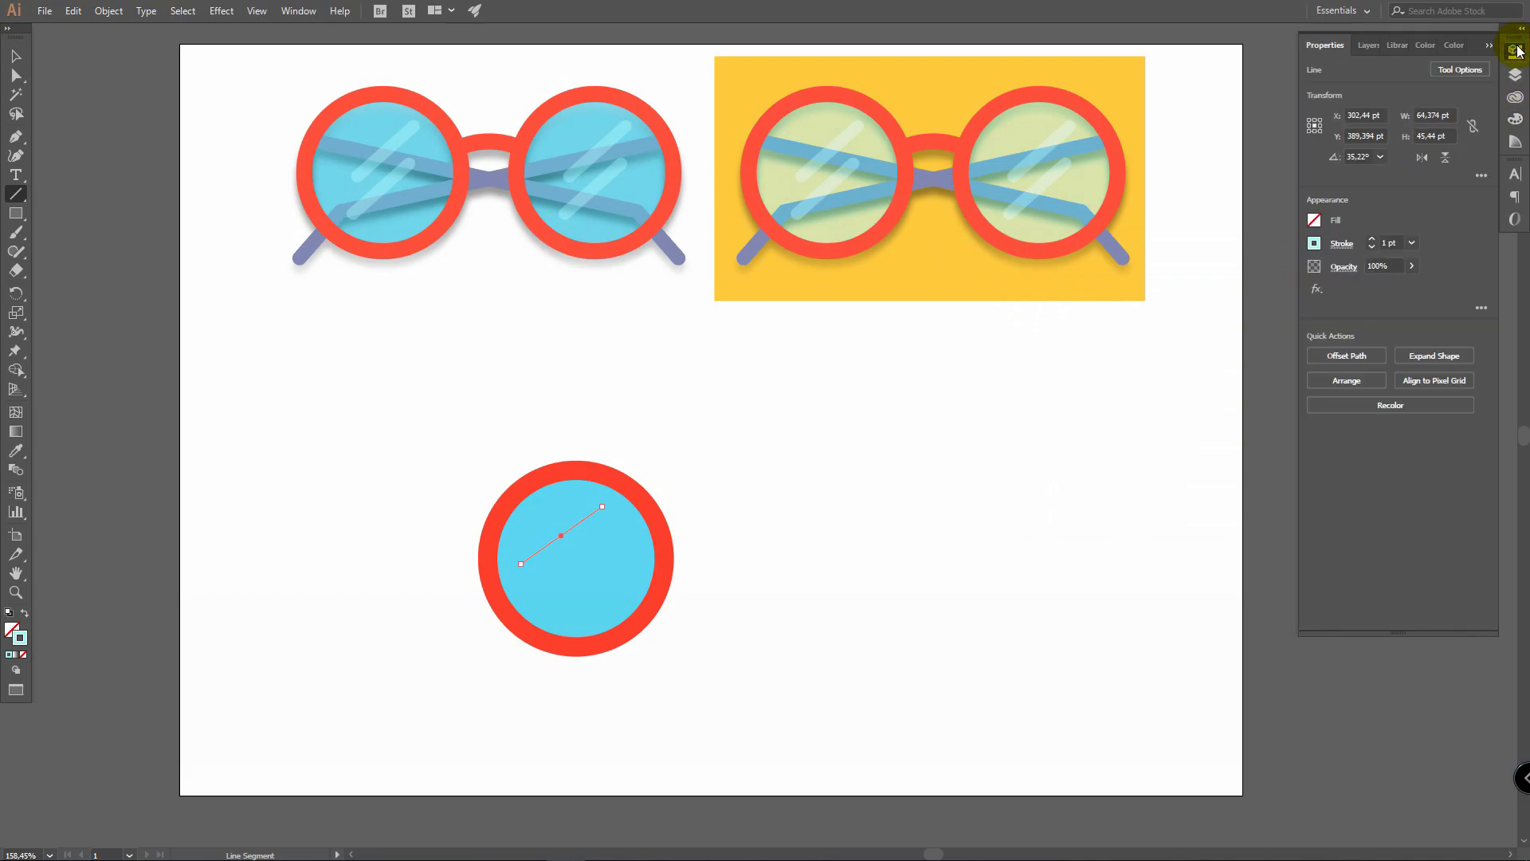
pyautogui.click(1372, 240)
pyautogui.click(1371, 239)
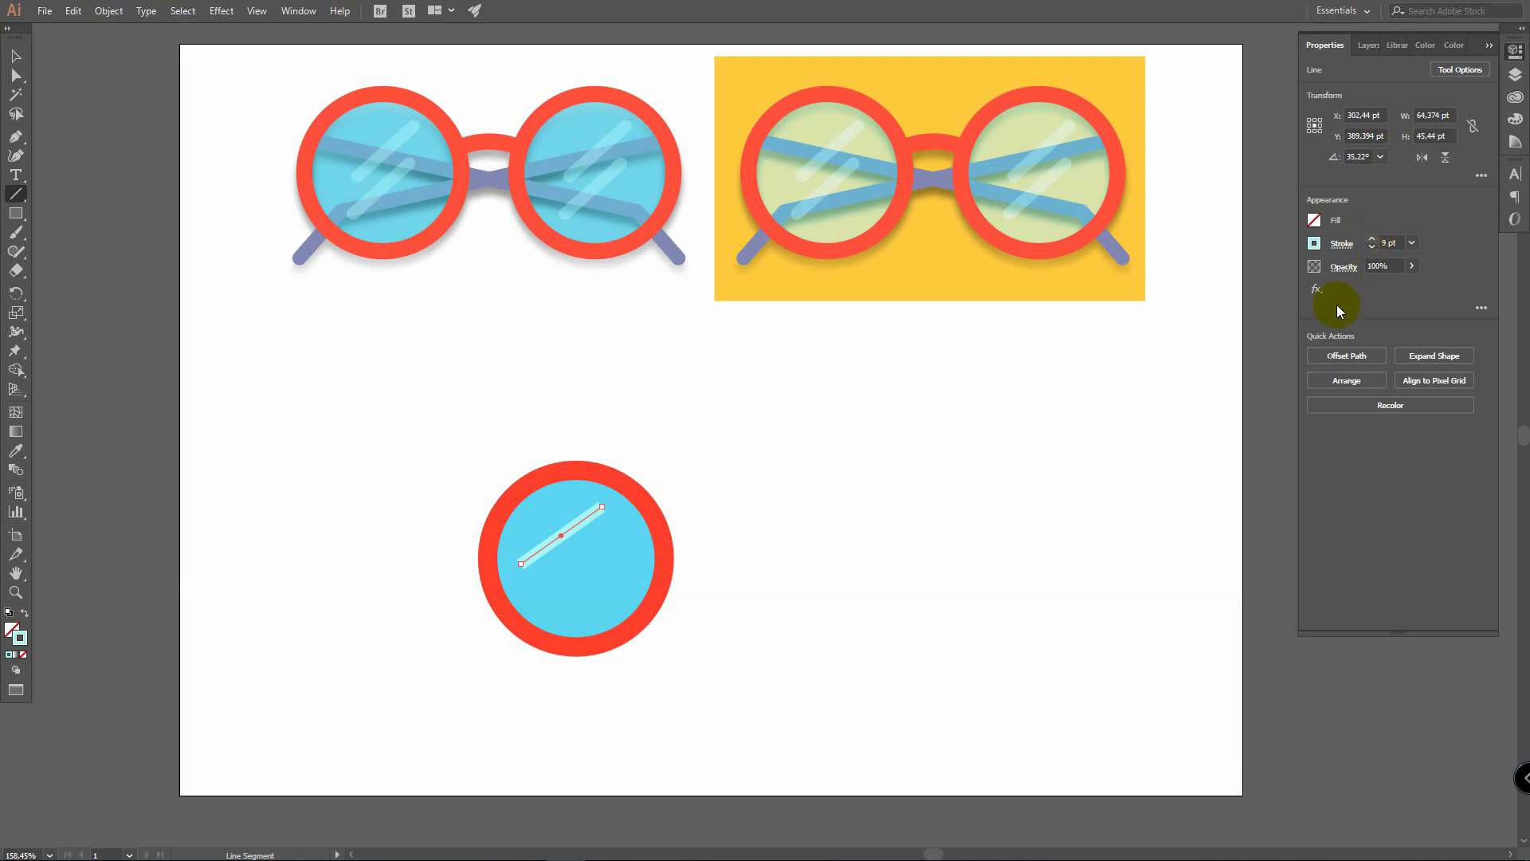
pyautogui.press('z')
pyautogui.moveTo(682, 603); pyautogui.dragTo(739, 570)
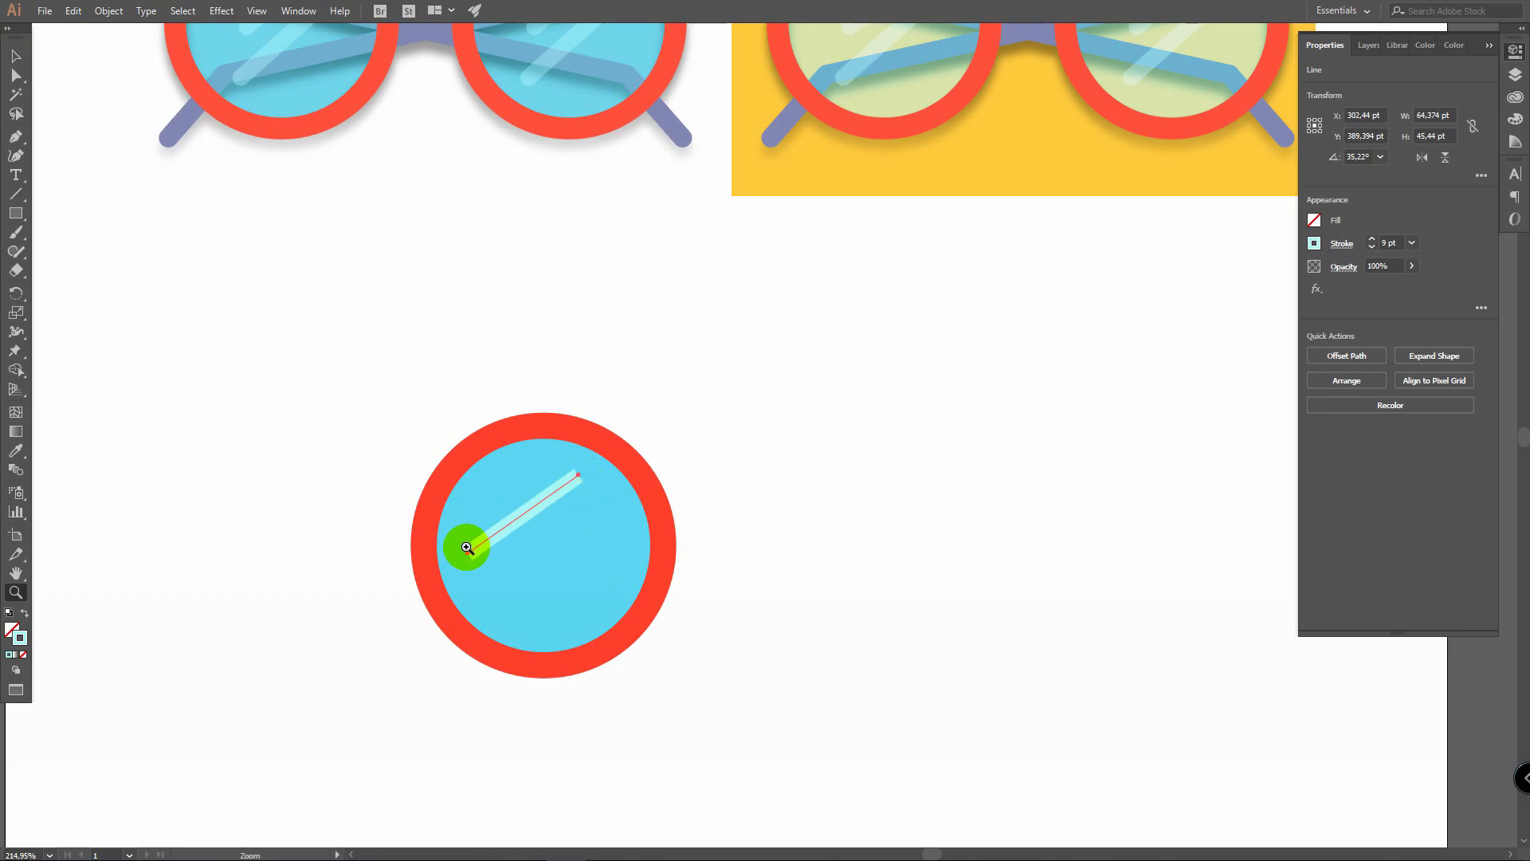
pyautogui.click(1344, 245)
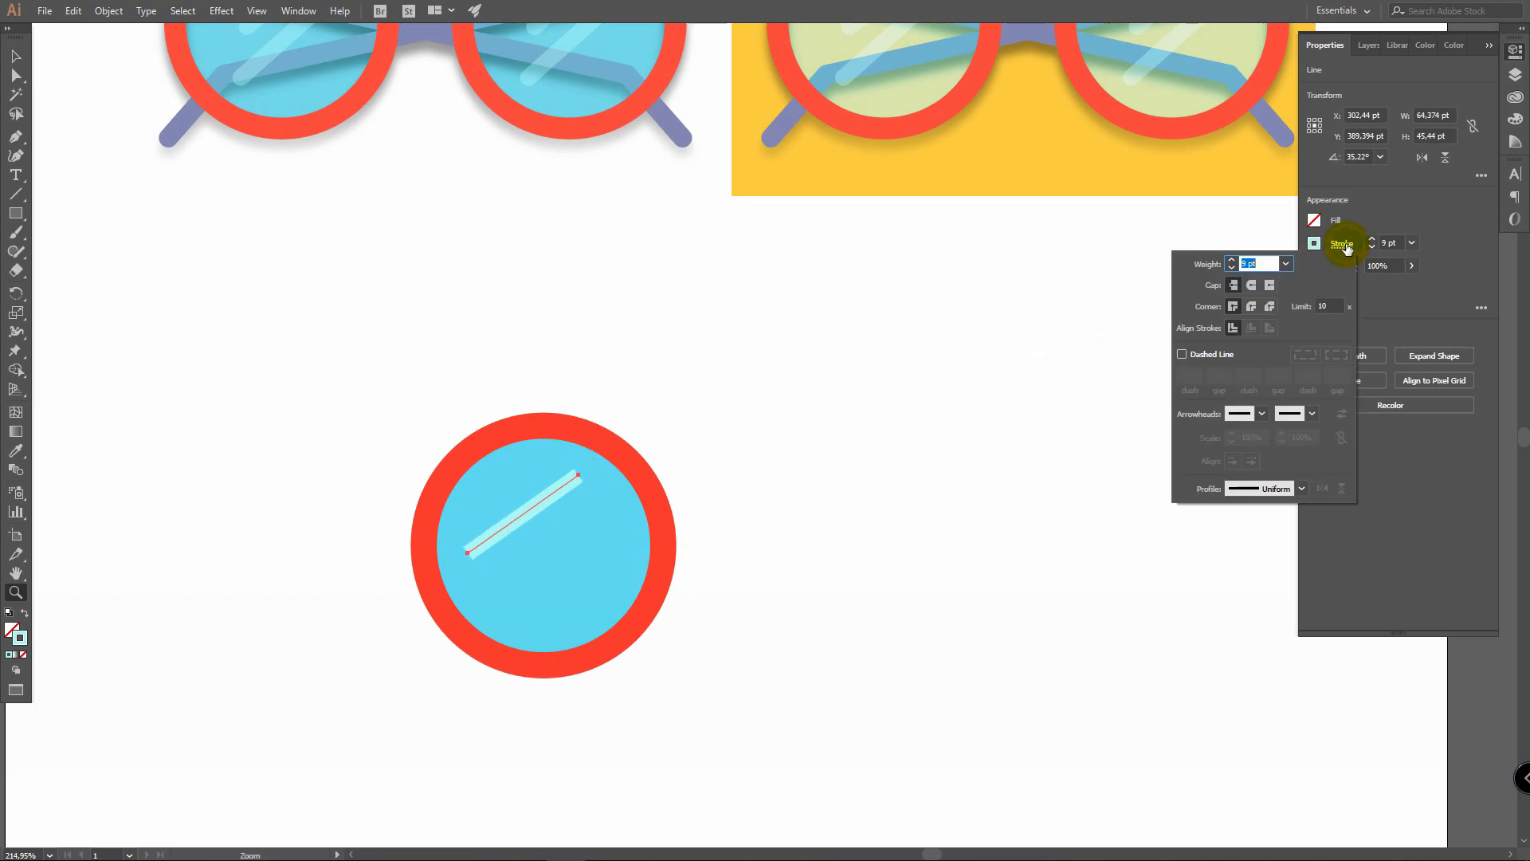
pyautogui.click(1252, 286)
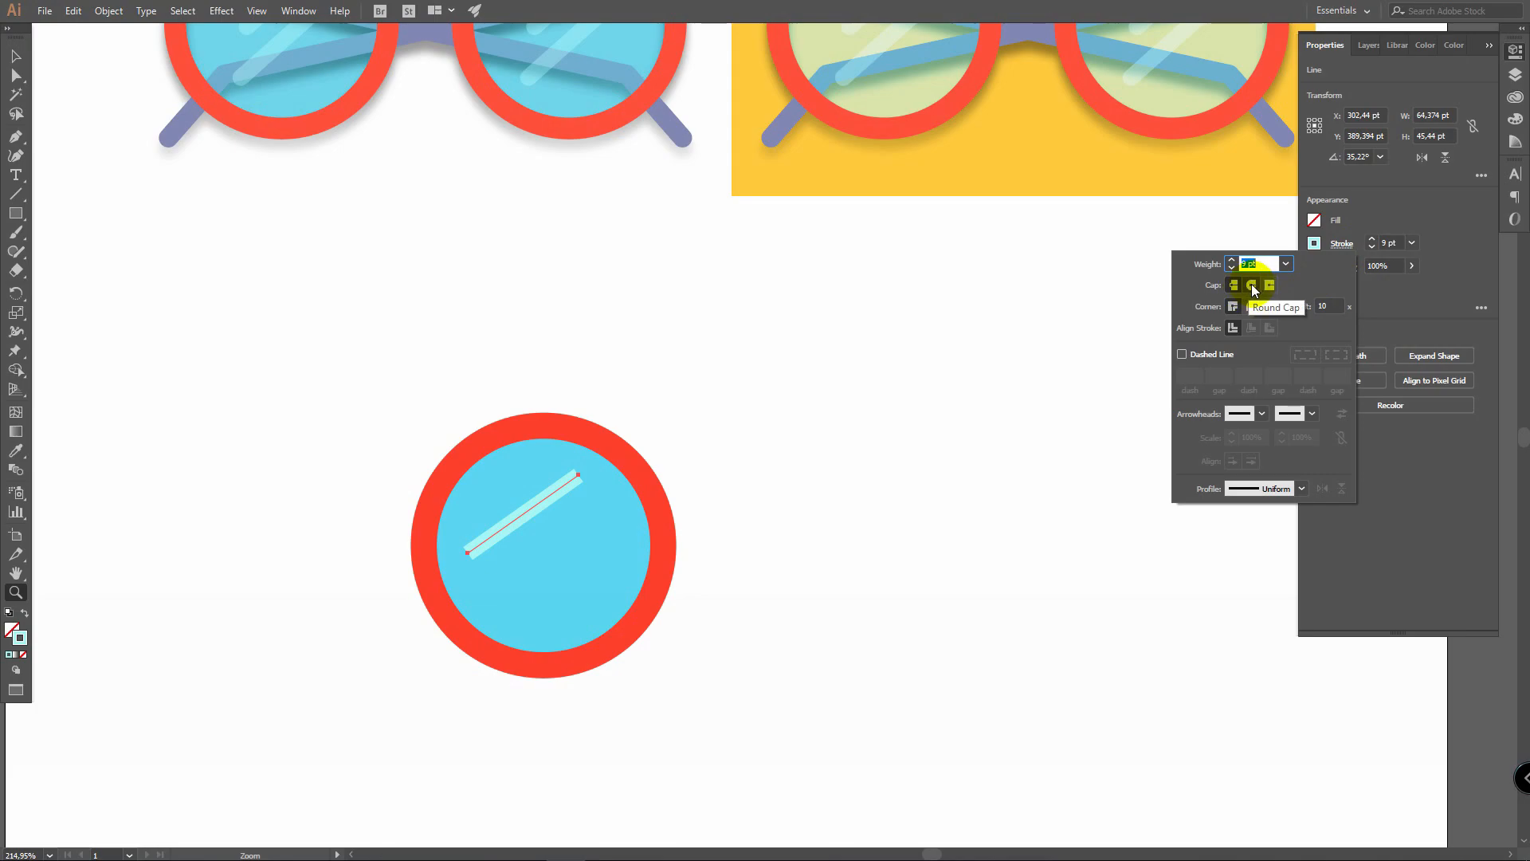
pyautogui.click(1253, 286)
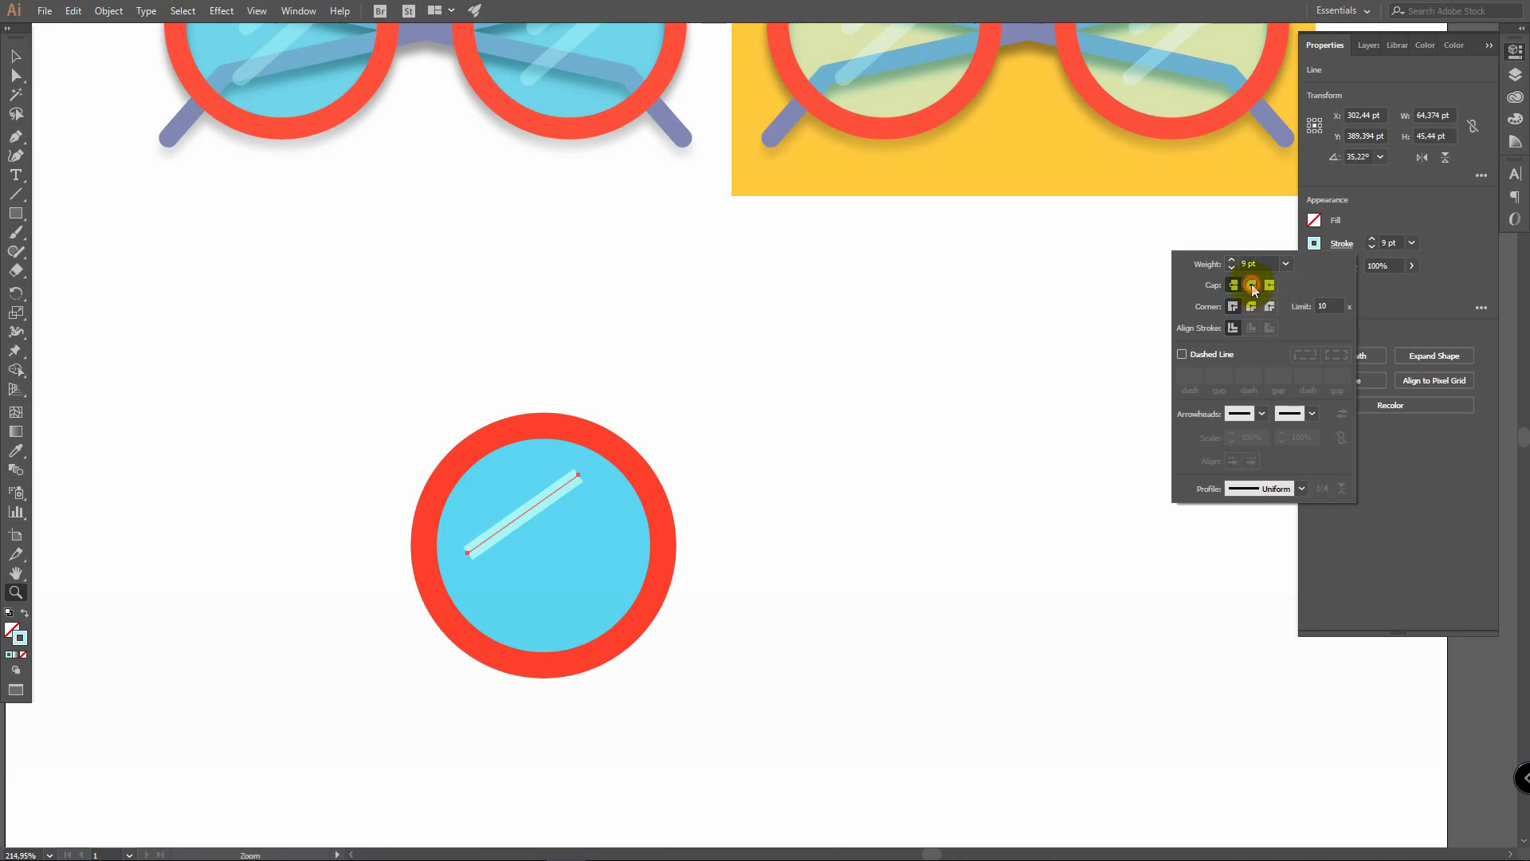
pyautogui.click(1344, 247)
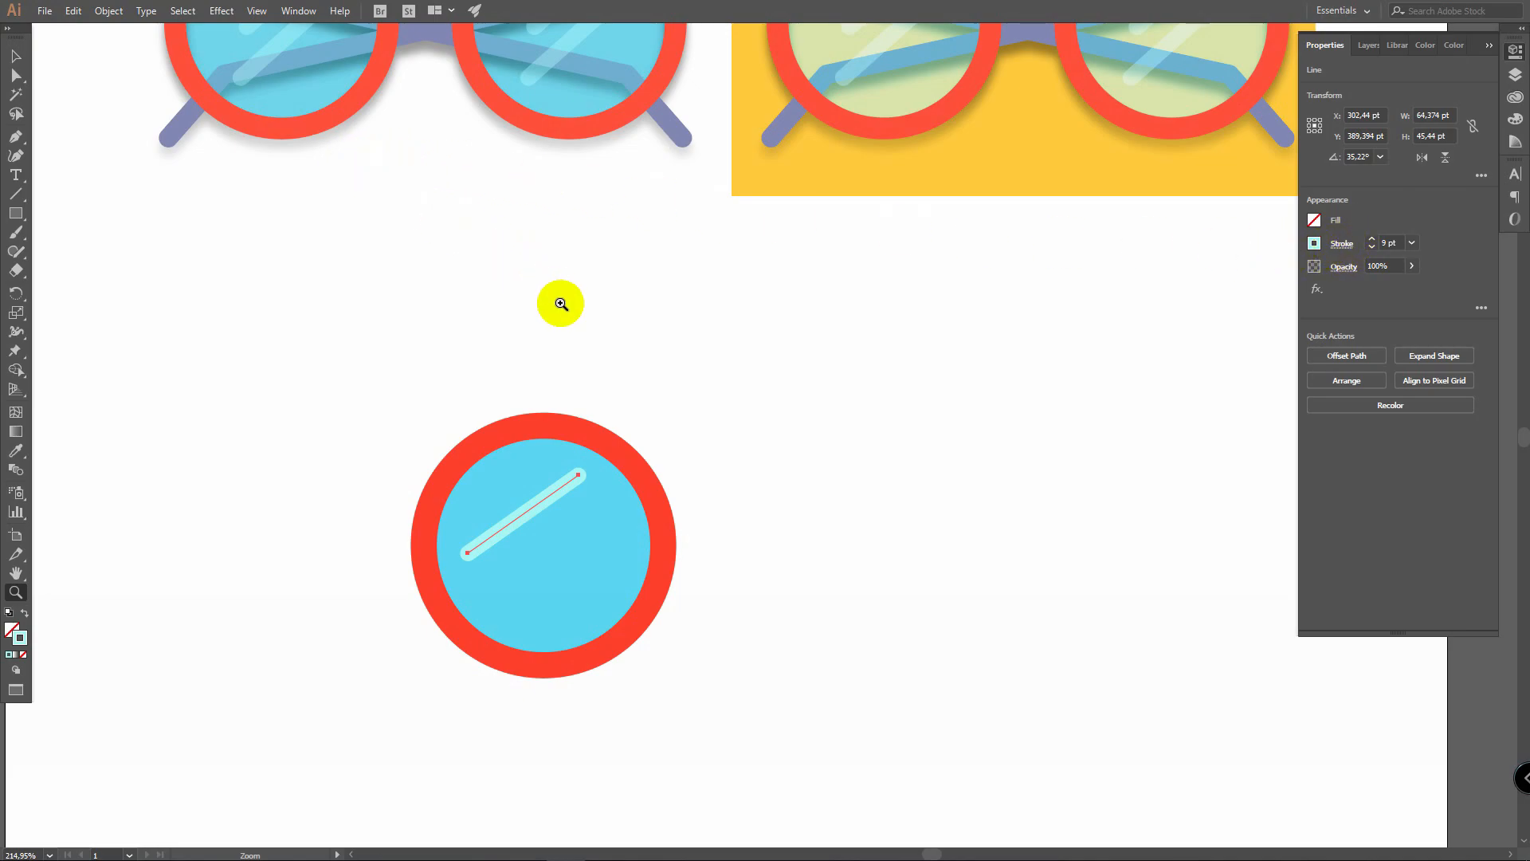
# Step: Duplicate the highlight line straight down by about 33 pt within the lens
pyautogui.press('v')
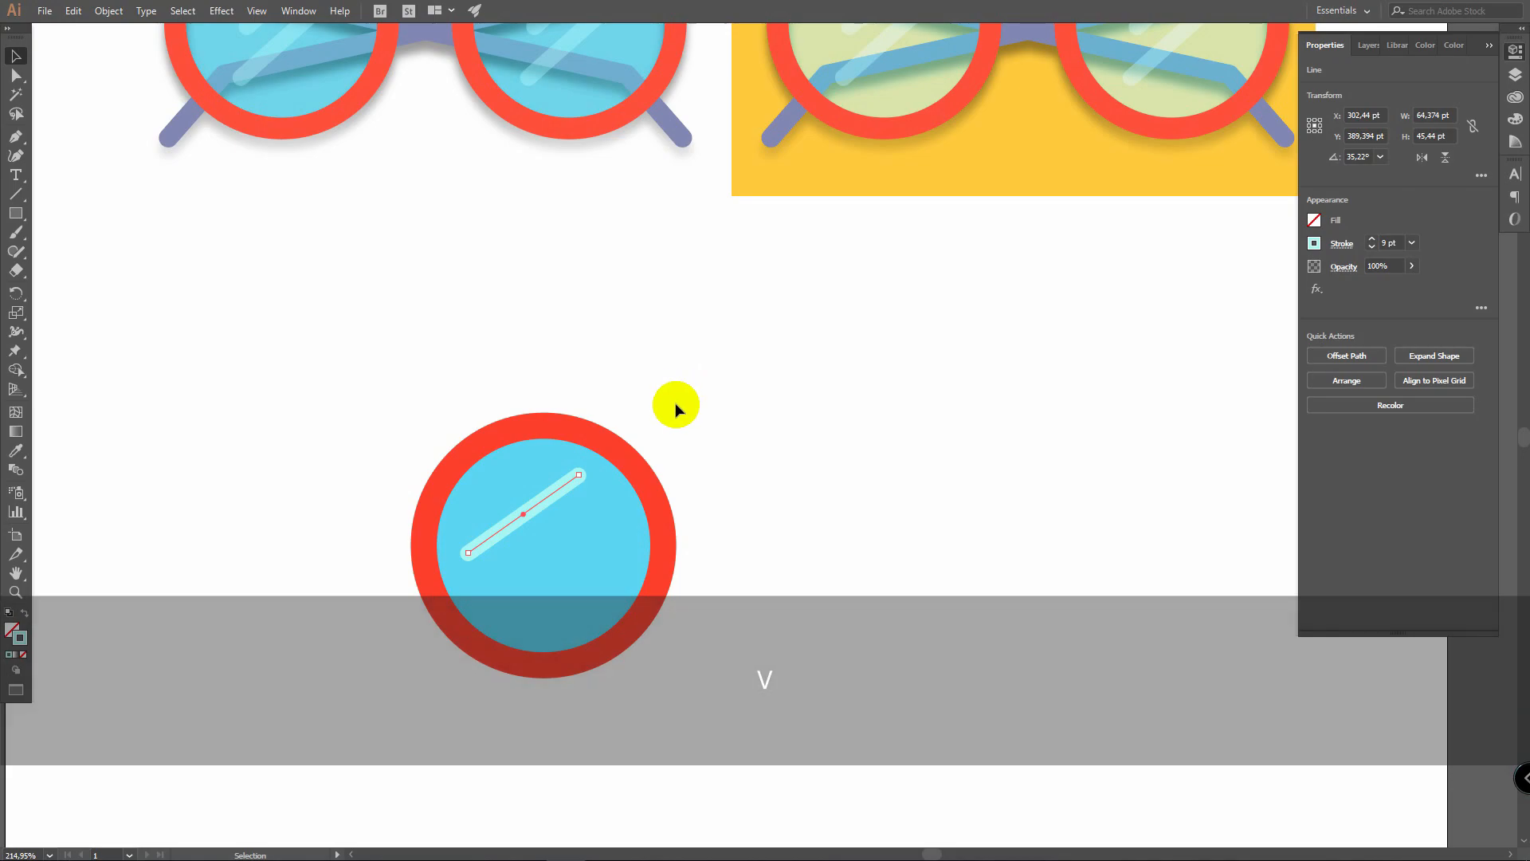
pyautogui.click(564, 483)
pyautogui.press('alt')
pyautogui.moveTo(565, 488); pyautogui.dragTo(569, 526)
pyautogui.press('shift')
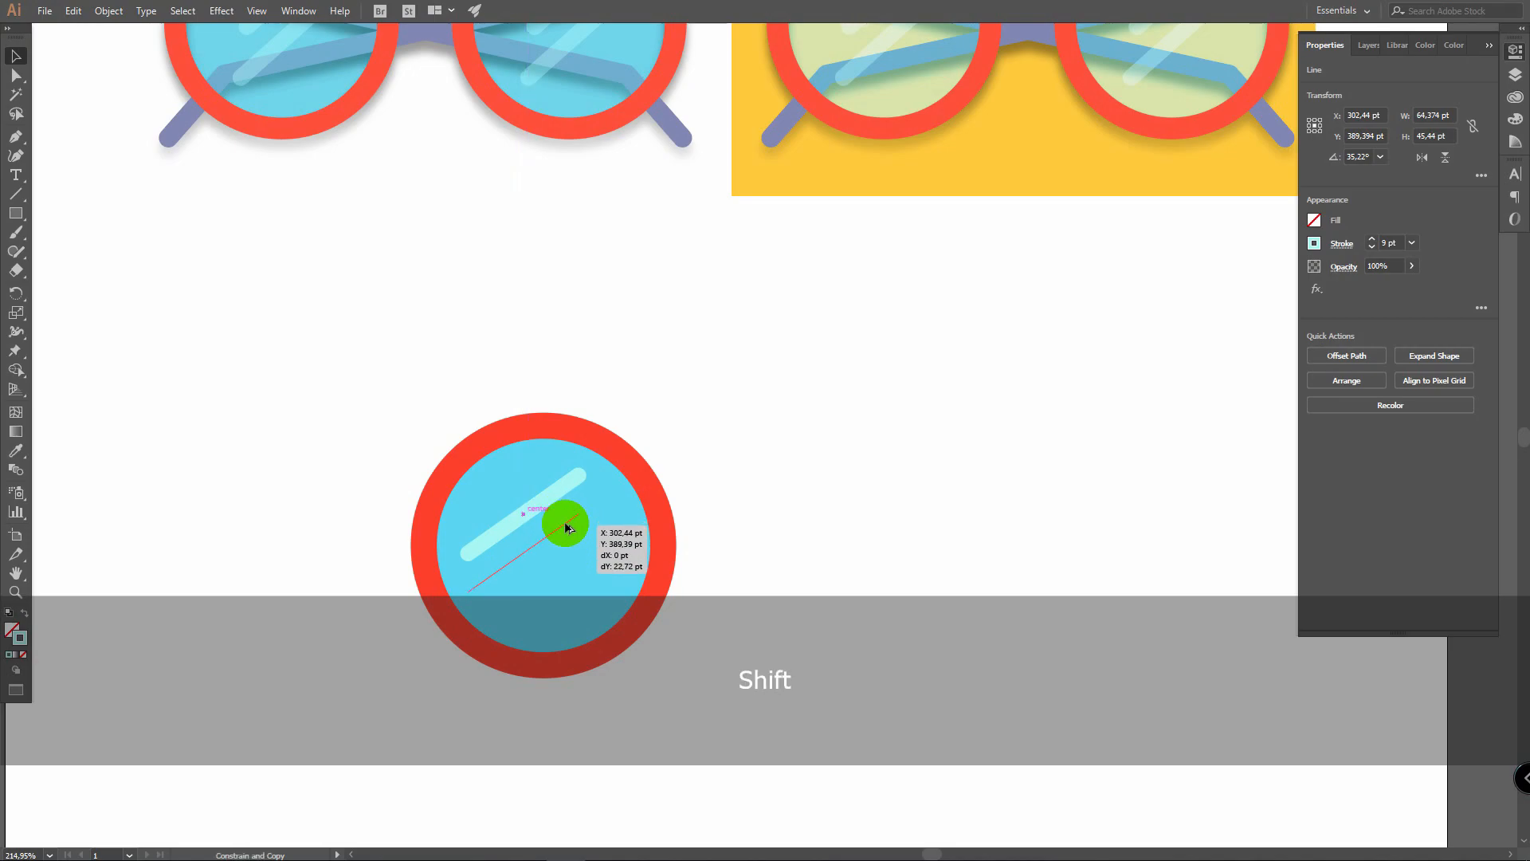
pyautogui.moveTo(568, 528); pyautogui.dragTo(566, 545)
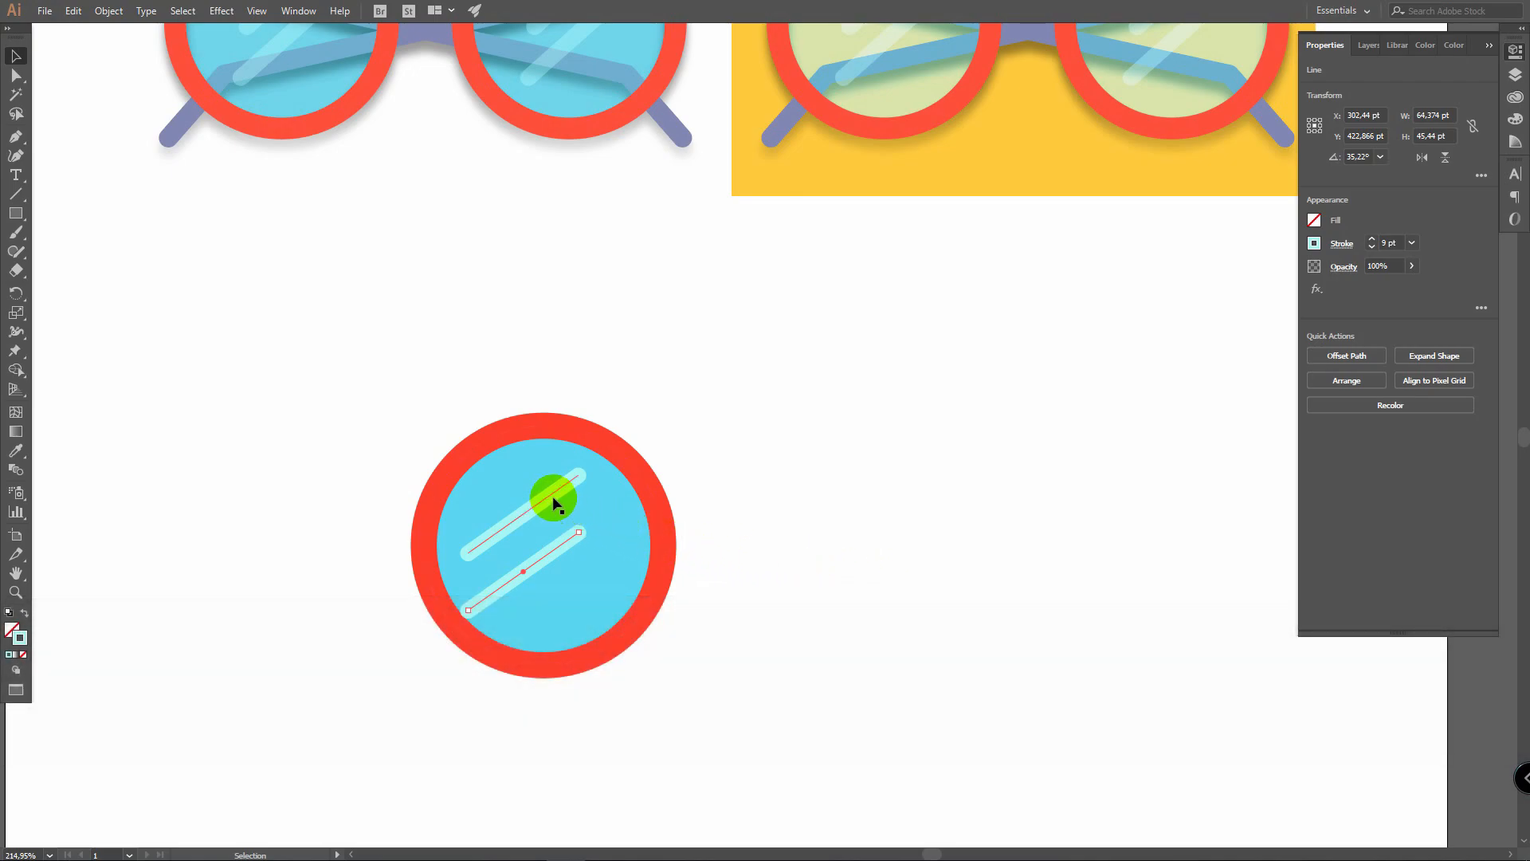
# Step: Shift both highlight lines about 9 pt to the right within the lens and raise the lower one by about 8 pt
pyautogui.keyDown('shift'); pyautogui.click(556, 504); pyautogui.keyUp('shift')
pyautogui.moveTo(563, 548); pyautogui.dragTo(580, 534)
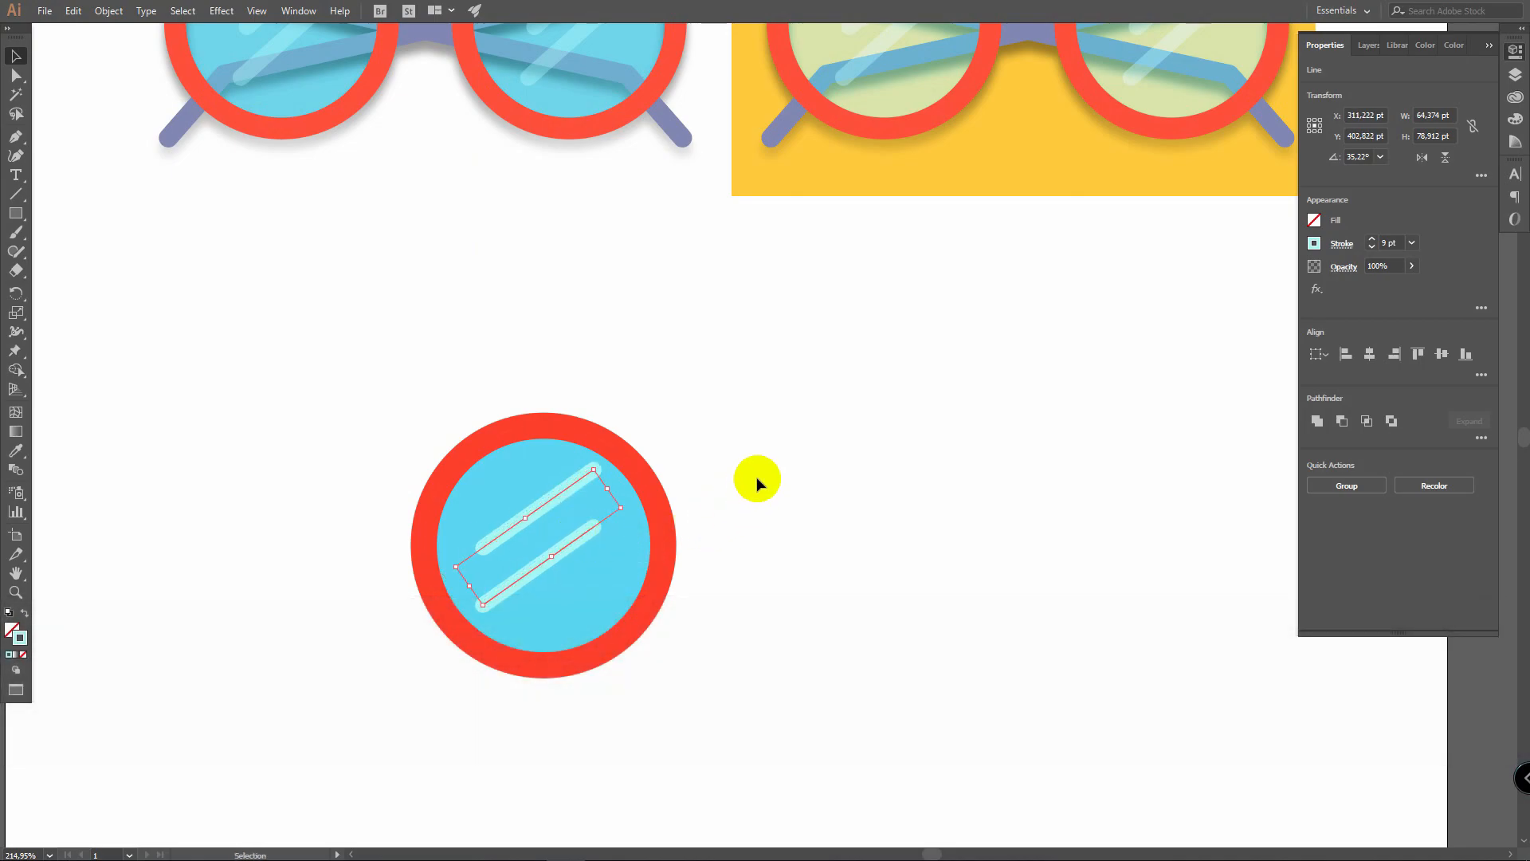
pyautogui.click(724, 512)
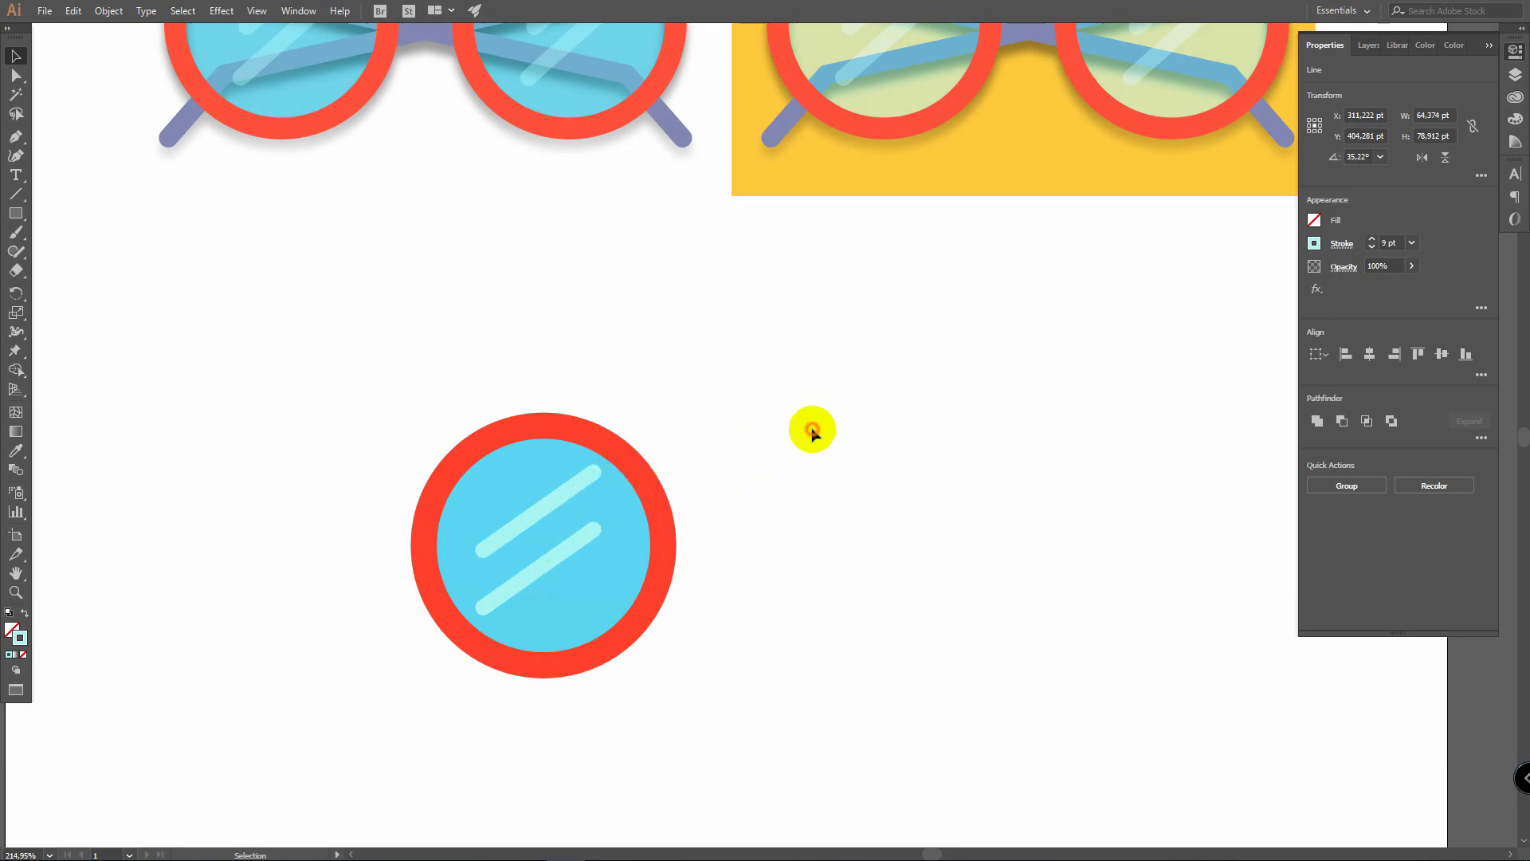
pyautogui.click(581, 539)
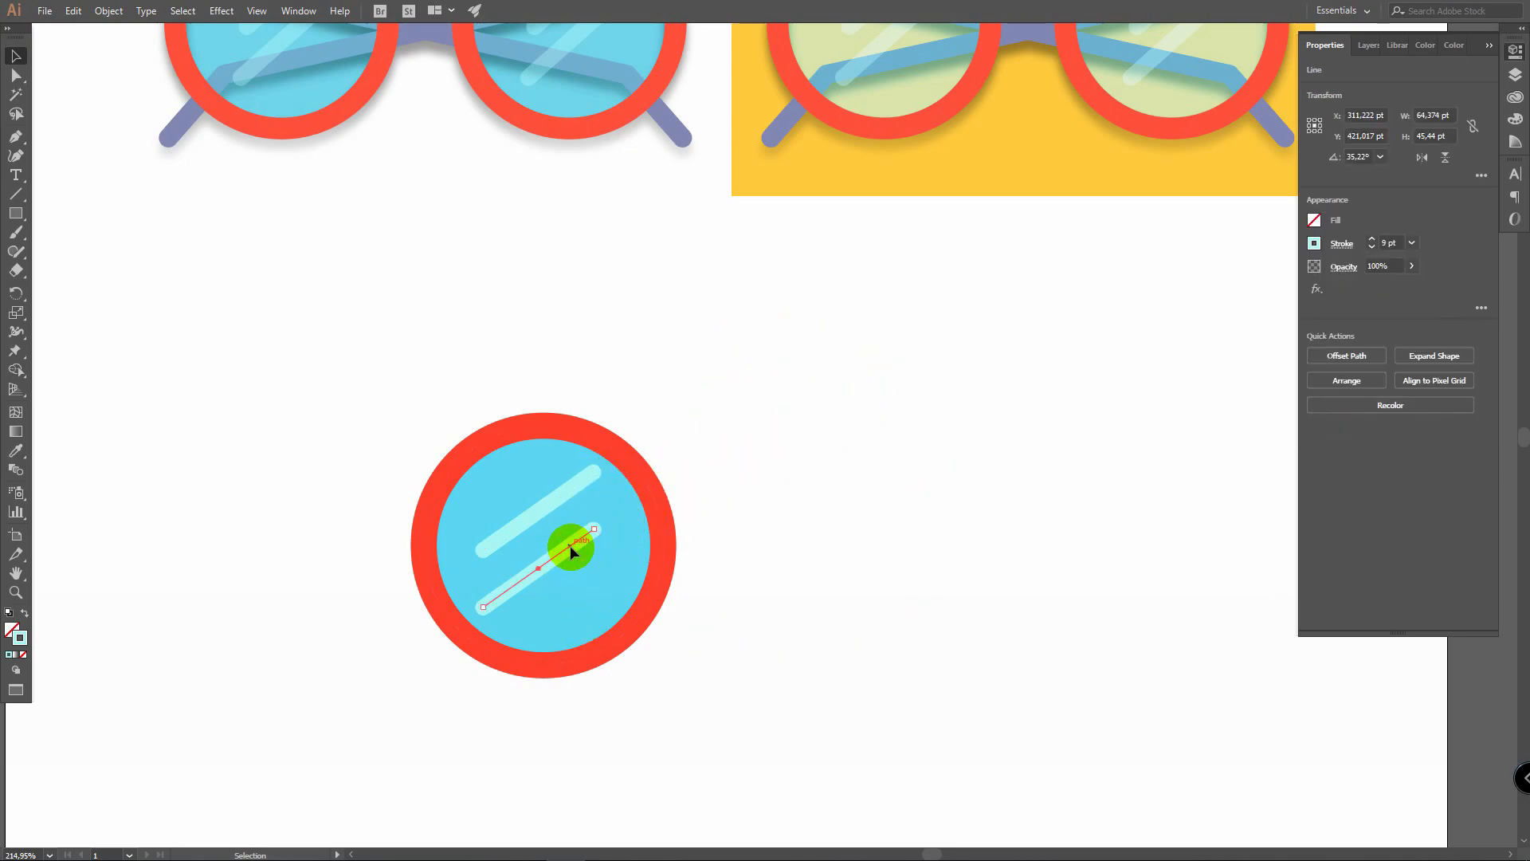
pyautogui.moveTo(571, 545)
pyautogui.mouseDown()
pyautogui.moveTo(571, 529)
pyautogui.moveTo(610, 537)
pyautogui.moveTo(601, 519)
pyautogui.moveTo(580, 525)
pyautogui.moveTo(574, 546)
pyautogui.moveTo(572, 529)
pyautogui.mouseUp()
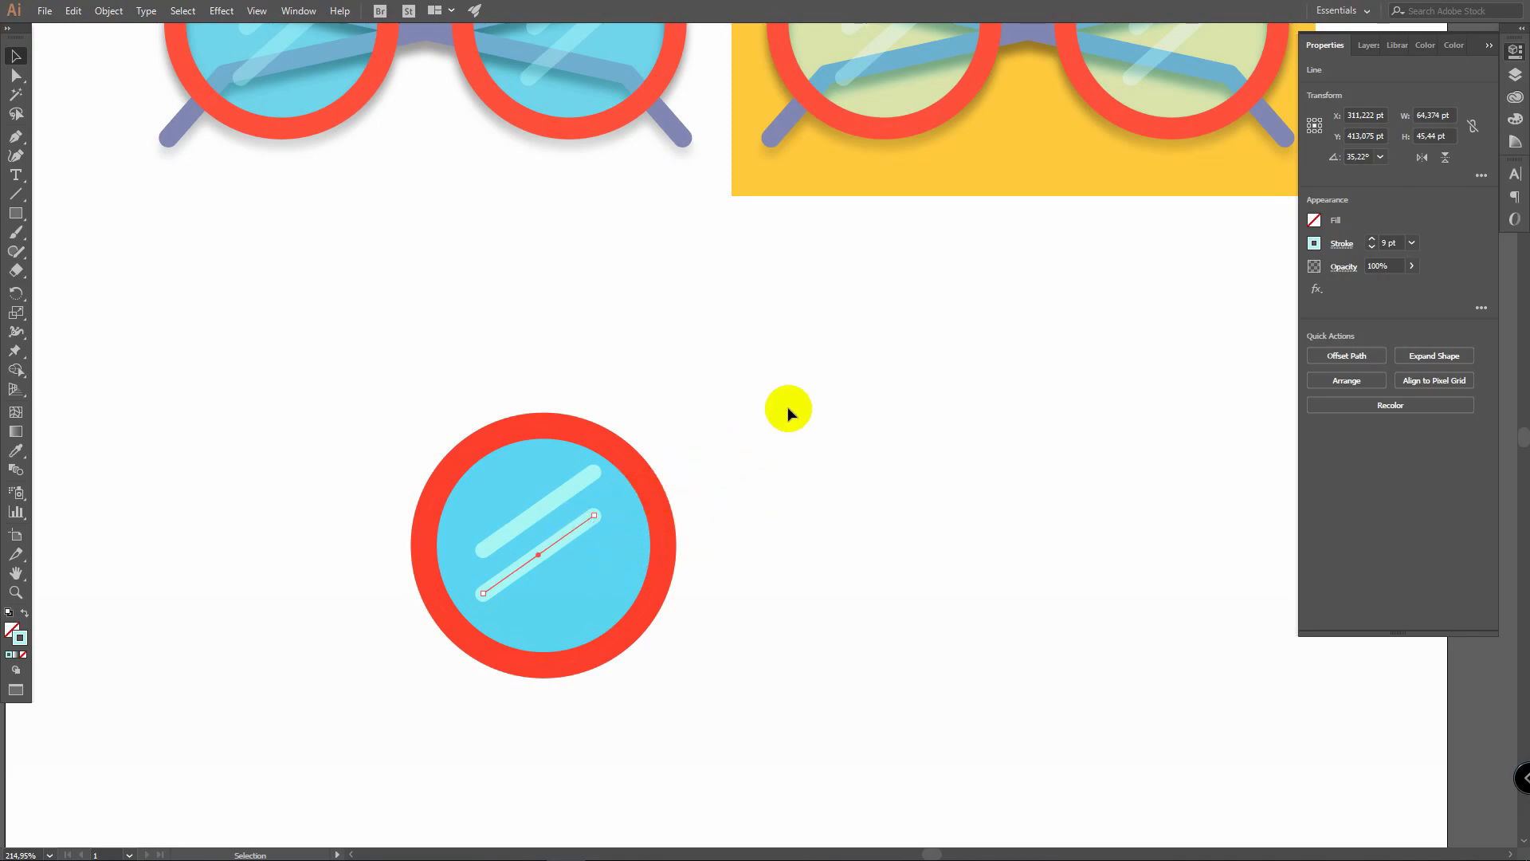
# Step: Rotate both highlight lines on the lens together to a steeper angle of about 42.6°
pyautogui.press('space')
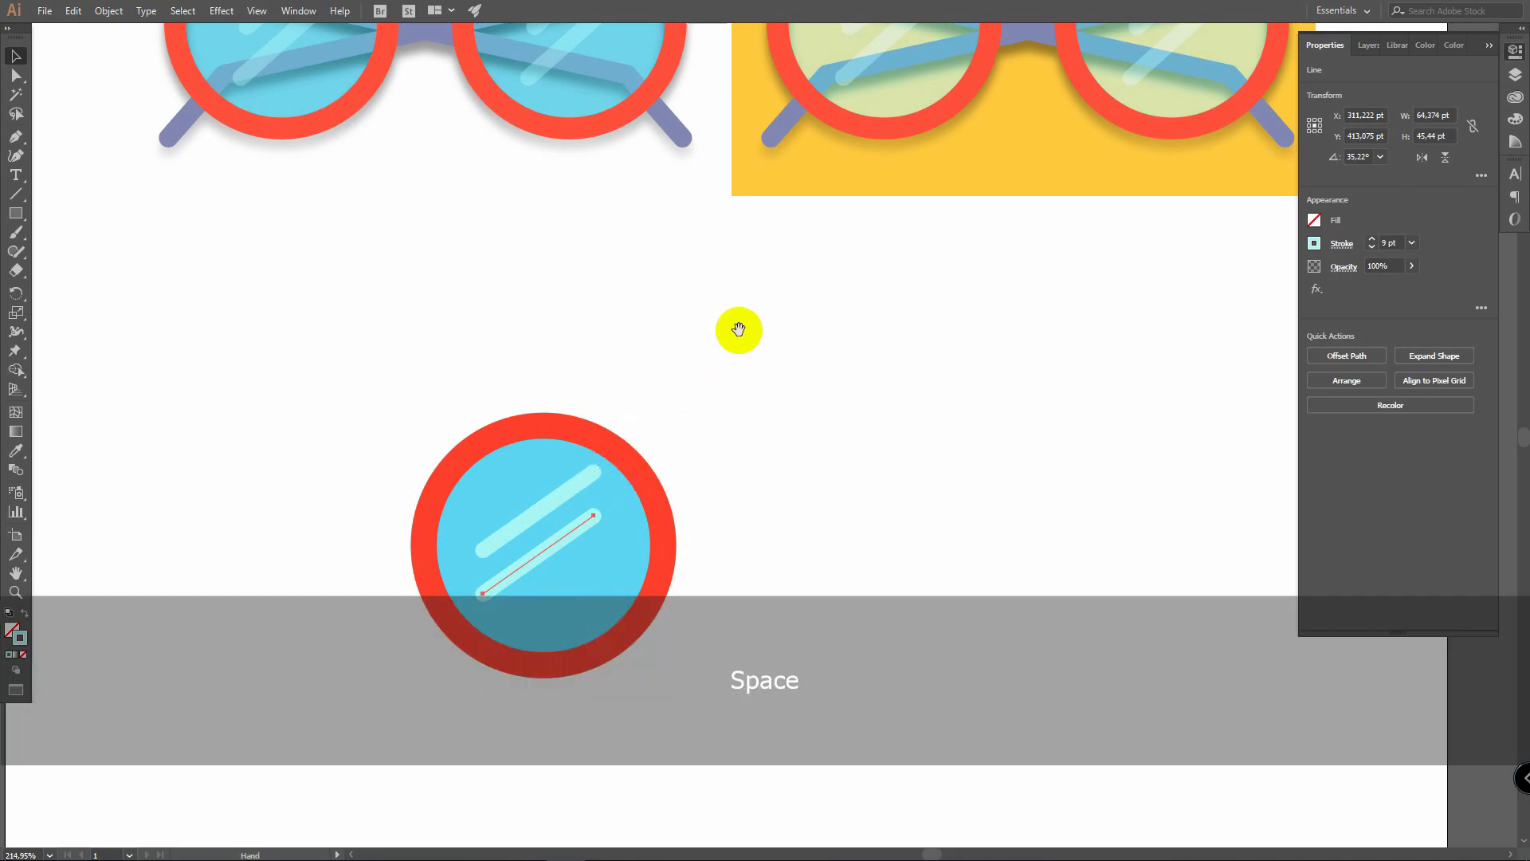
pyautogui.moveTo(734, 328); pyautogui.dragTo(745, 420)
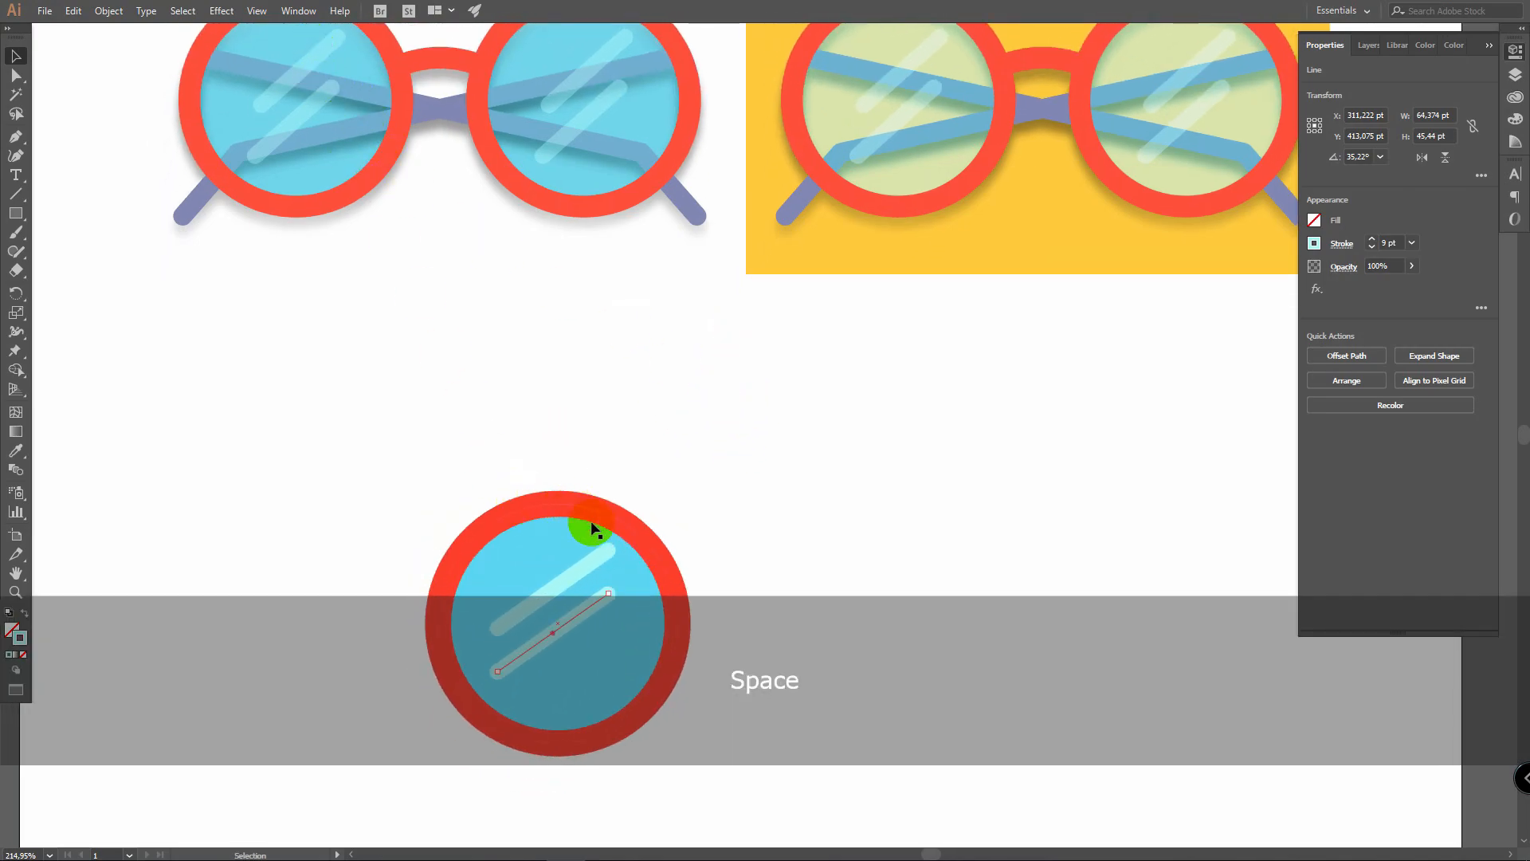
pyautogui.keyDown('shift'); pyautogui.click(593, 568); pyautogui.keyUp('shift')
pyautogui.moveTo(642, 571); pyautogui.dragTo(635, 570)
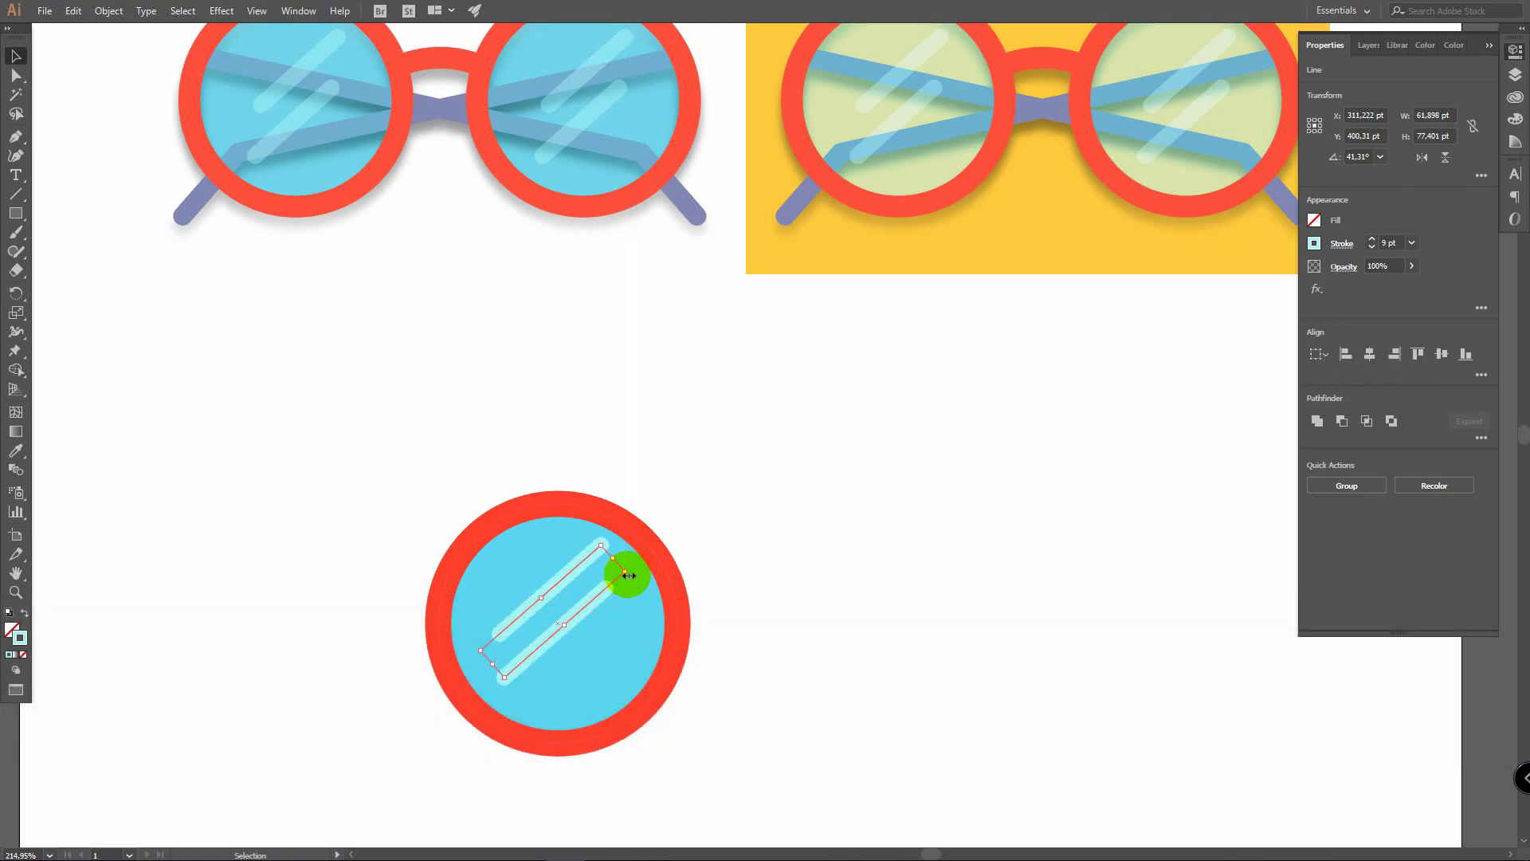
pyautogui.click(853, 547)
# Step: Expand both lens highlight lines into filled shapes
pyautogui.press('z')
pyautogui.keyDown('alt'); pyautogui.click(885, 520); pyautogui.keyUp('alt')
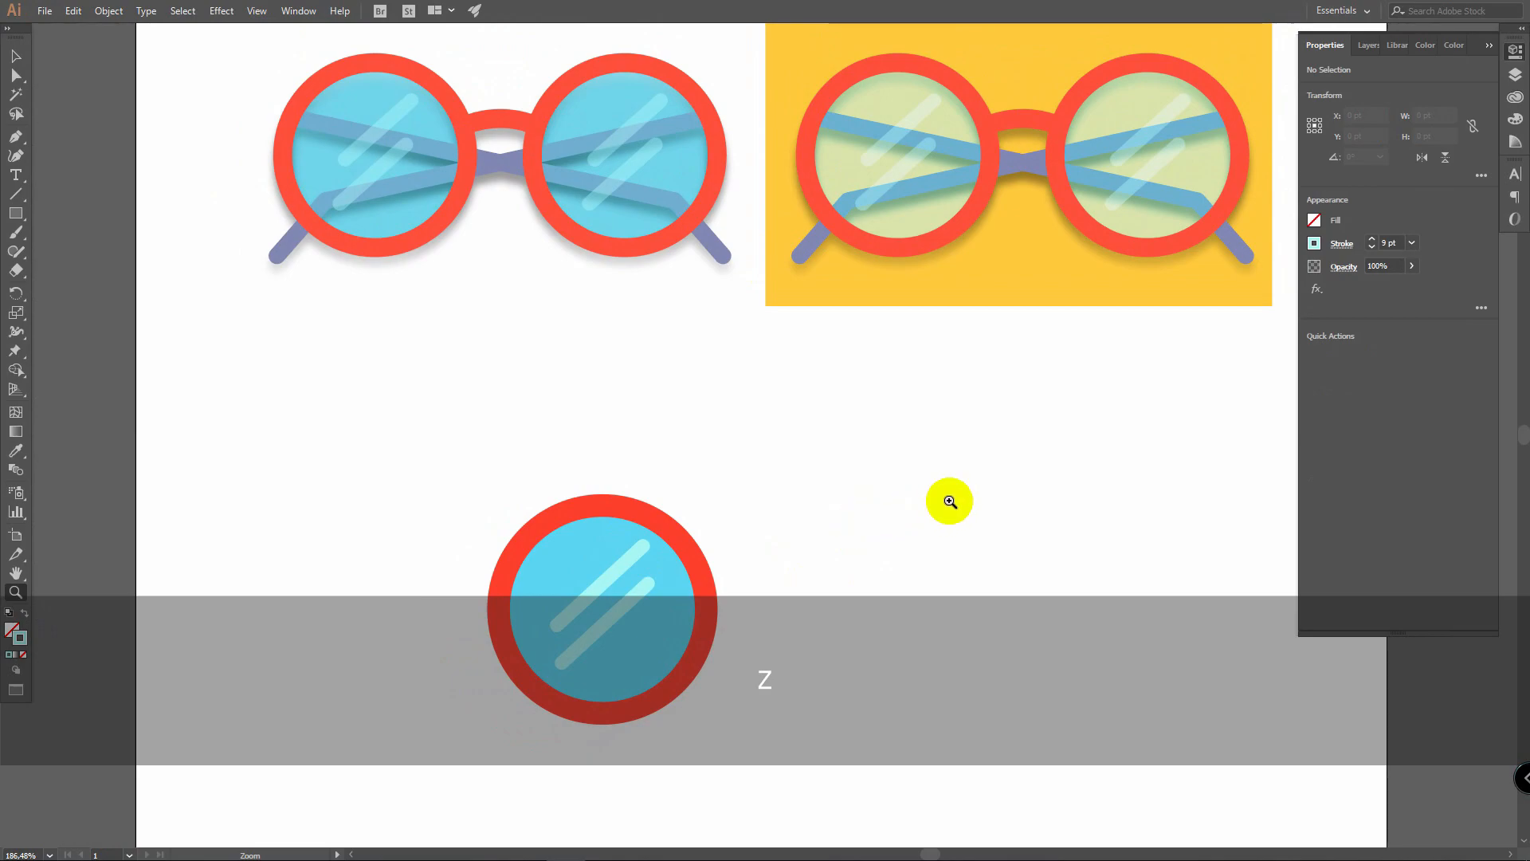
pyautogui.press('space')
pyautogui.moveTo(980, 479); pyautogui.dragTo(902, 502)
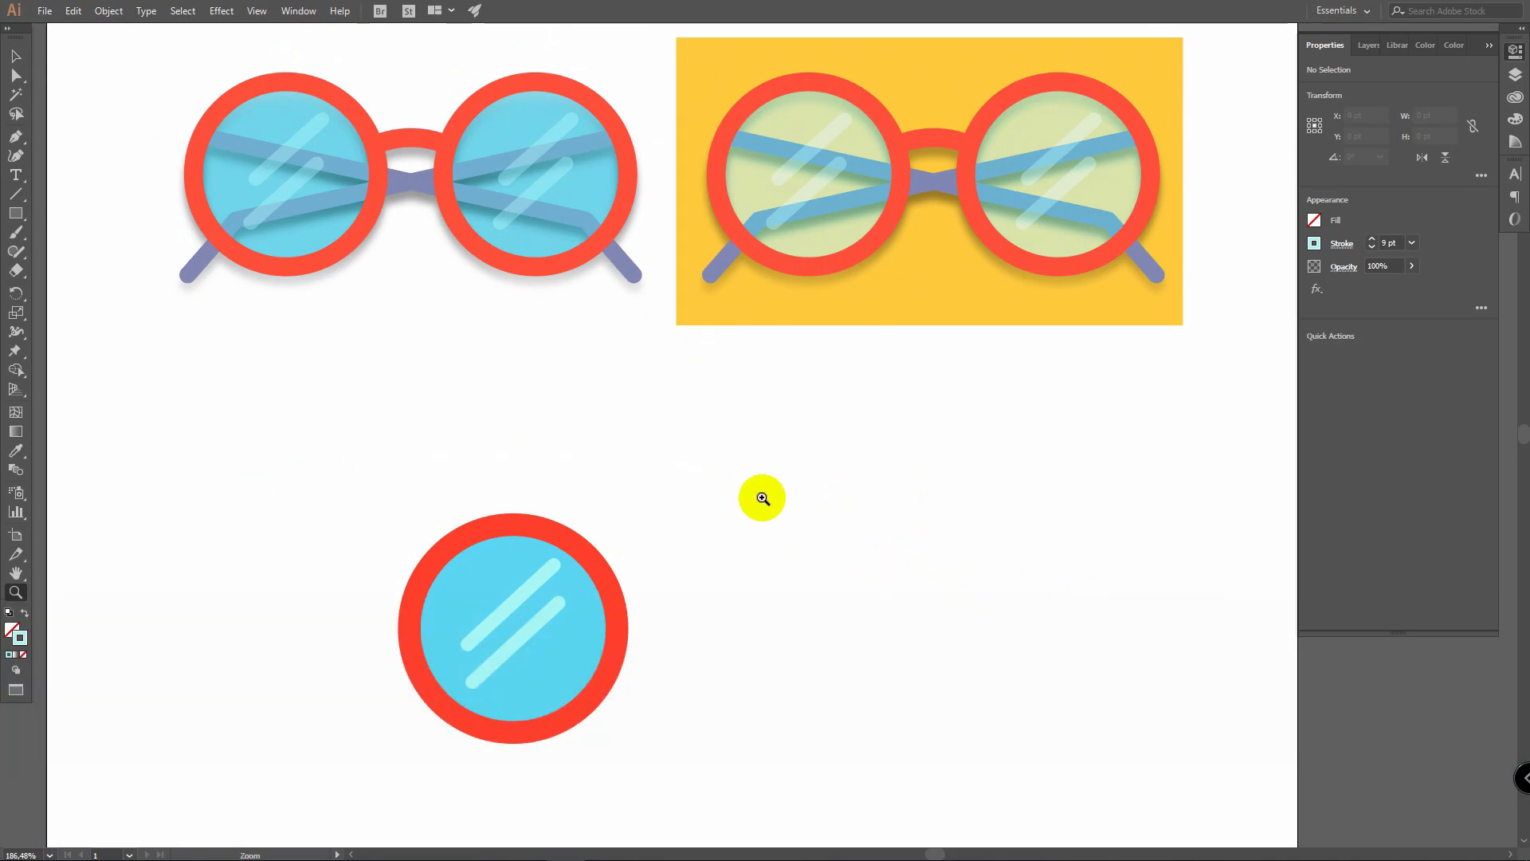
pyautogui.press('v')
pyautogui.click(556, 574)
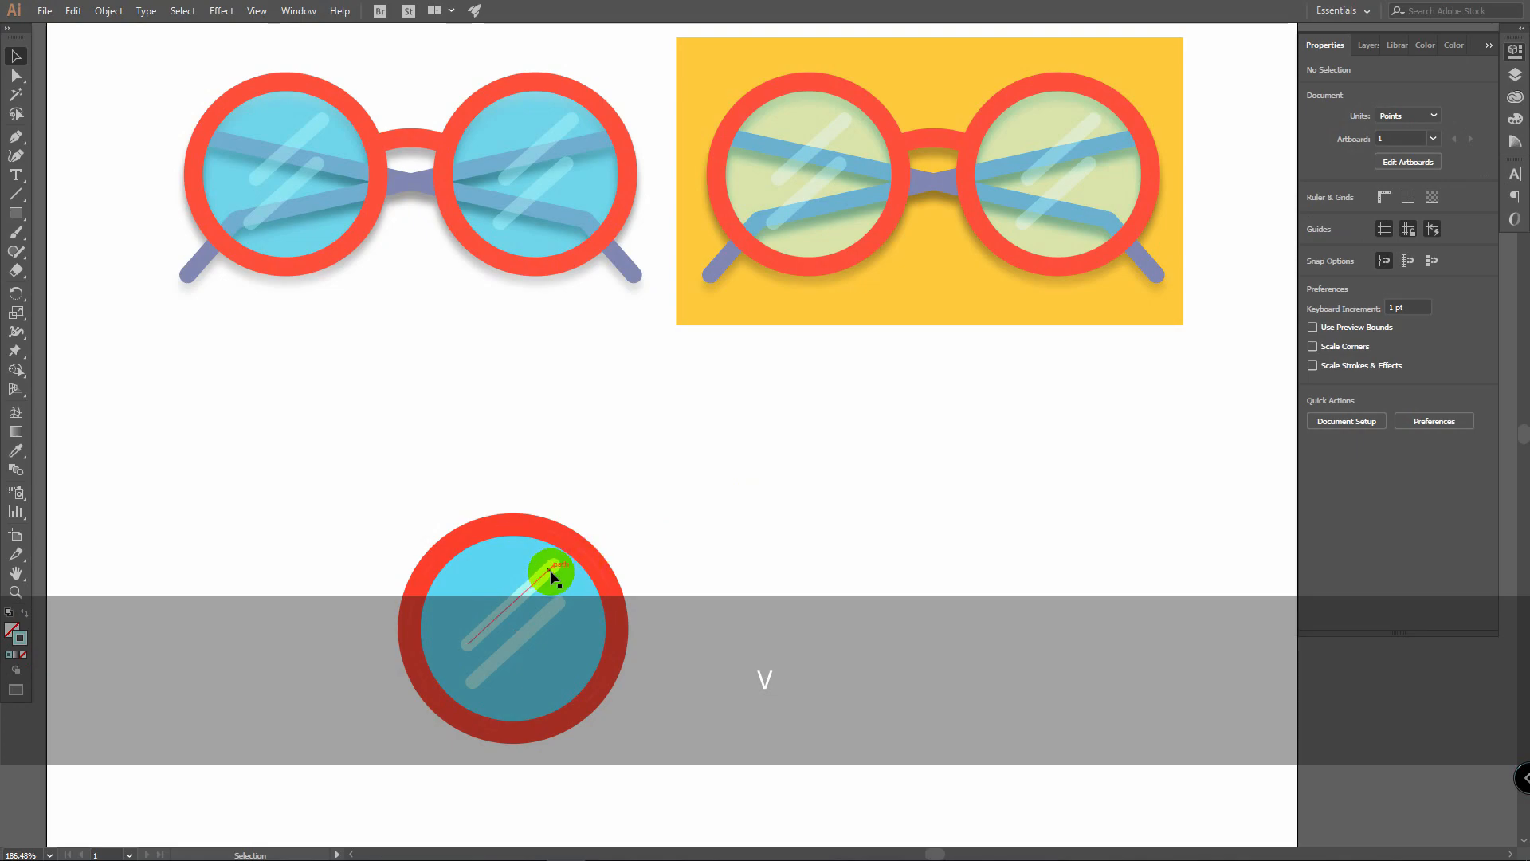
pyautogui.keyDown('shift'); pyautogui.click(552, 617); pyautogui.keyUp('shift')
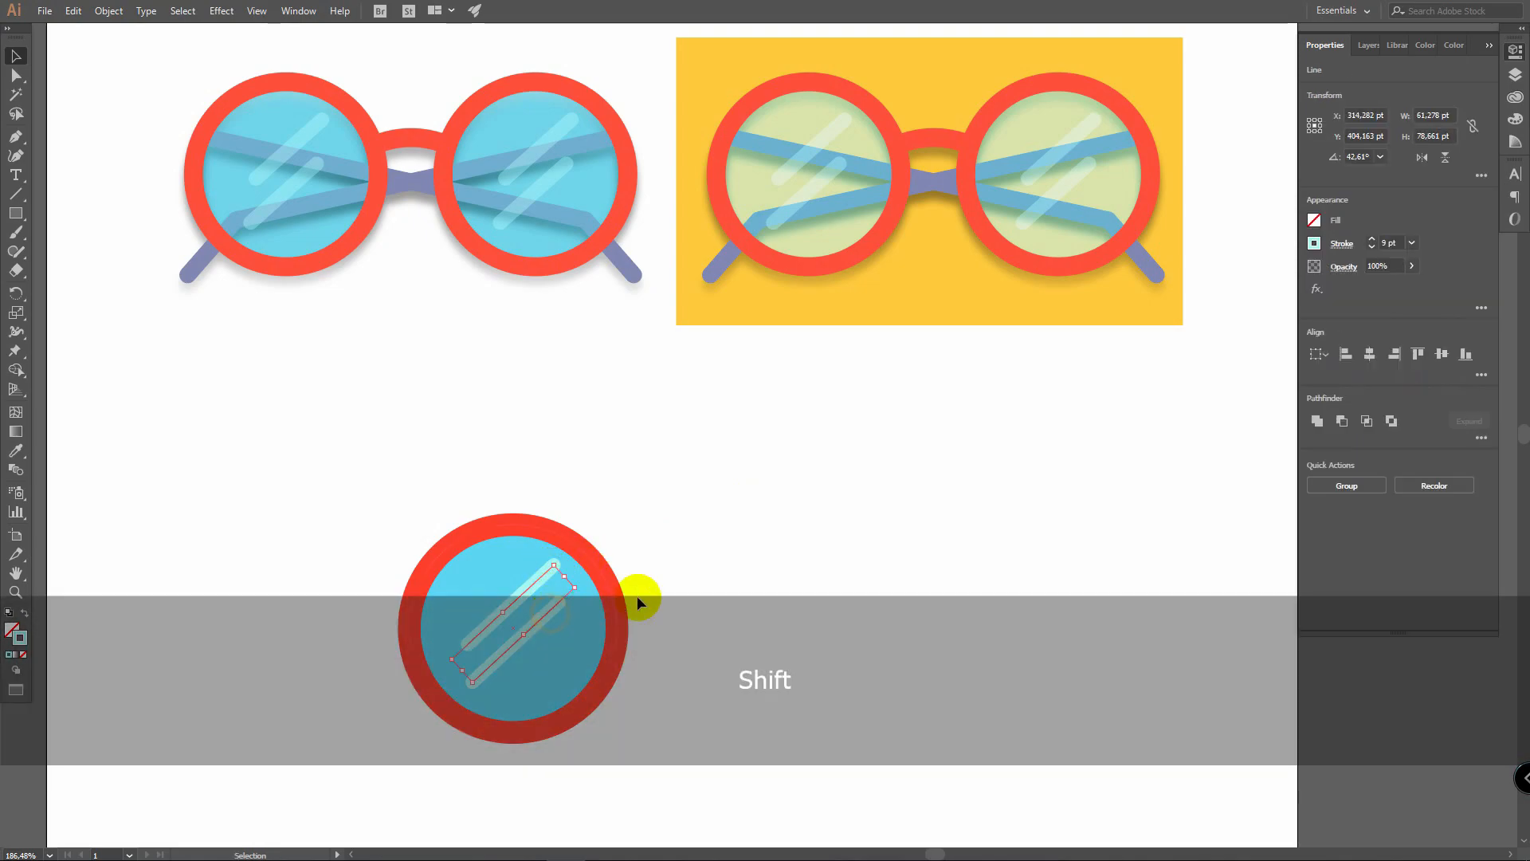
pyautogui.click(116, 12)
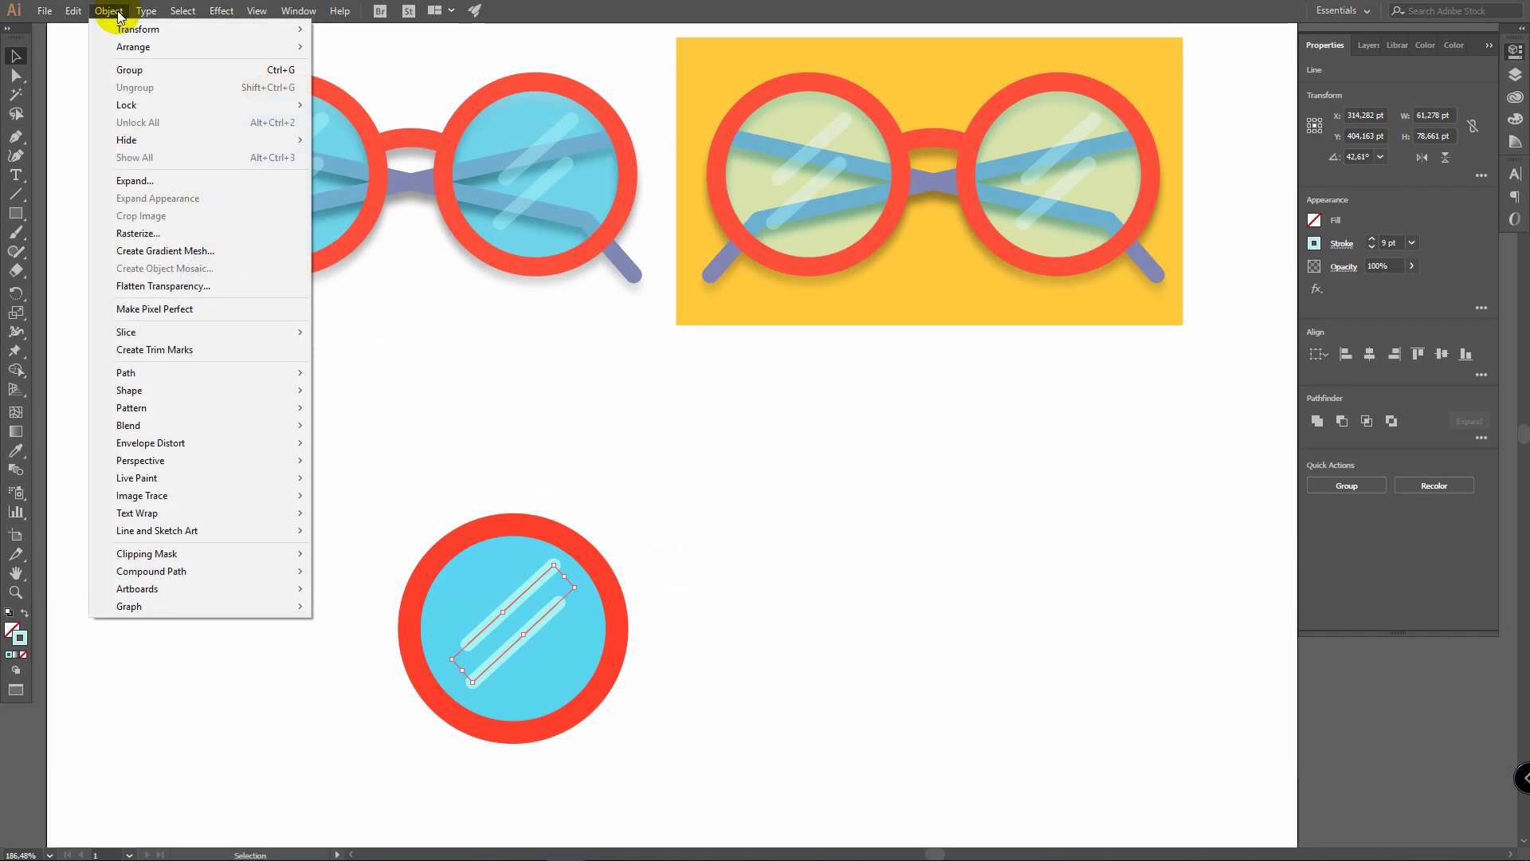
pyautogui.click(144, 182)
pyautogui.click(717, 517)
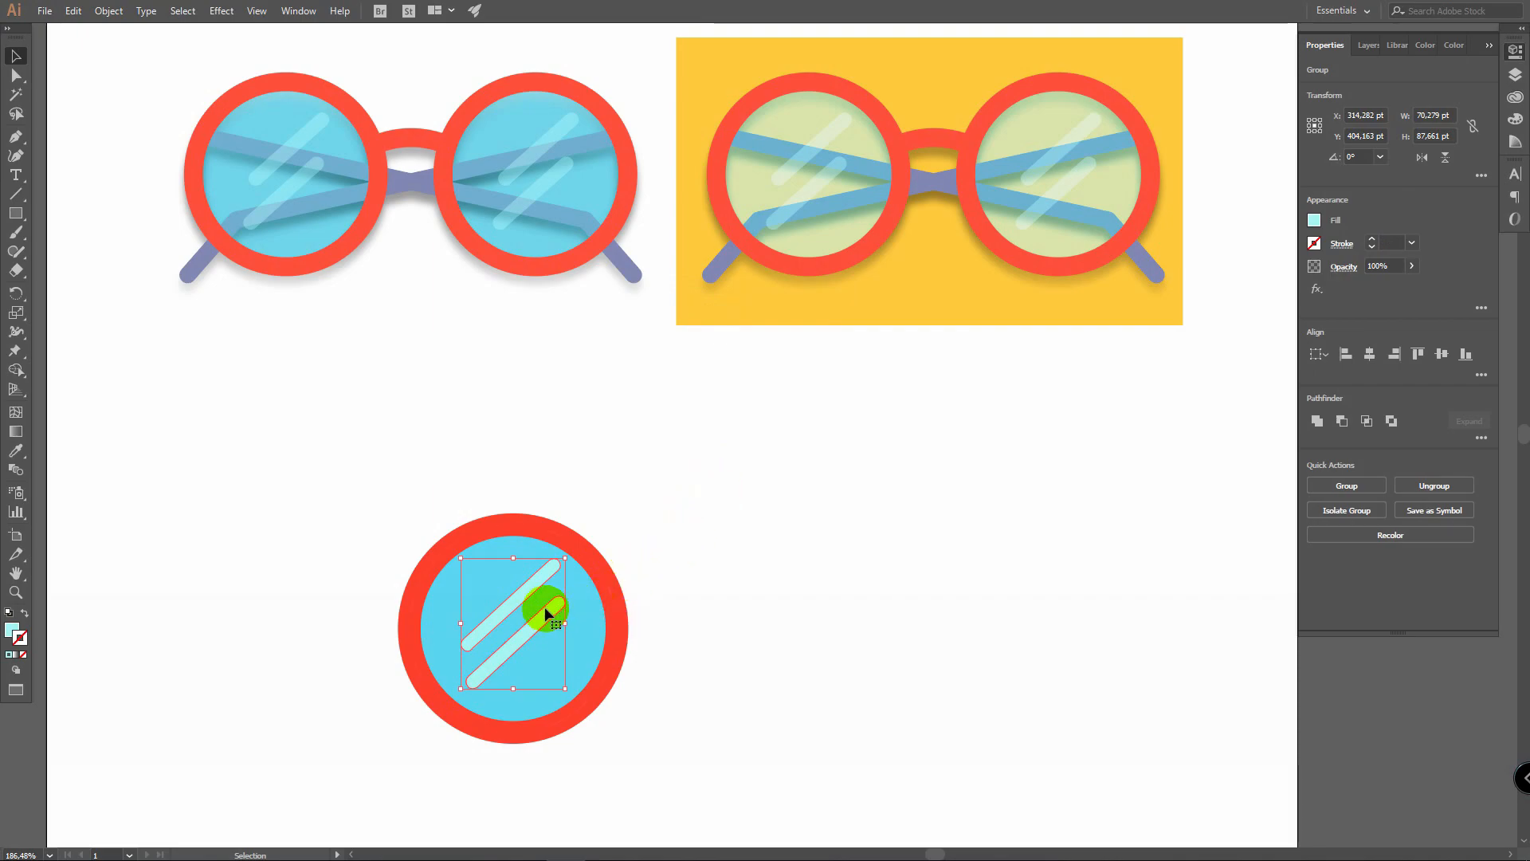
pyautogui.click(1373, 239)
pyautogui.click(1372, 239)
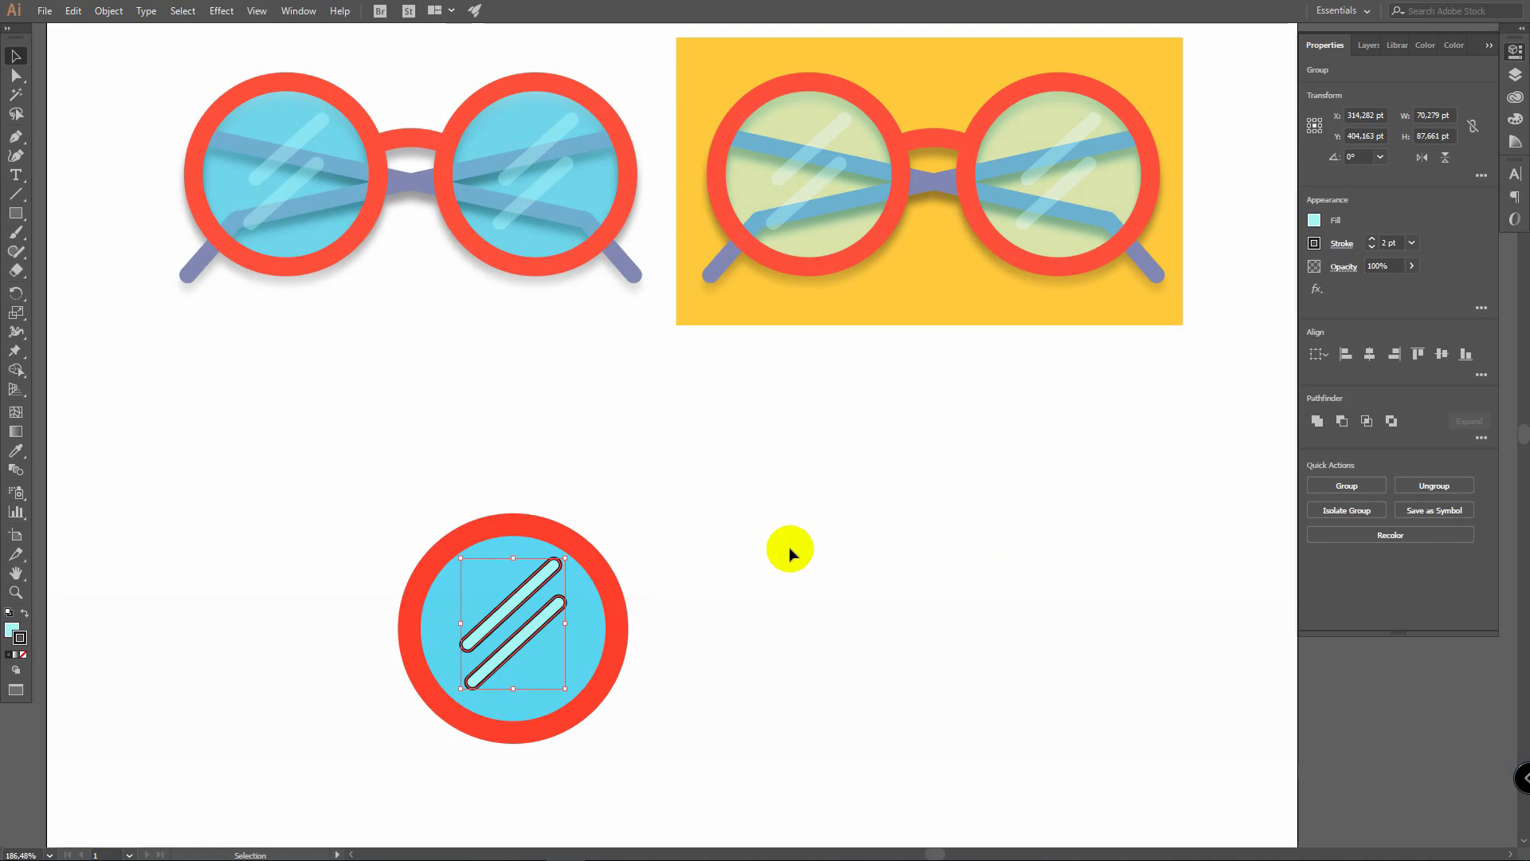
pyautogui.hotkey('ctrl', 'z')
pyautogui.hotkey('ctrl', 'z')
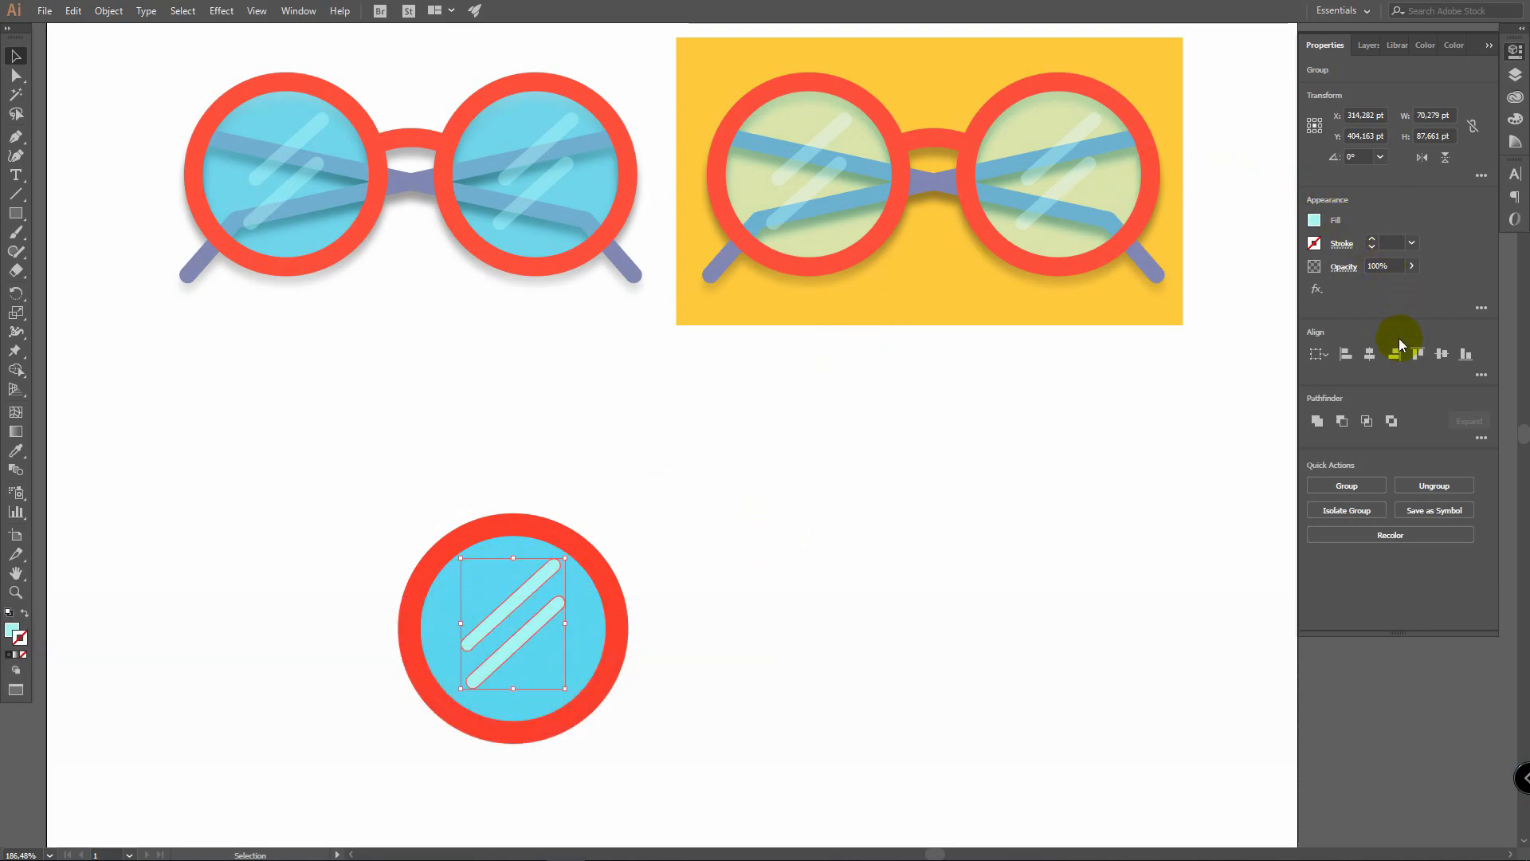
# Step: Set the blending mode of the highlight group on the lens to Screen
pyautogui.click(1346, 268)
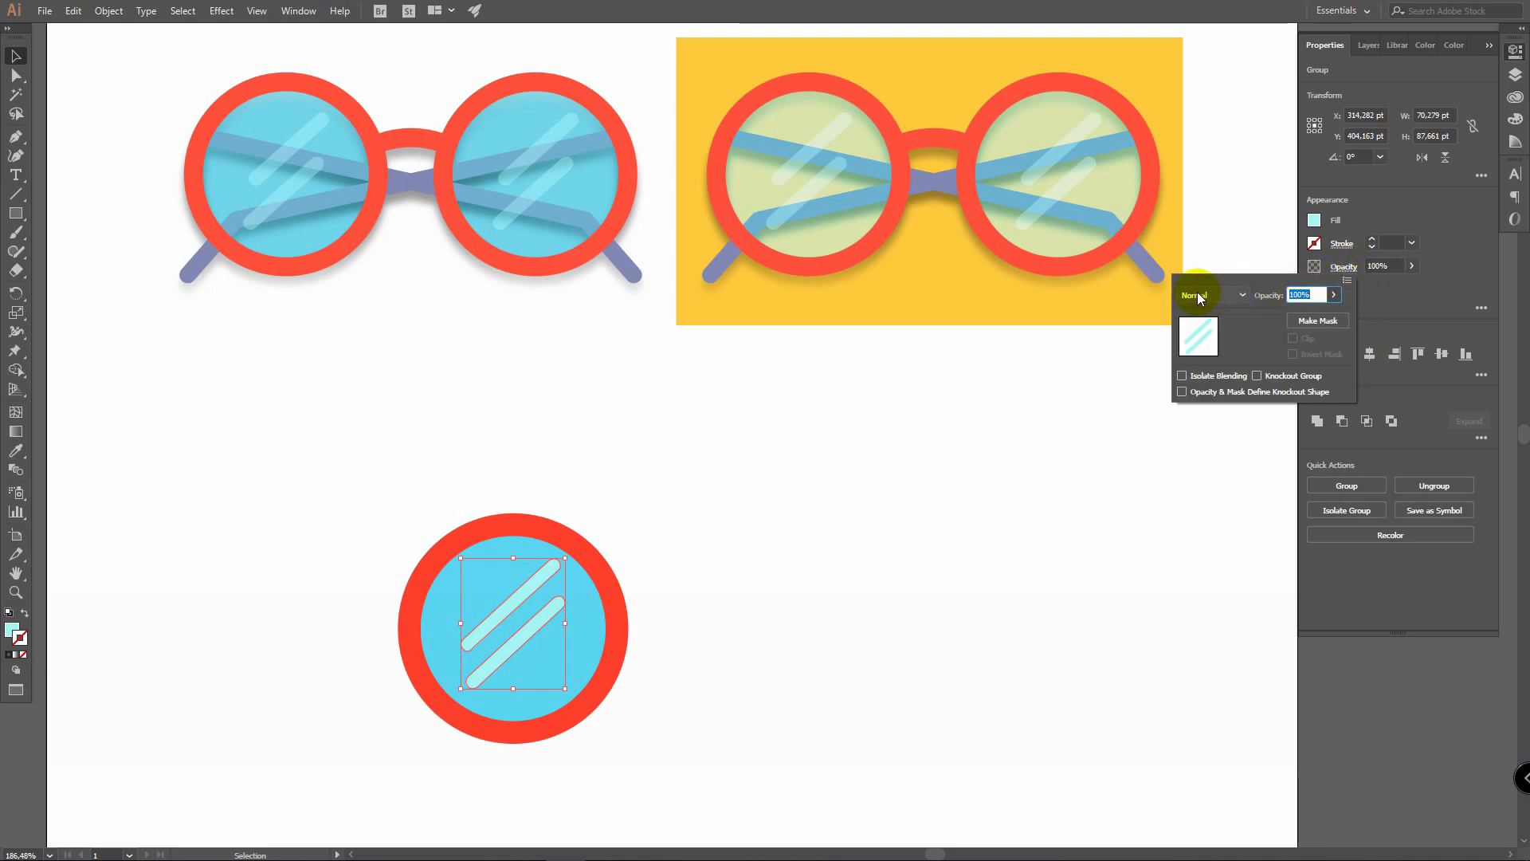
pyautogui.click(1237, 296)
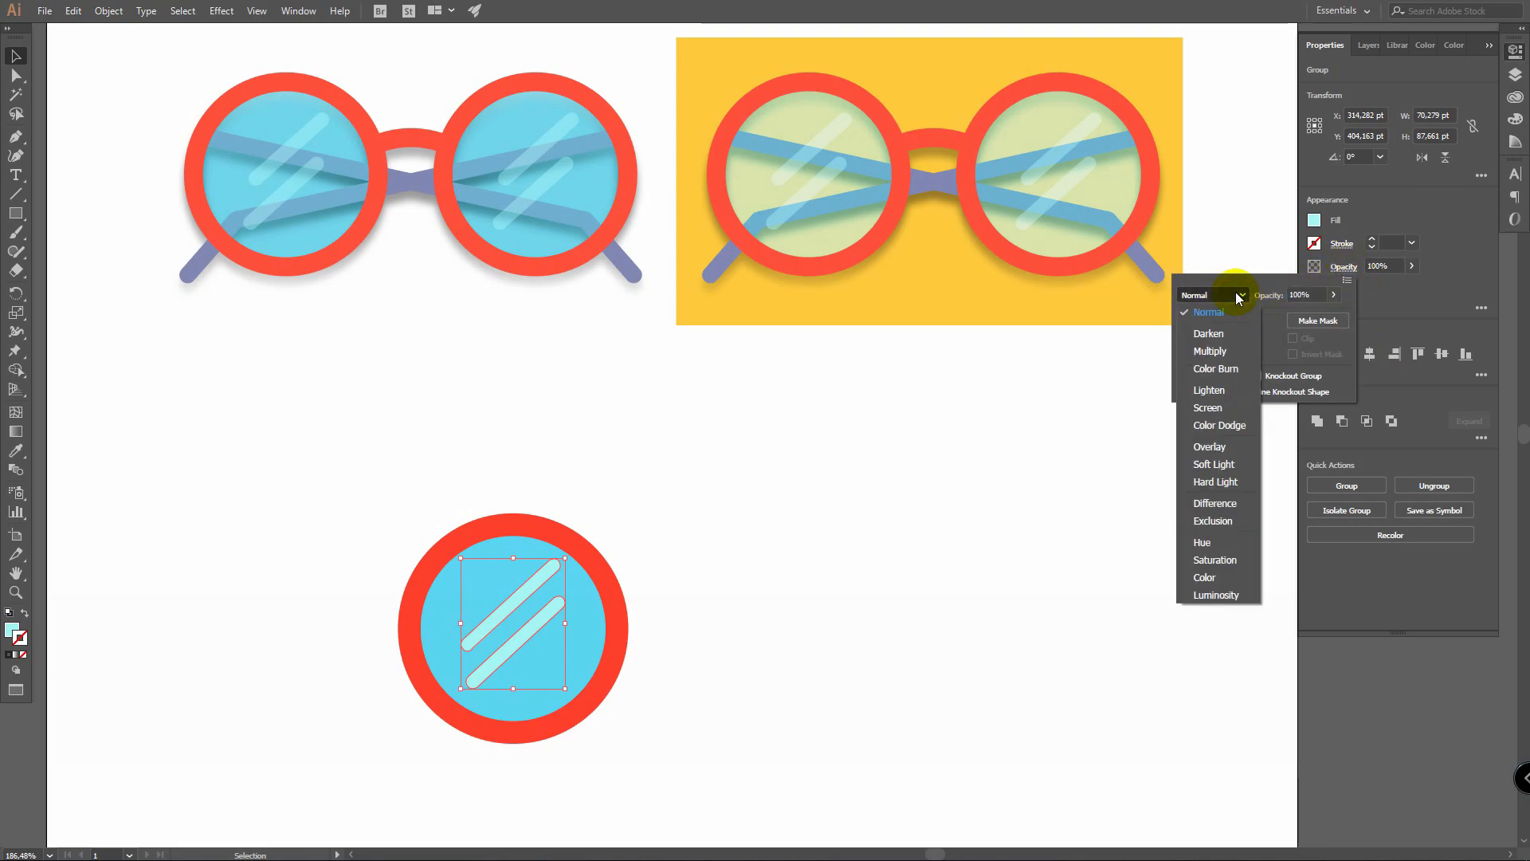
pyautogui.click(1209, 407)
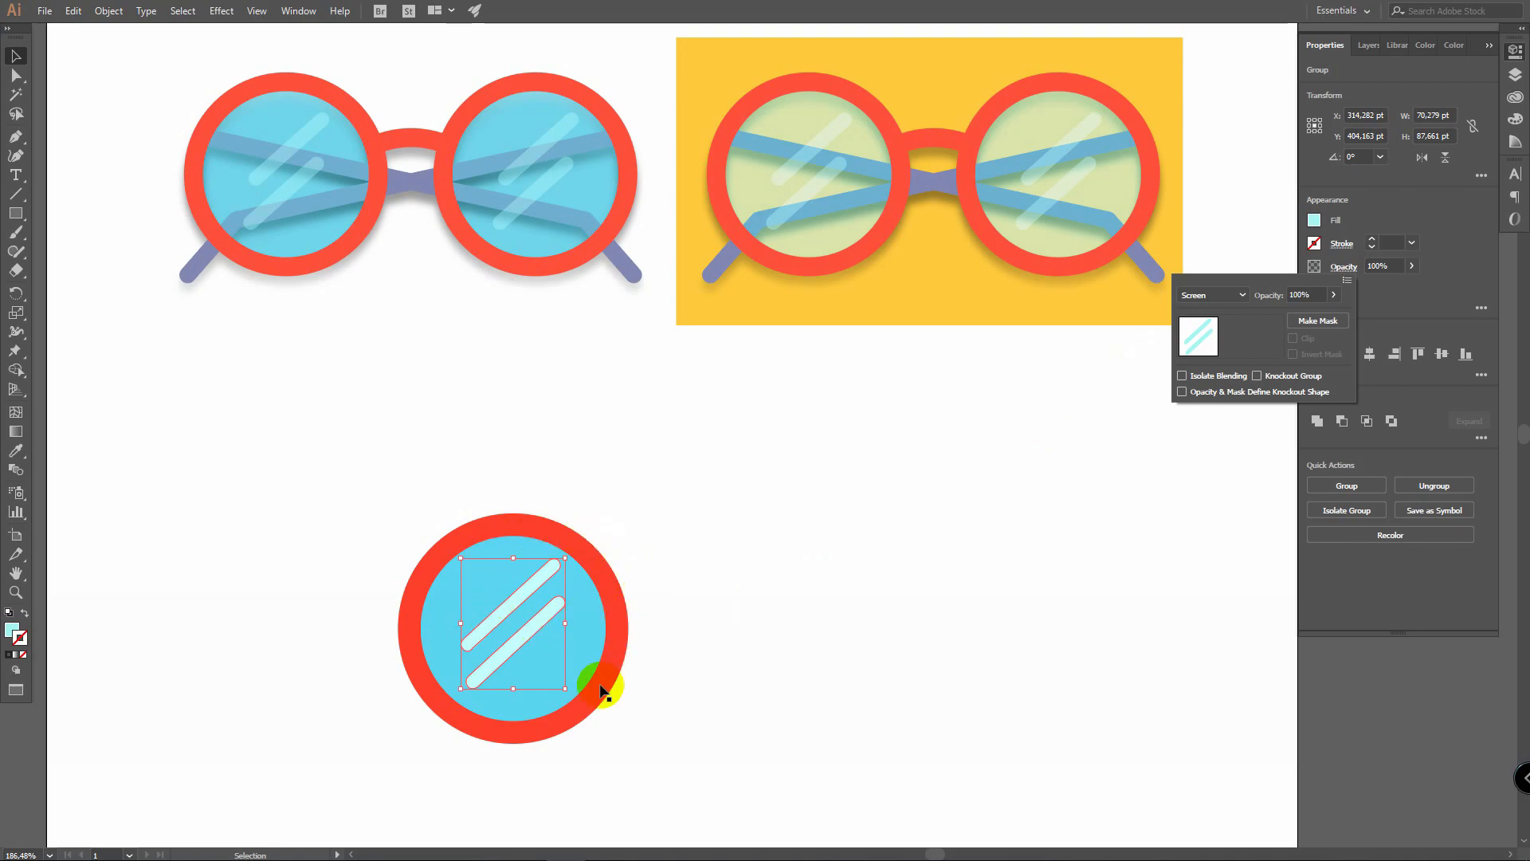
pyautogui.click(571, 614)
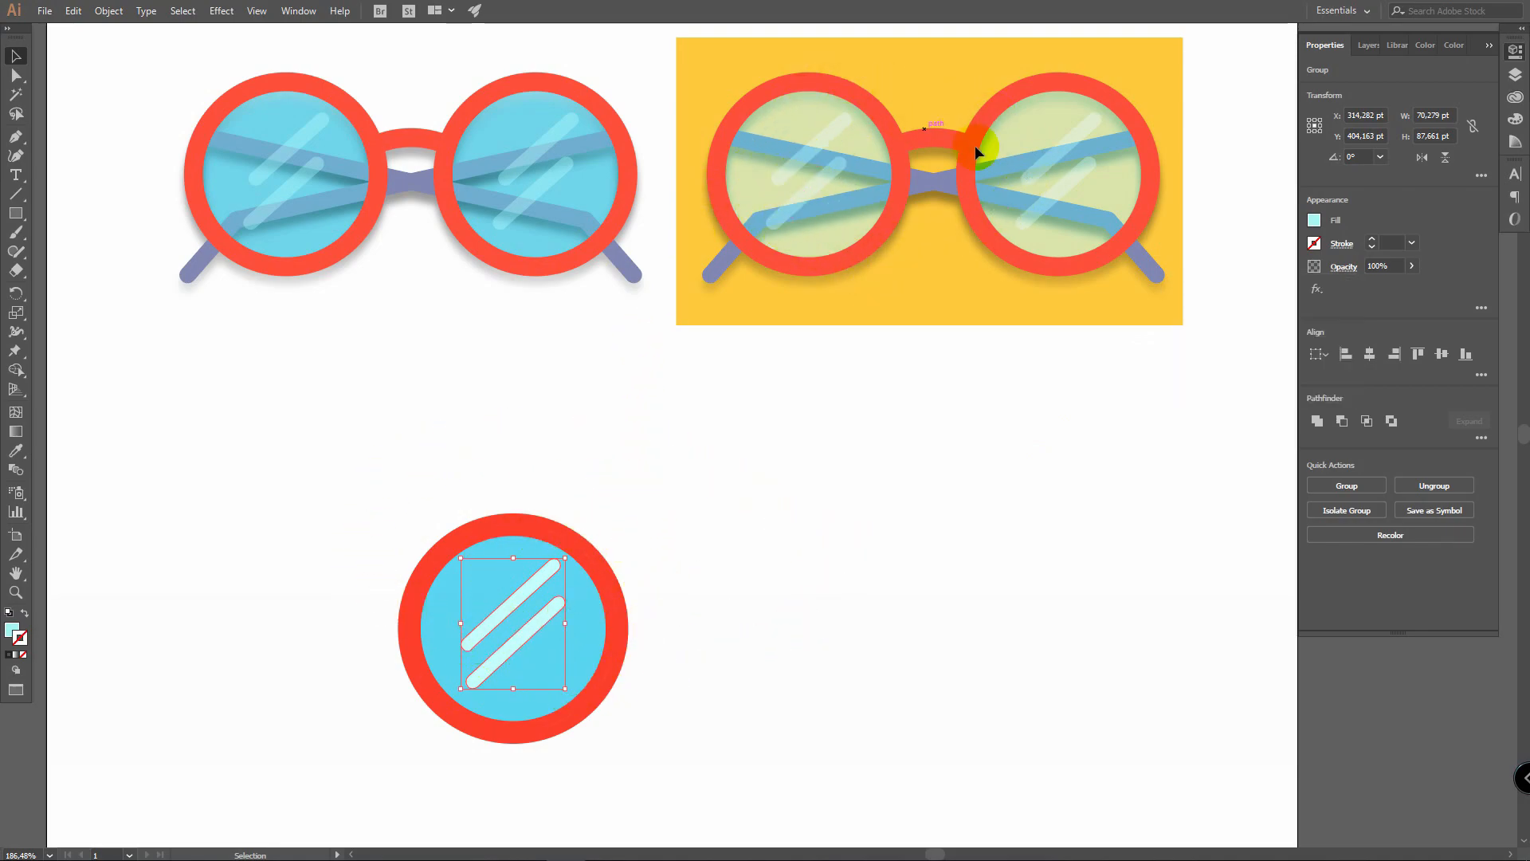
pyautogui.click(558, 428)
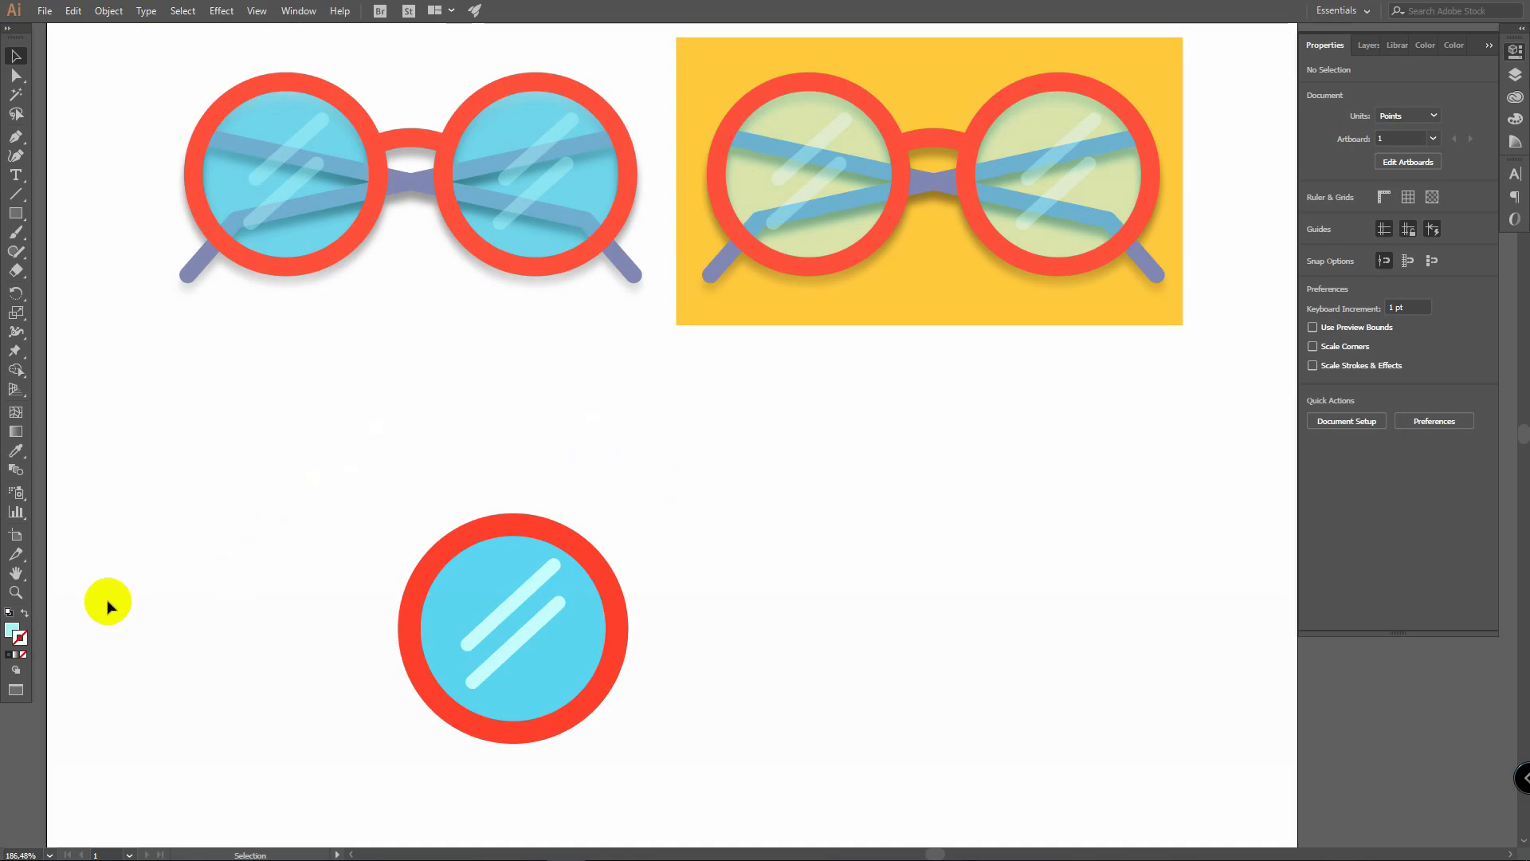
# Step: Set the fill color for new artwork to the muted blue 6A84CC
pyautogui.doubleClick(10, 632)
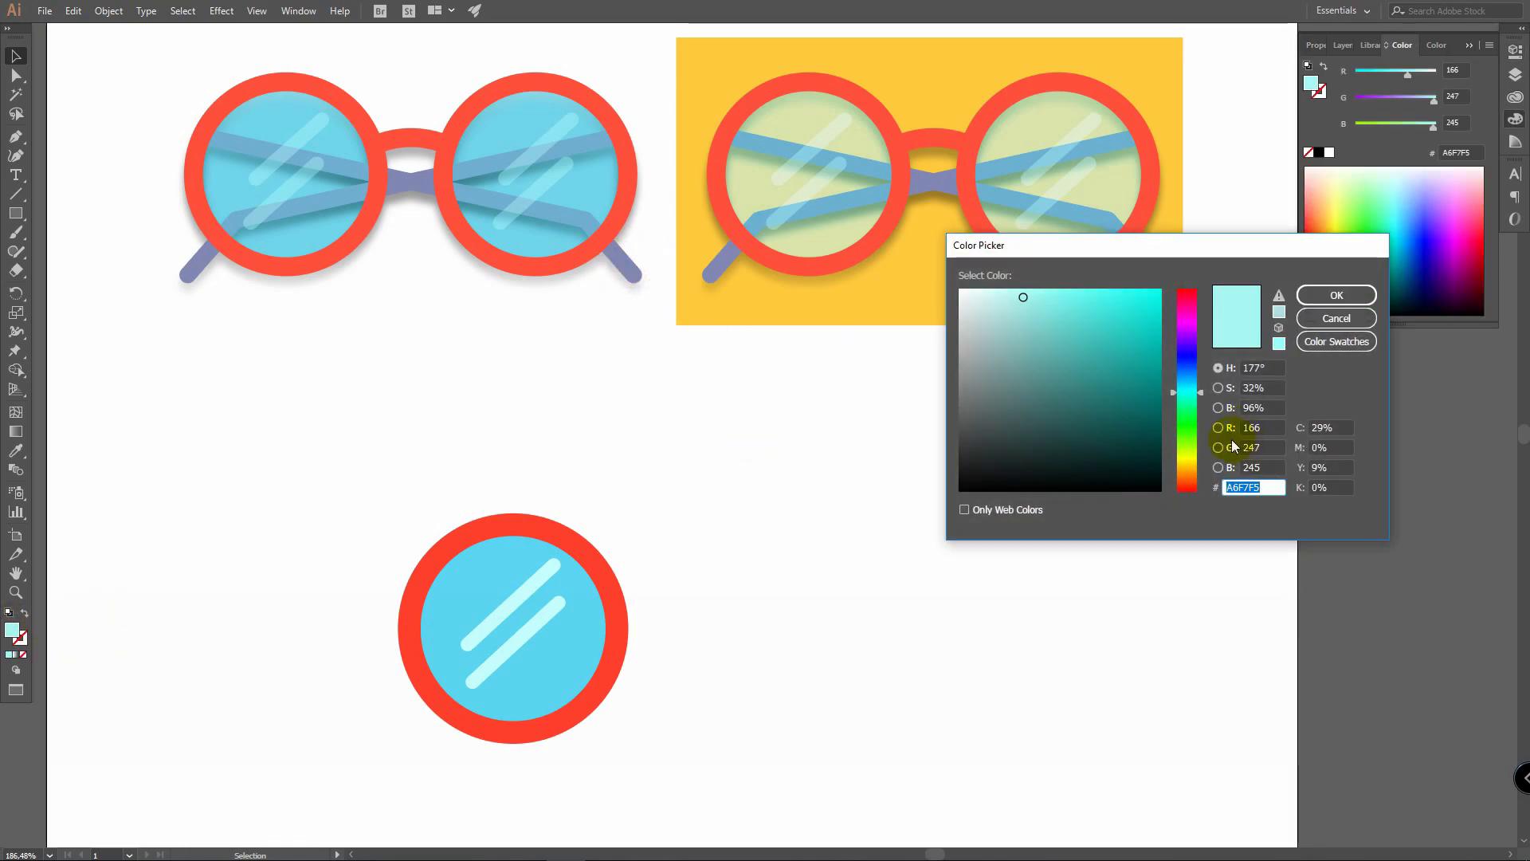
pyautogui.click(1198, 371)
pyautogui.moveTo(1197, 371); pyautogui.dragTo(1198, 365)
pyautogui.moveTo(1060, 310); pyautogui.dragTo(1056, 329)
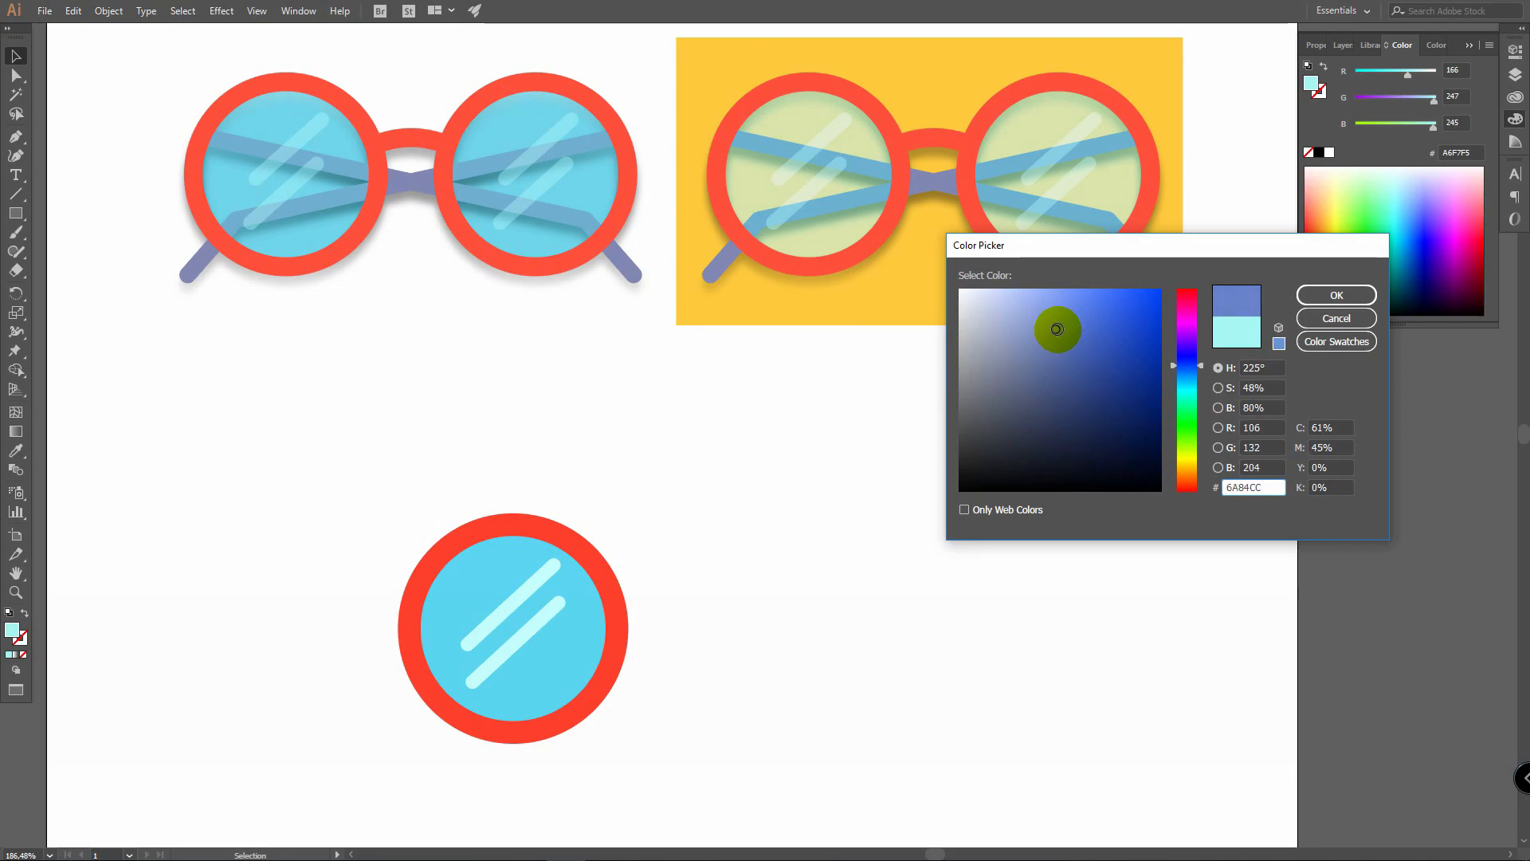
pyautogui.click(1339, 295)
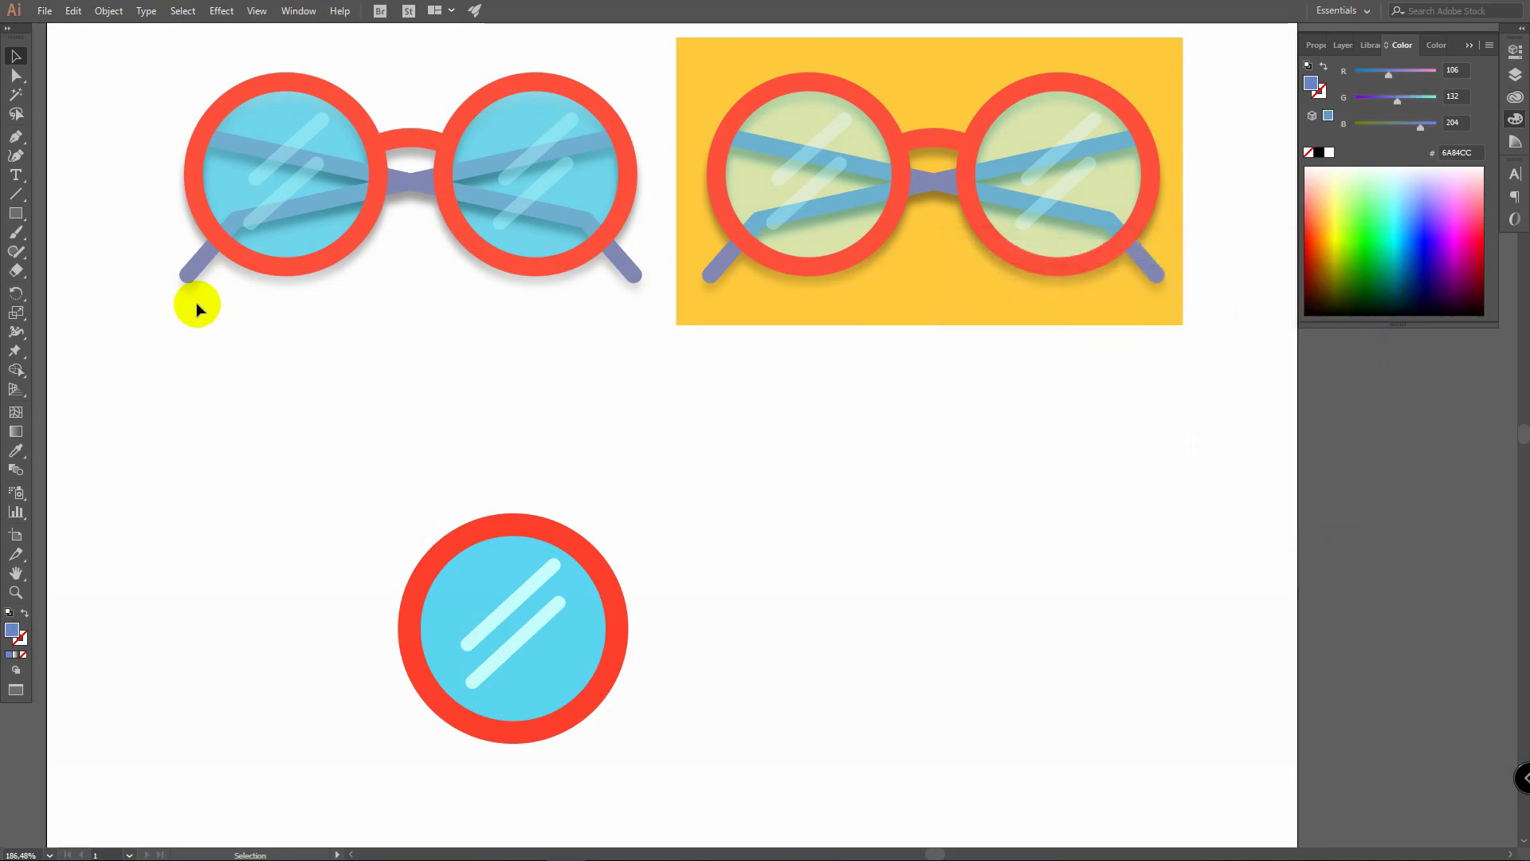
# Step: Draw an open temple path with the Pen tool from the frame's upper-left edge, sloping about 287 pt down right and ending in a short steeper bend
pyautogui.click(12, 137)
pyautogui.press('p')
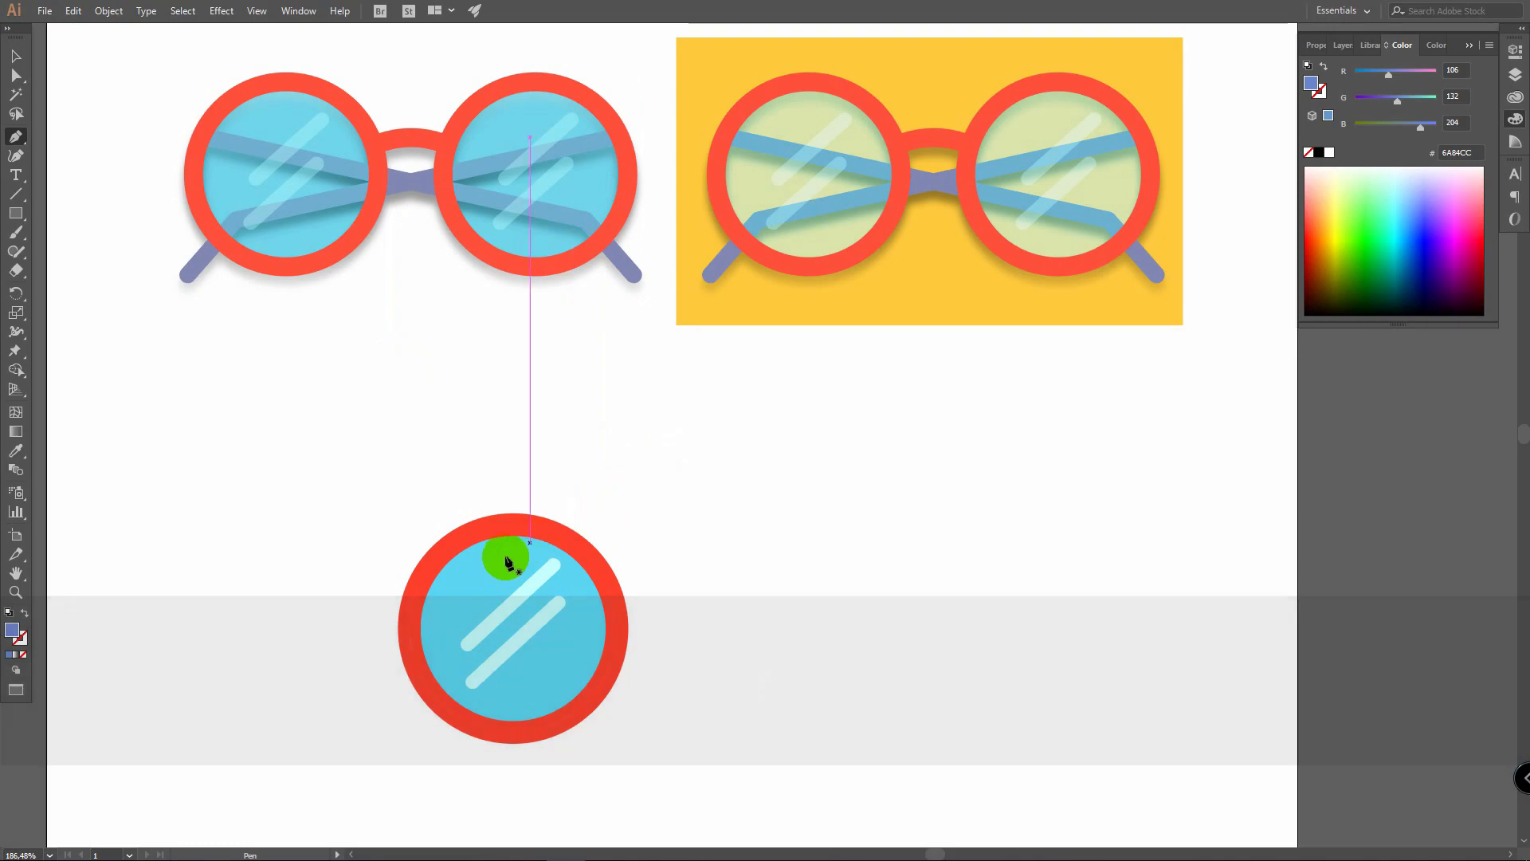
pyautogui.click(414, 596)
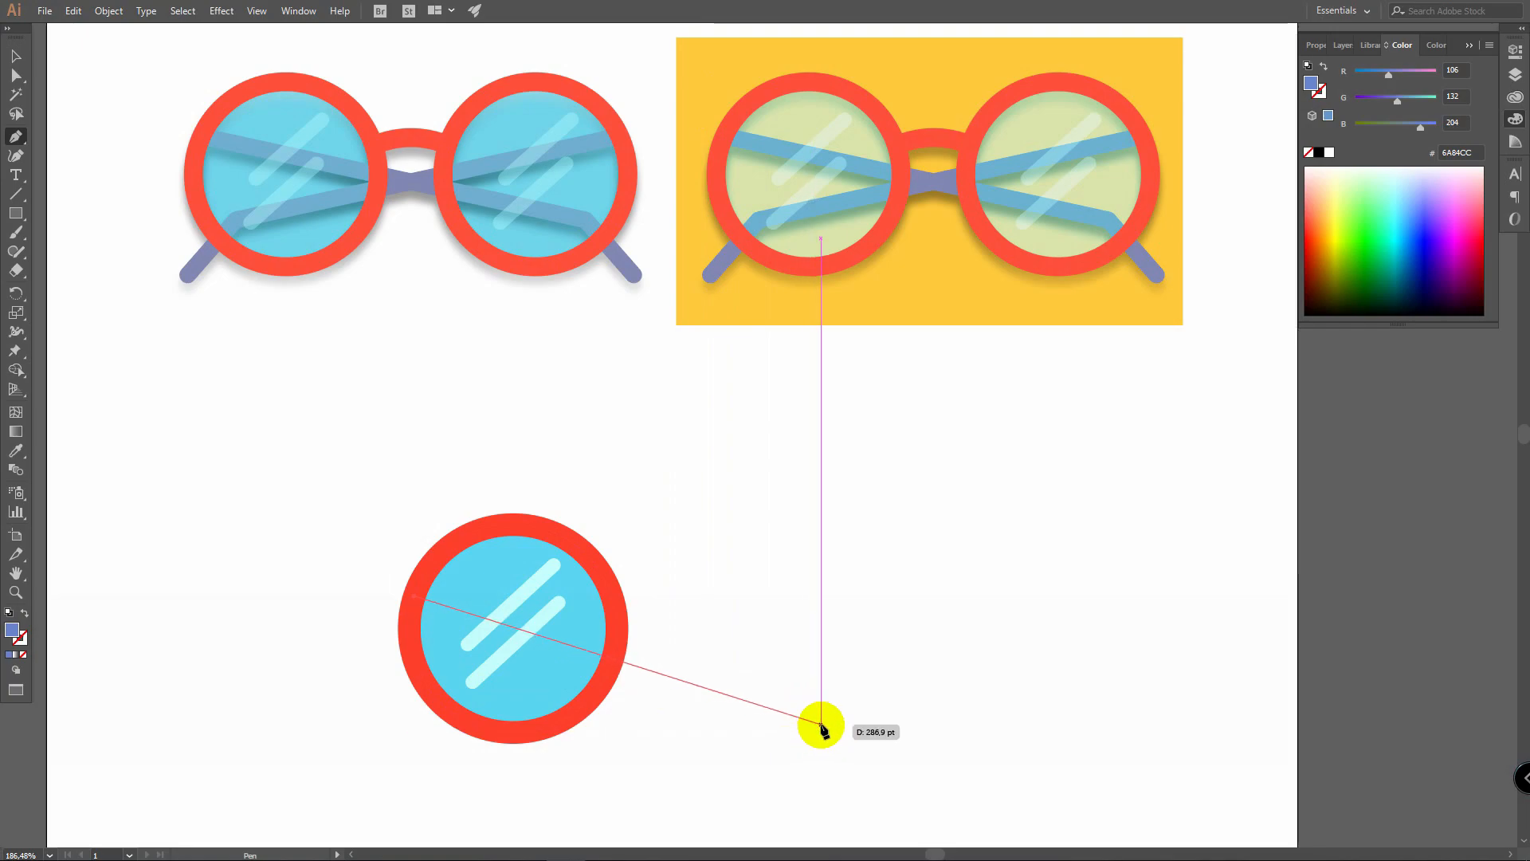
pyautogui.click(820, 724)
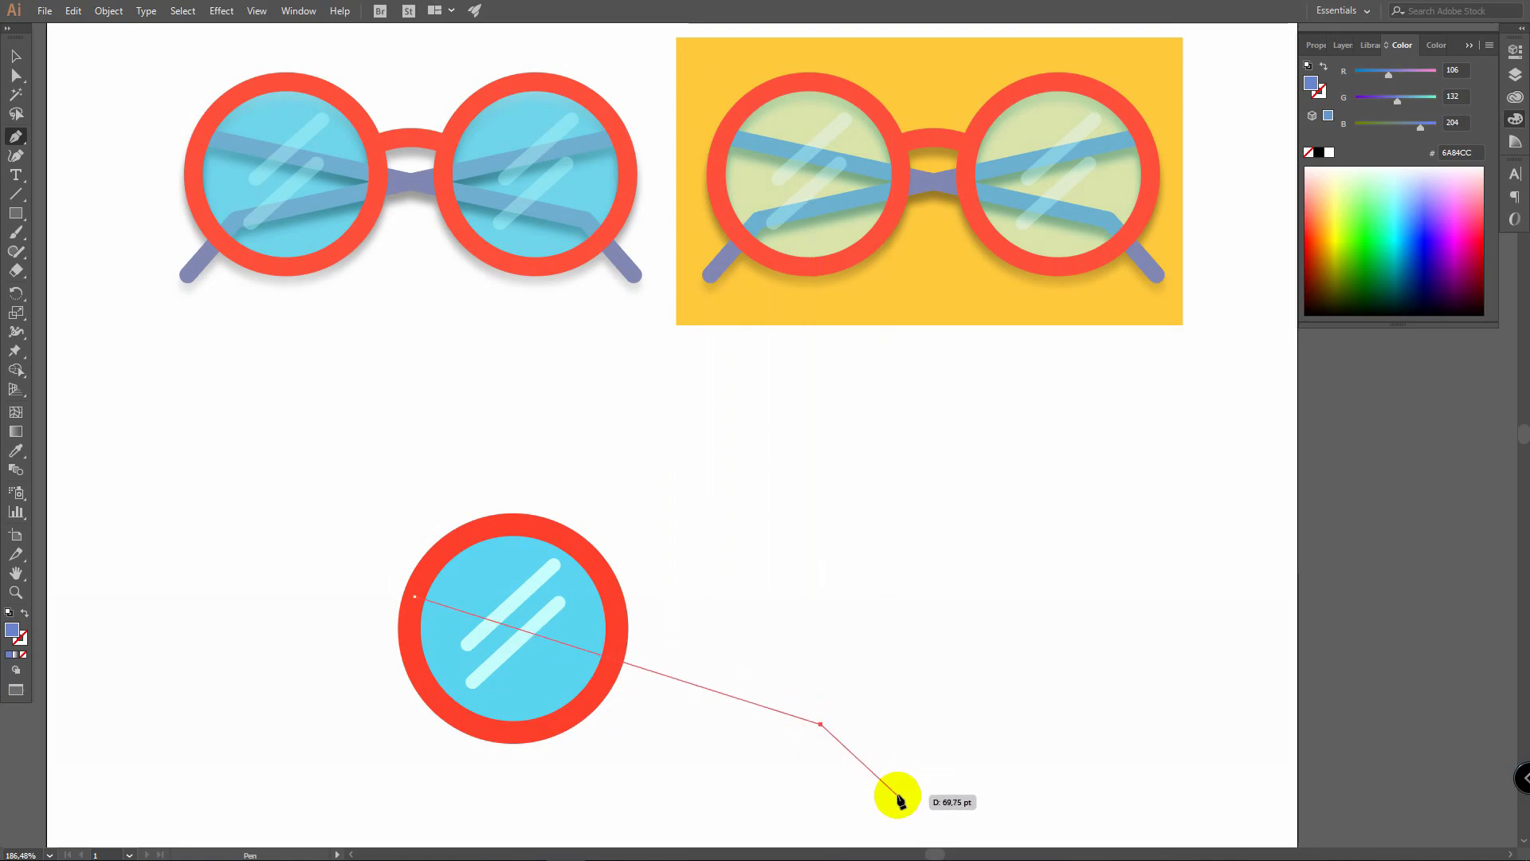
pyautogui.click(890, 791)
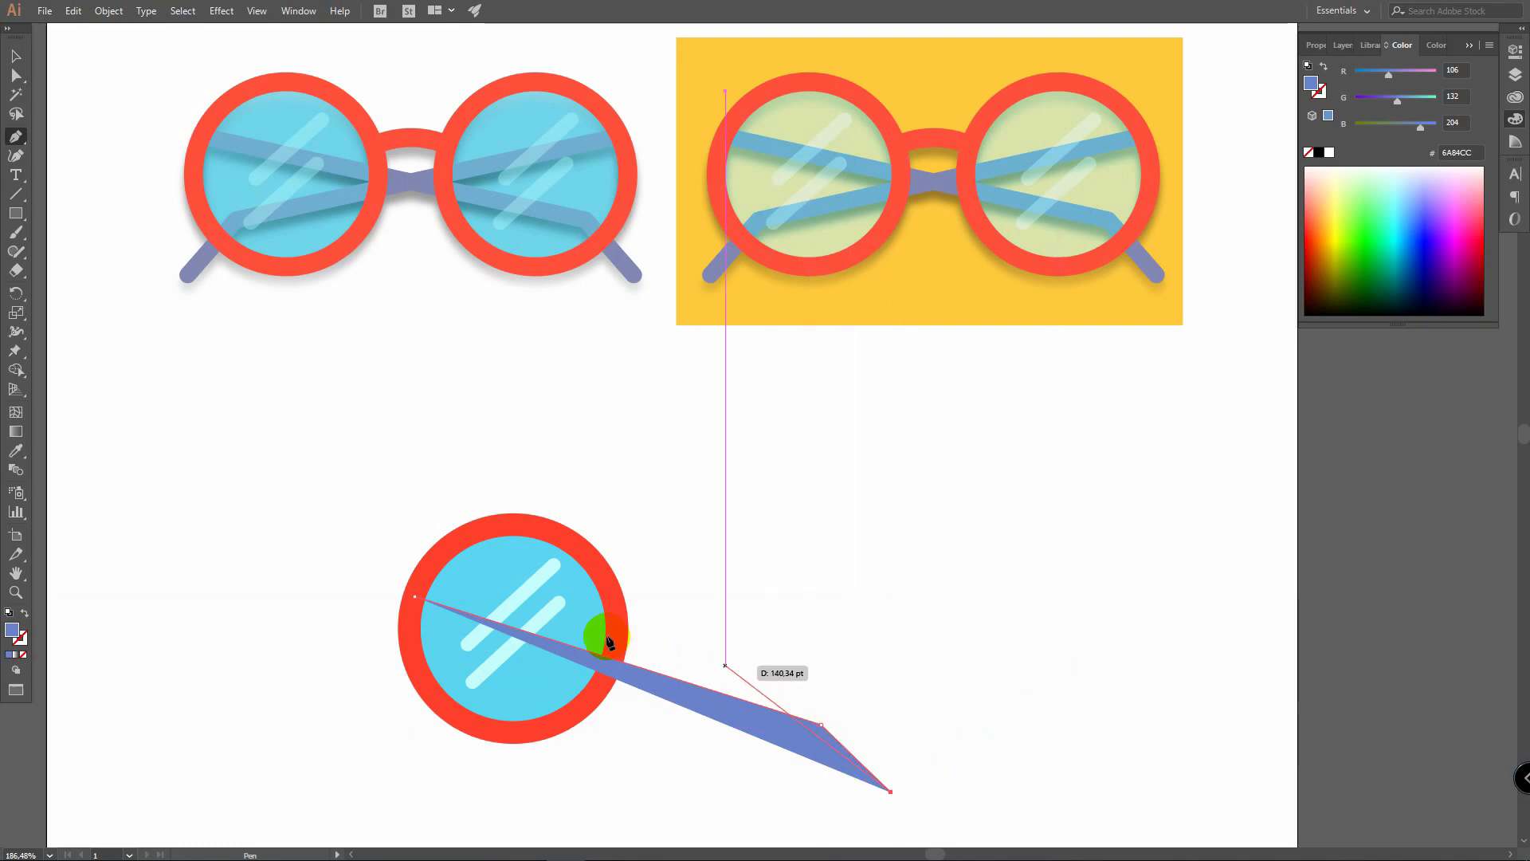
pyautogui.click(821, 724)
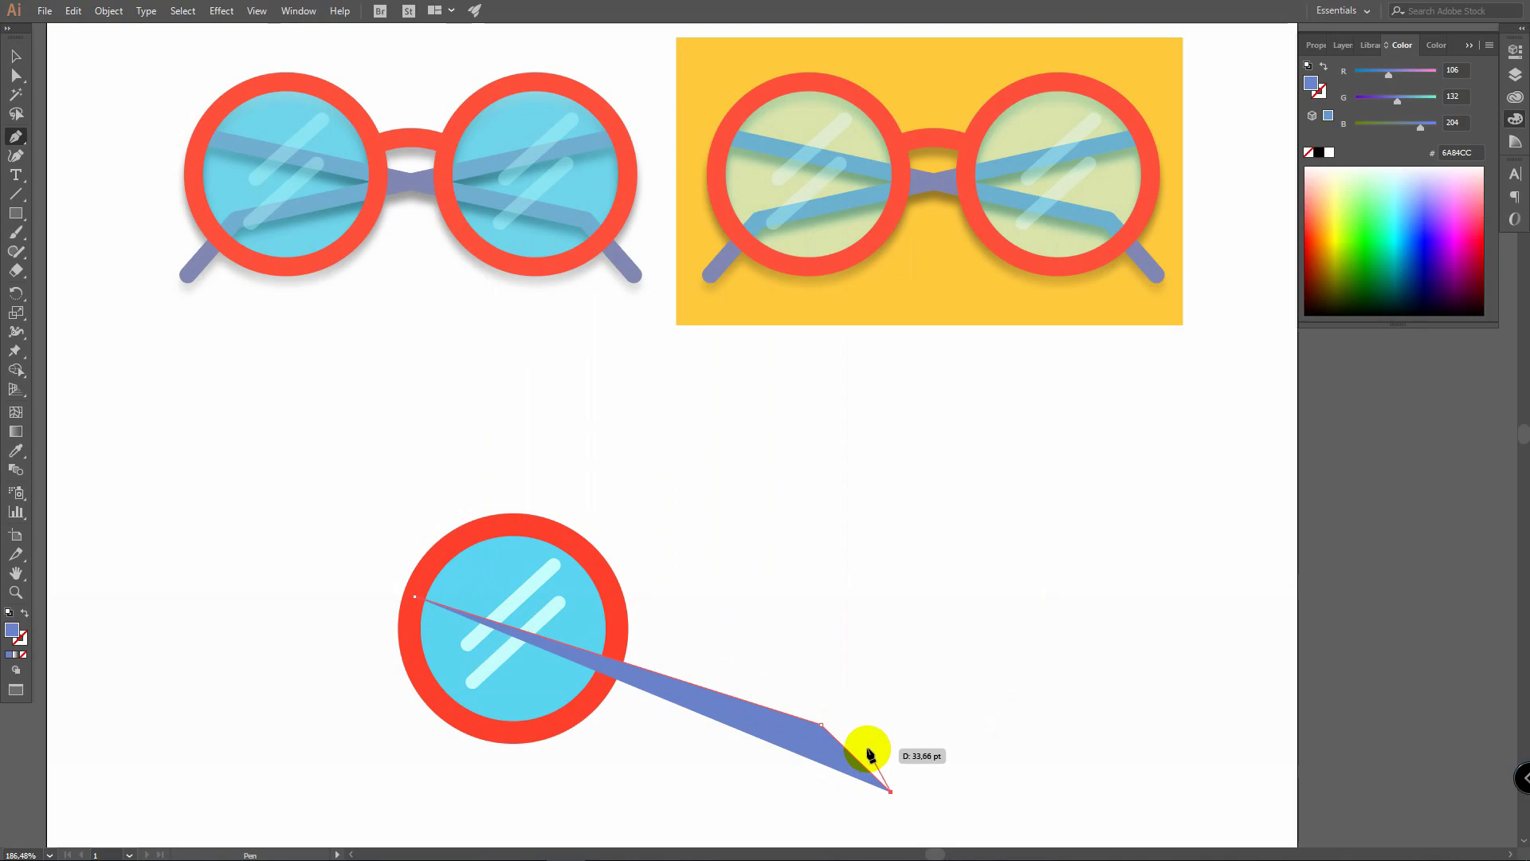
pyautogui.press('v')
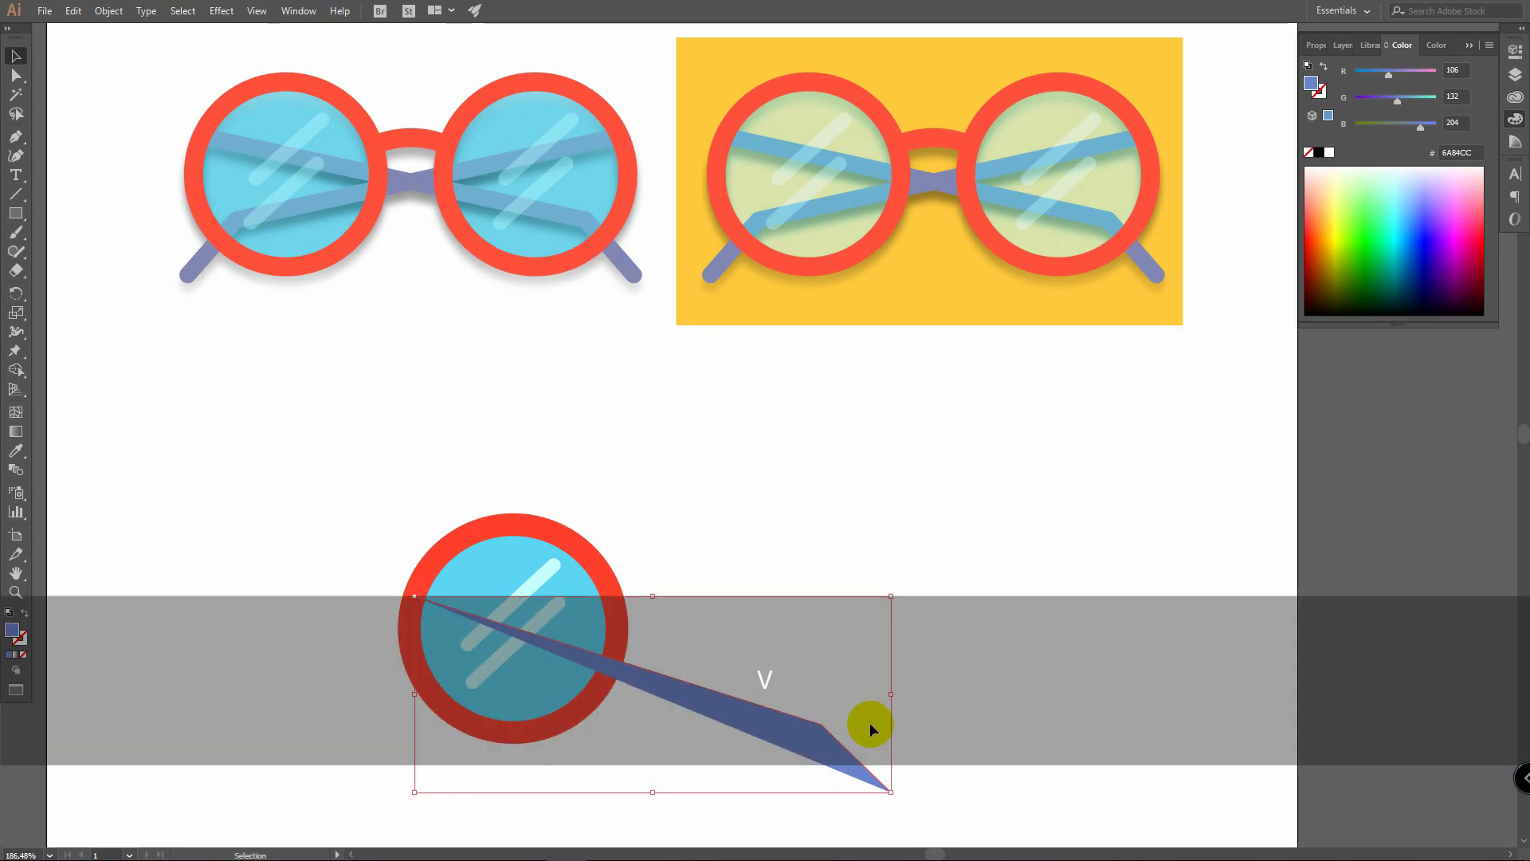
# Step: Swap the temple path's fill and stroke so the blue becomes its stroke, and set the stroke weight to 13 pt
pyautogui.click(25, 615)
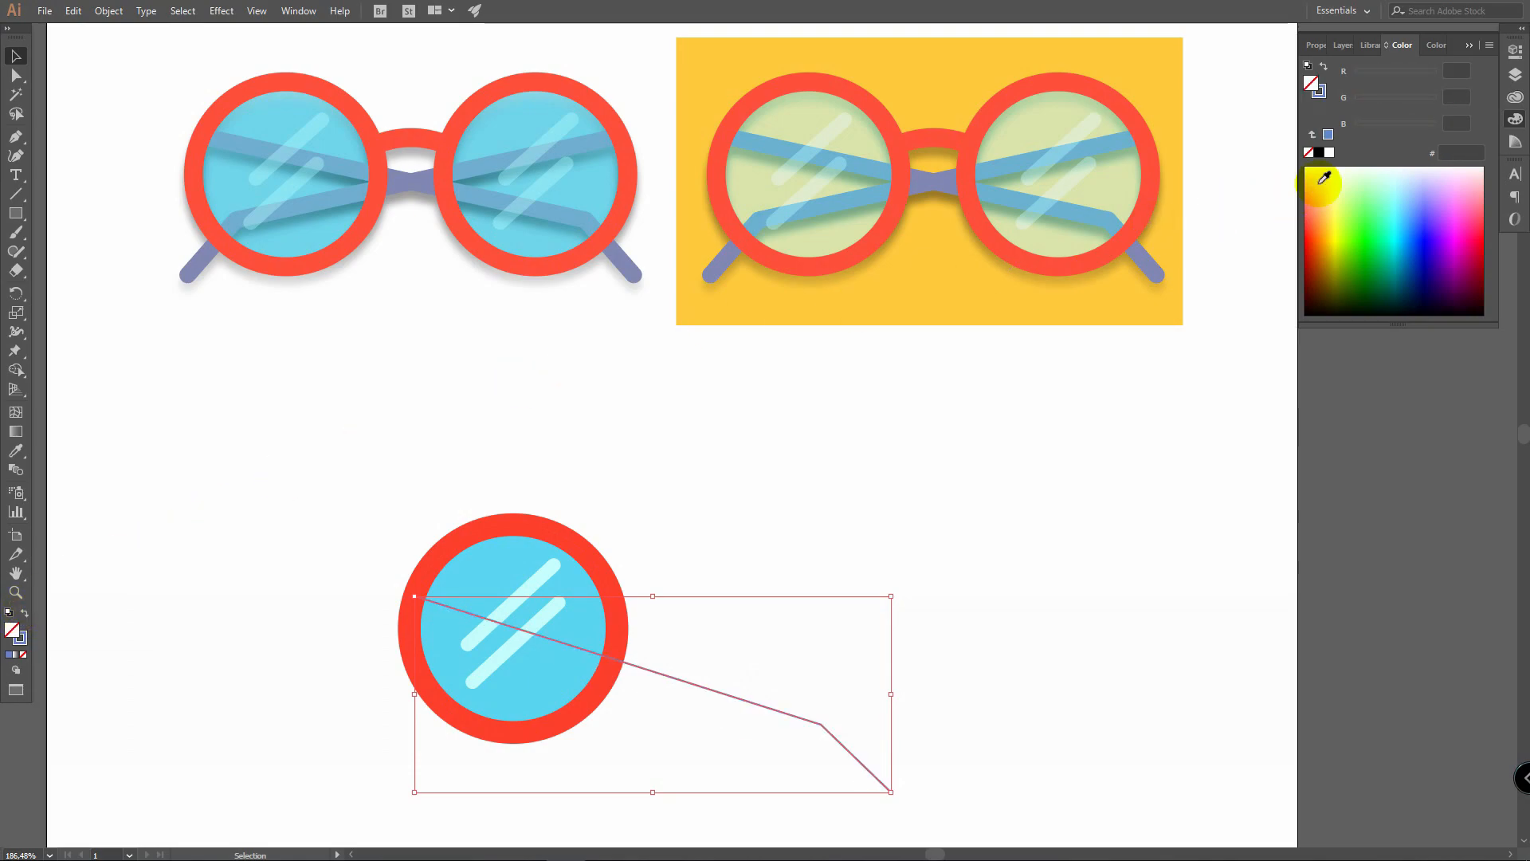
pyautogui.click(1516, 53)
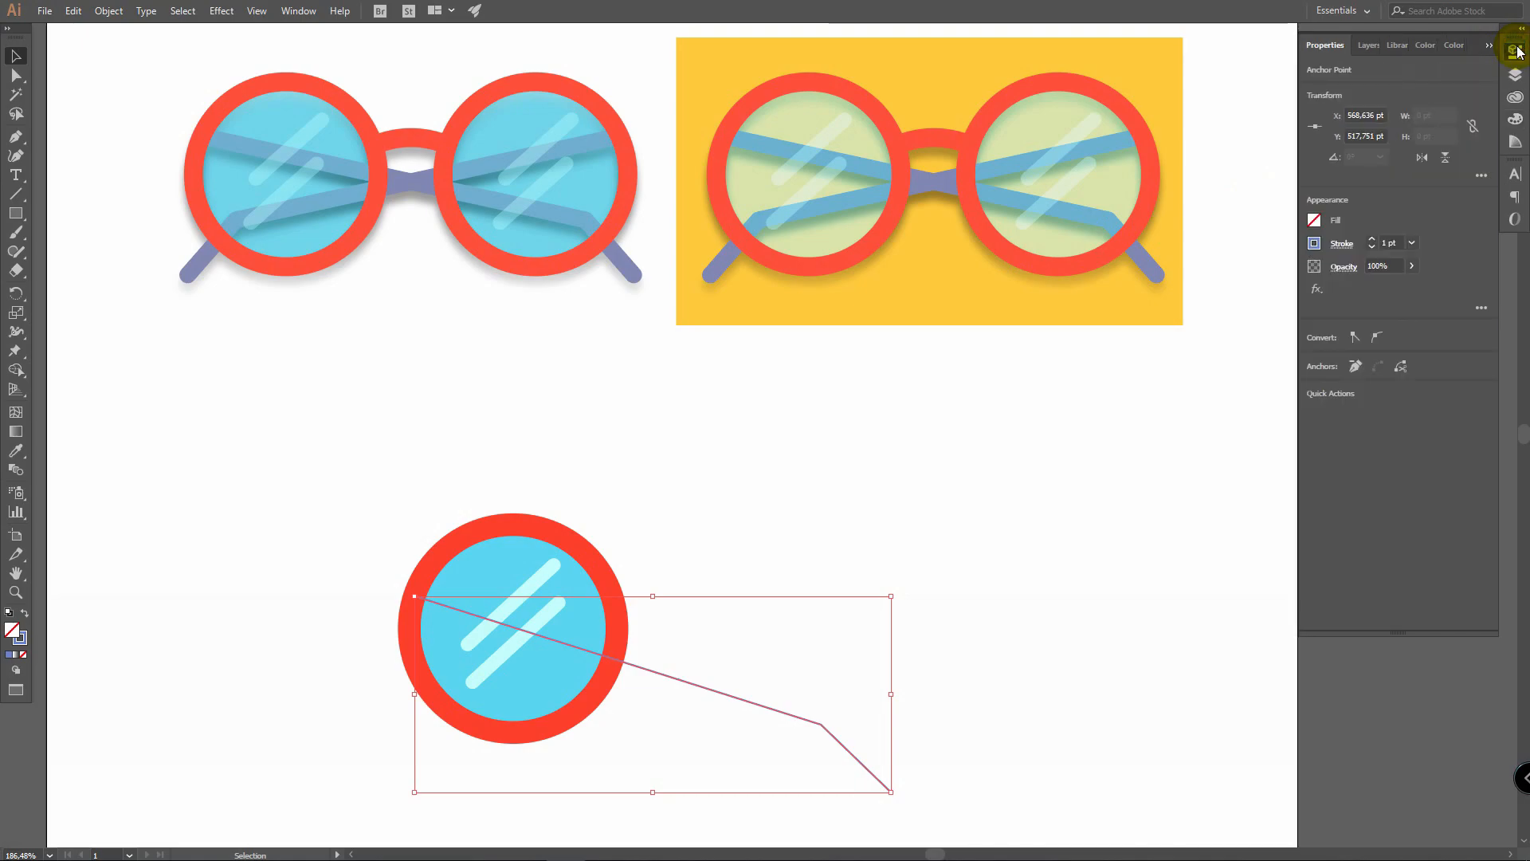
pyautogui.click(1372, 242)
pyautogui.click(1372, 242)
pyautogui.click(1373, 243)
pyautogui.click(1372, 242)
pyautogui.click(1372, 242)
pyautogui.click(1373, 242)
pyautogui.click(1373, 242)
pyautogui.click(1372, 242)
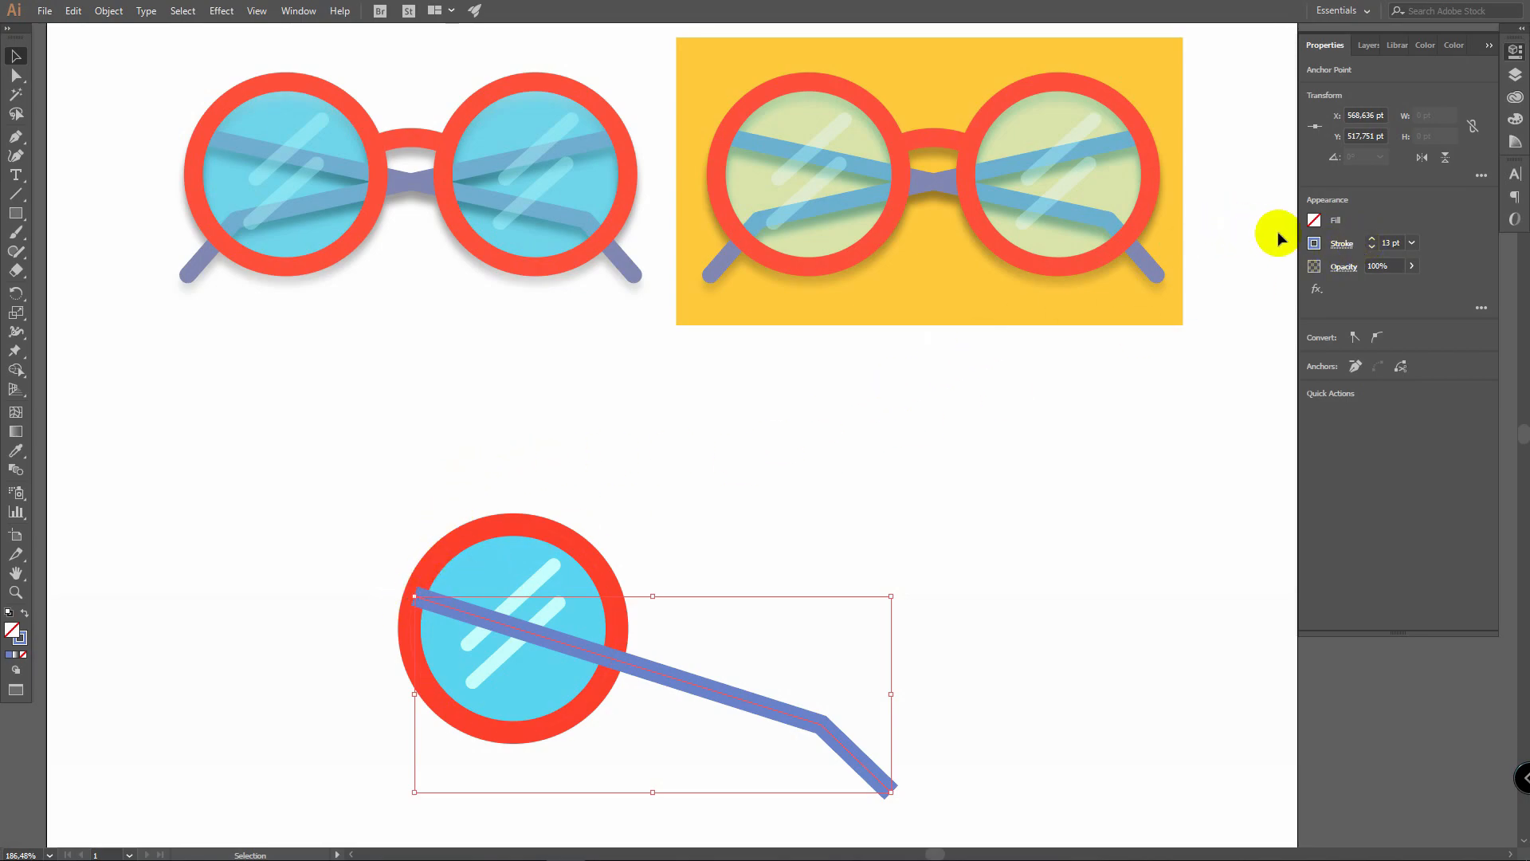
# Step: Give the temple path's stroke round caps and a round corner join
pyautogui.click(1342, 244)
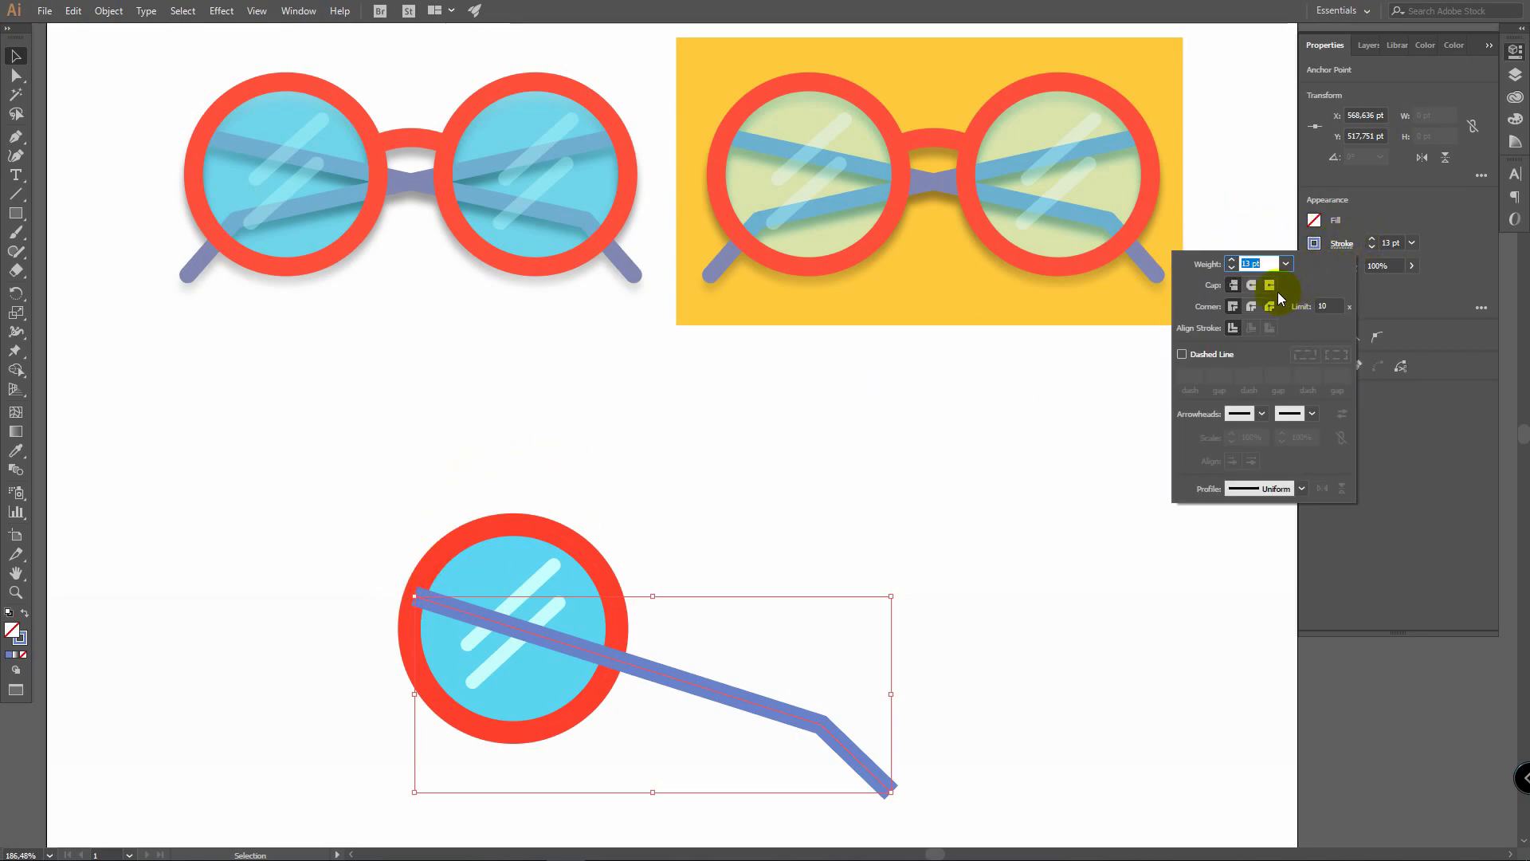
pyautogui.click(1252, 285)
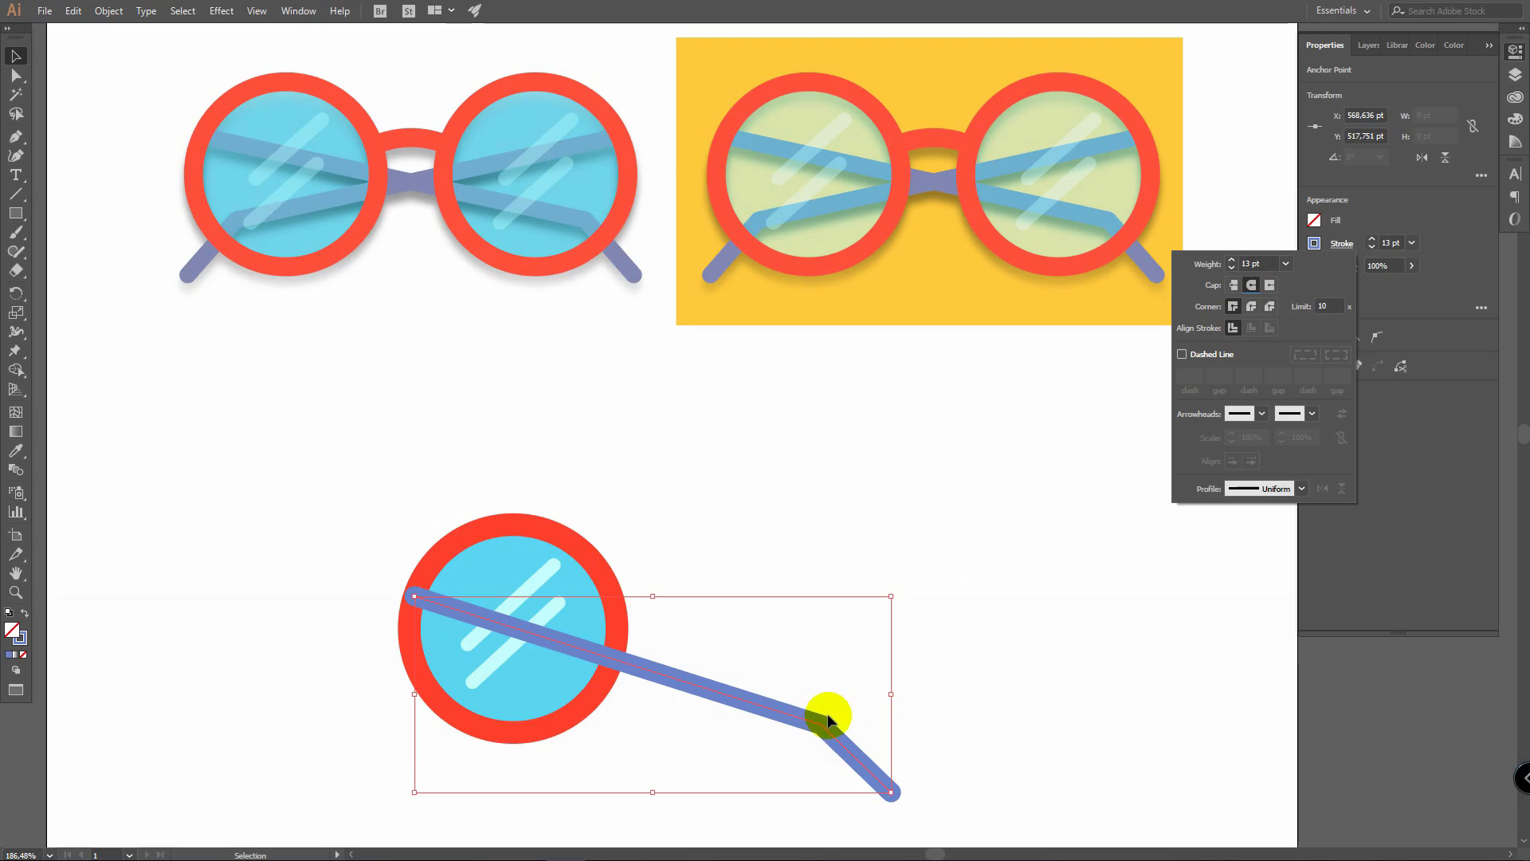
pyautogui.press('z')
pyautogui.moveTo(829, 725)
pyautogui.mouseDown()
pyautogui.moveTo(984, 672)
pyautogui.moveTo(1114, 601)
pyautogui.moveTo(1059, 612)
pyautogui.mouseUp()
pyautogui.press('space')
pyautogui.moveTo(974, 690); pyautogui.dragTo(930, 468)
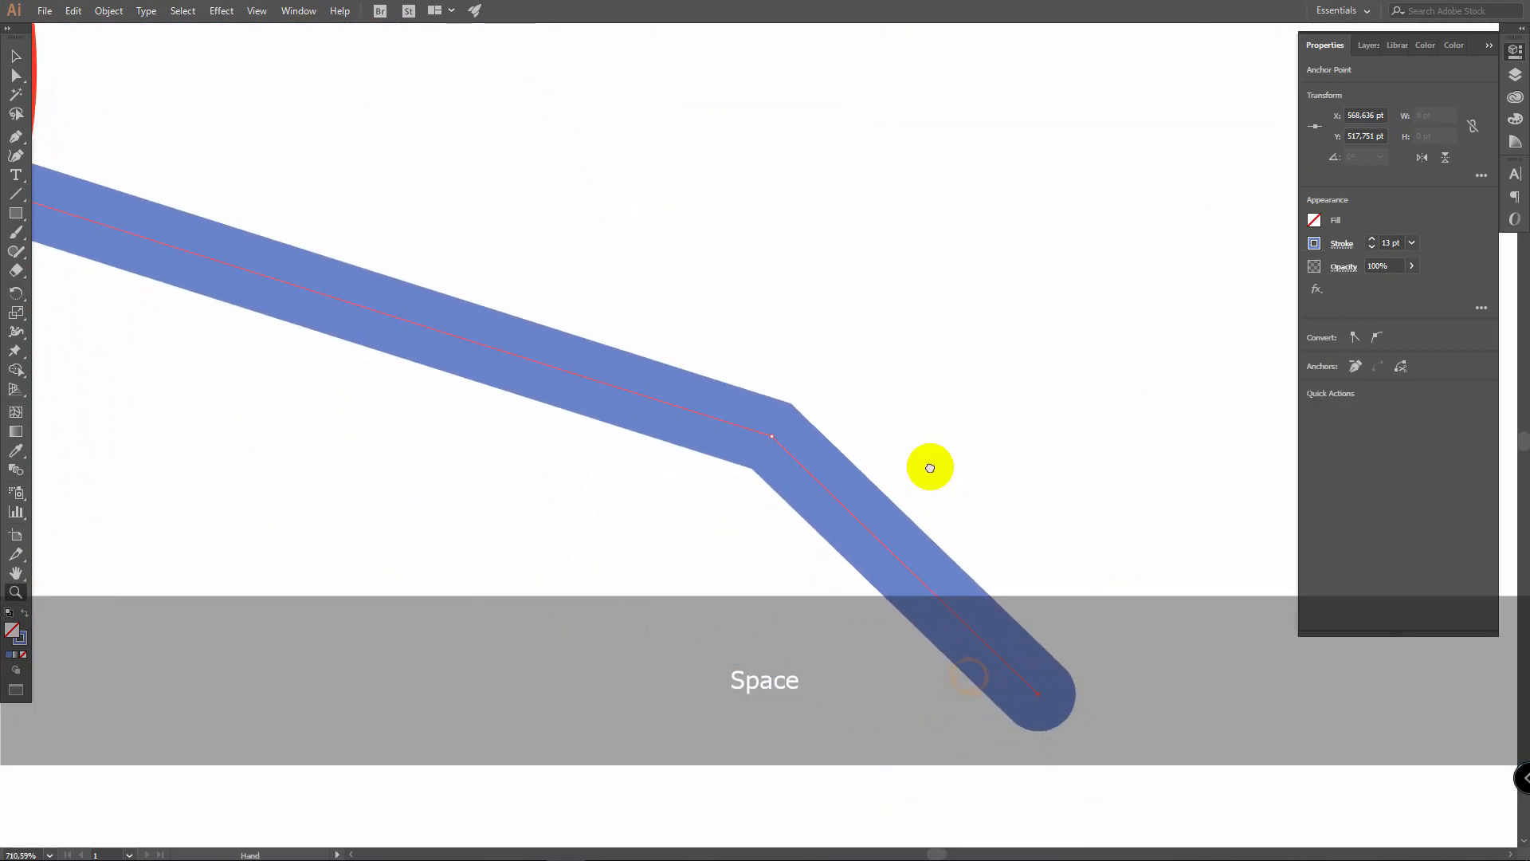
pyautogui.press('v')
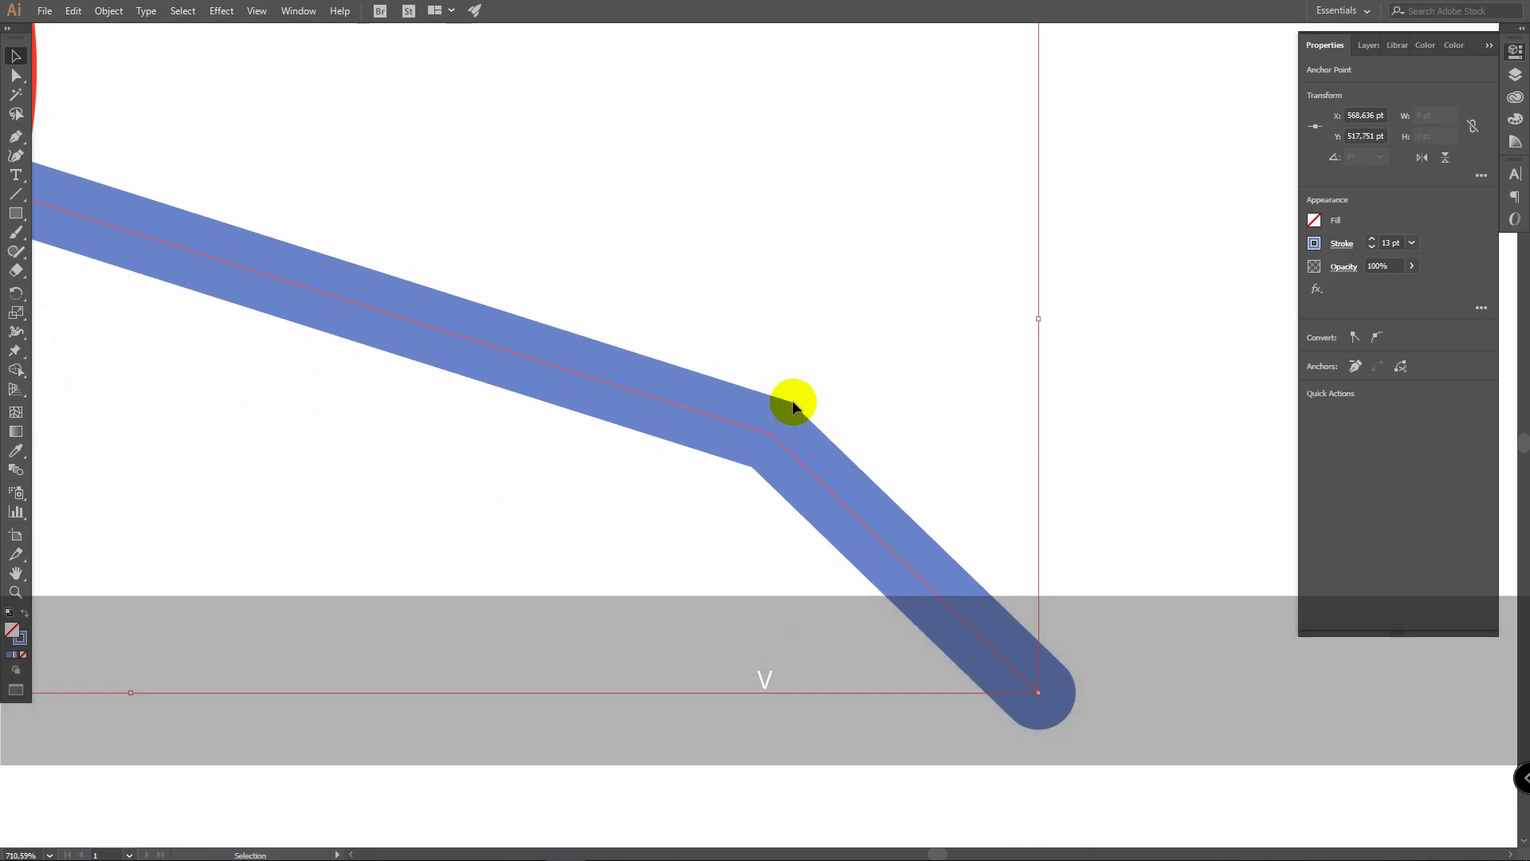
pyautogui.click(1340, 247)
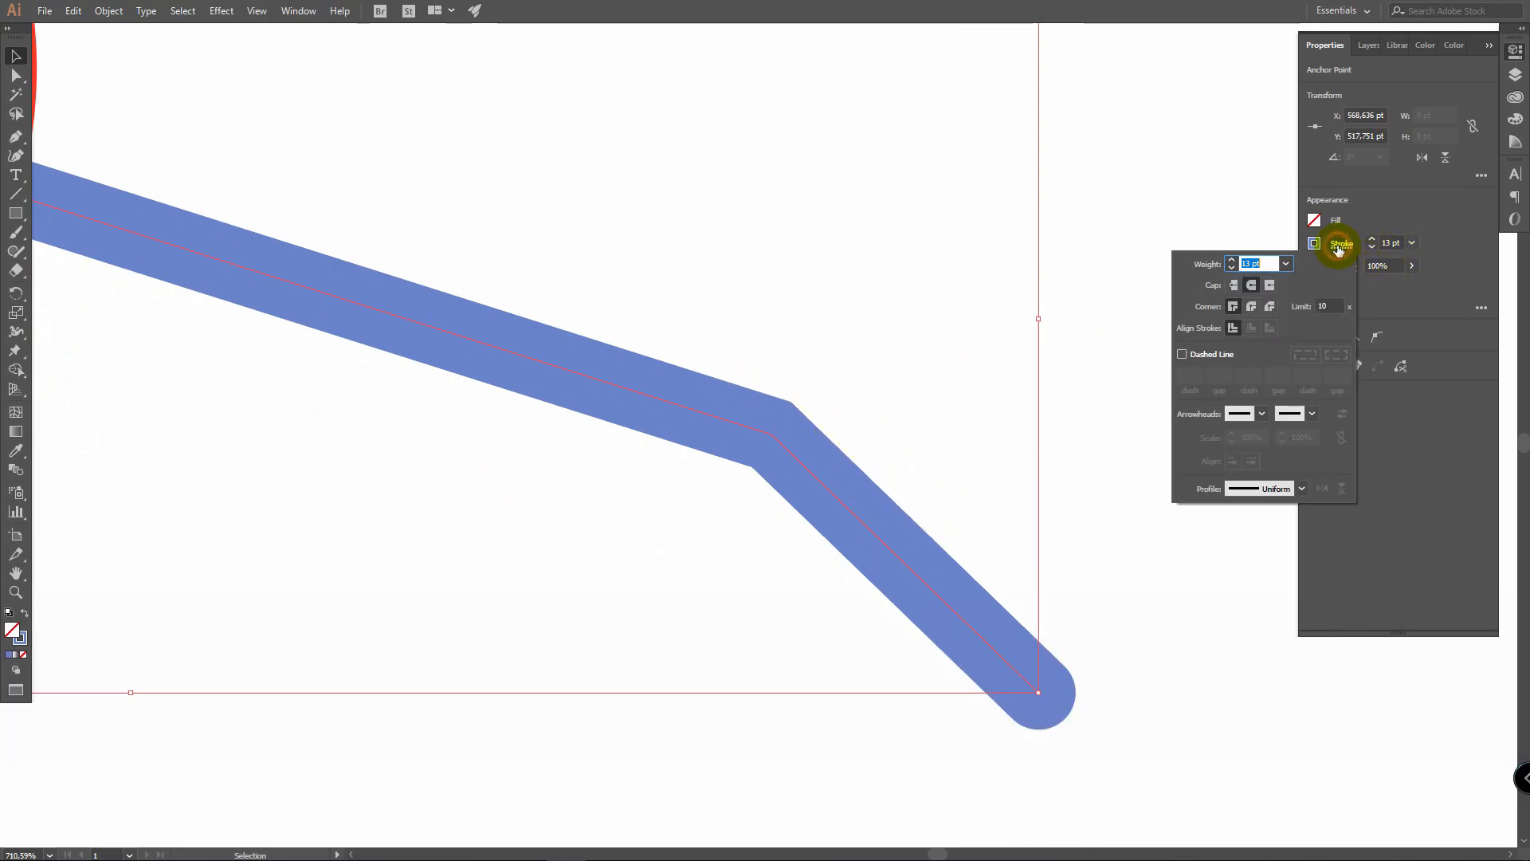
pyautogui.click(1253, 307)
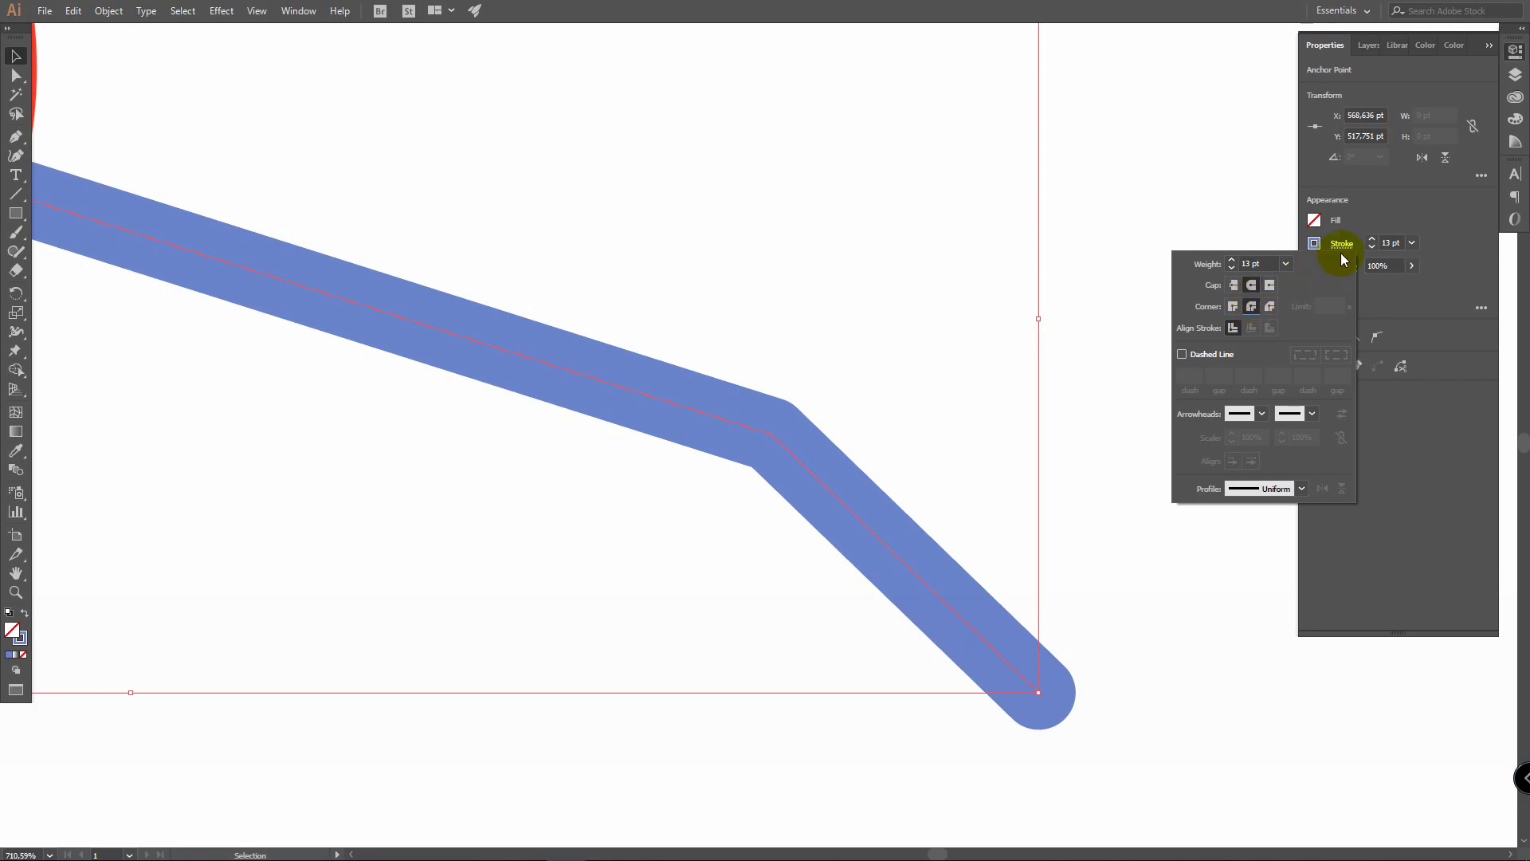
pyautogui.click(968, 274)
pyautogui.click(960, 277)
pyautogui.press('z')
pyautogui.moveTo(912, 256); pyautogui.dragTo(705, 244)
pyautogui.press('space')
pyautogui.moveTo(802, 190); pyautogui.dragTo(632, 339)
pyautogui.press('space')
pyautogui.moveTo(724, 239); pyautogui.dragTo(719, 363)
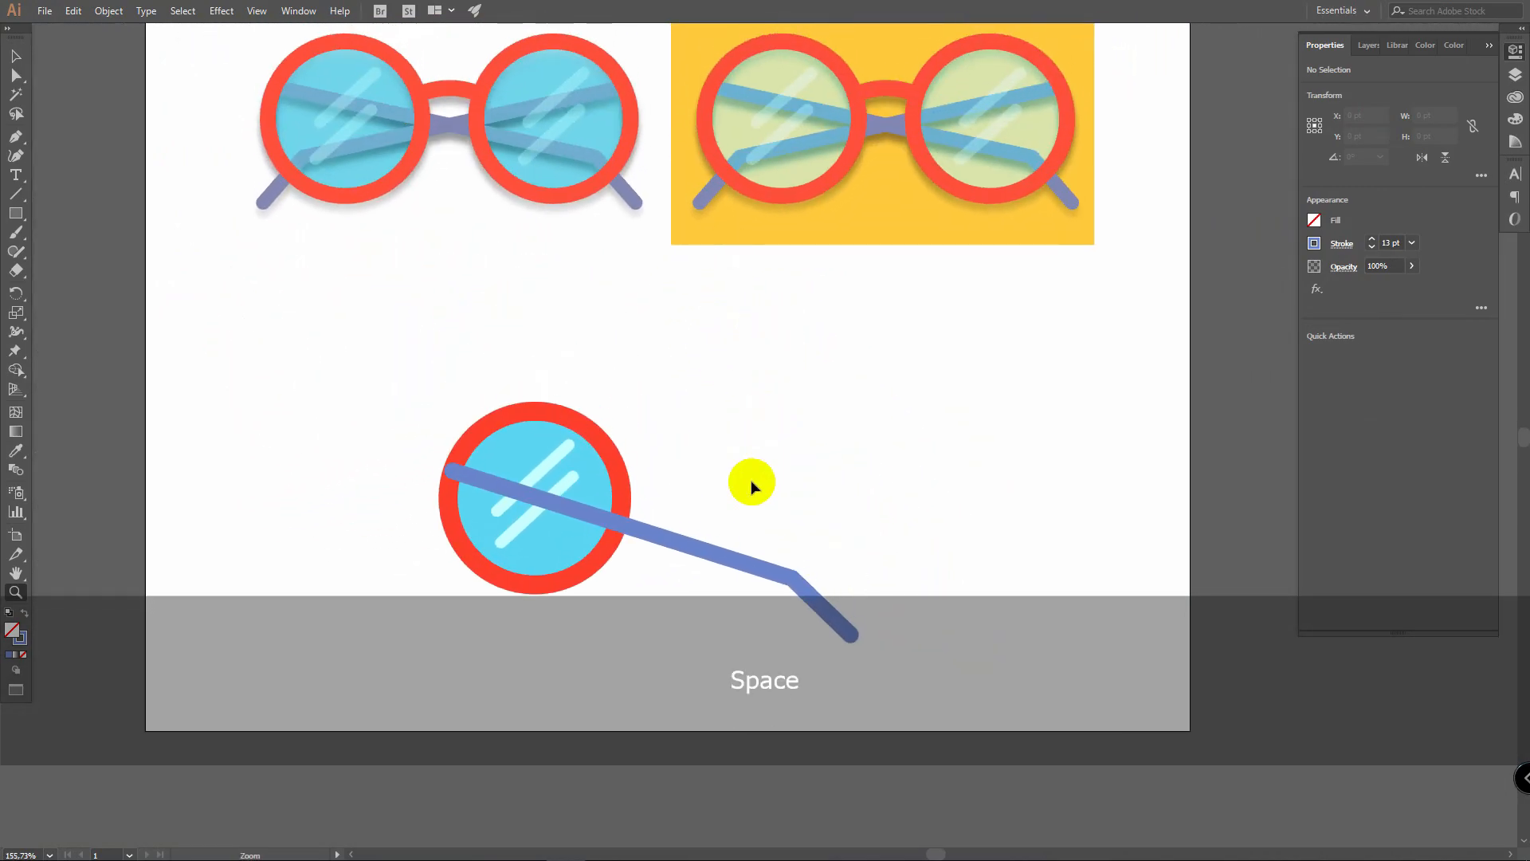
# Step: Send the blue temple path behind the lens and the red frame
pyautogui.press('v')
pyautogui.click(675, 546)
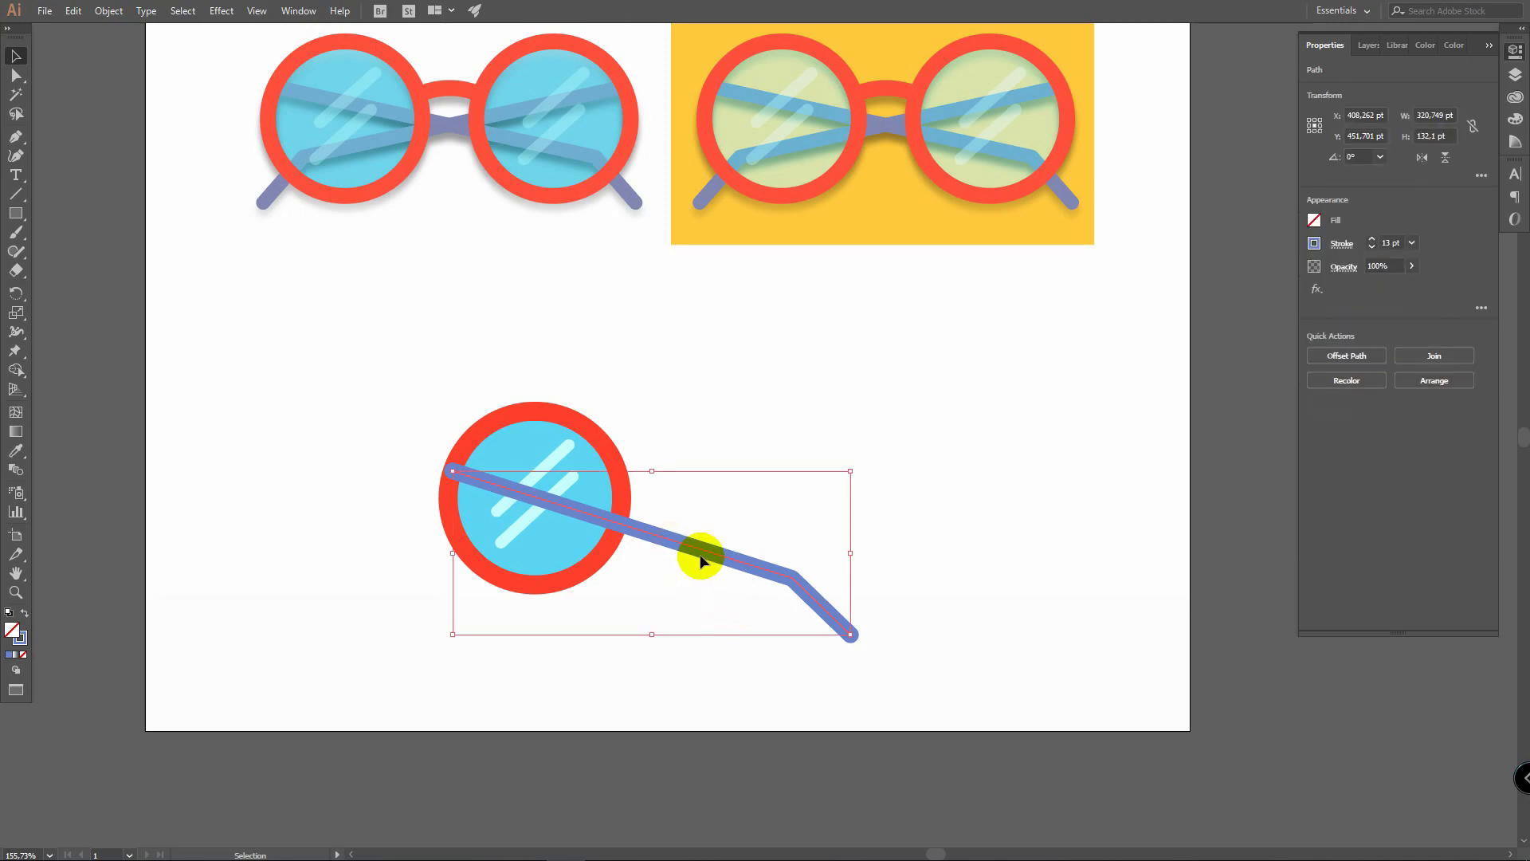
pyautogui.rightClick(686, 544)
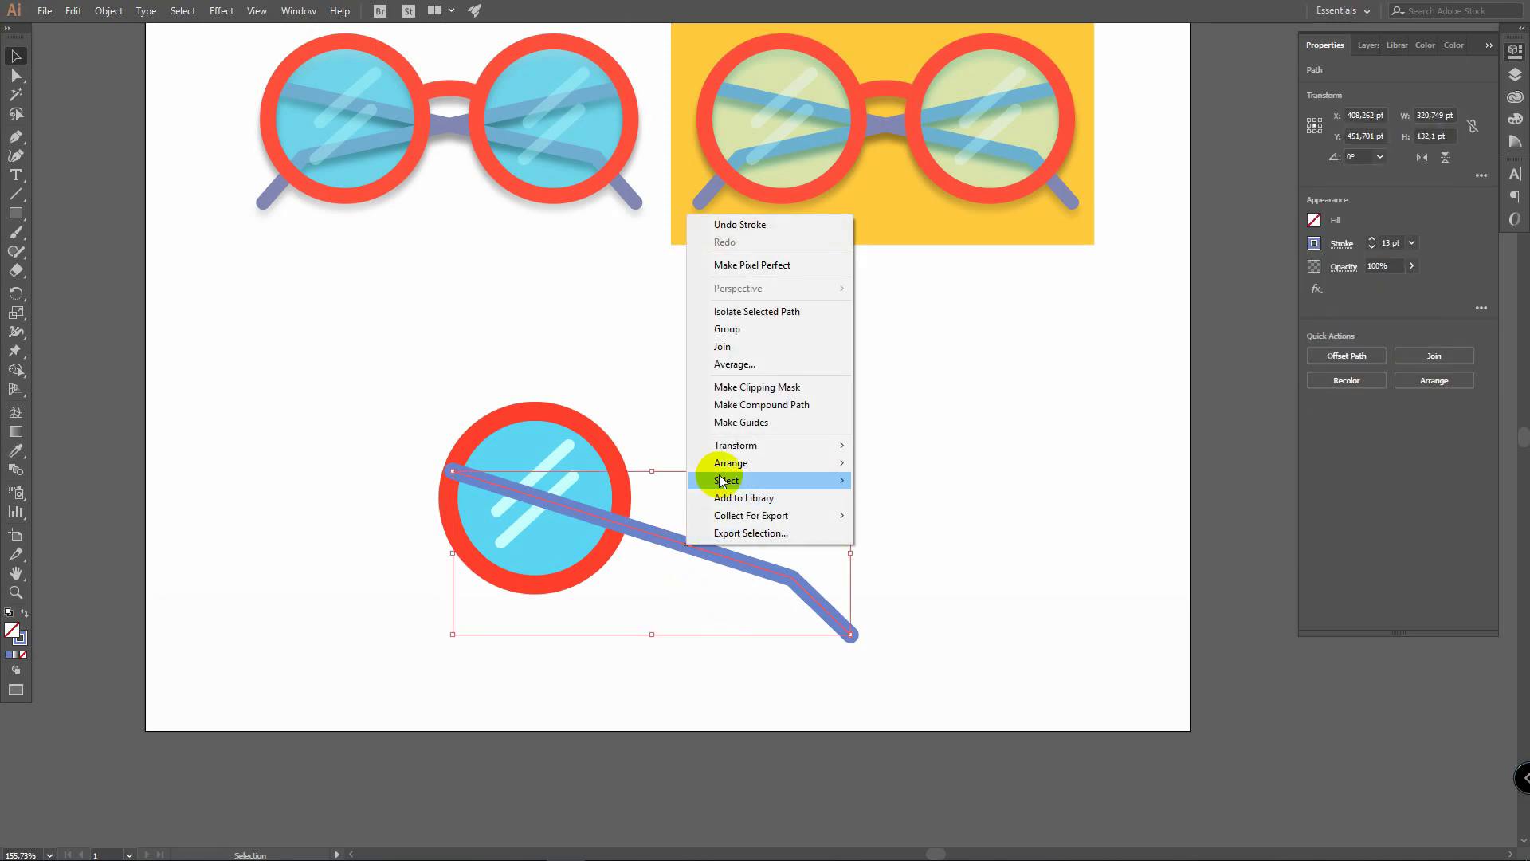
pyautogui.moveTo(725, 469)
pyautogui.click(909, 514)
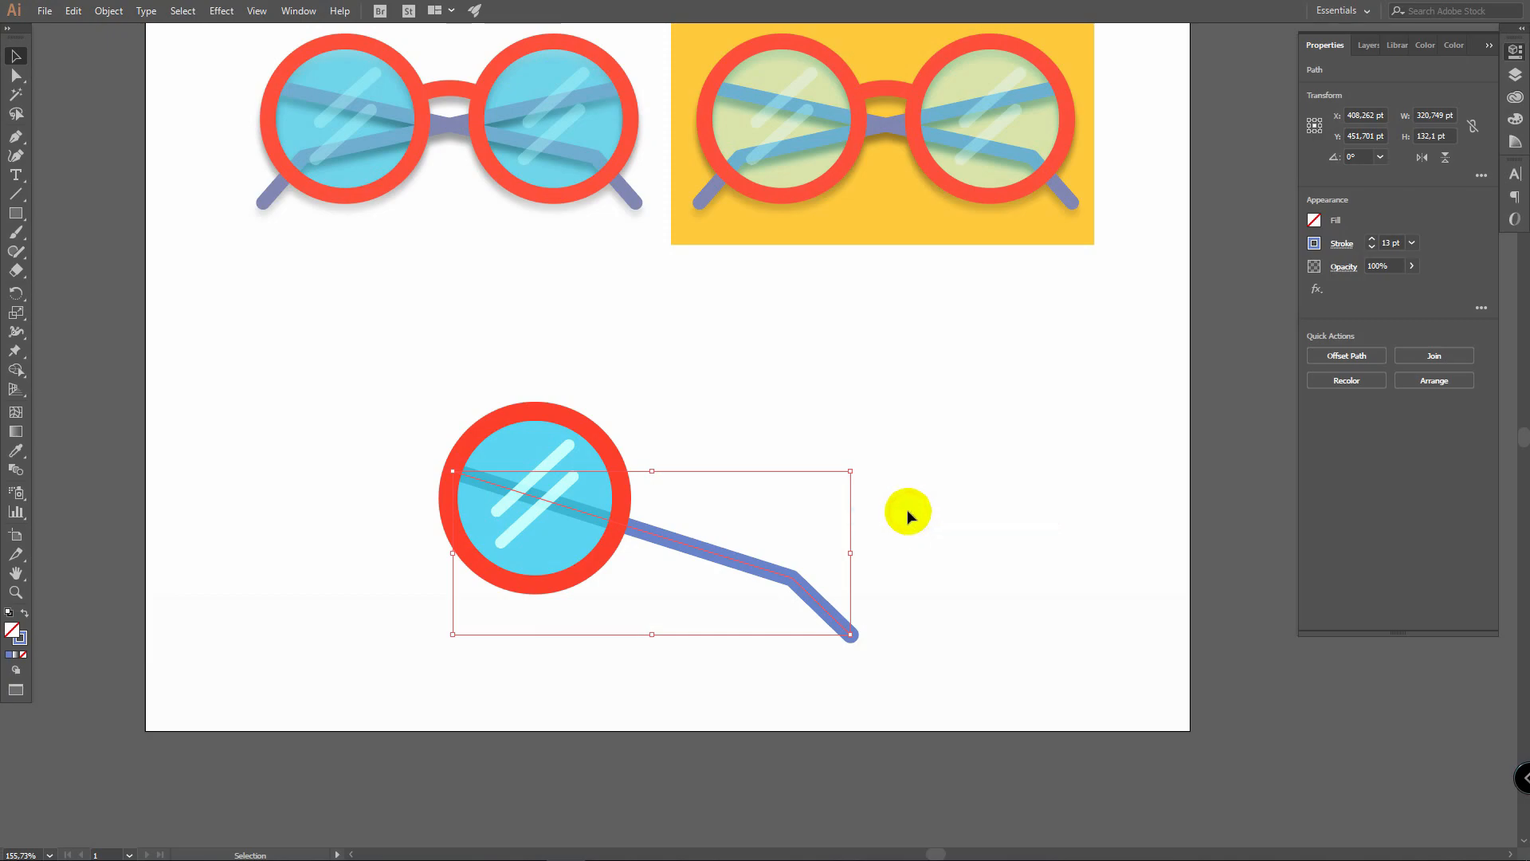
pyautogui.click(901, 511)
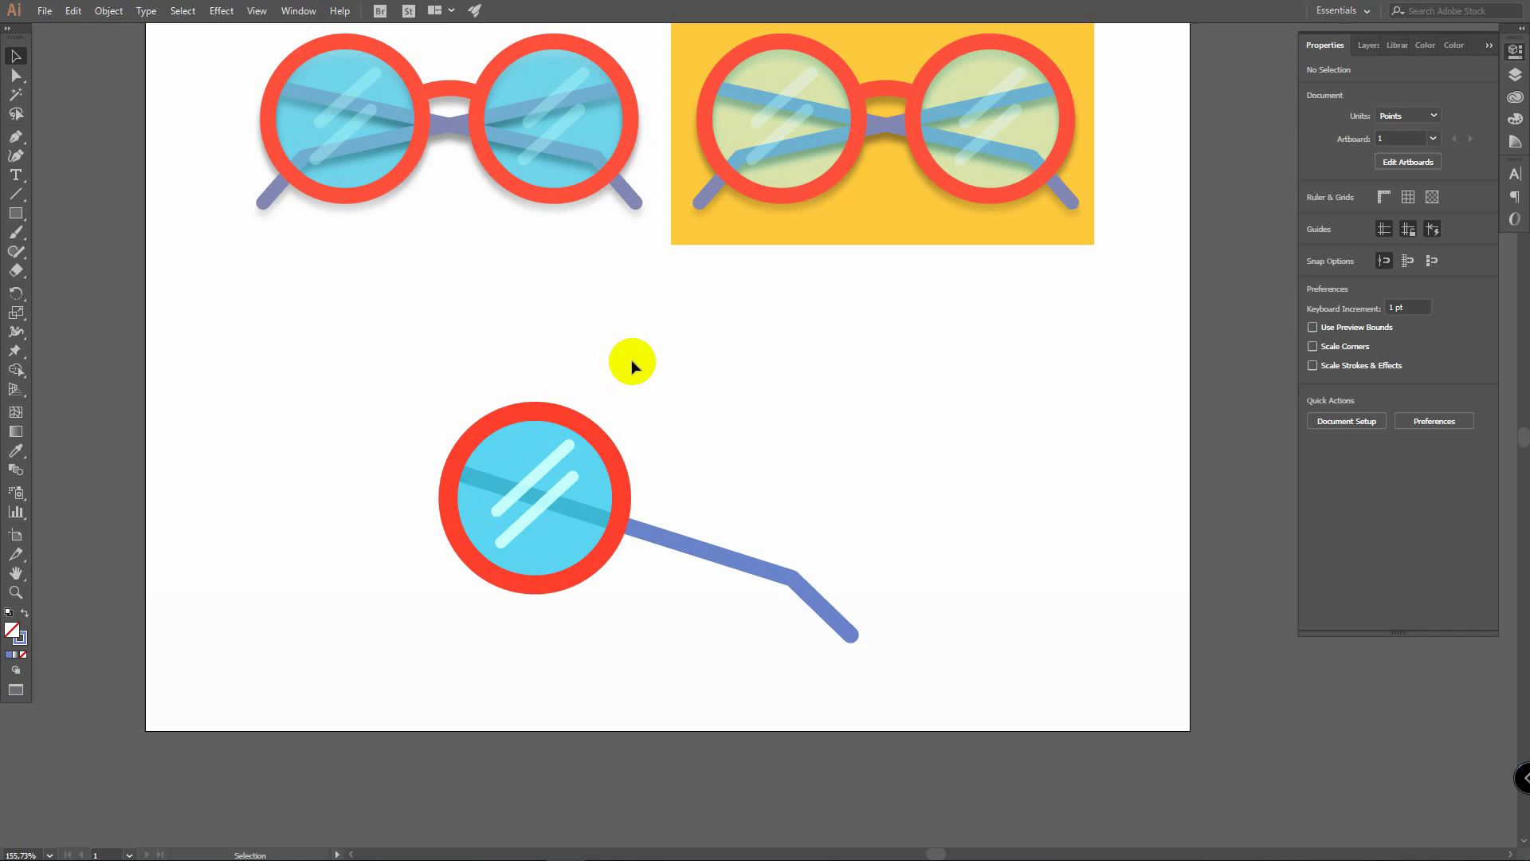
# Step: Swap the default fill and stroke and set the fill color for new artwork to the yellow FFCA36
pyautogui.click(546, 444)
pyautogui.click(25, 615)
pyautogui.doubleClick(13, 633)
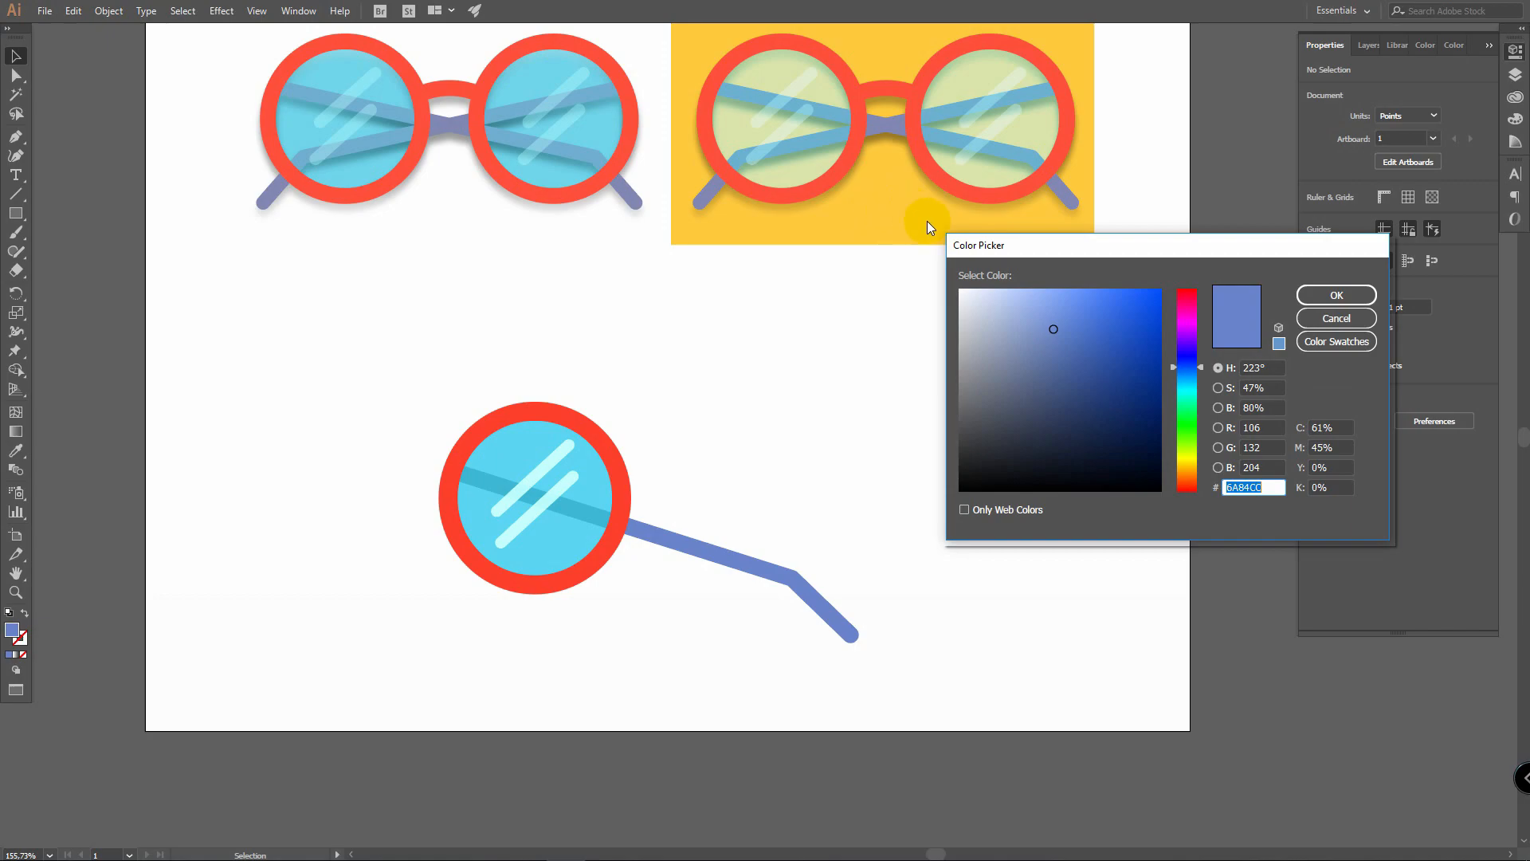
pyautogui.moveTo(1191, 468); pyautogui.dragTo(1192, 466)
pyautogui.moveTo(1101, 324)
pyautogui.mouseDown()
pyautogui.moveTo(1131, 286)
pyautogui.moveTo(1120, 275)
pyautogui.mouseUp()
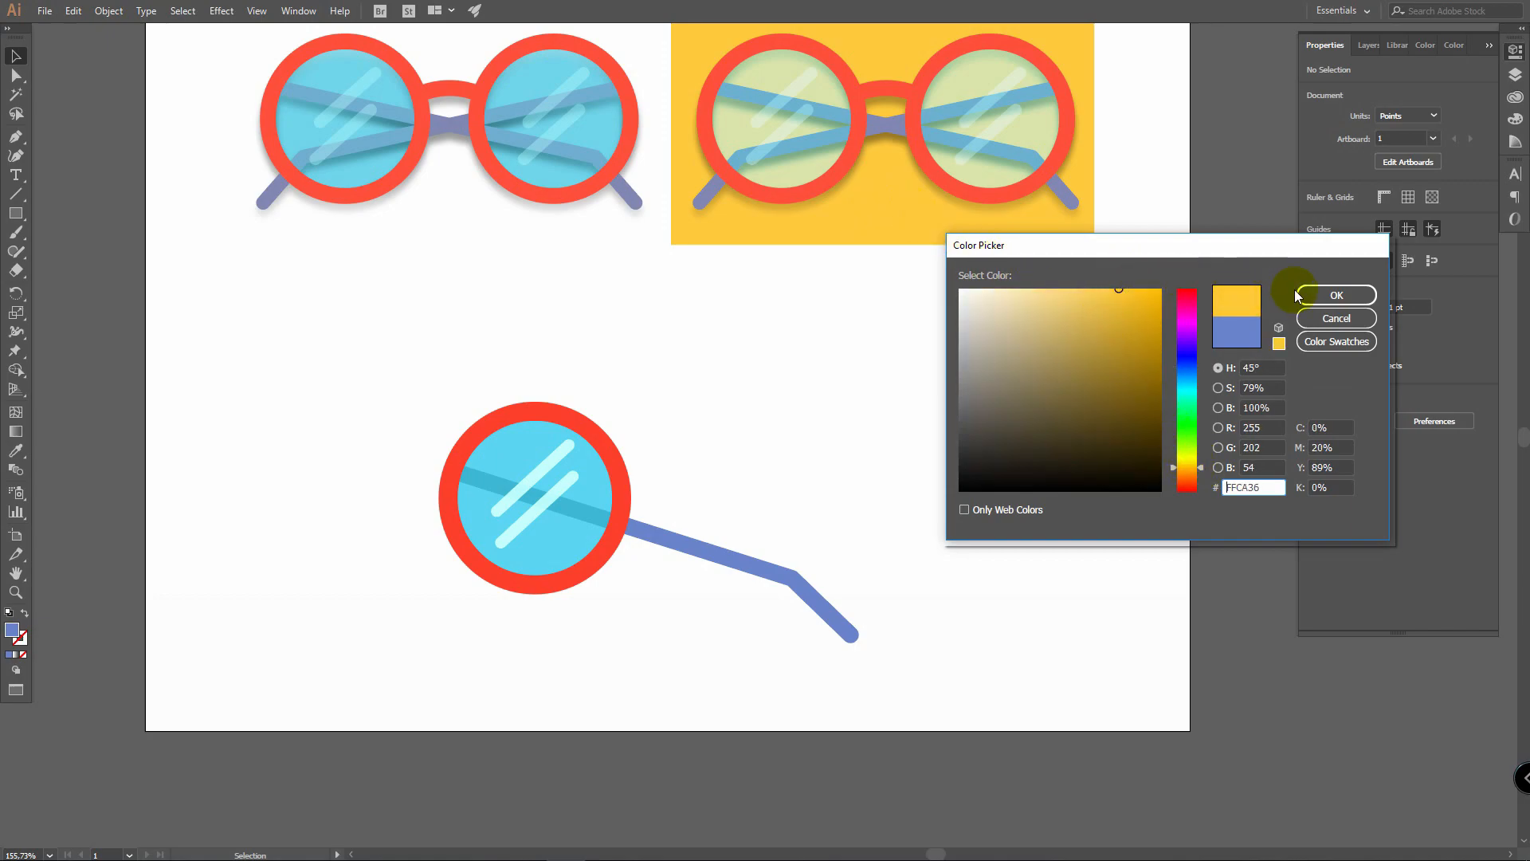
pyautogui.click(1327, 290)
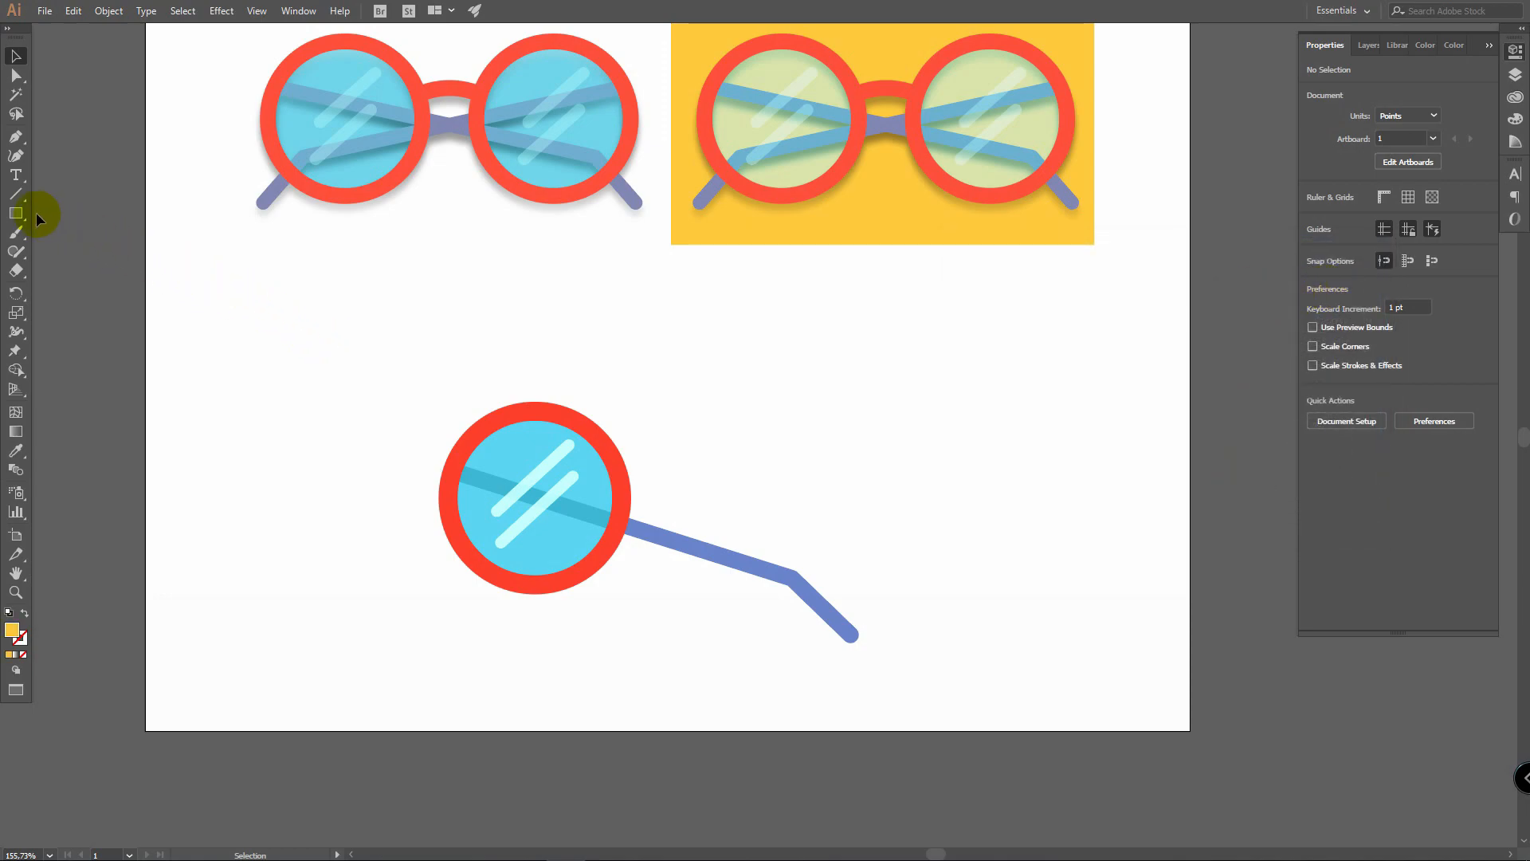
# Step: Draw a yellow background rectangle of about 521 × 300 pt around the lens and temple and send it to the back
pyautogui.press('m')
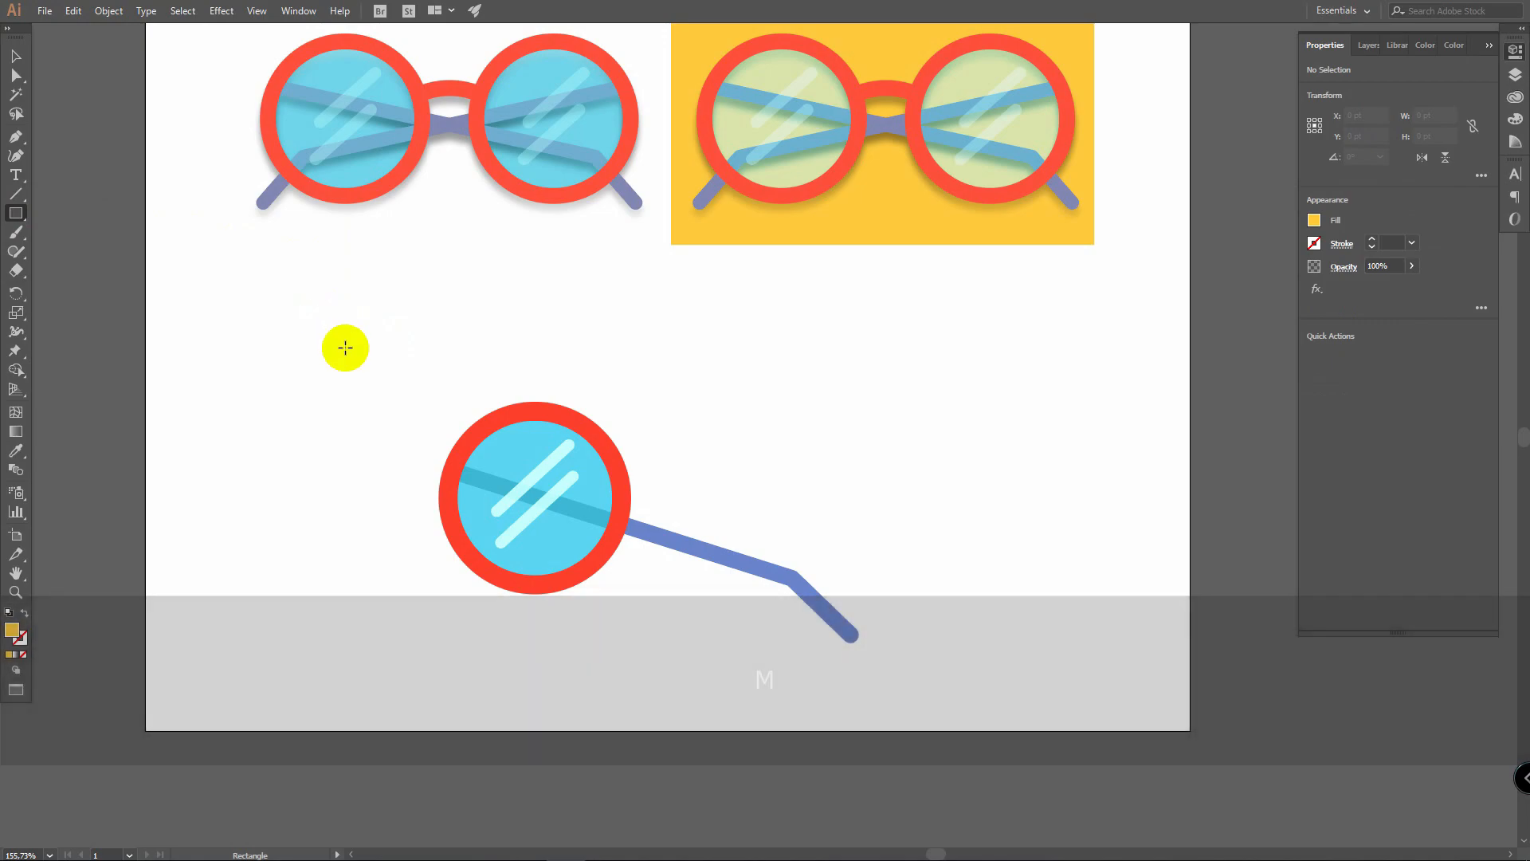
pyautogui.moveTo(339, 326); pyautogui.dragTo(986, 698)
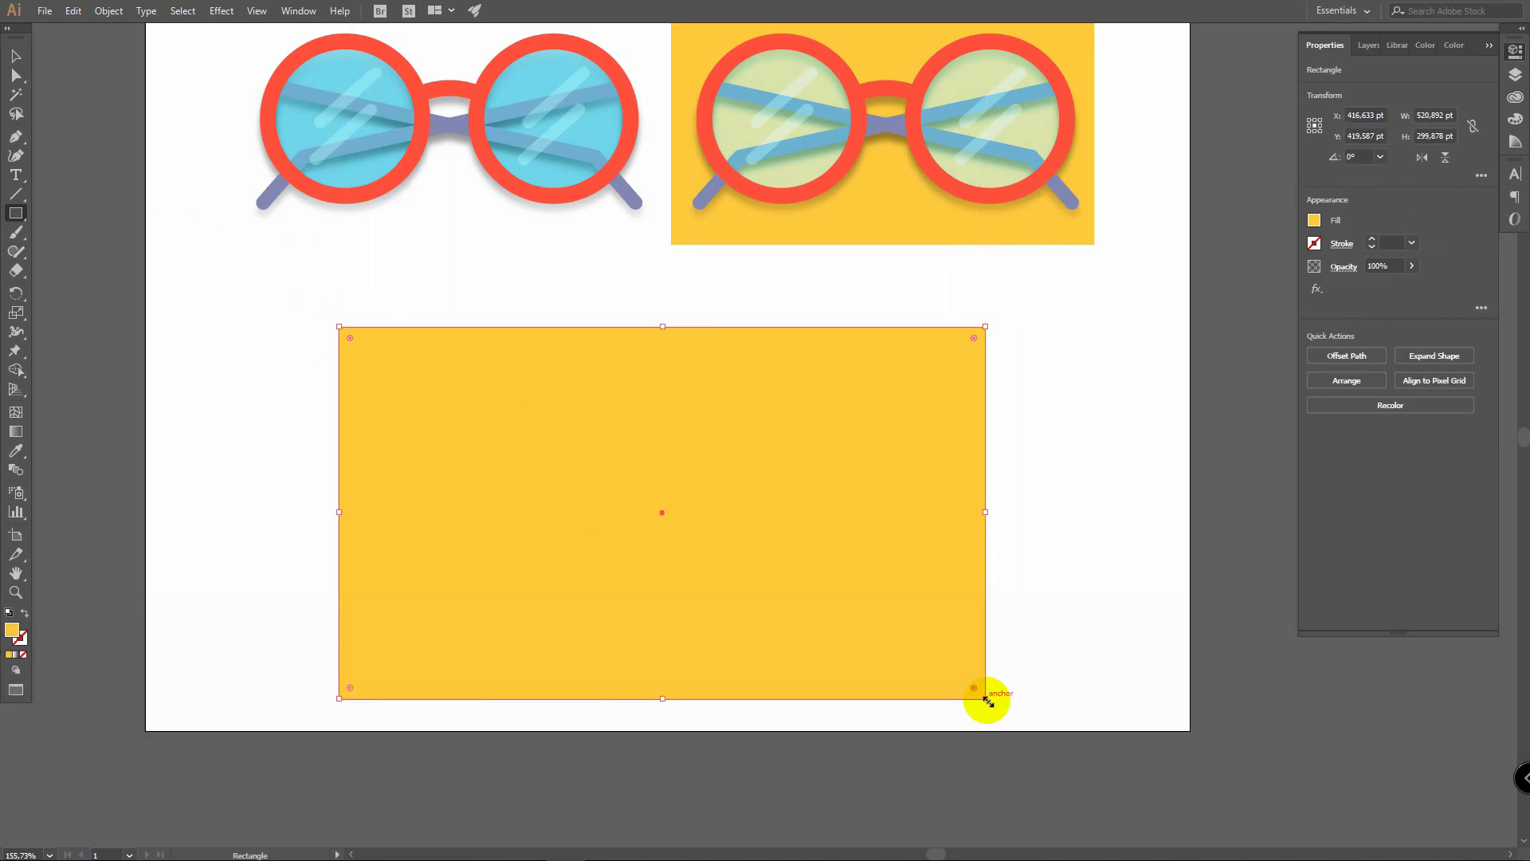
pyautogui.press('v')
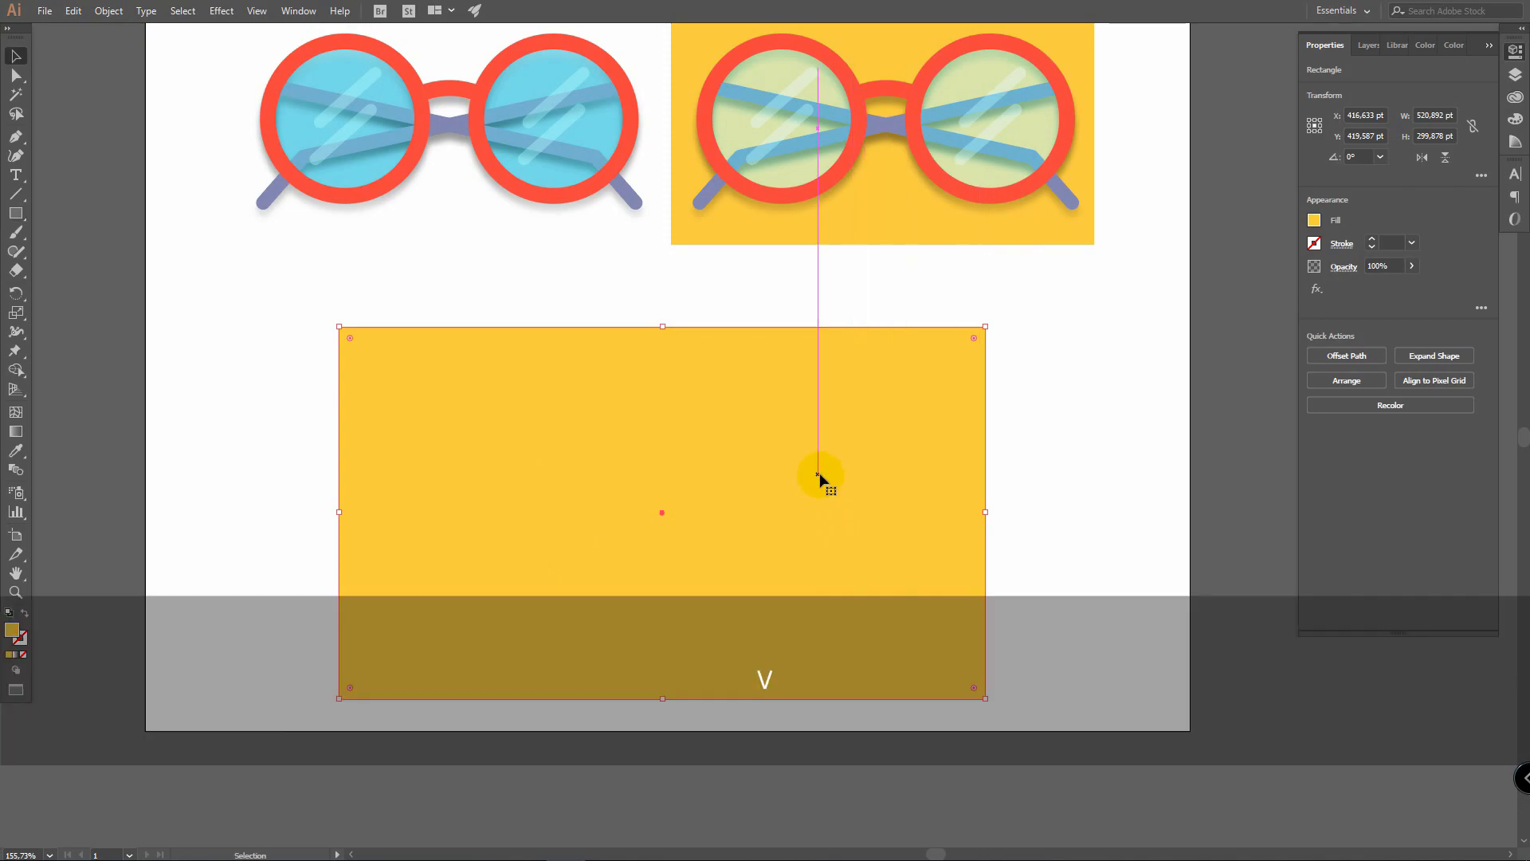
pyautogui.rightClick(850, 361)
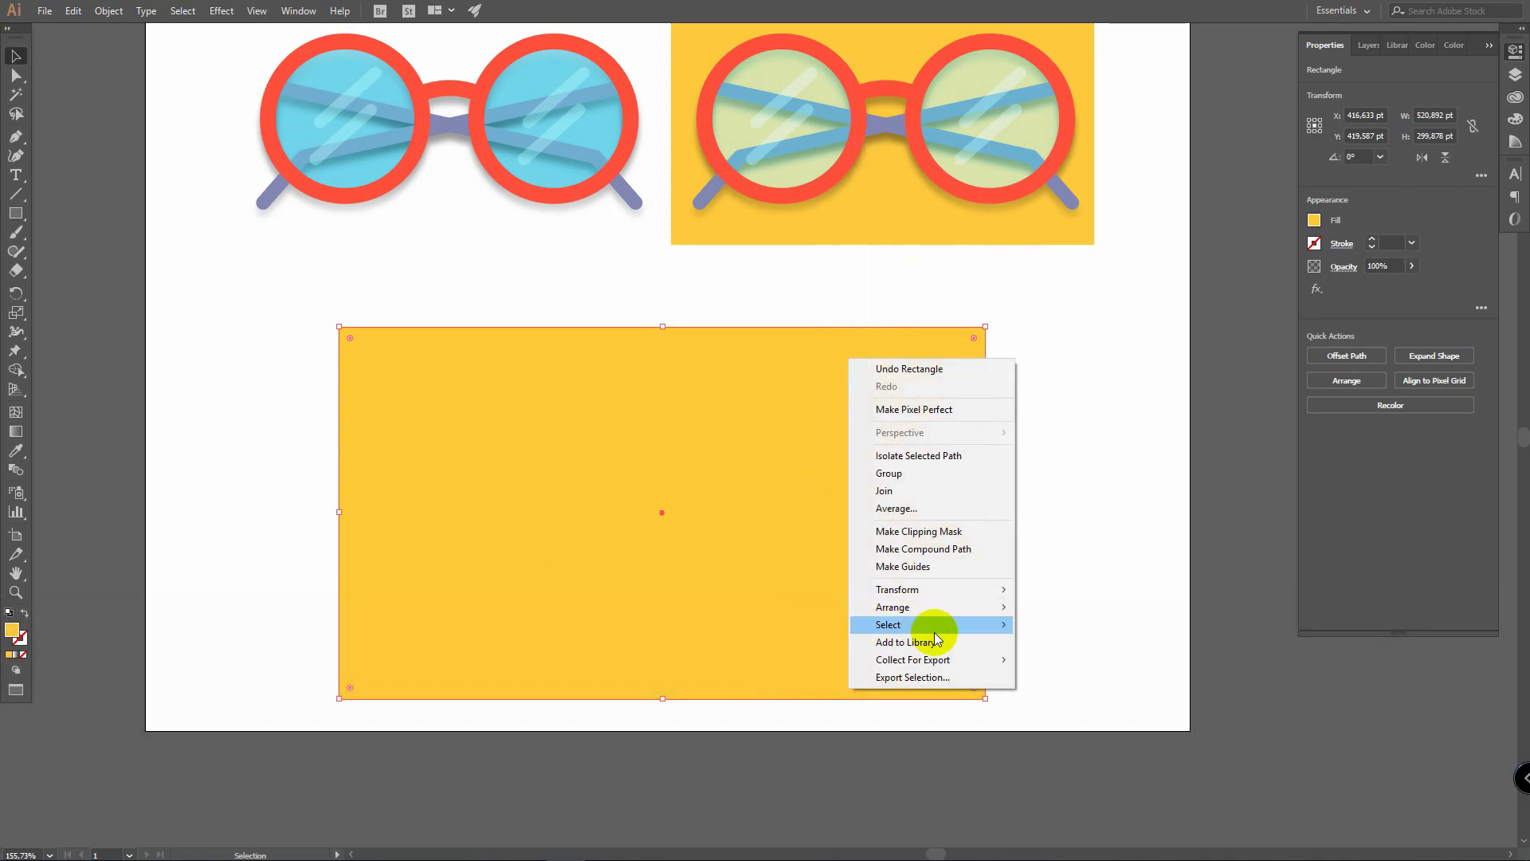
pyautogui.moveTo(1012, 607)
pyautogui.click(1069, 656)
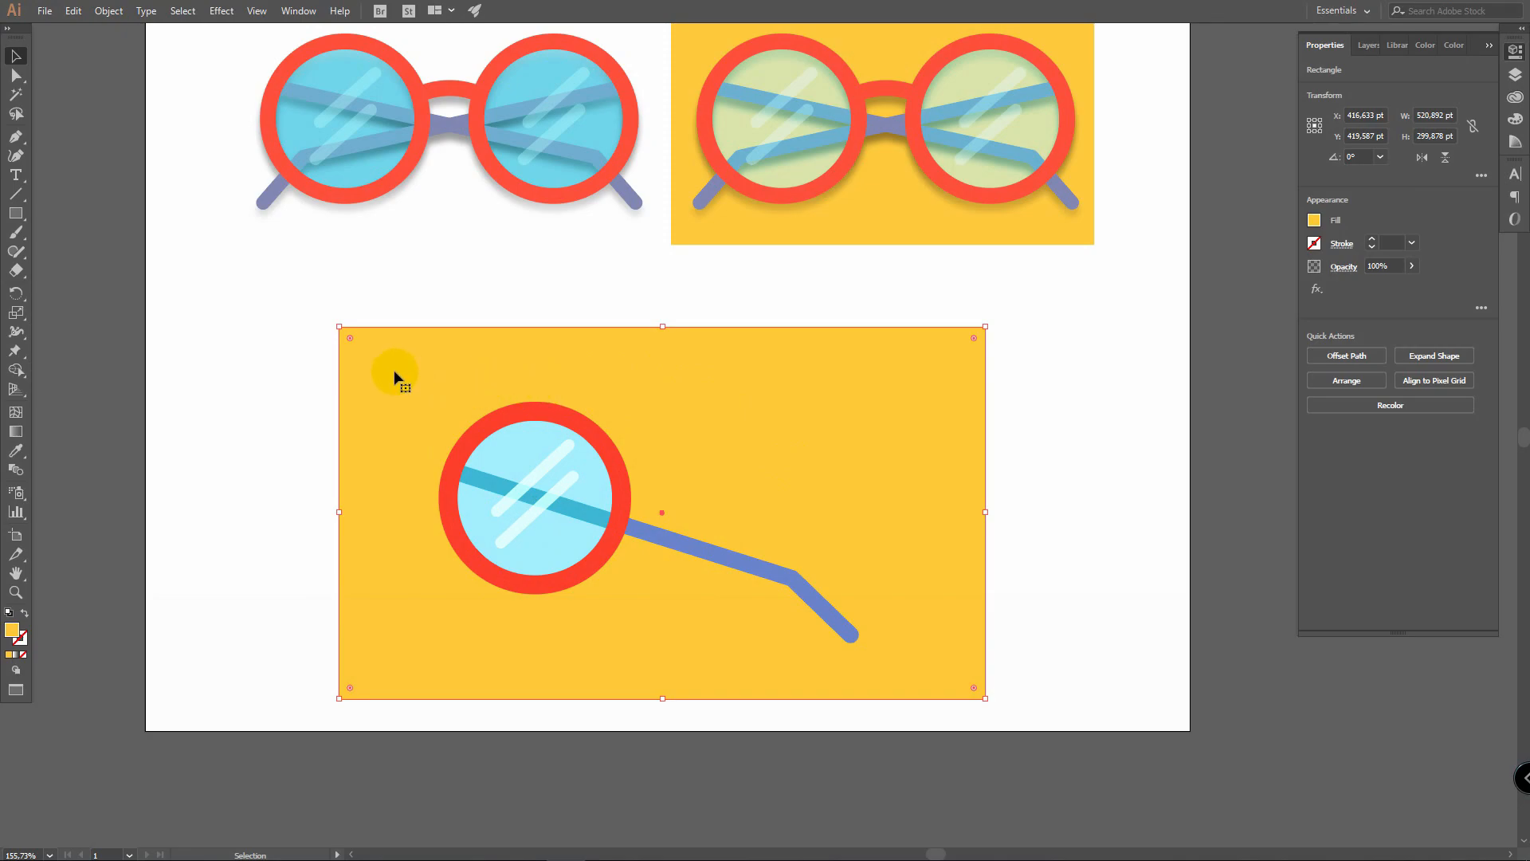
# Step: Slide the yellow rectangle aside to compare the lens over white and yellow, and move it back behind the whole drawing
pyautogui.moveTo(375, 375); pyautogui.dragTo(583, 378)
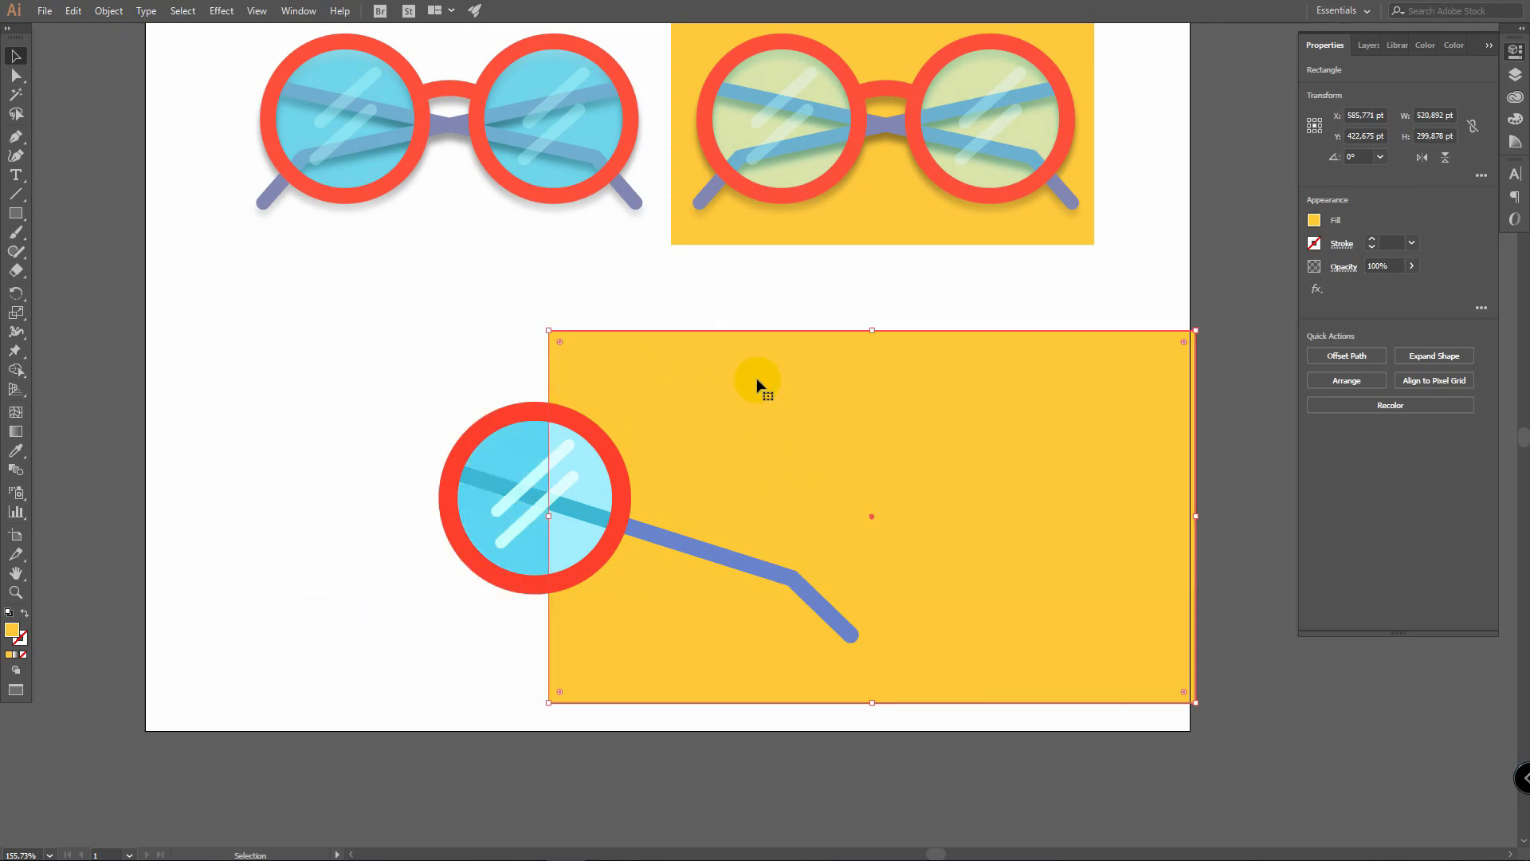
pyautogui.click(761, 291)
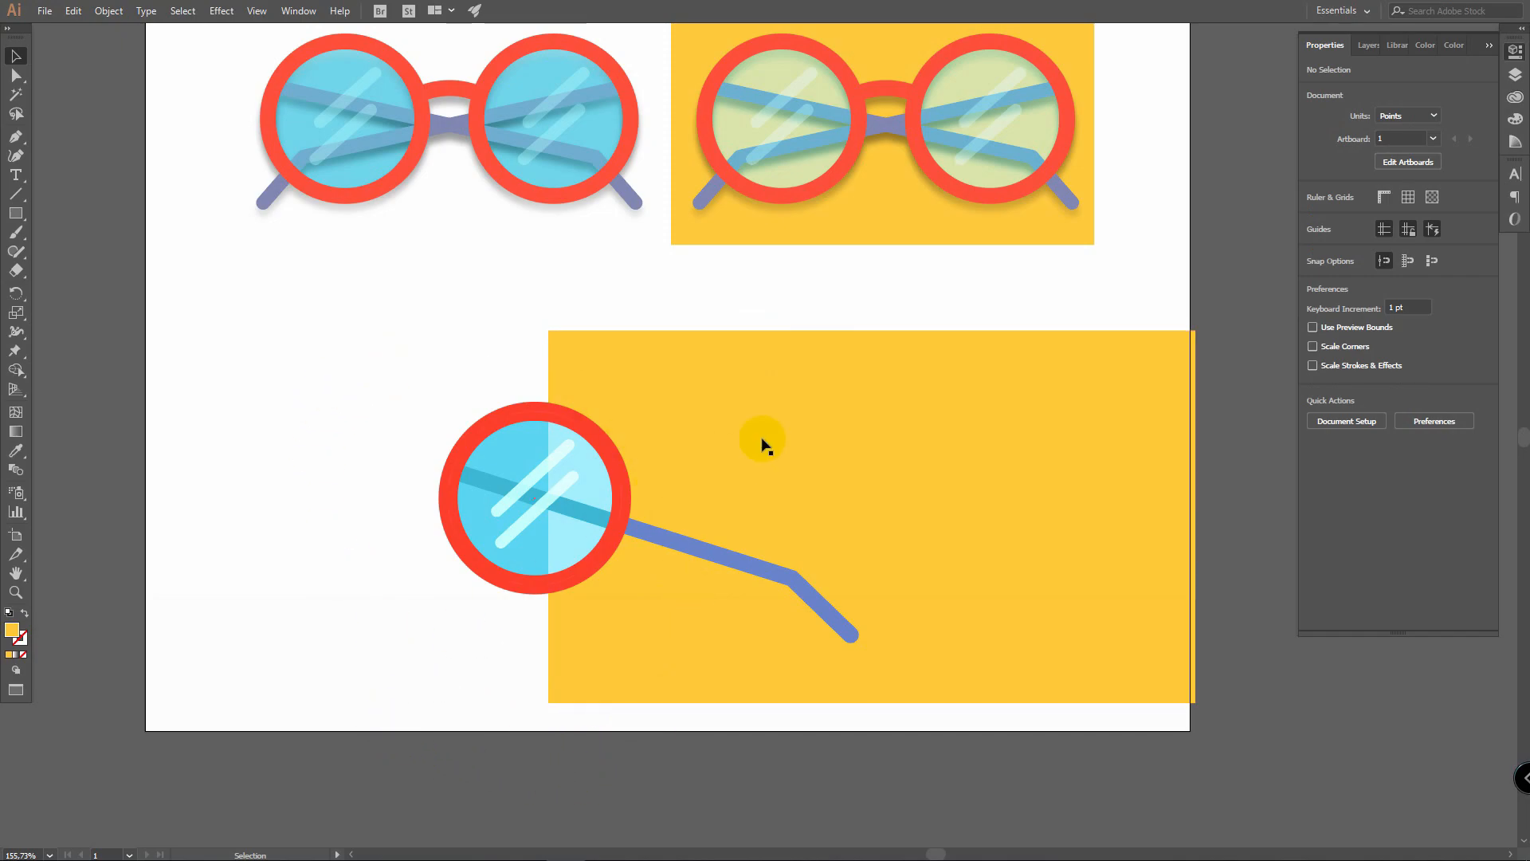
pyautogui.moveTo(933, 388); pyautogui.dragTo(751, 381)
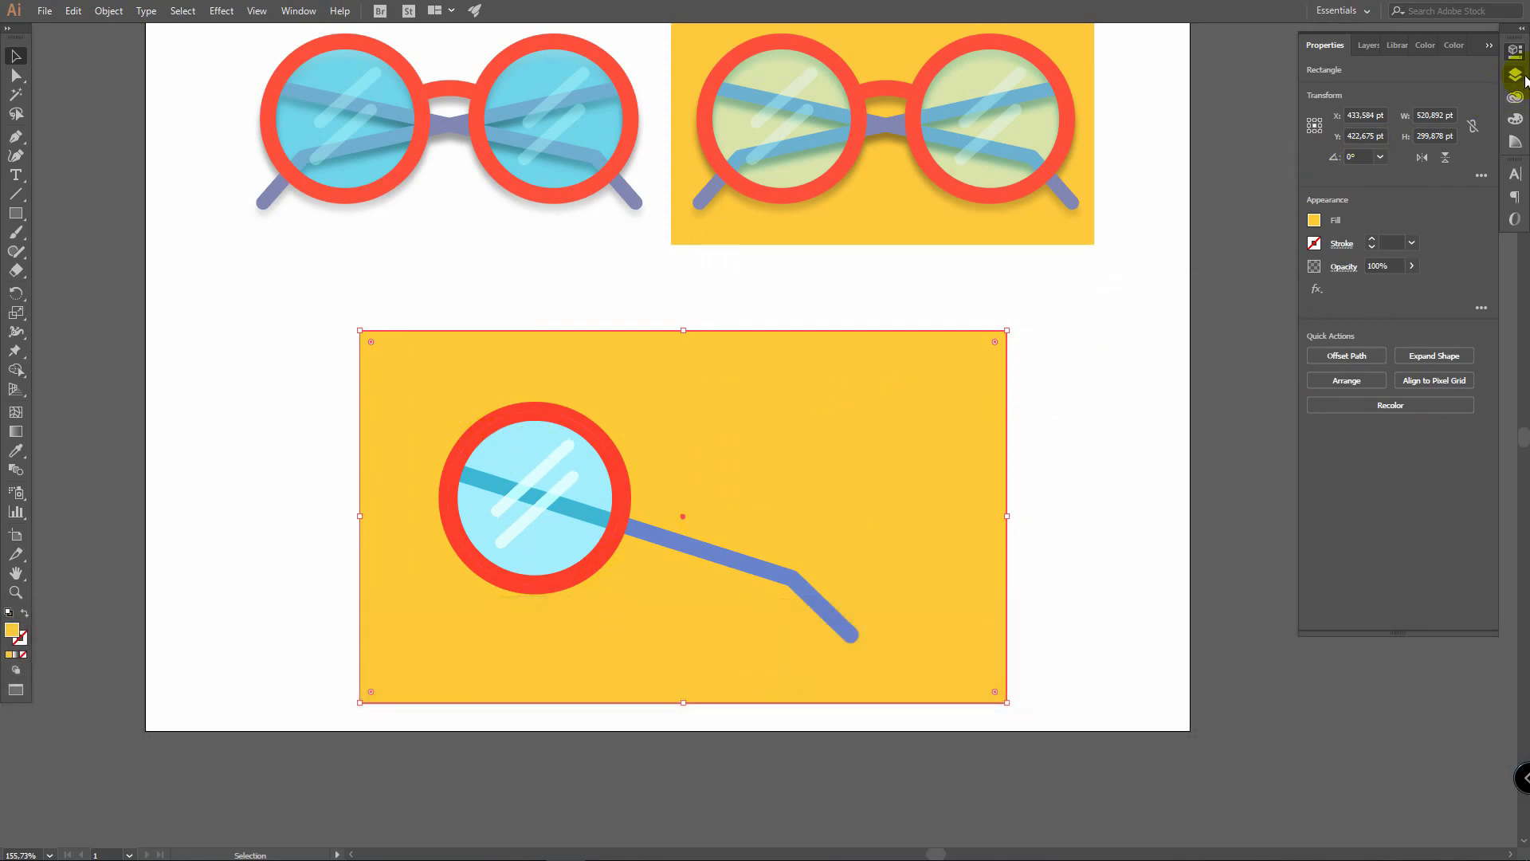
# Step: Select the upper of the two blue lens ellipses, the one with Color blending, and set its opacity to 50%
pyautogui.click(1516, 76)
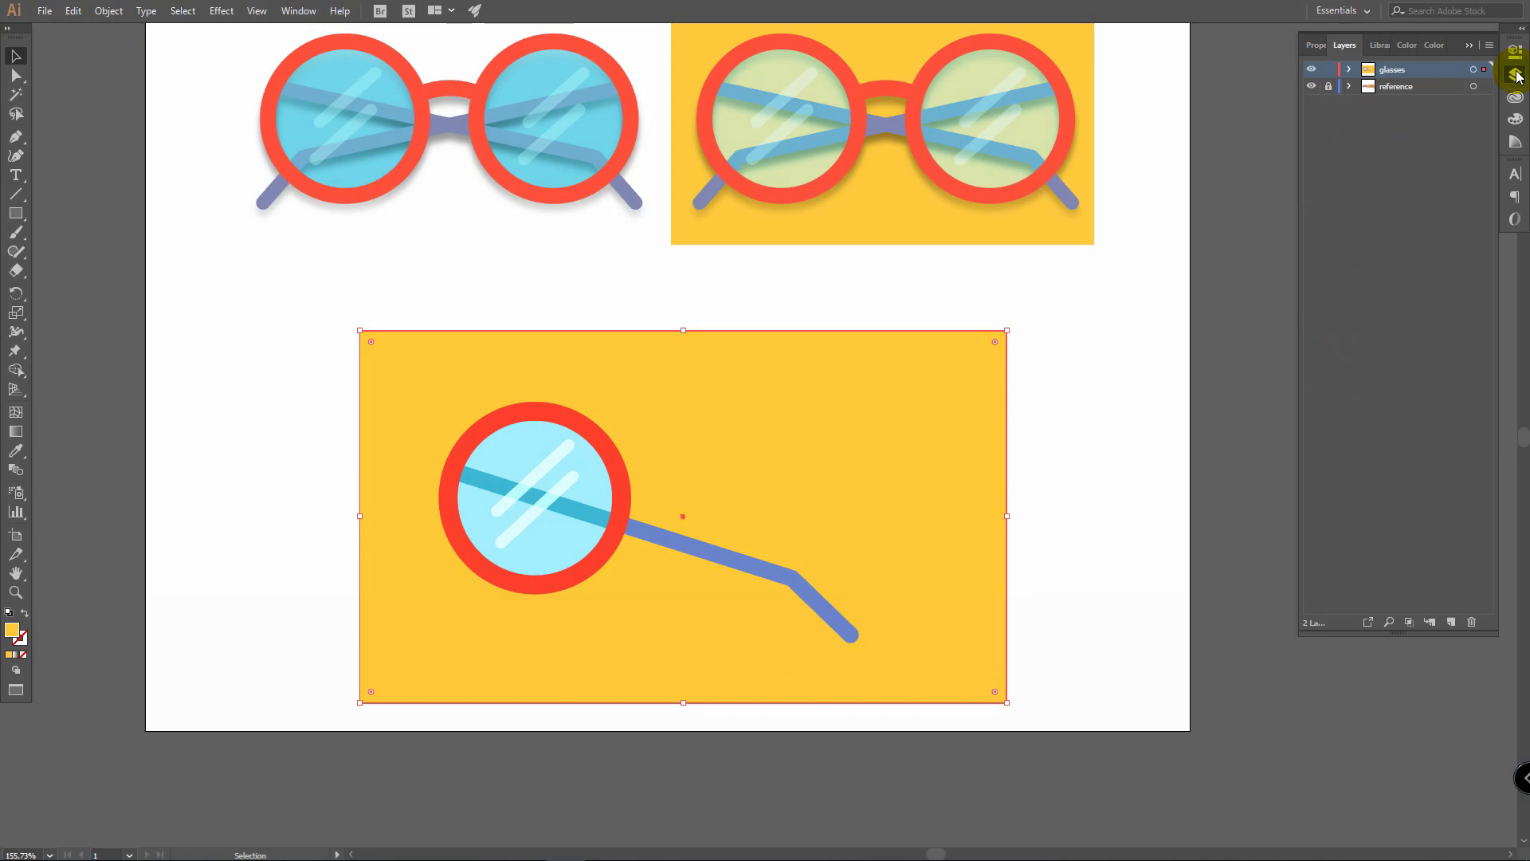
pyautogui.click(1350, 70)
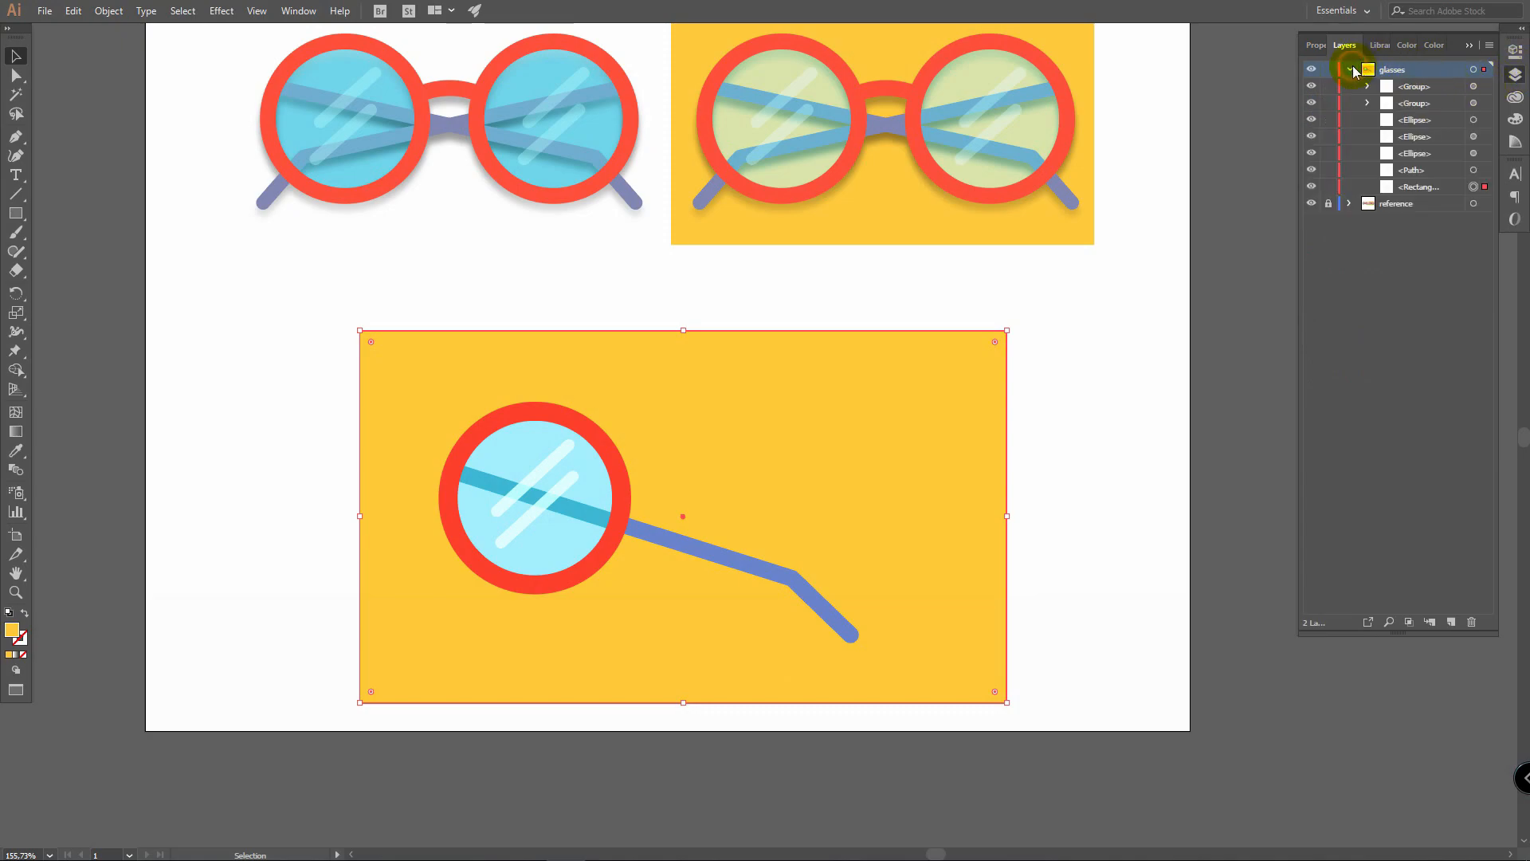
pyautogui.click(1474, 153)
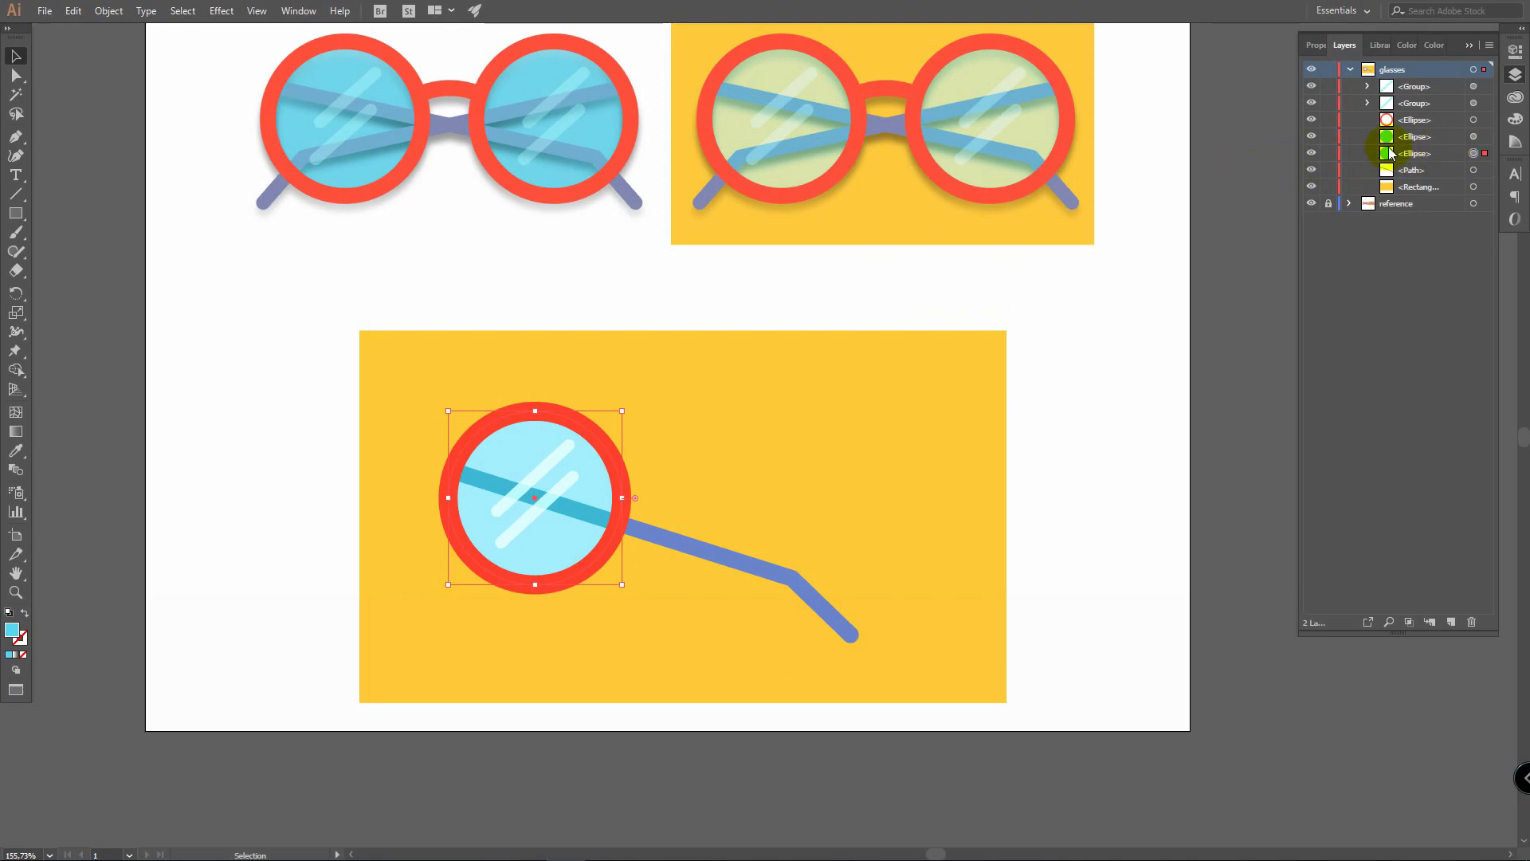
pyautogui.click(1487, 137)
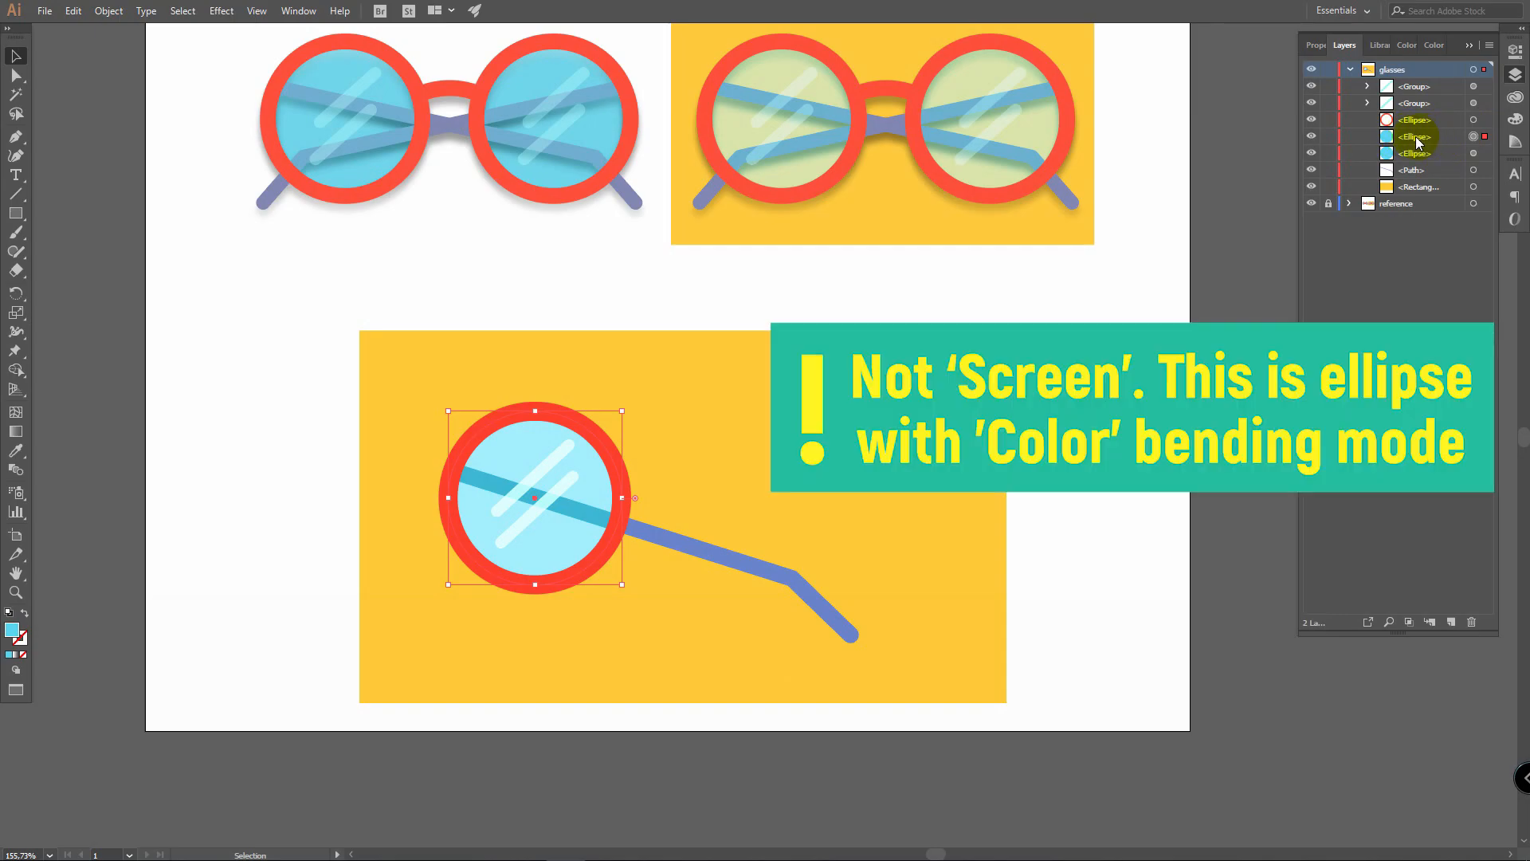
pyautogui.click(1515, 51)
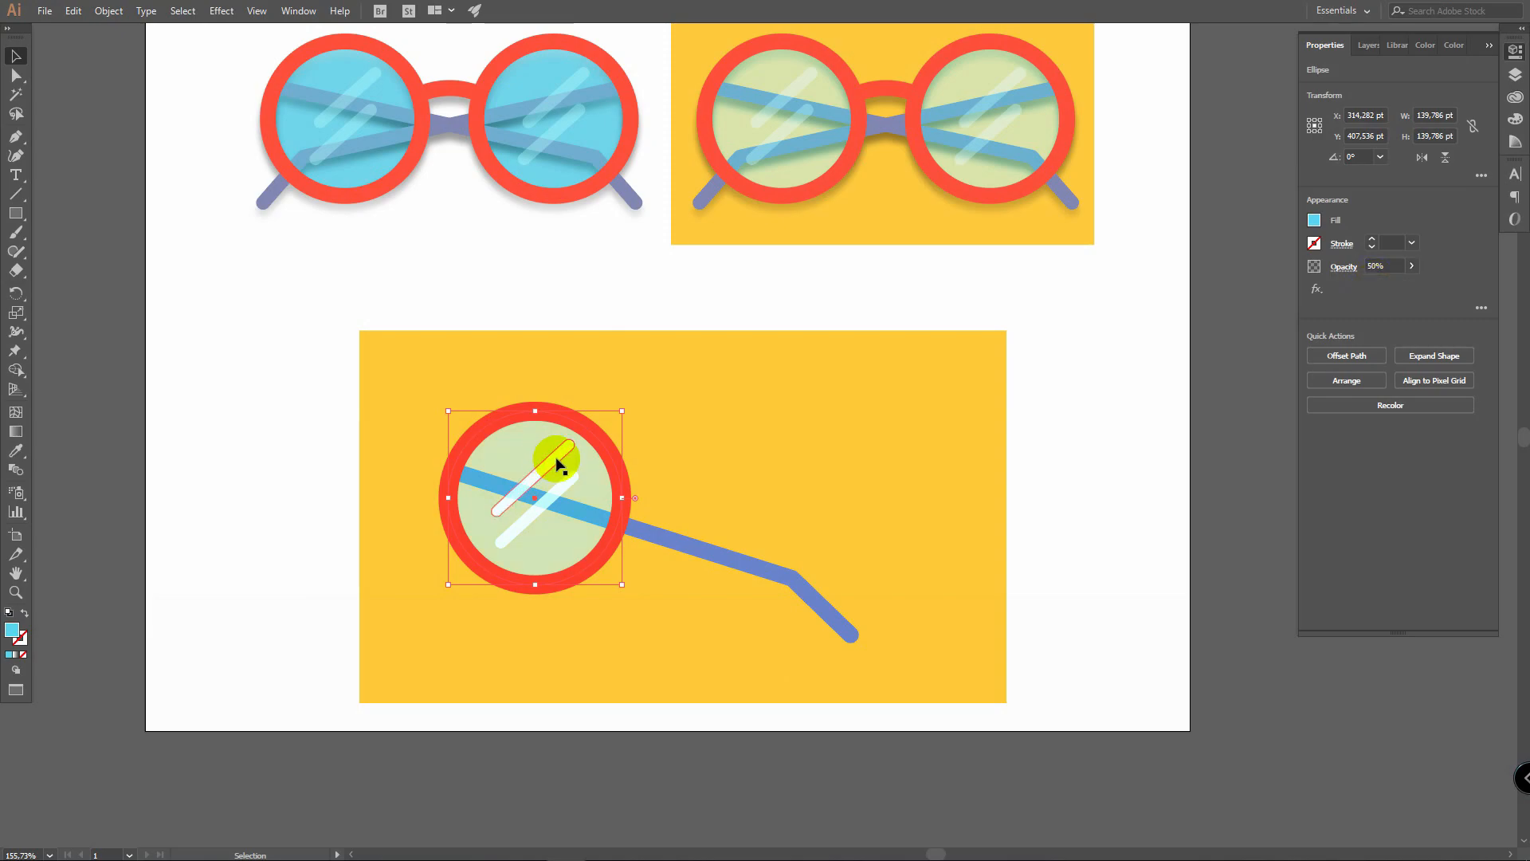
# Step: Reduce the opacity of both light reflection stripes on the lens to 40%
pyautogui.click(558, 488)
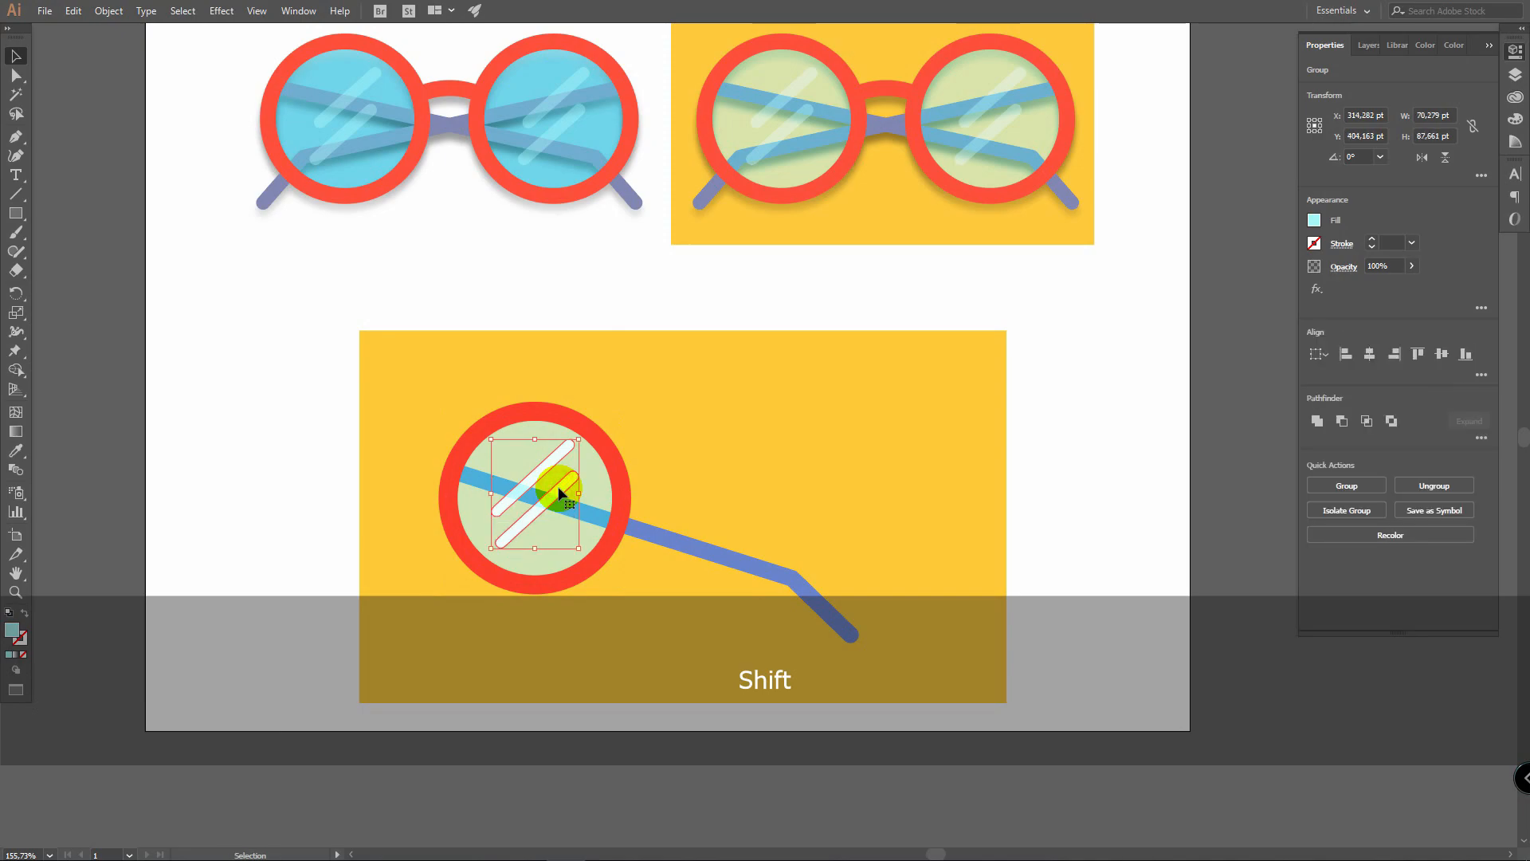
pyautogui.press('a')
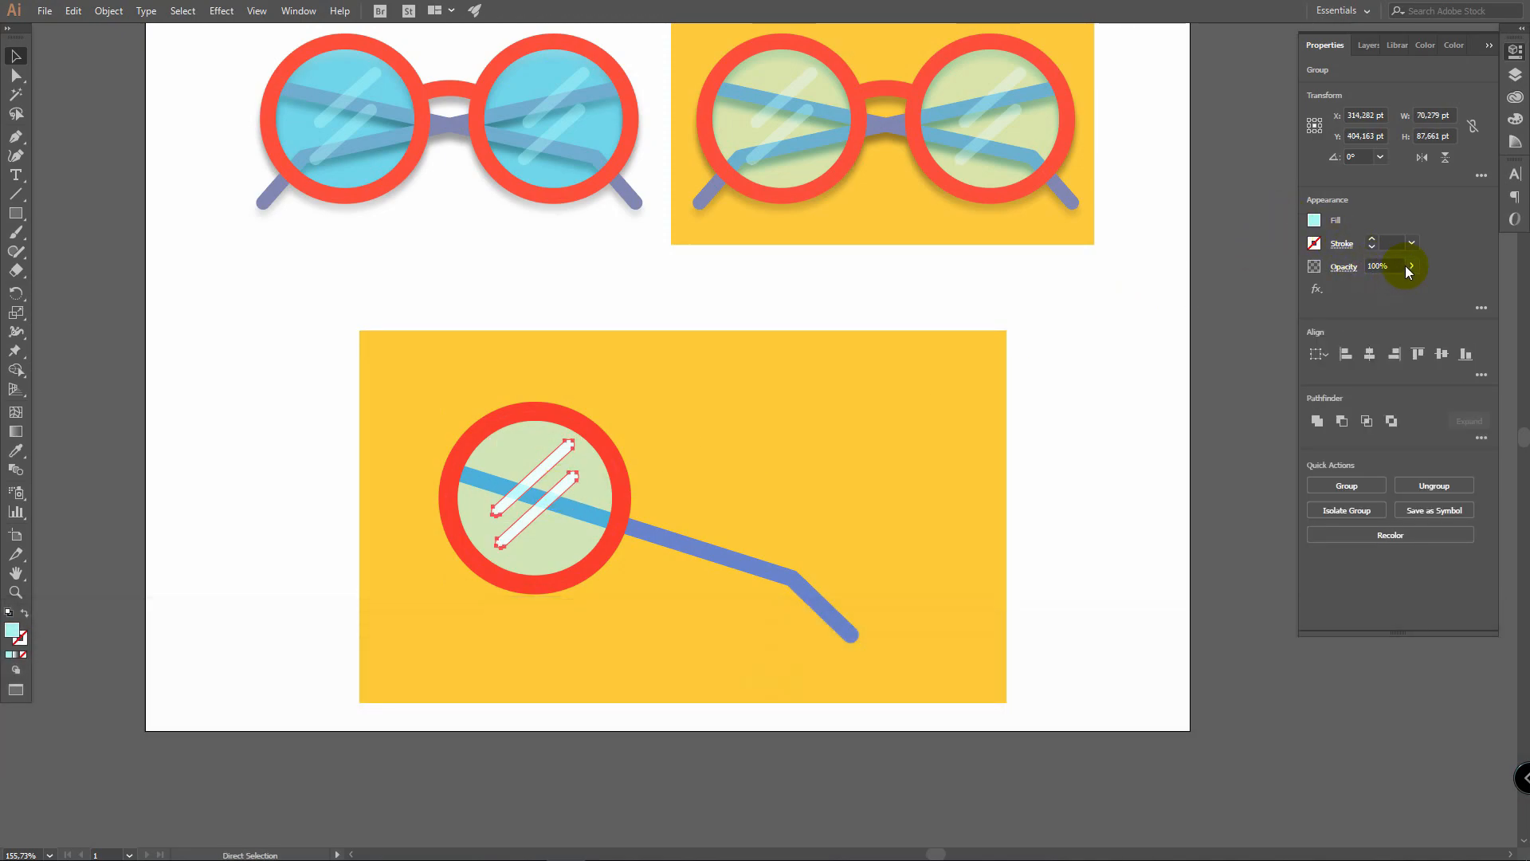
pyautogui.moveTo(1379, 287); pyautogui.dragTo(1374, 287)
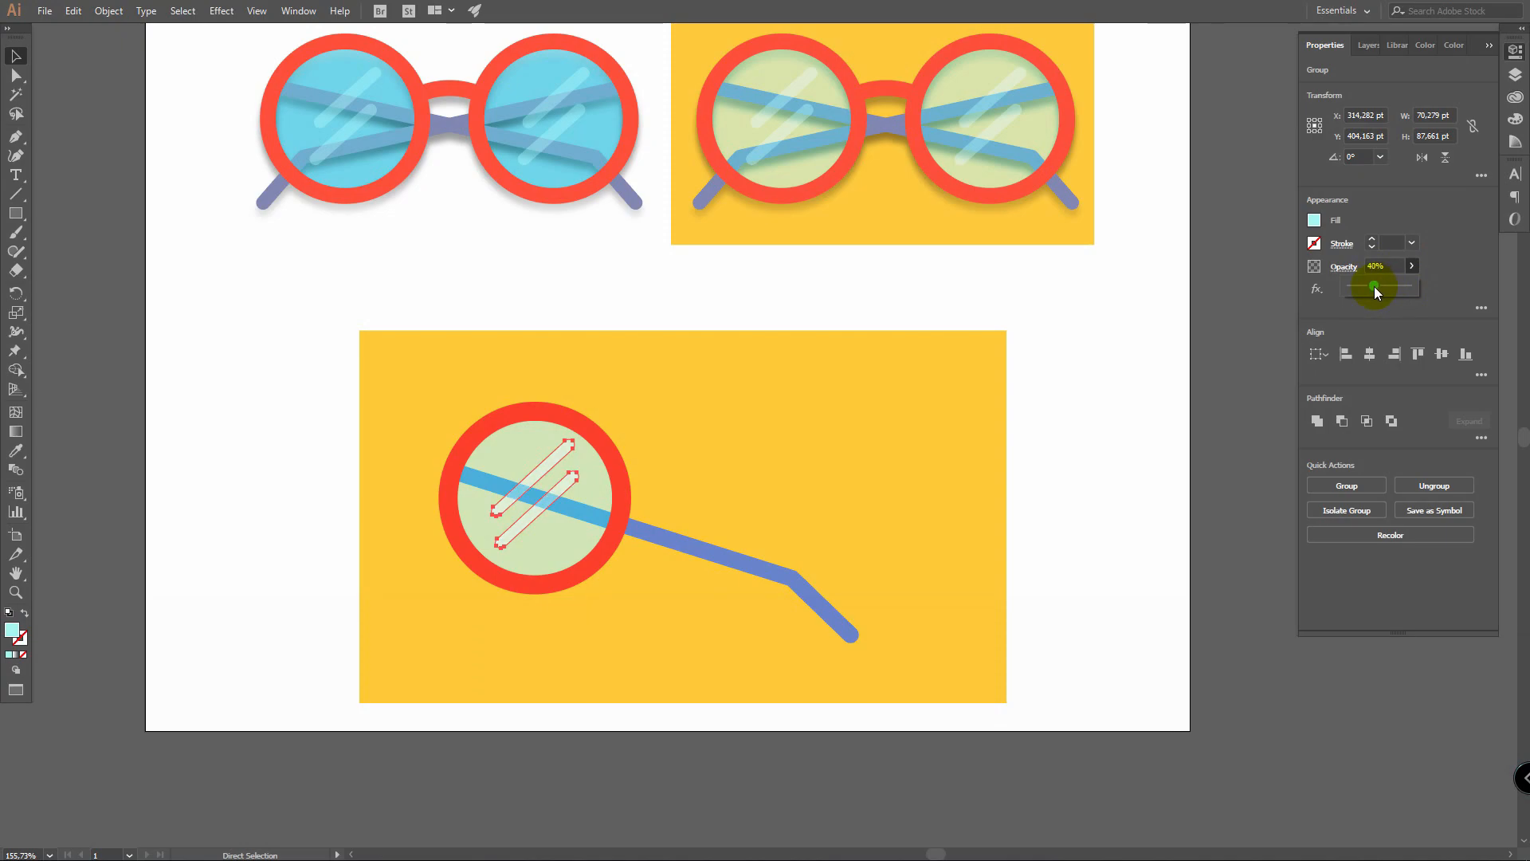
pyautogui.press('v')
pyautogui.click(1040, 350)
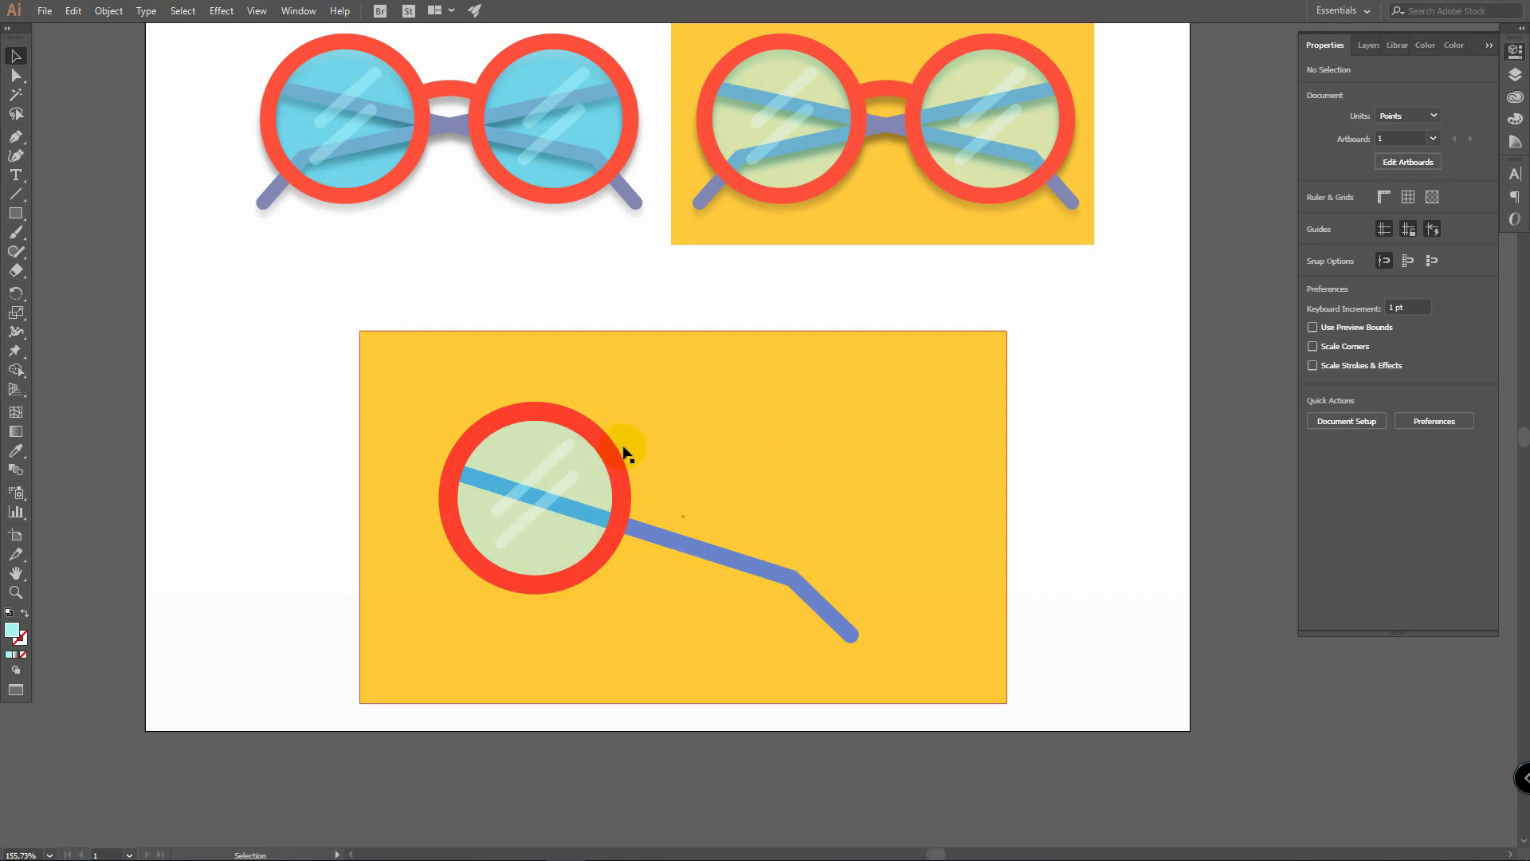
# Step: Lock the yellow background rectangle in the glasses layer
pyautogui.click(877, 375)
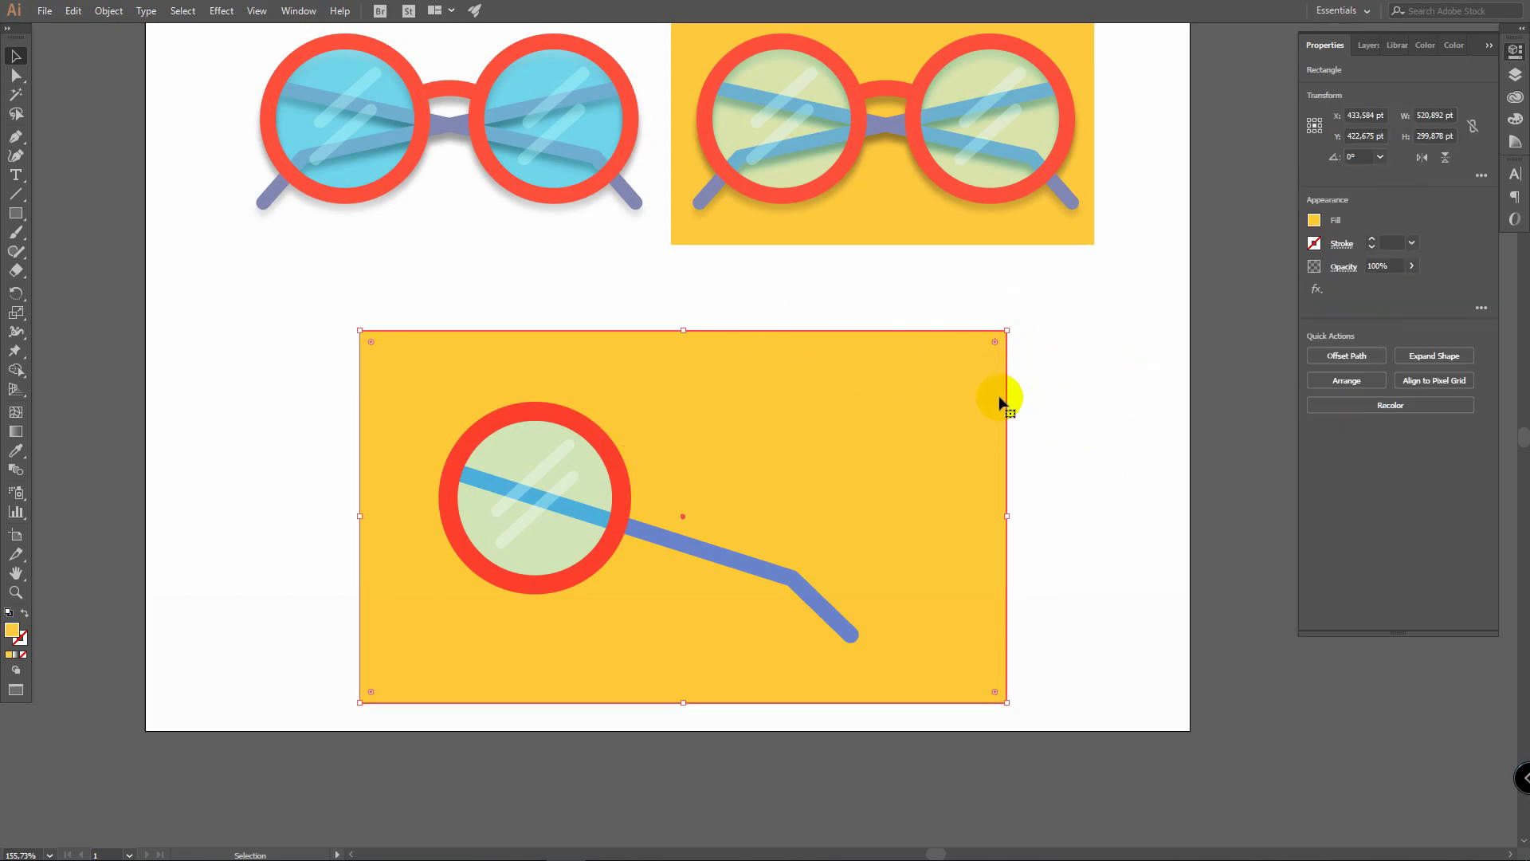
pyautogui.click(1517, 75)
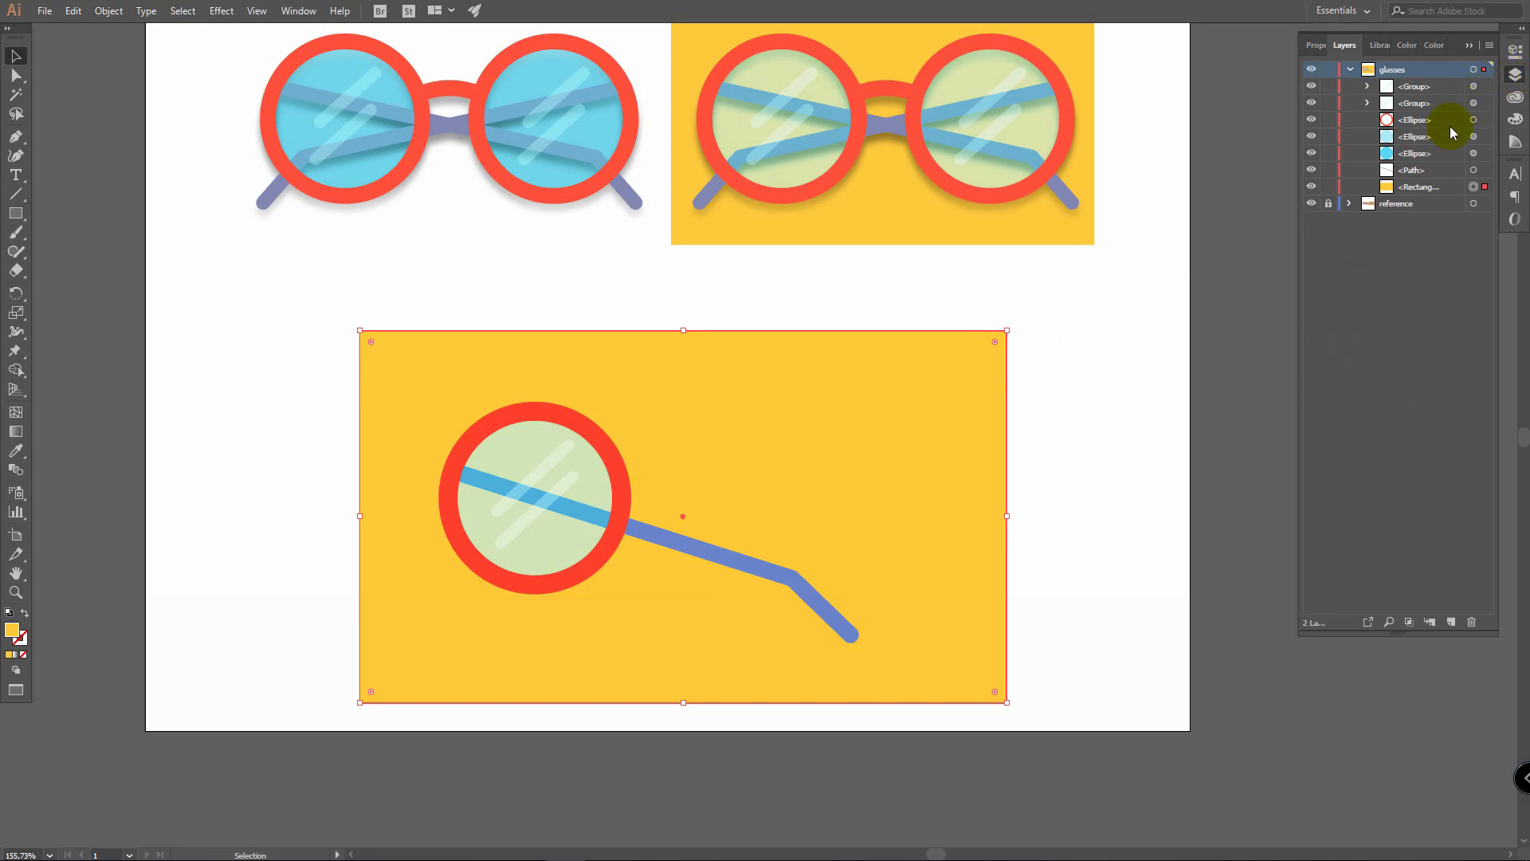
pyautogui.click(1328, 187)
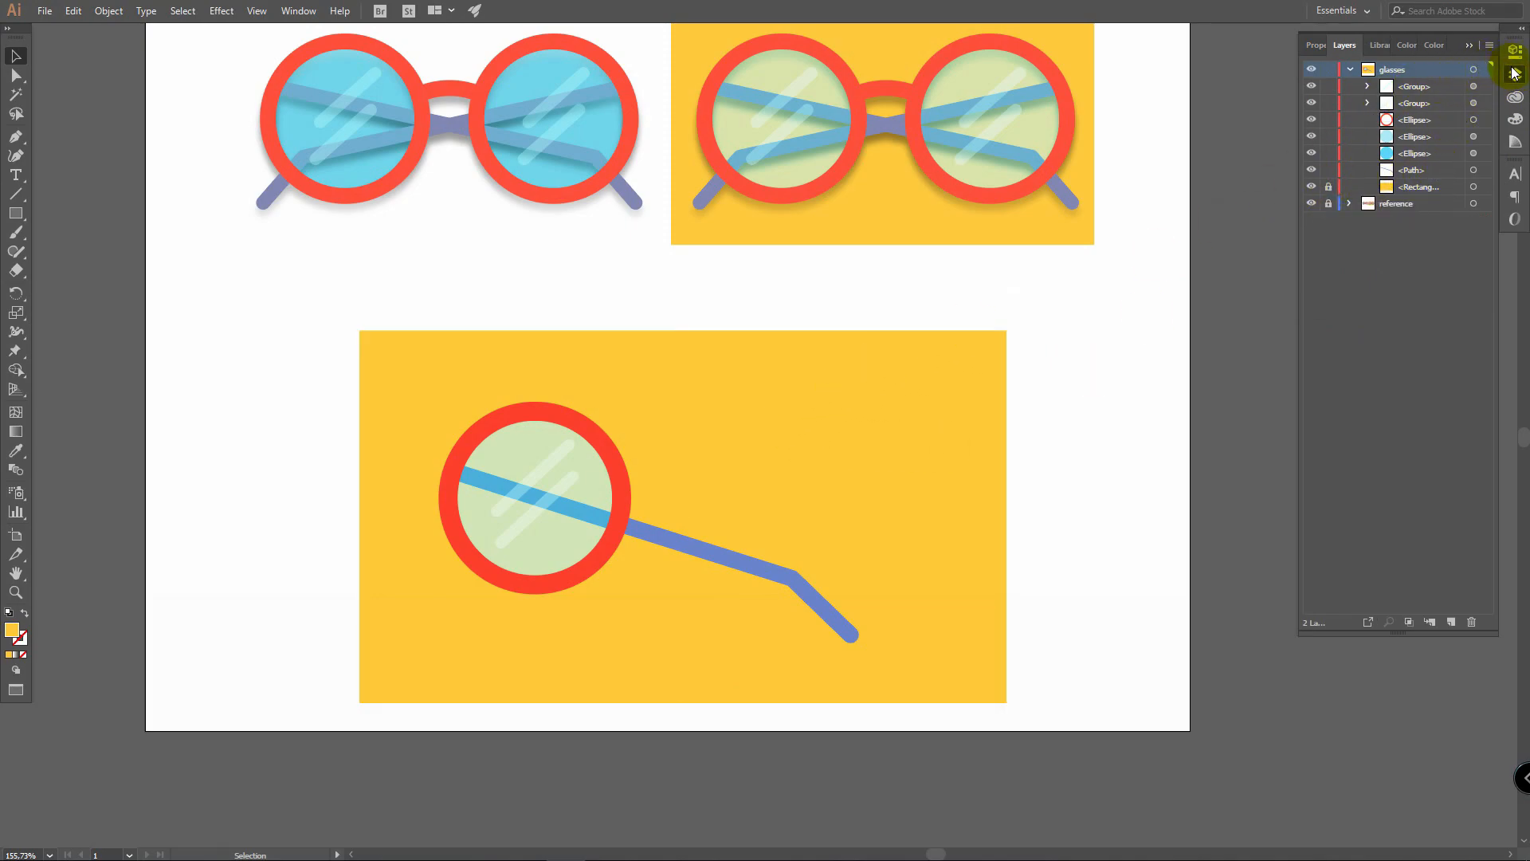
# Step: Duplicate the frame, lens ellipses, reflections and temple in place in front of the originals
pyautogui.moveTo(998, 680); pyautogui.dragTo(998, 678)
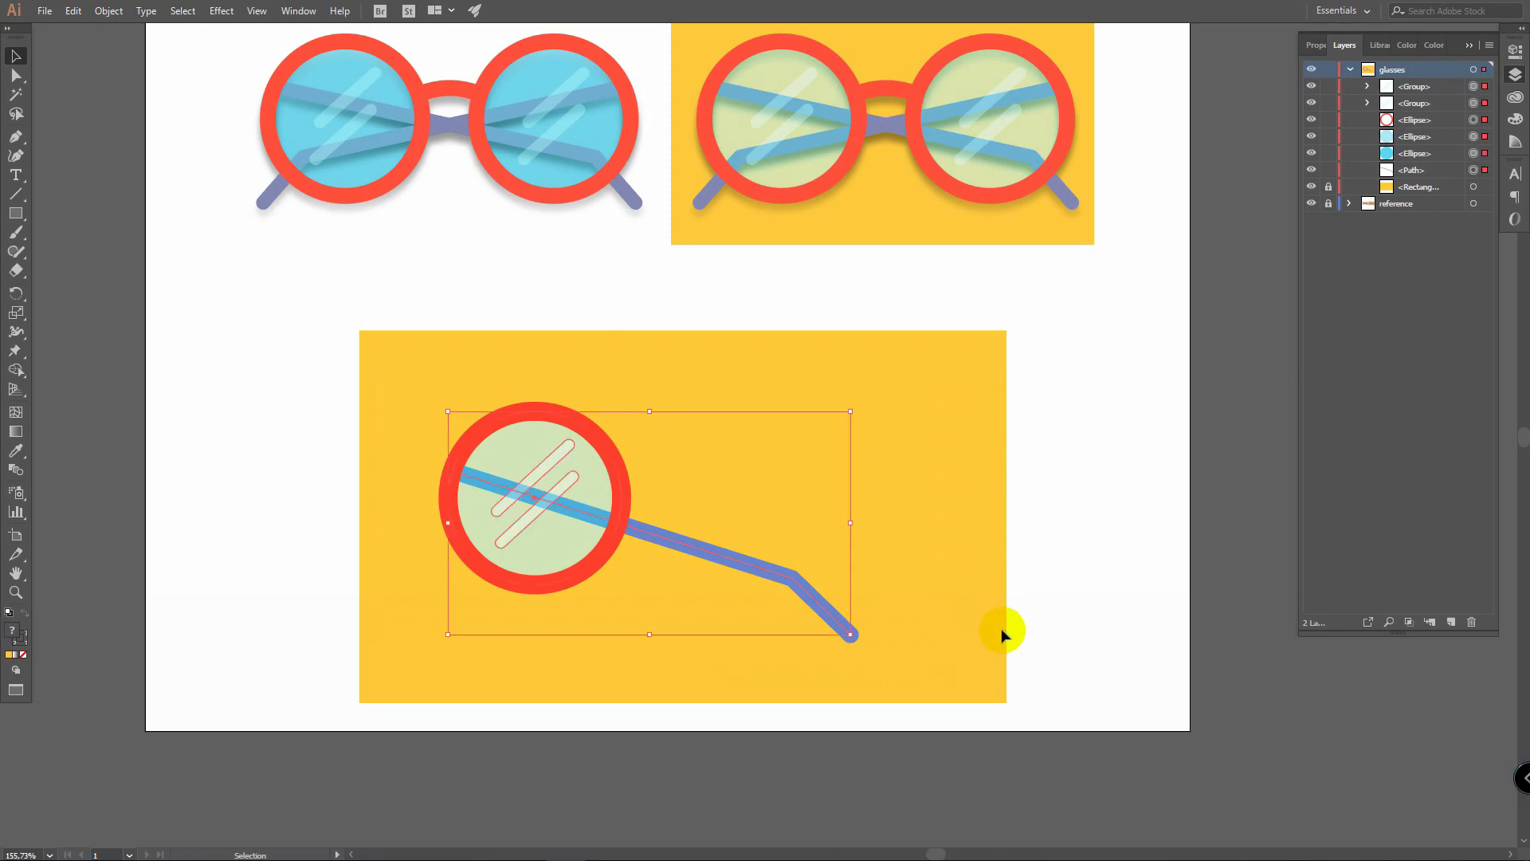
pyautogui.hotkey('ctrl', 'c')
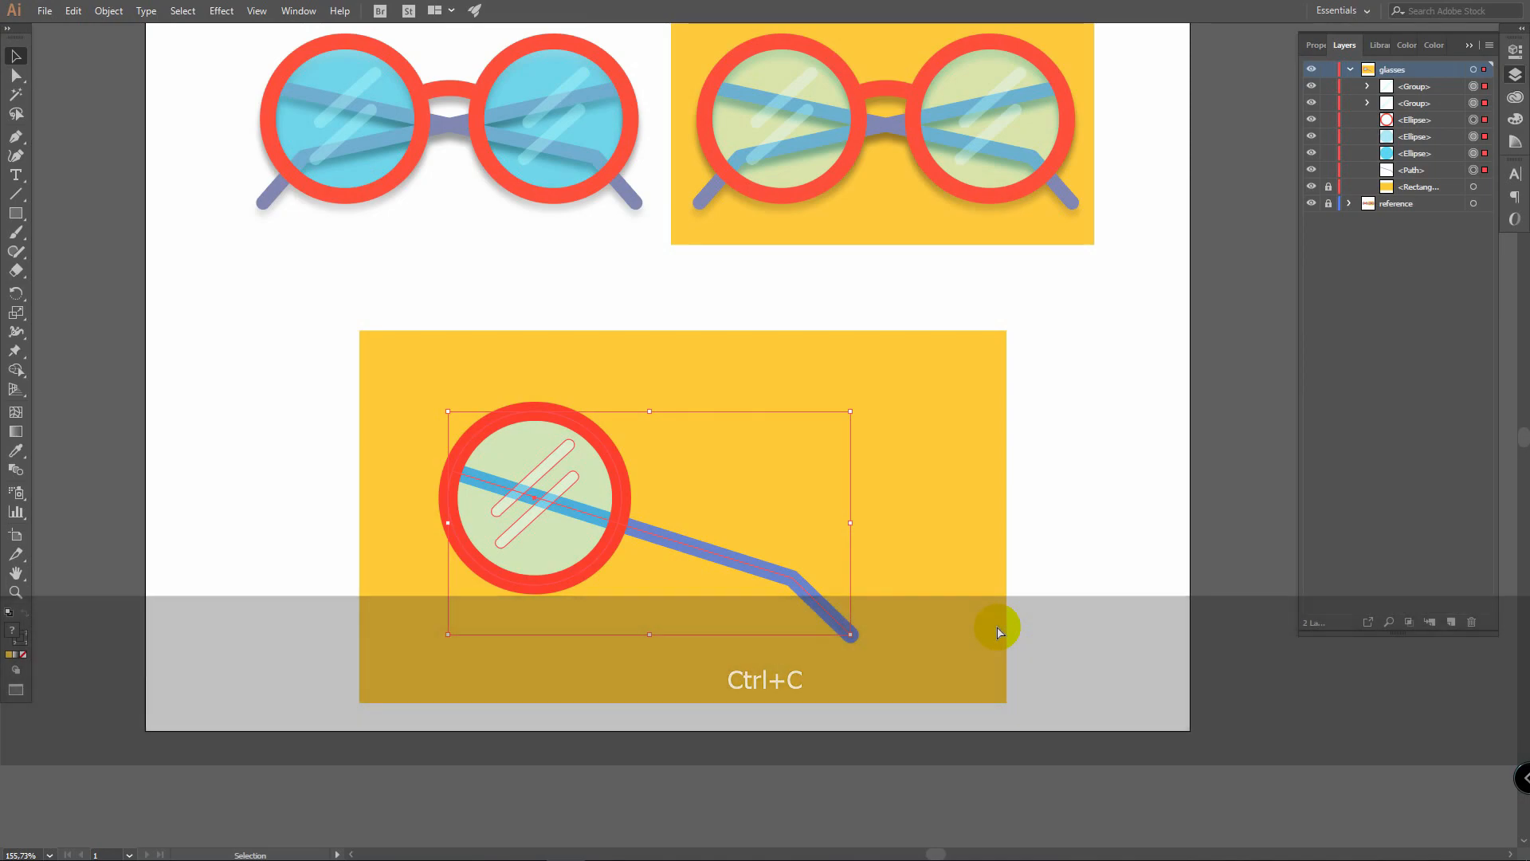
pyautogui.hotkey('ctrl', 'f')
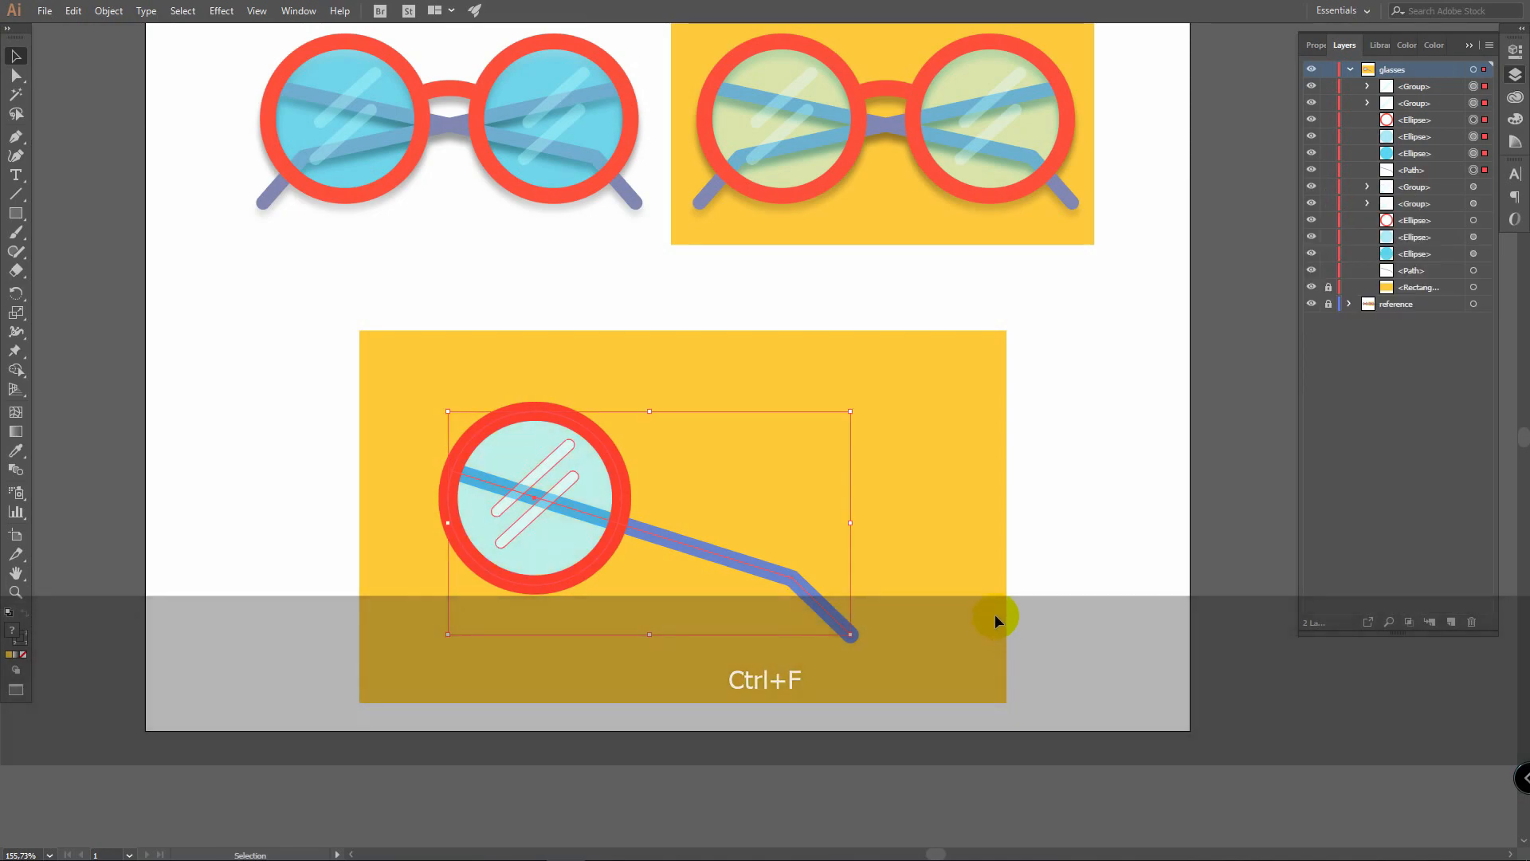
# Step: Flip the duplicated half of the glasses horizontally and shift it about 6 pt to the right
pyautogui.click(1517, 53)
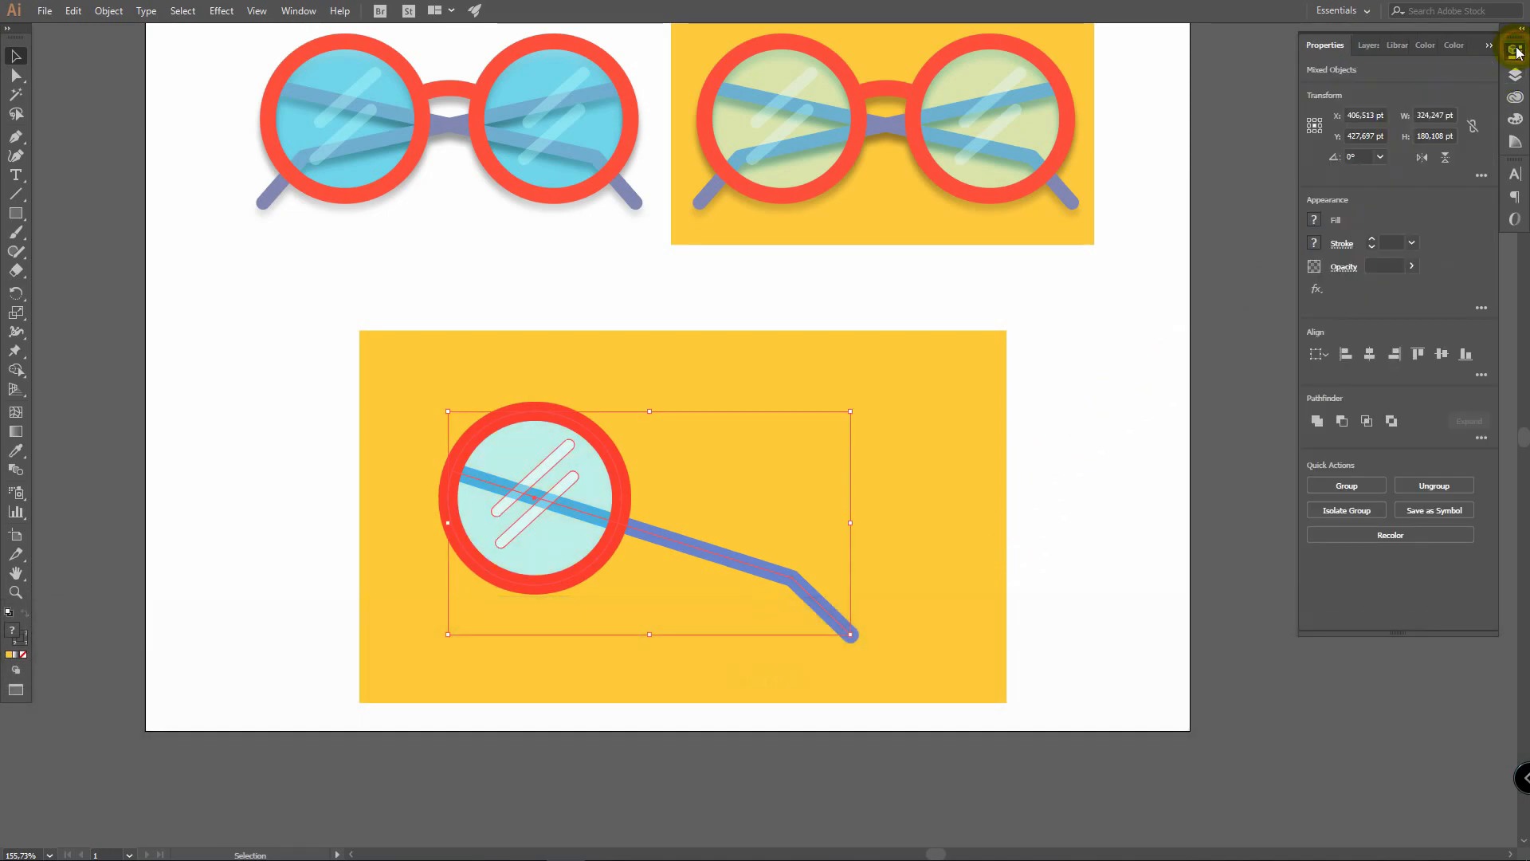
pyautogui.click(1424, 159)
pyautogui.moveTo(837, 452); pyautogui.dragTo(853, 450)
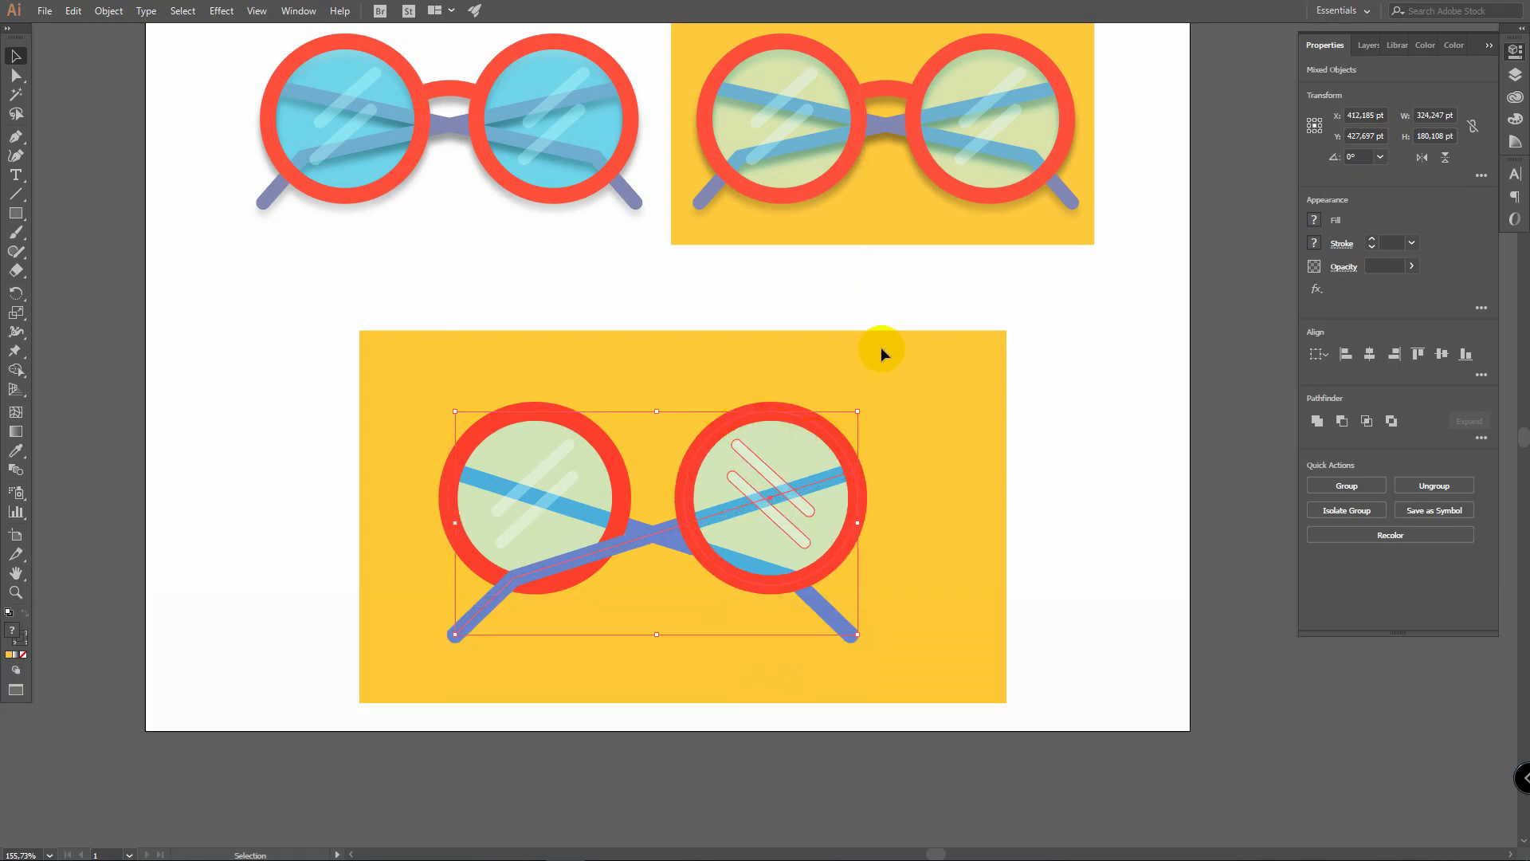
pyautogui.click(1015, 381)
# Step: Move the mirrored temple path down the stacking order to directly above the yellow rectangle, beneath the original temple
pyautogui.click(615, 546)
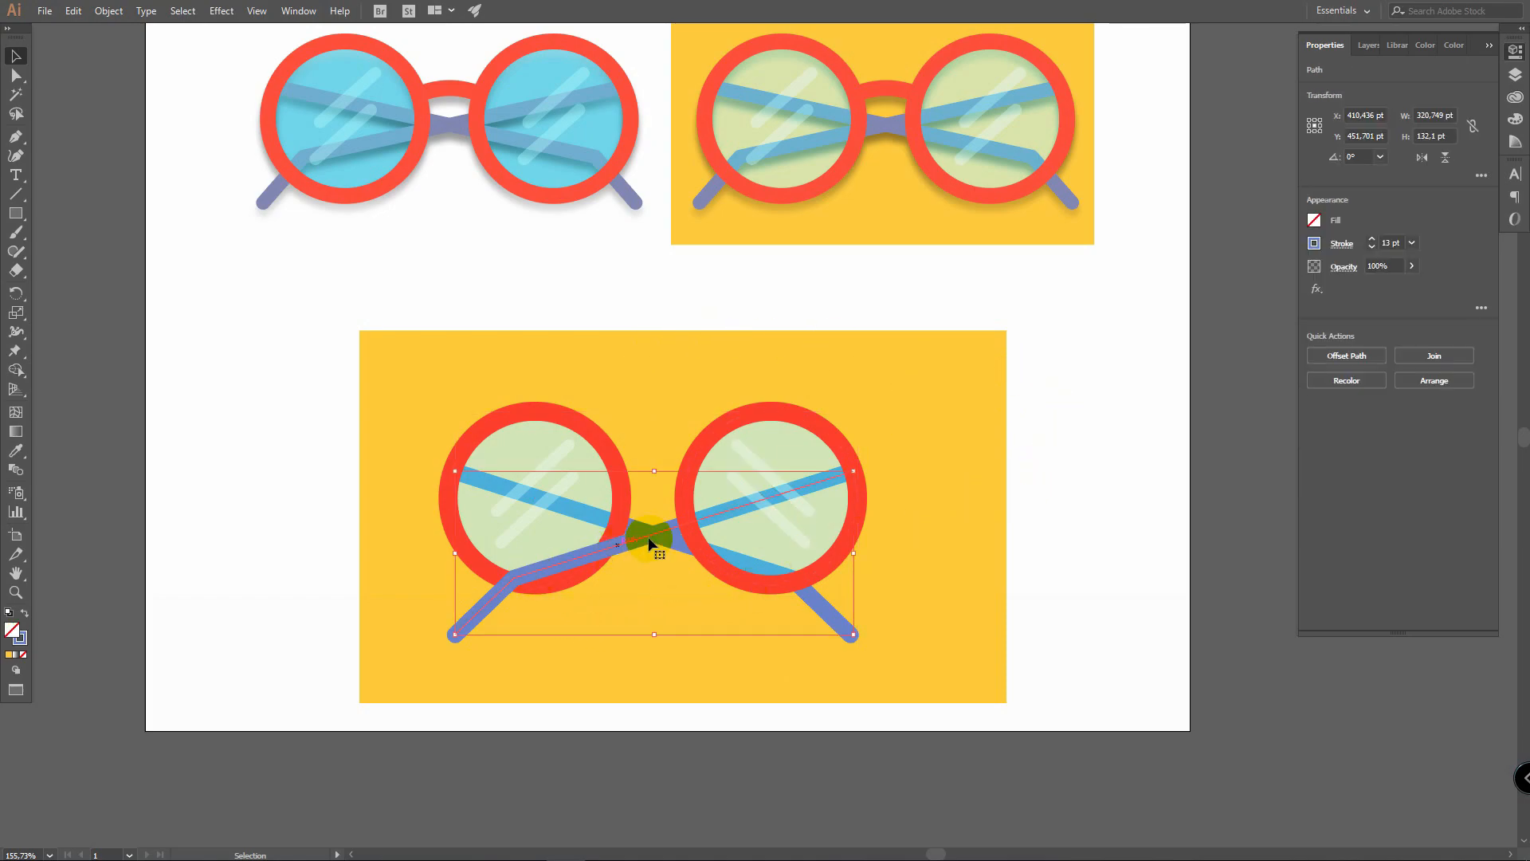
pyautogui.click(1514, 76)
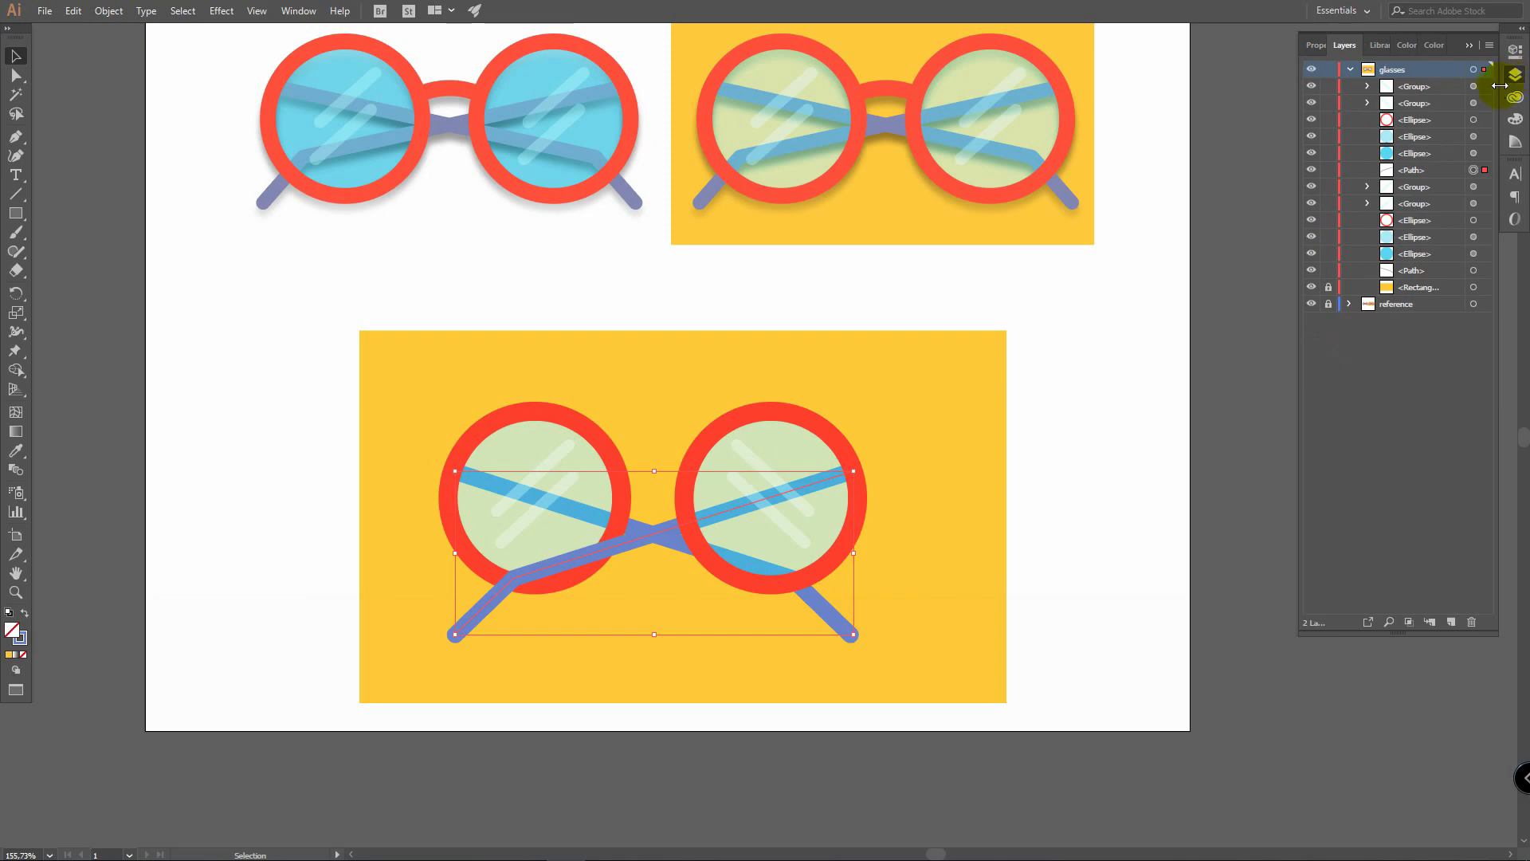
pyautogui.moveTo(1416, 171); pyautogui.dragTo(1425, 284)
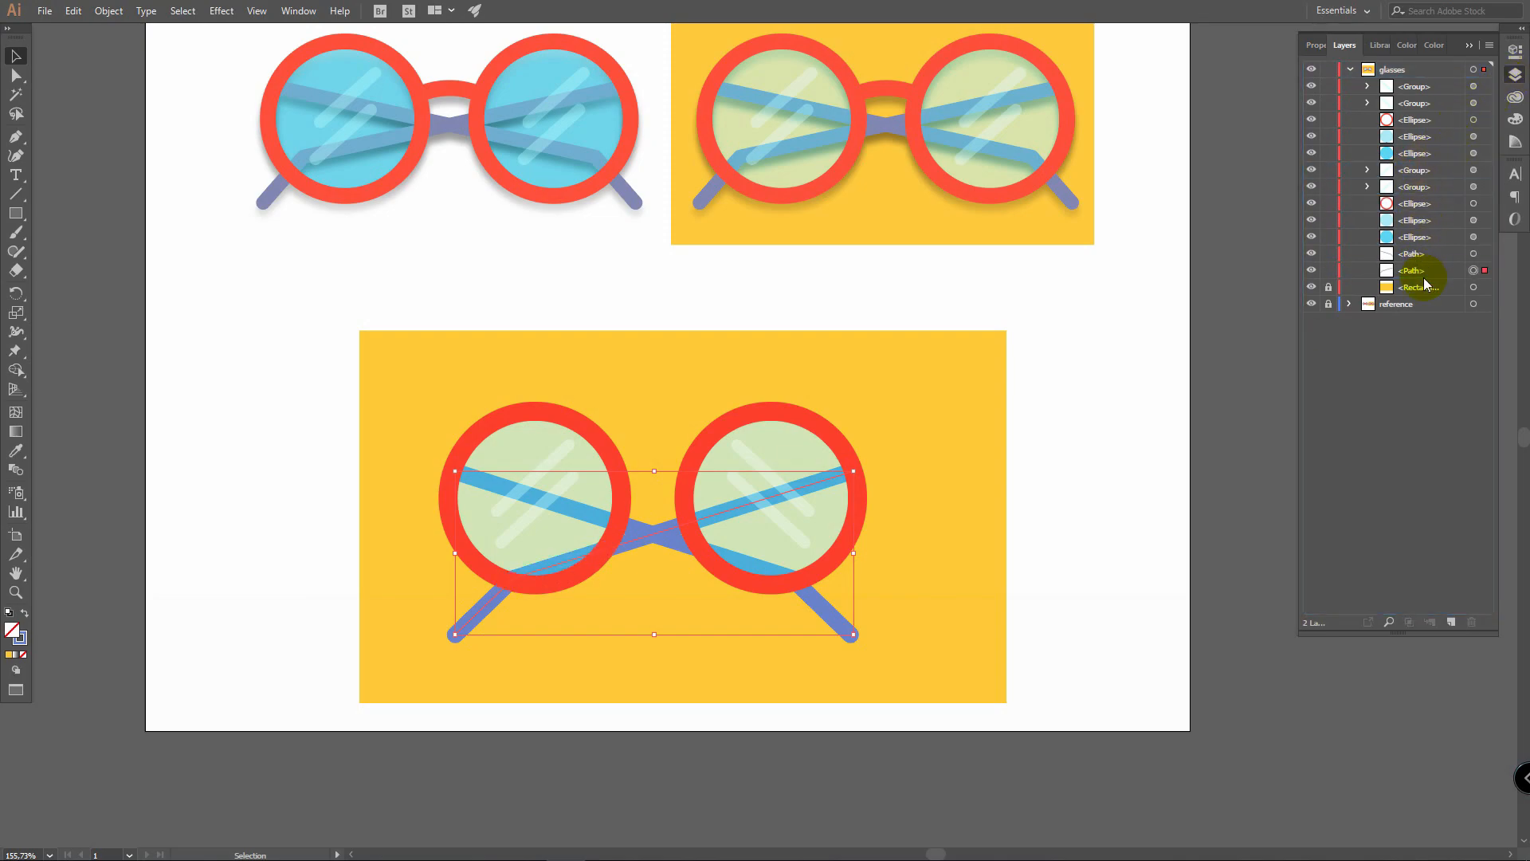
# Step: Shorten both temples vertically together to about 106 pt high, keeping their upper ends in place
pyautogui.click(1425, 273)
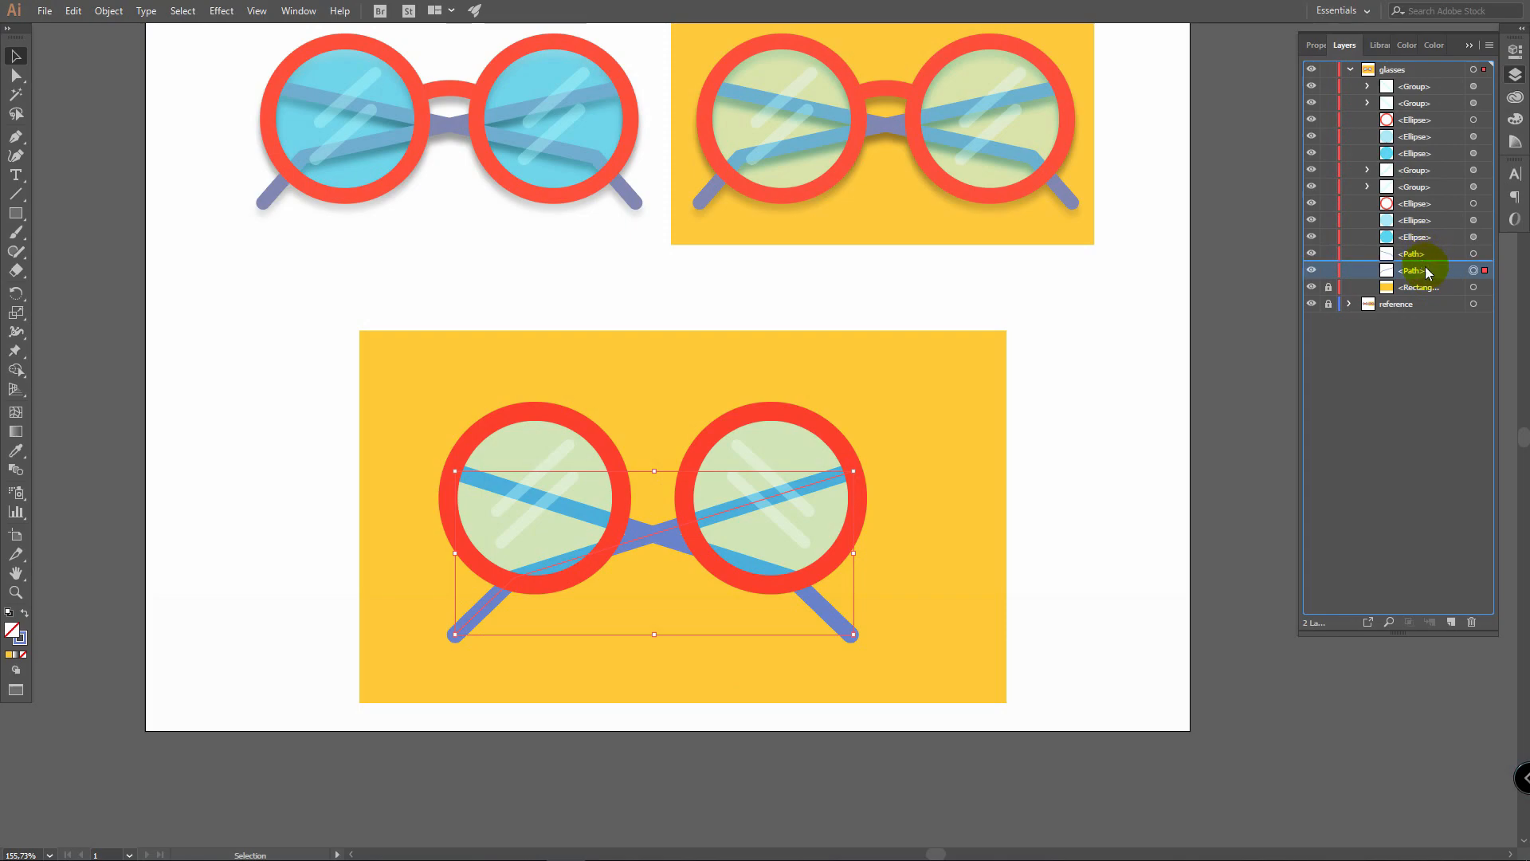
pyautogui.click(1036, 438)
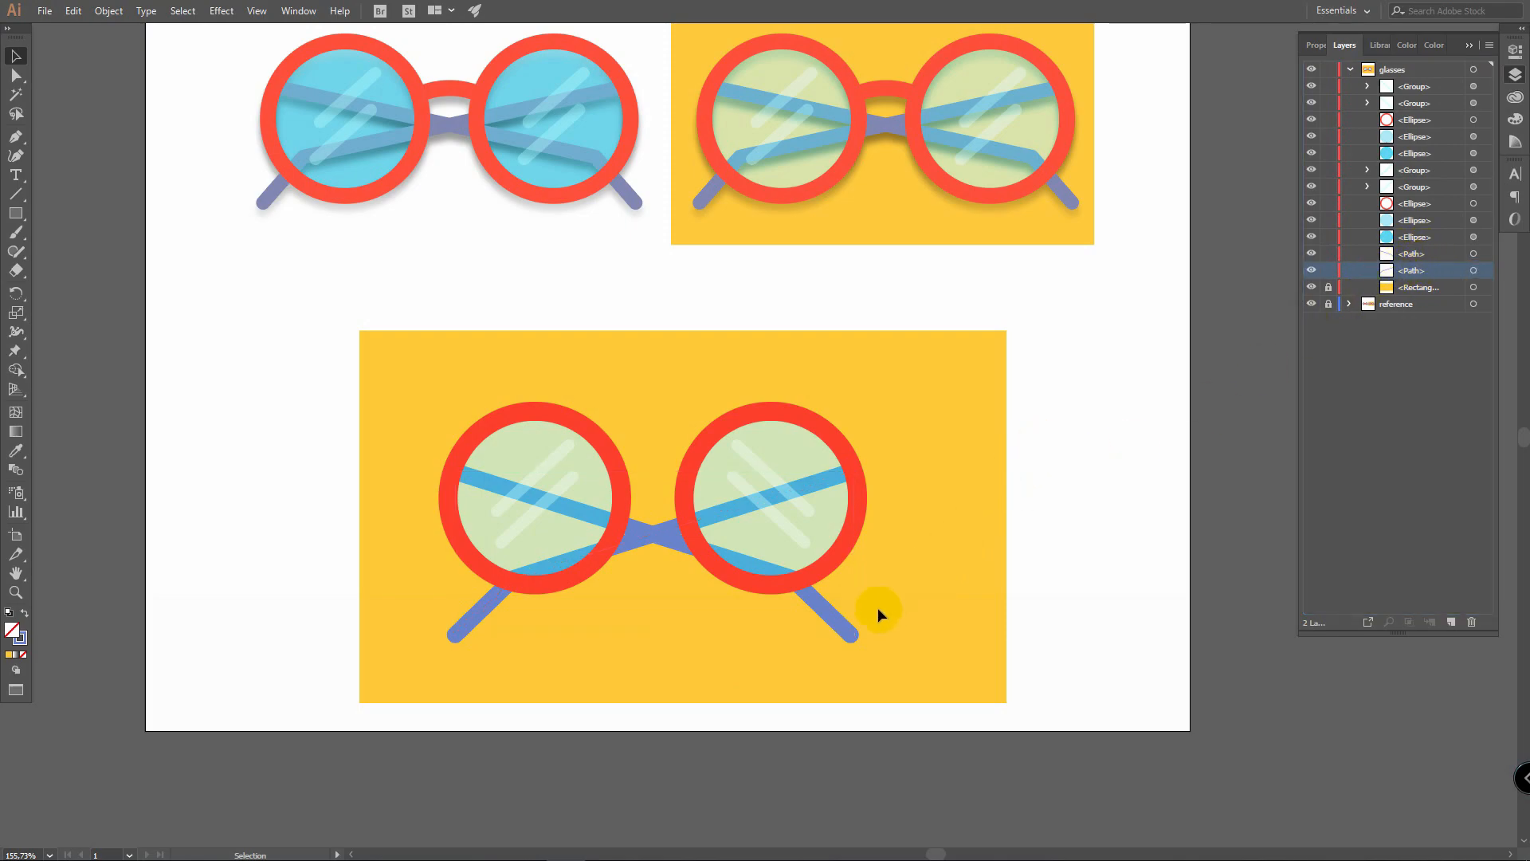
pyautogui.click(850, 628)
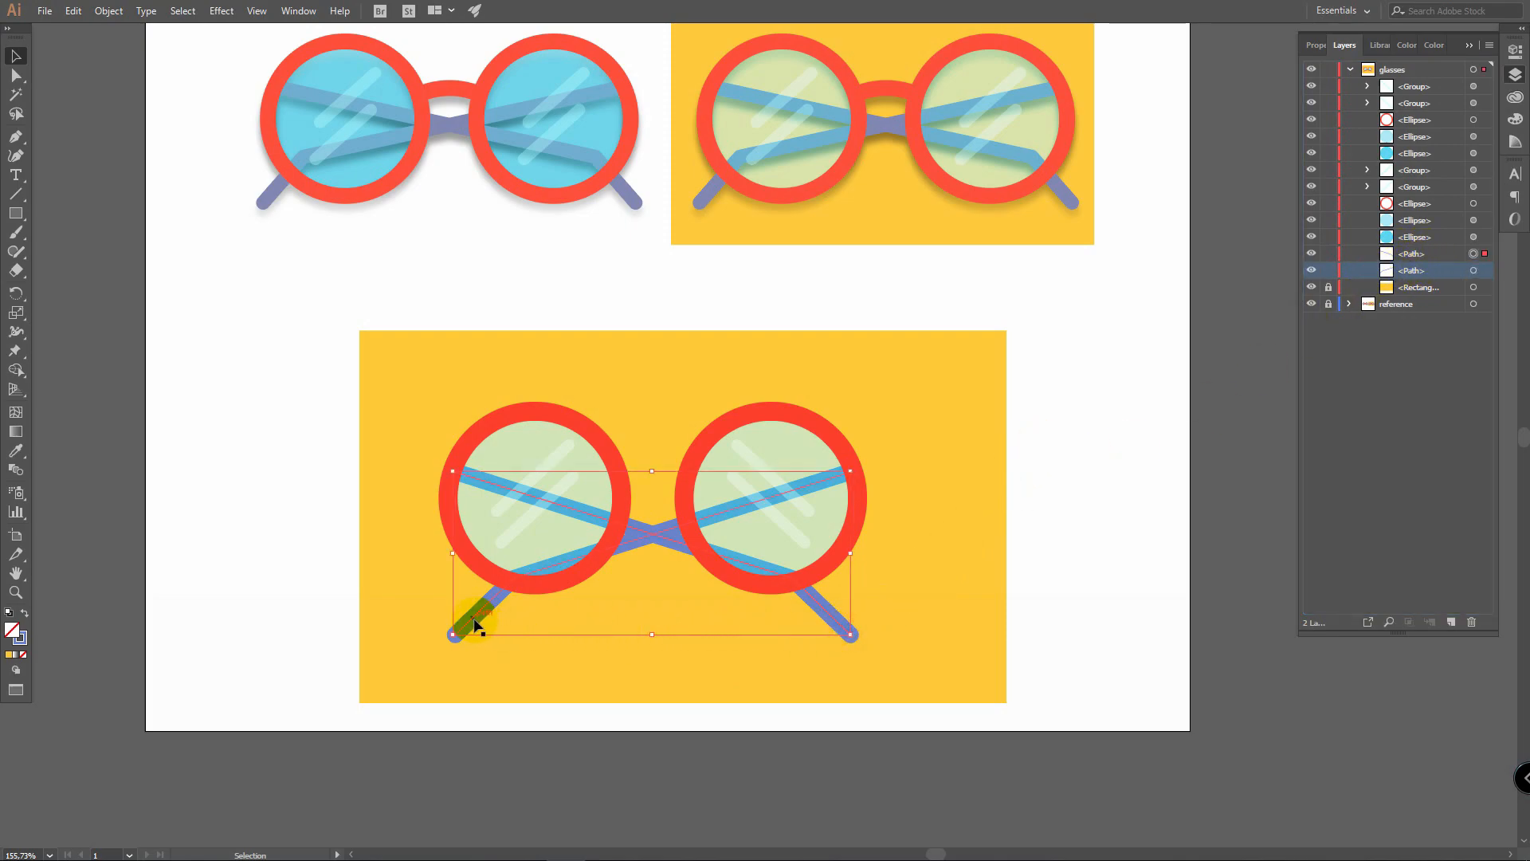
pyautogui.keyDown('shift'); pyautogui.click(475, 624); pyautogui.keyUp('shift')
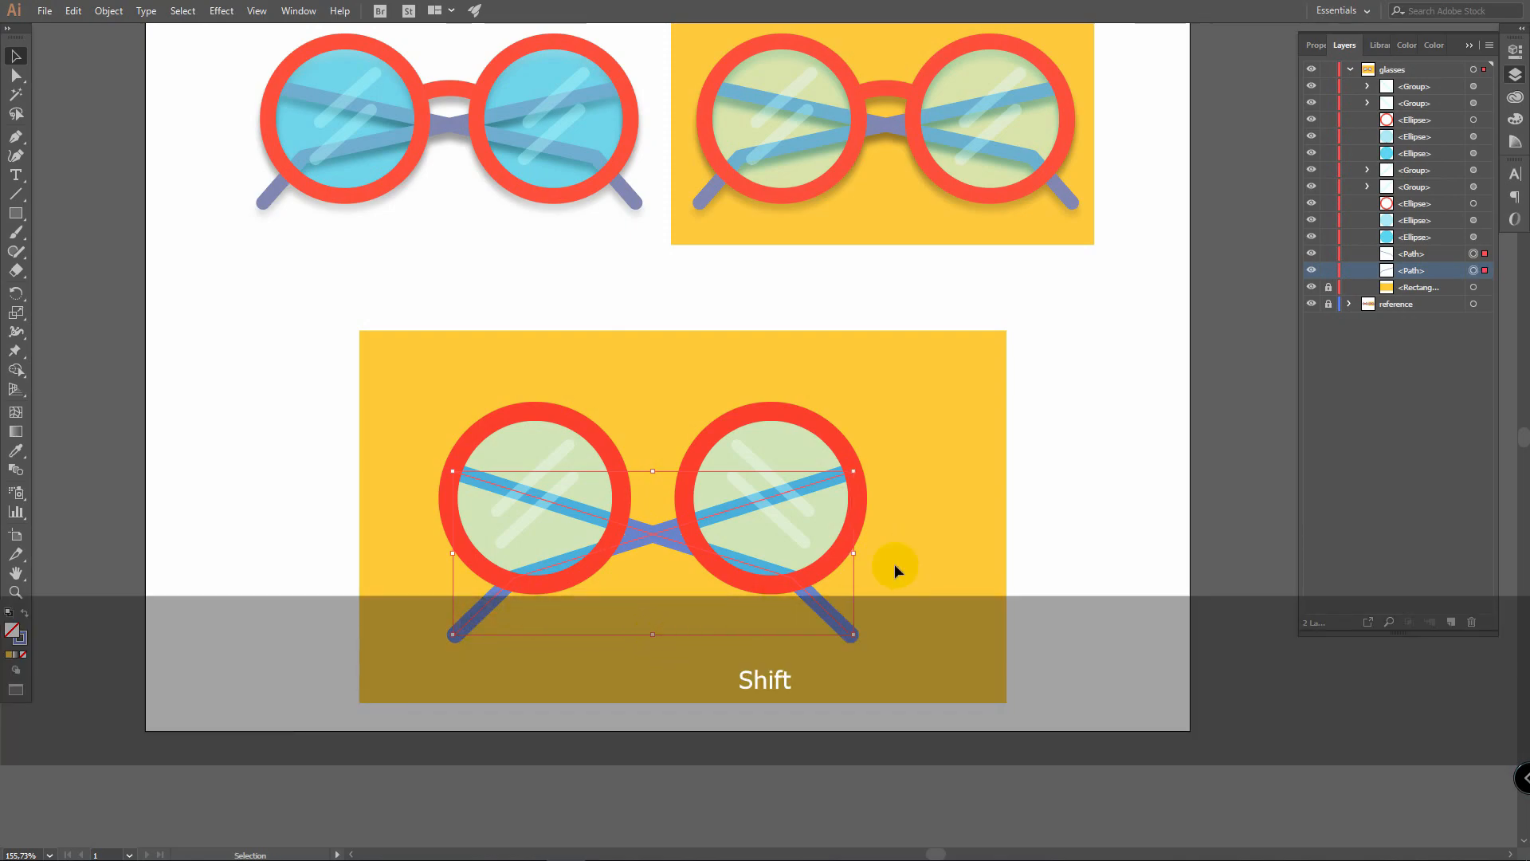
pyautogui.moveTo(652, 635); pyautogui.dragTo(653, 601)
pyautogui.click(710, 682)
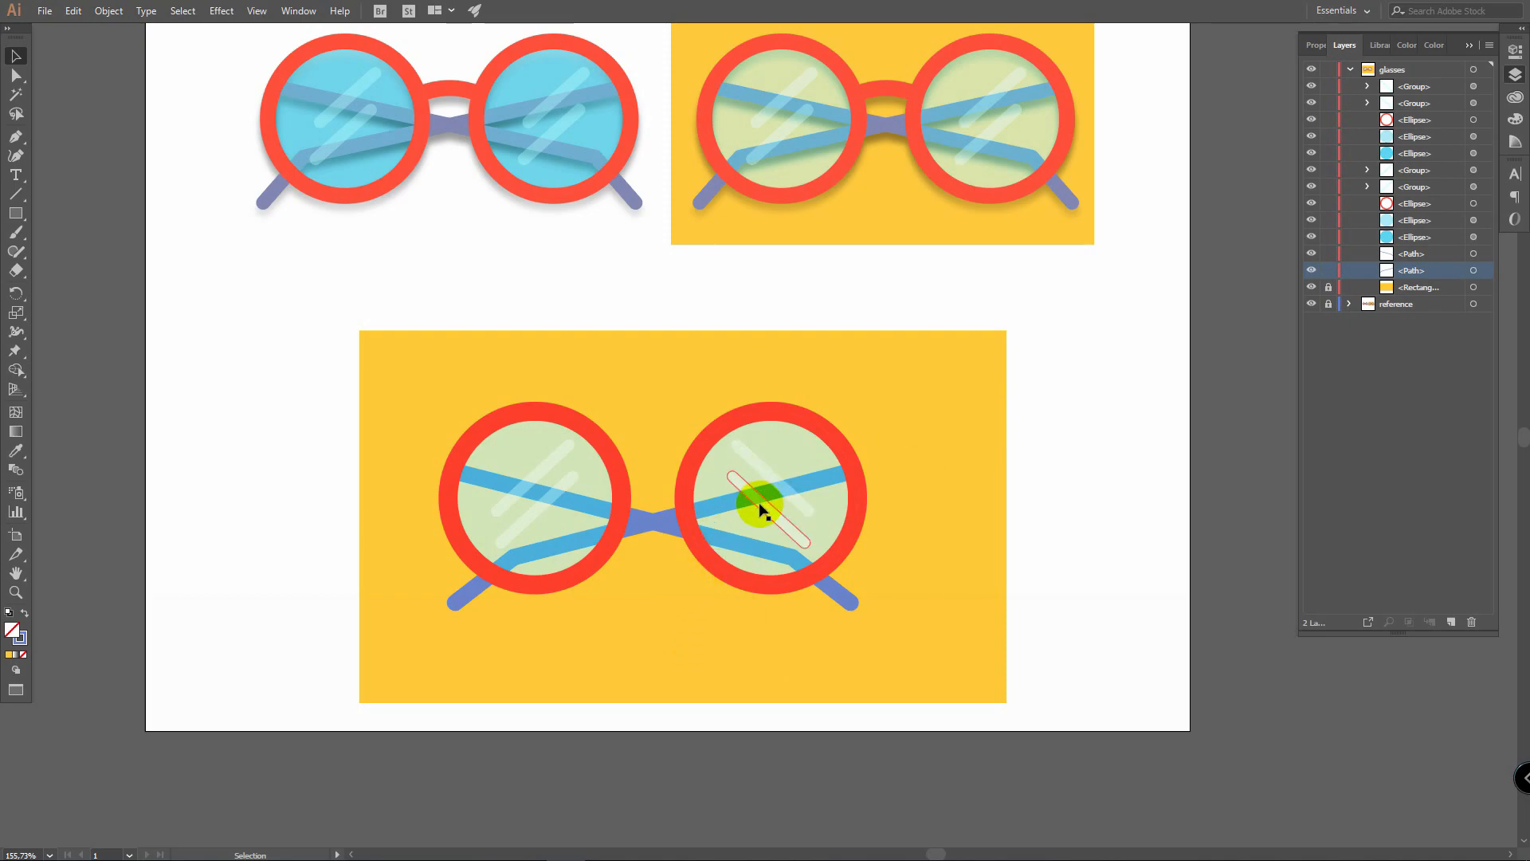
# Step: Flip the two light reflections on the right lens horizontally so they slant like those on the left lens
pyautogui.moveTo(757, 454); pyautogui.dragTo(787, 533)
pyautogui.press('shift')
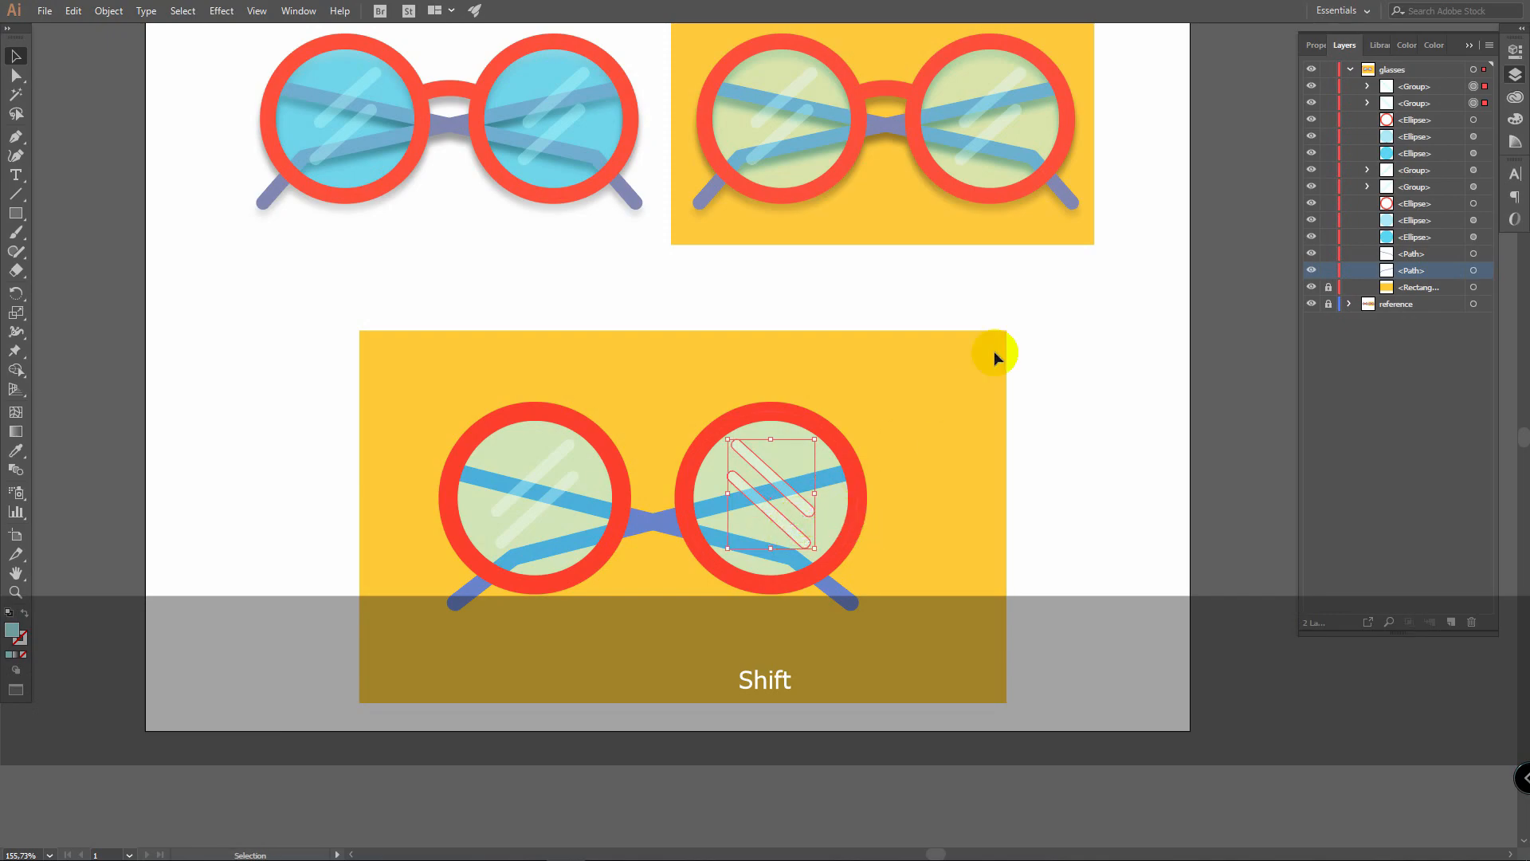
pyautogui.click(1519, 50)
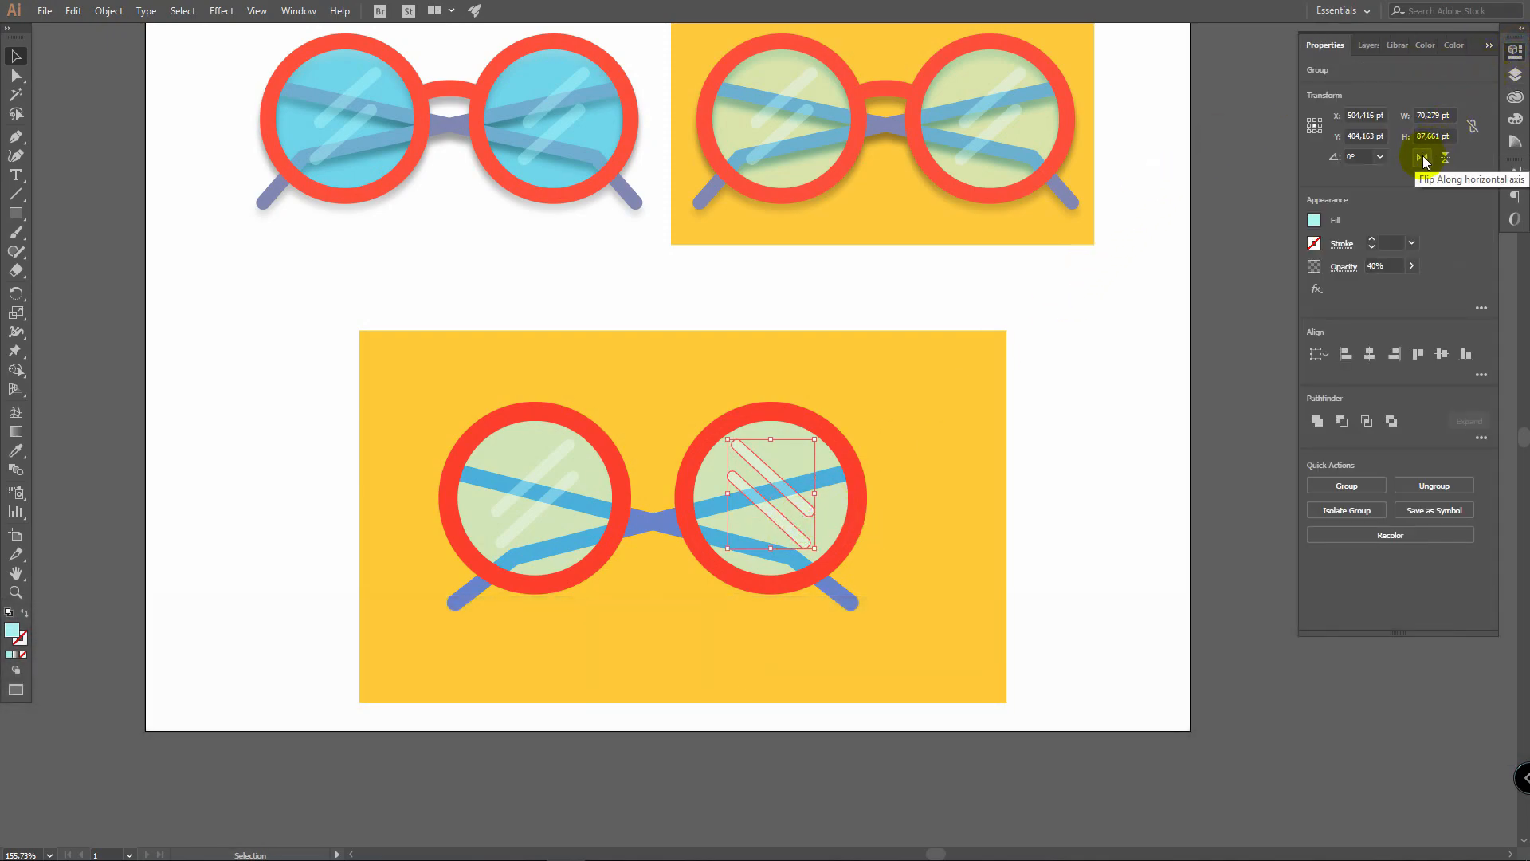
pyautogui.click(1423, 158)
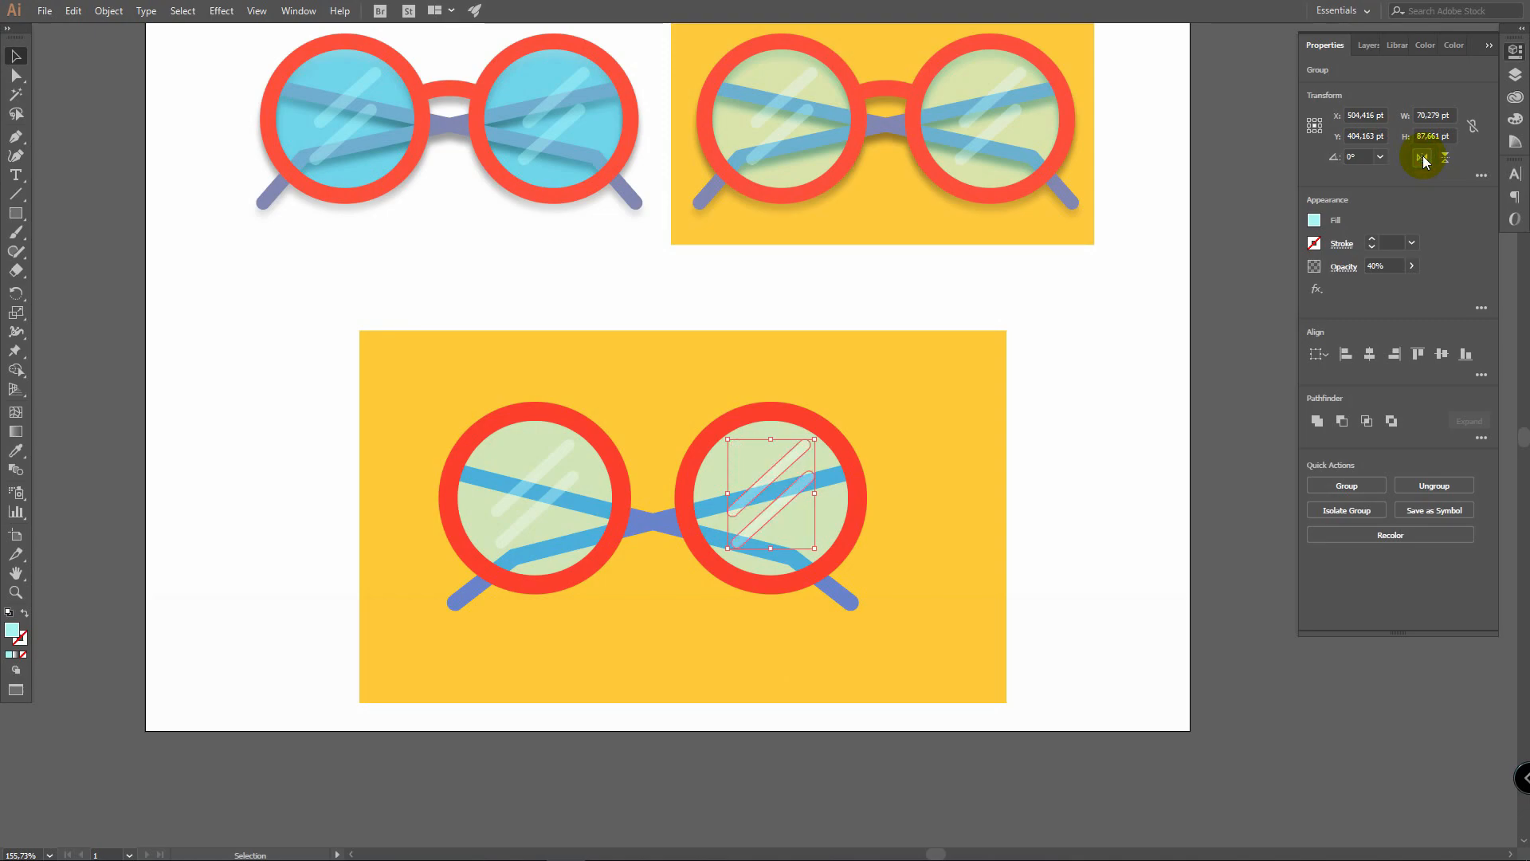
pyautogui.click(1072, 394)
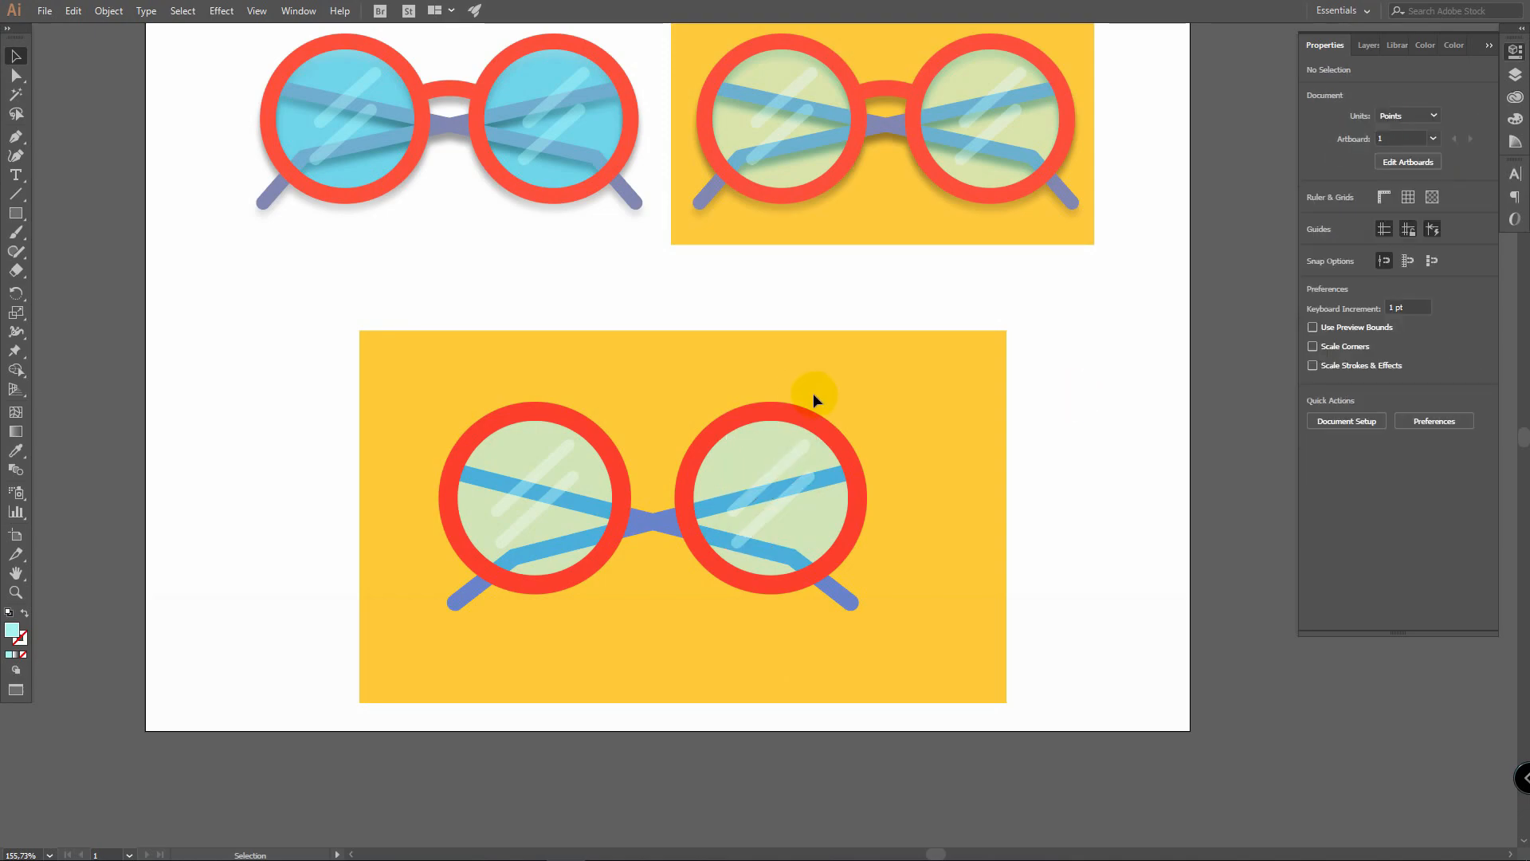
# Step: Copy the left frame ring to a lower position midway between the lenses and expand the fill and stroke of all three rings
pyautogui.press('alt')
pyautogui.moveTo(518, 415); pyautogui.dragTo(677, 476)
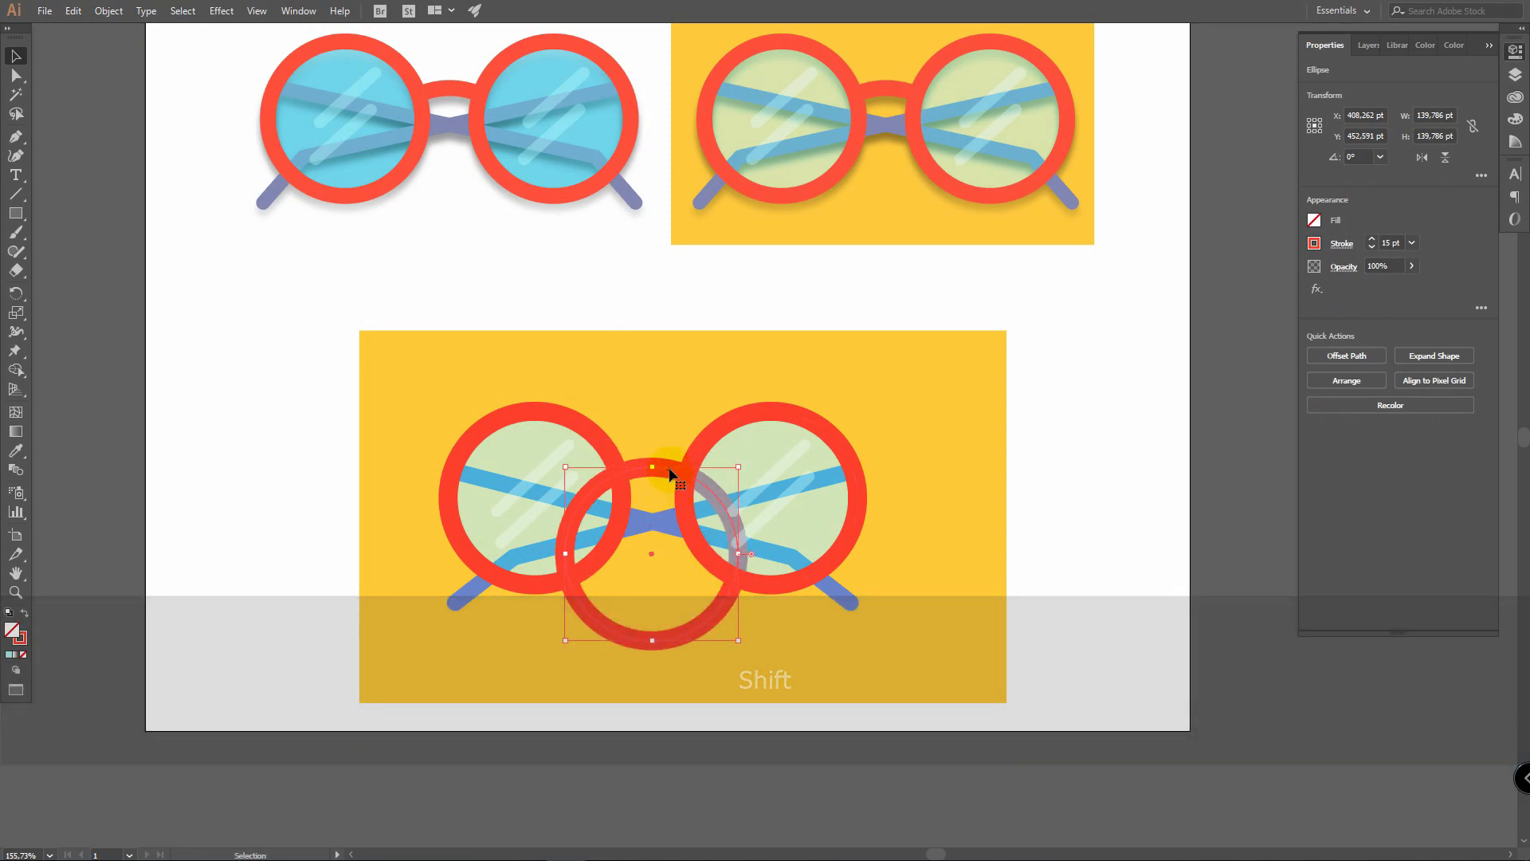
pyautogui.click(581, 427)
pyautogui.keyDown('shift'); pyautogui.click(654, 471); pyautogui.keyUp('shift')
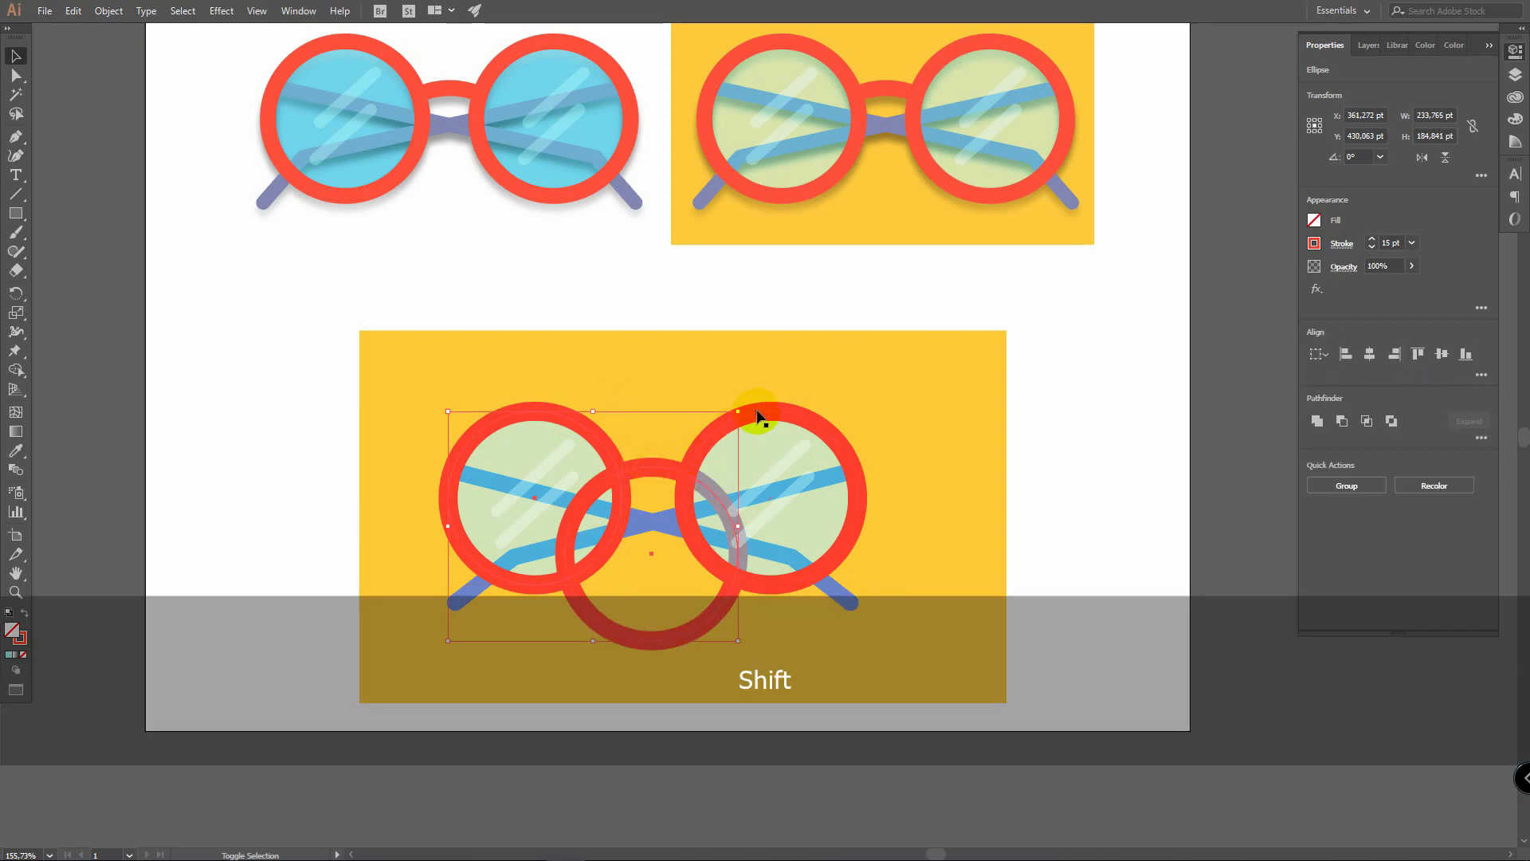
pyautogui.keyDown('shift'); pyautogui.click(763, 416); pyautogui.keyUp('shift')
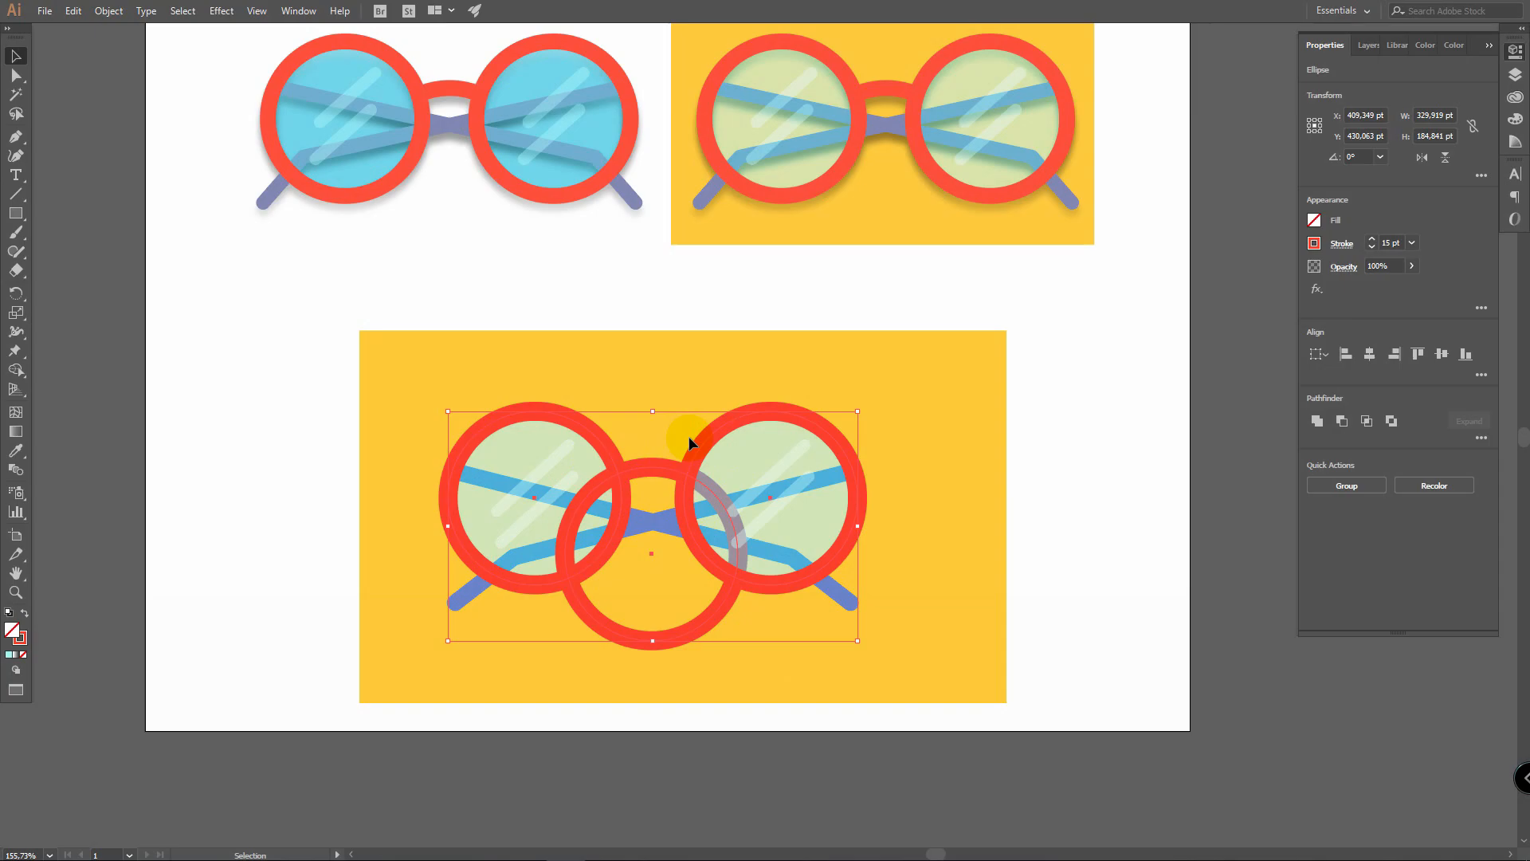
pyautogui.click(104, 11)
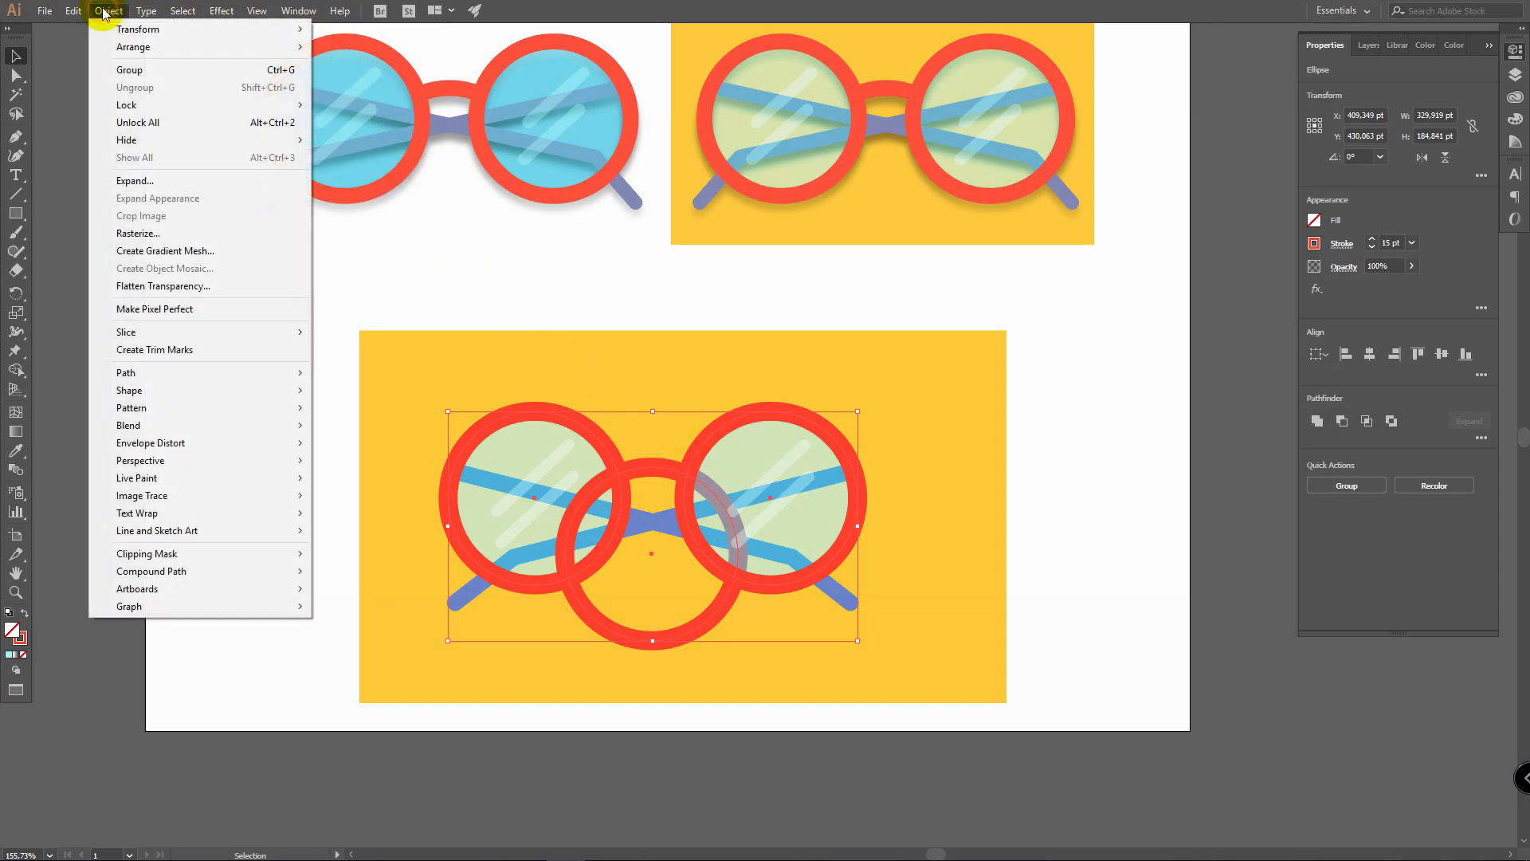
pyautogui.click(140, 182)
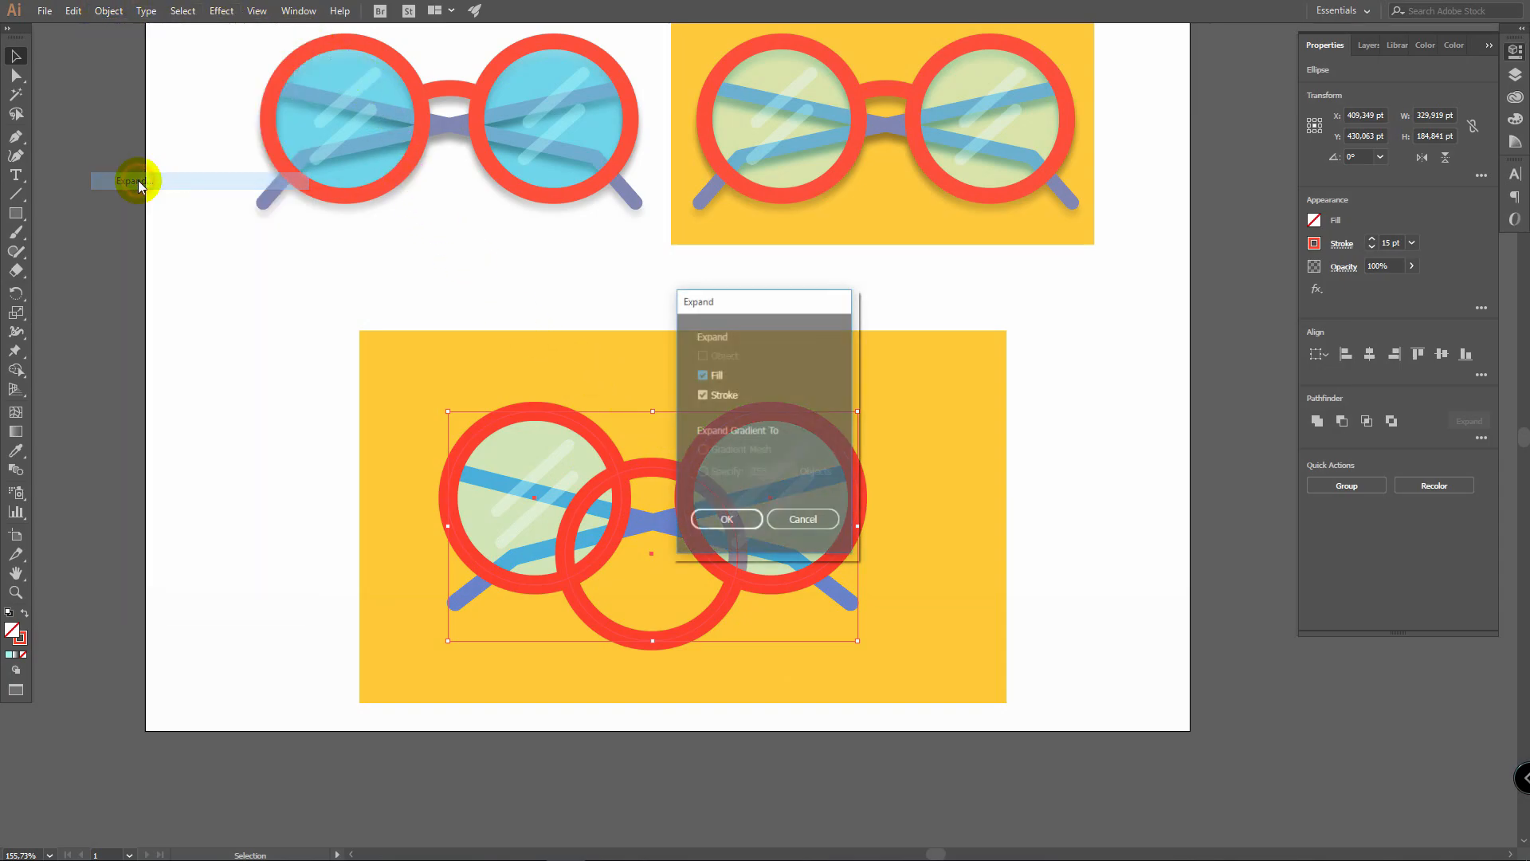
pyautogui.click(727, 520)
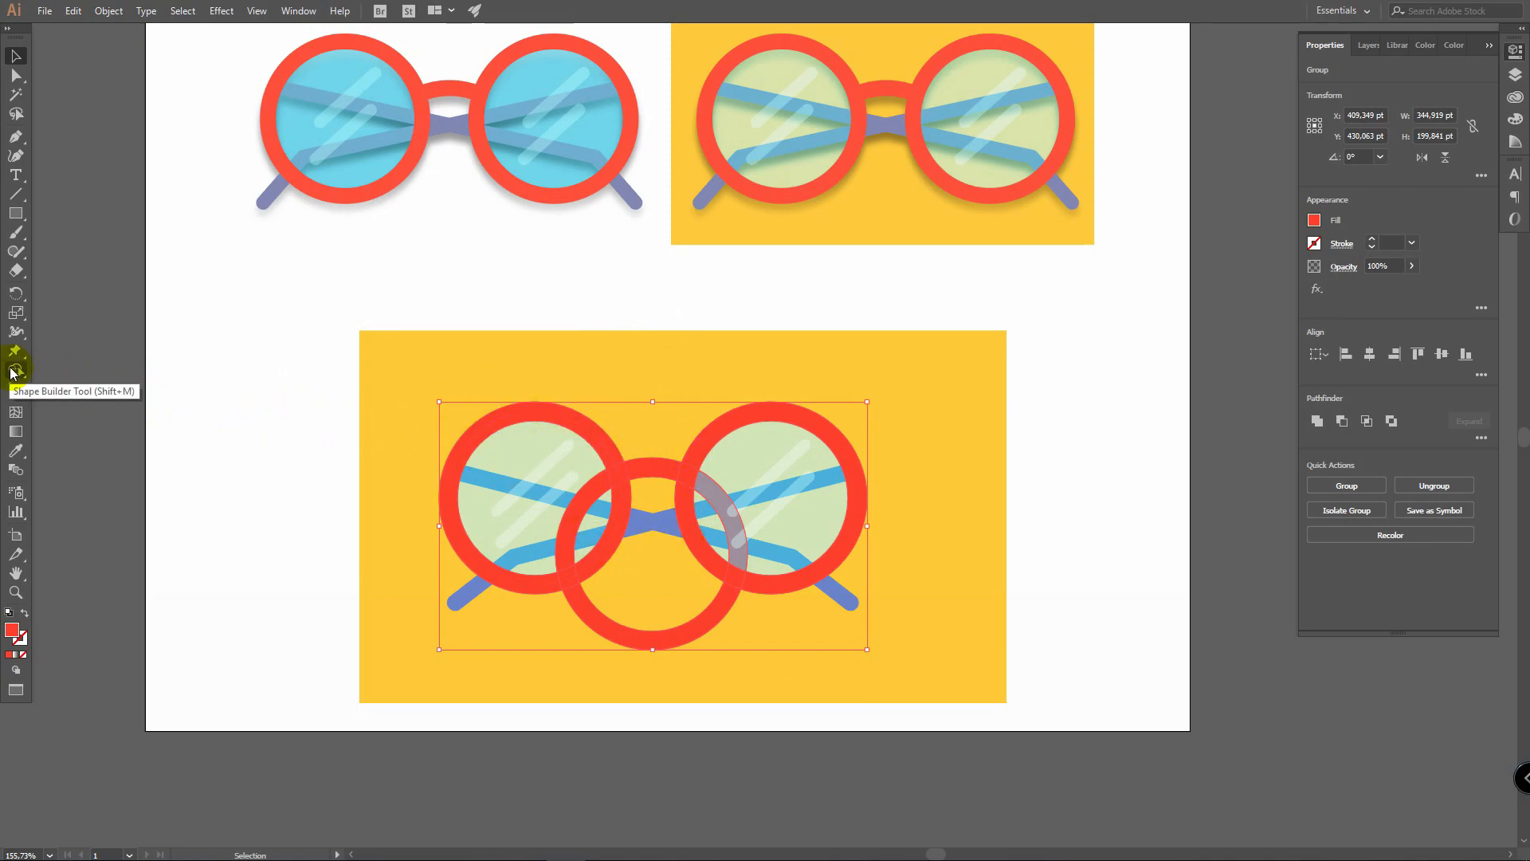
# Step: Remove the middle ring's excess segments with Shape Builder, leaving only the upper arc as the bridge between the frames
pyautogui.press('shift')
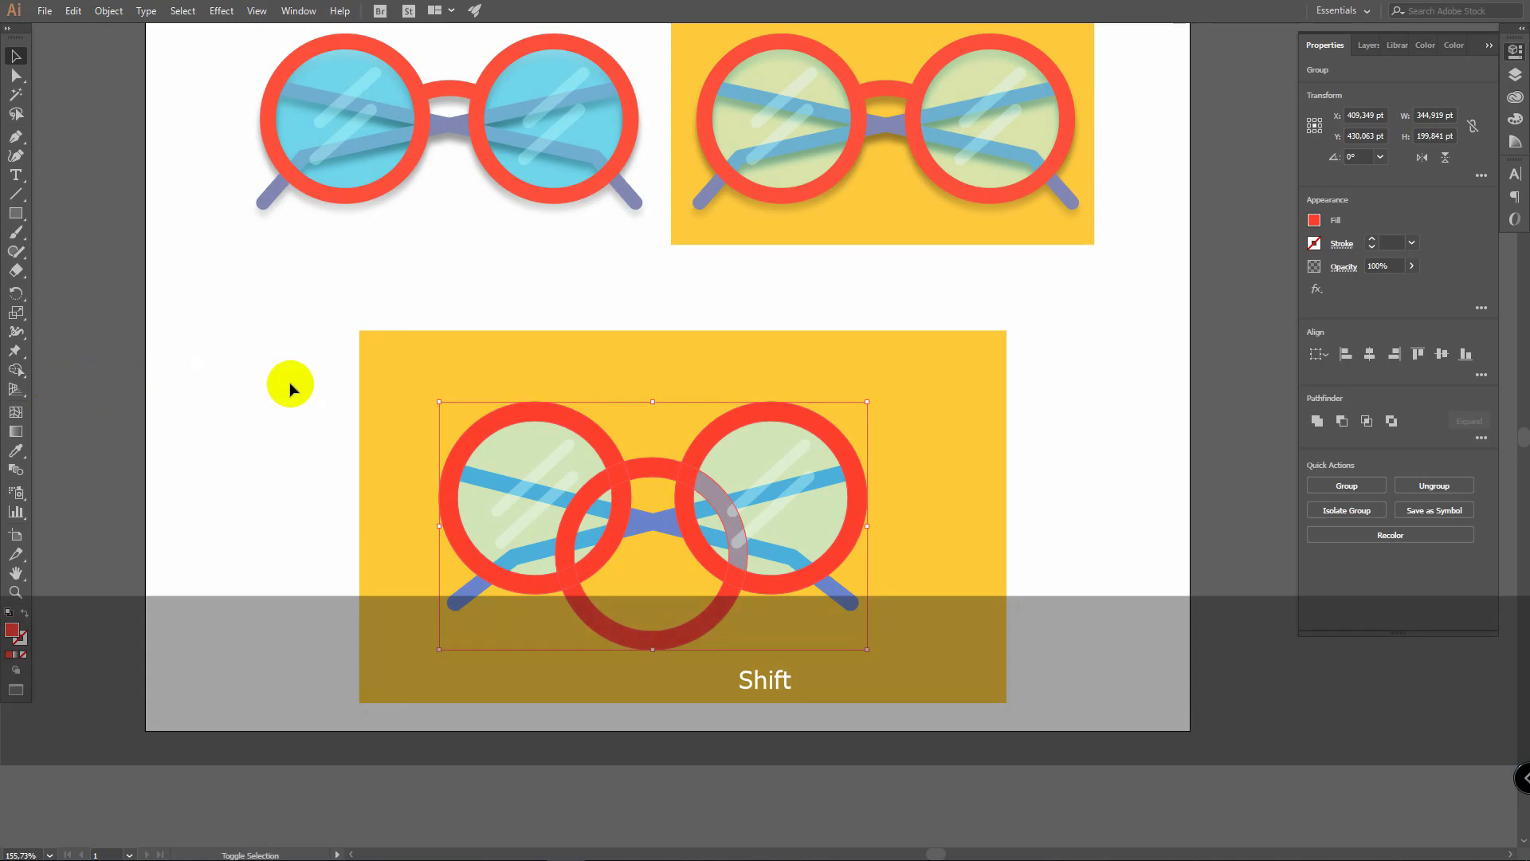
pyautogui.hotkey('shift', 'm')
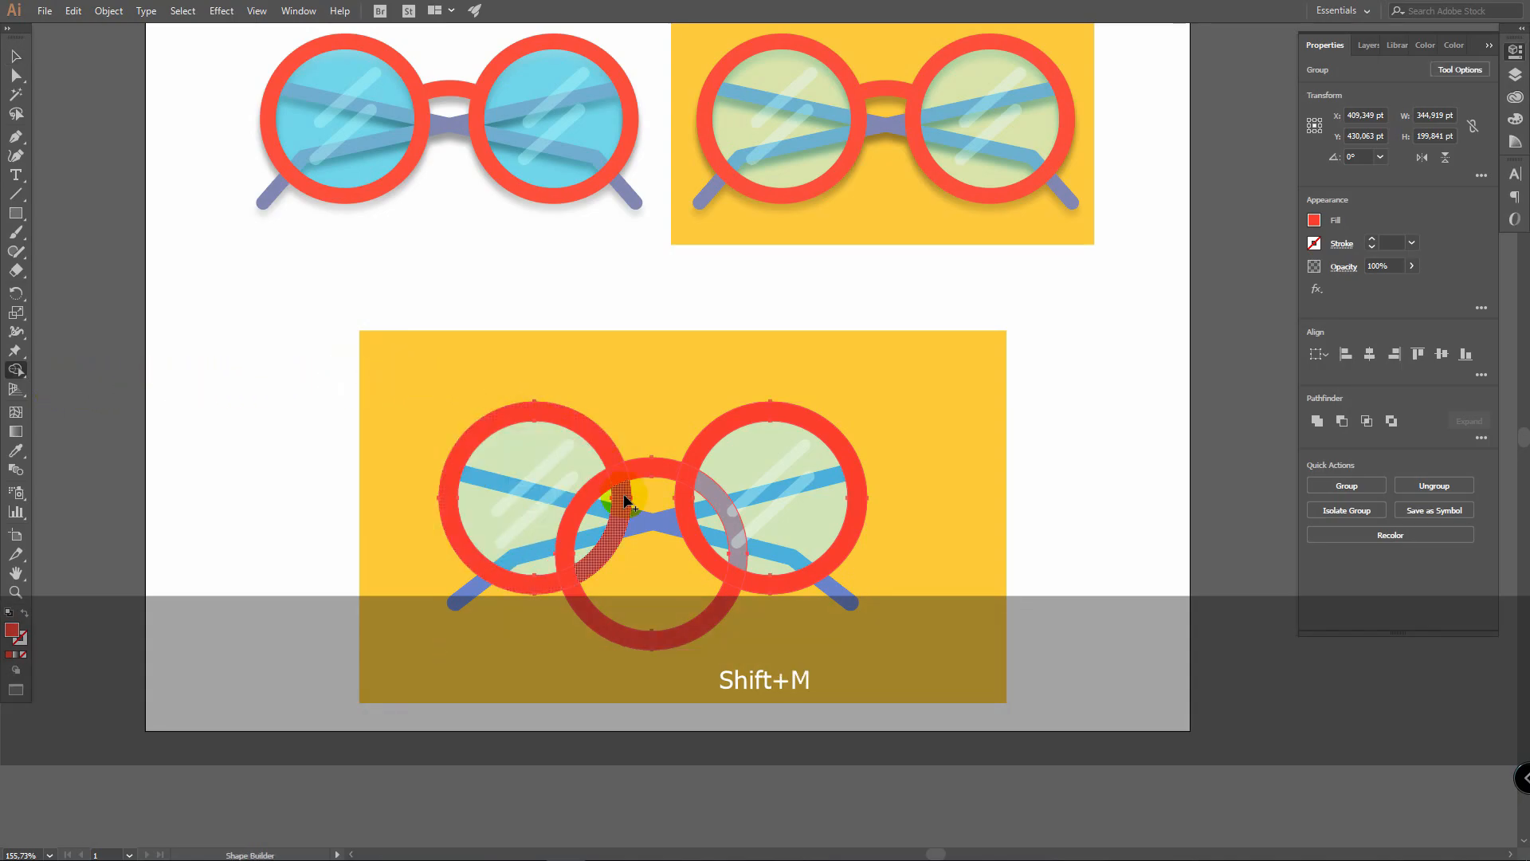
pyautogui.press('alt')
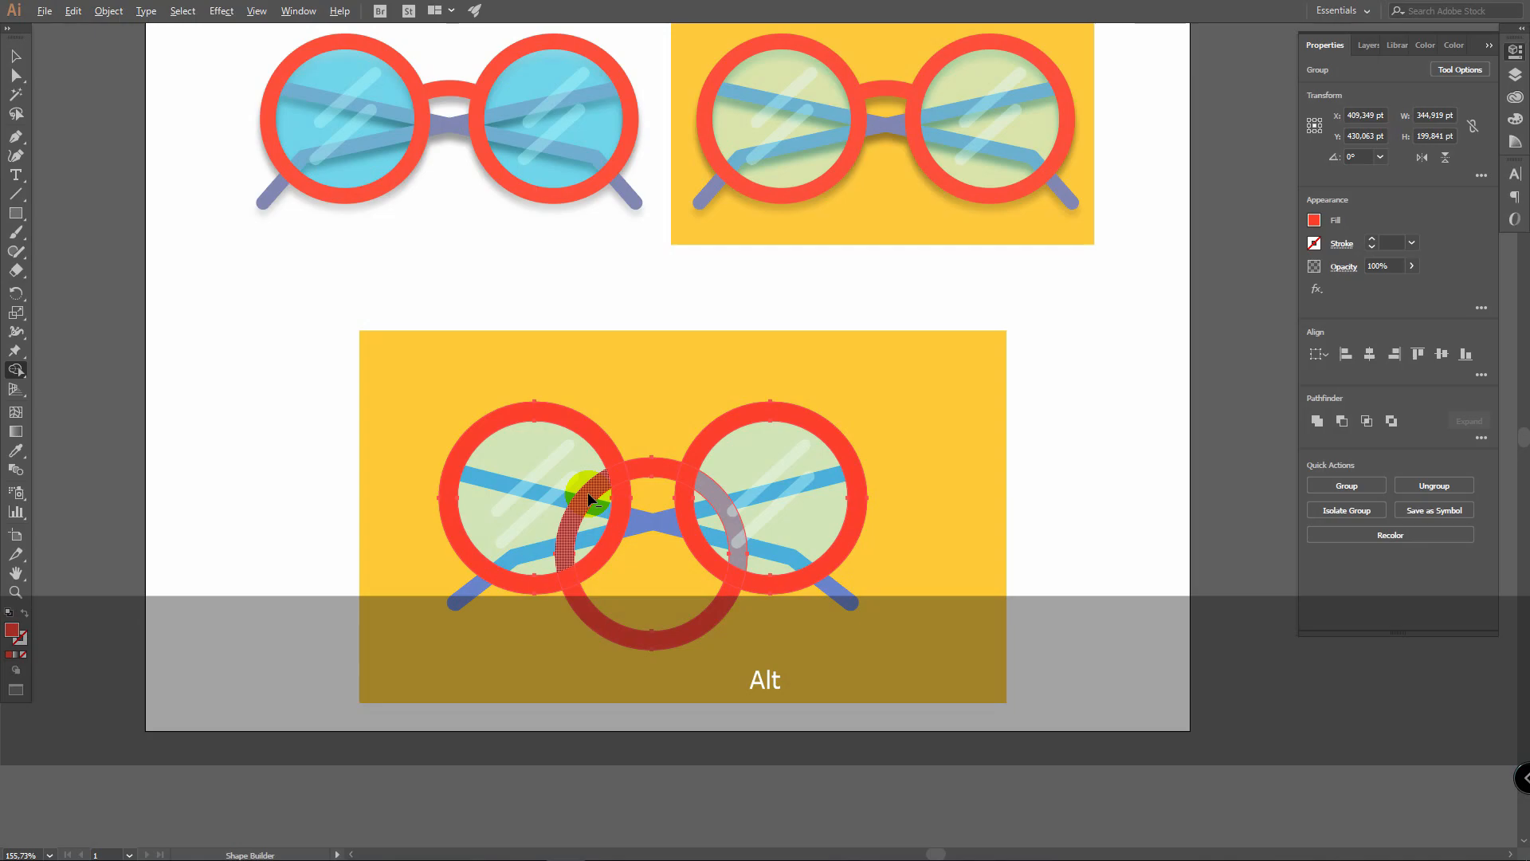
pyautogui.keyDown('alt'); pyautogui.click(587, 500); pyautogui.keyUp('alt')
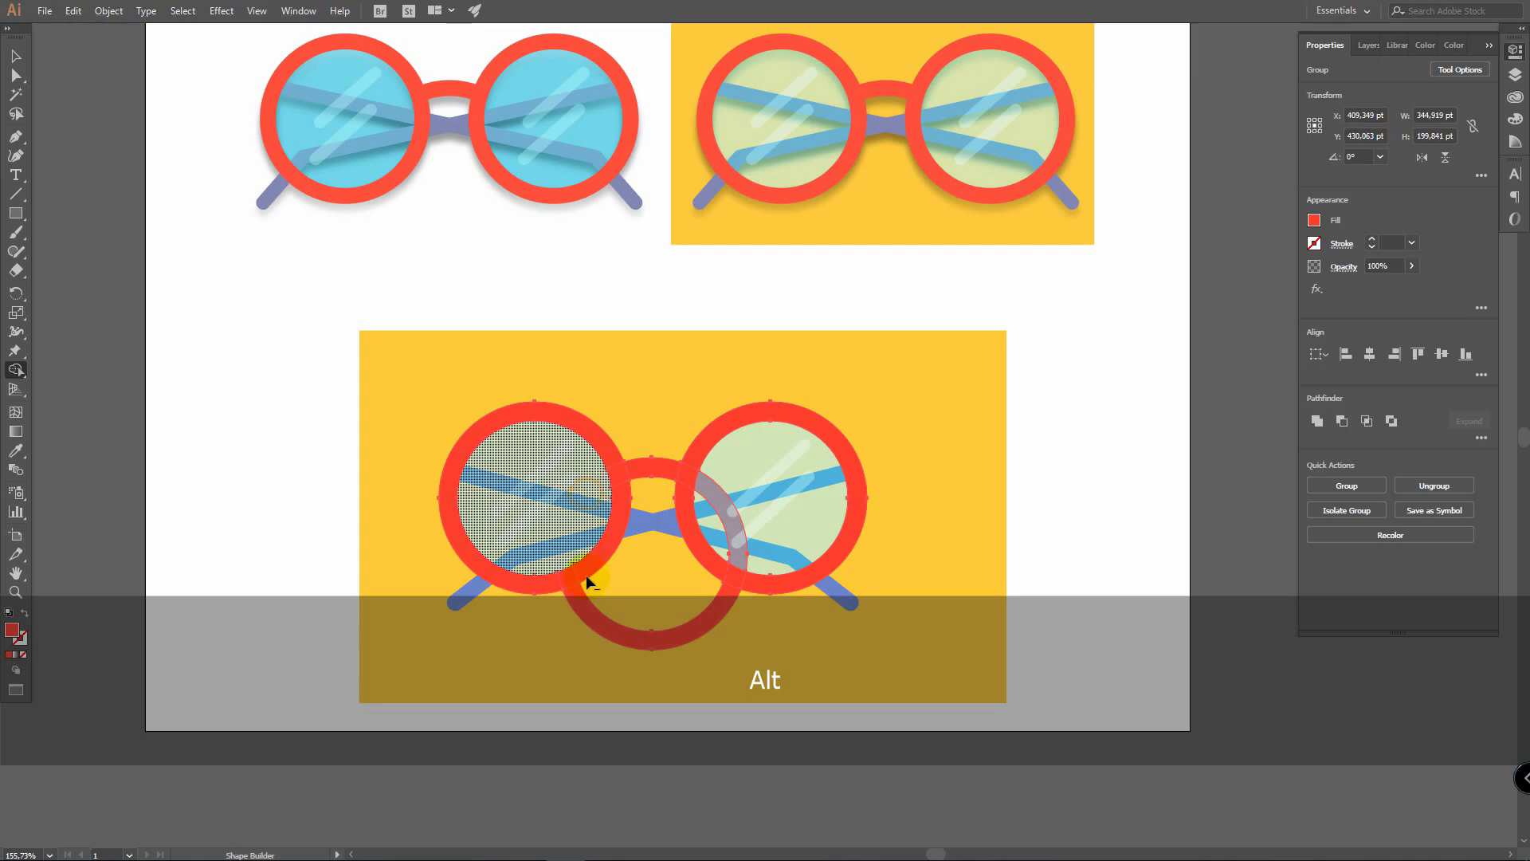
pyautogui.keyDown('alt'); pyautogui.click(604, 625); pyautogui.keyUp('alt')
pyautogui.keyDown('alt'); pyautogui.click(725, 514); pyautogui.keyUp('alt')
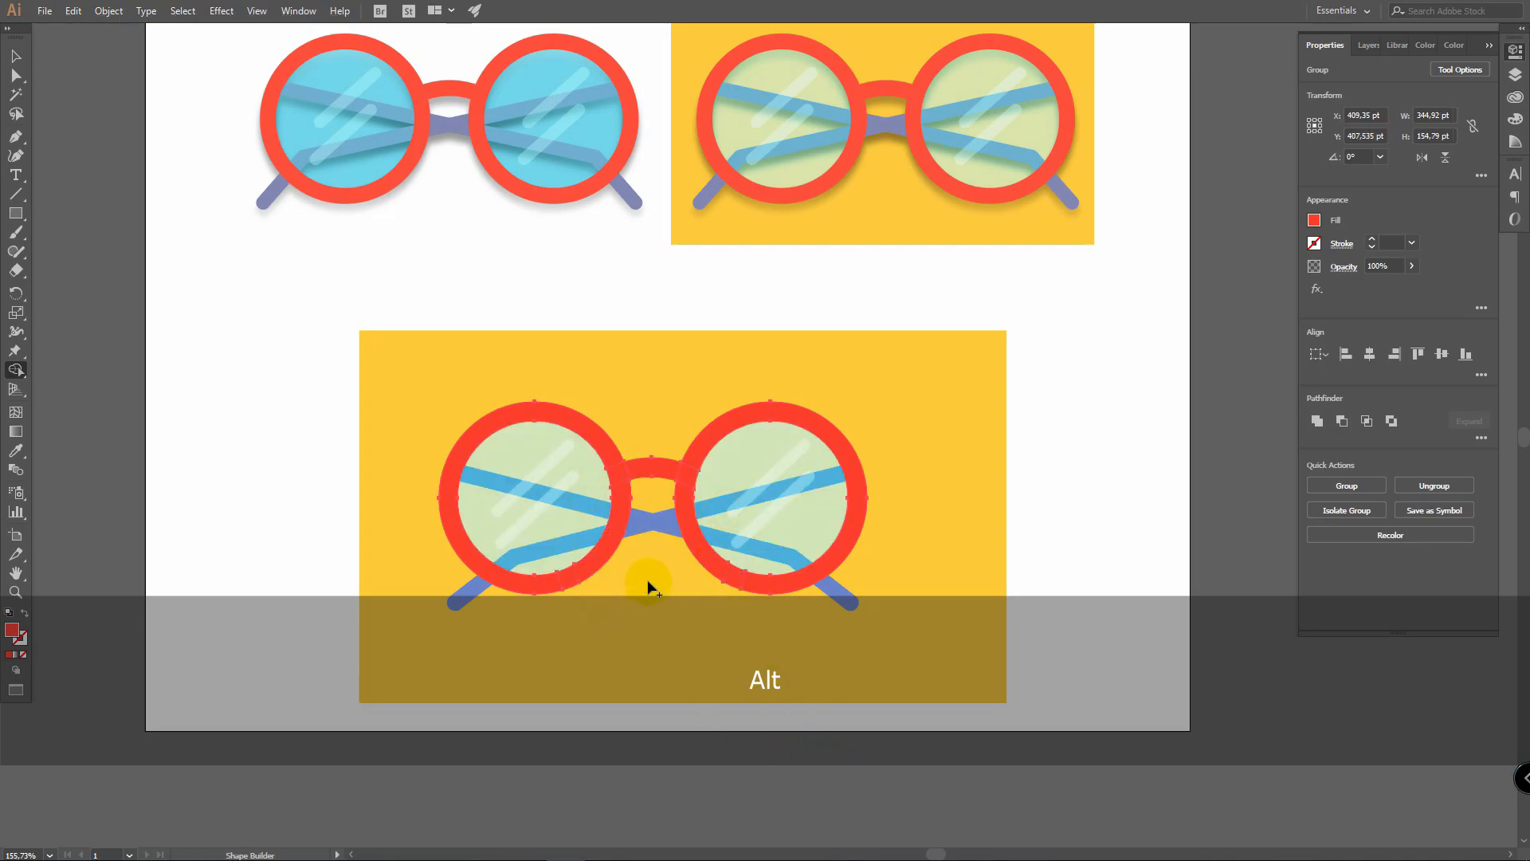
pyautogui.press('v')
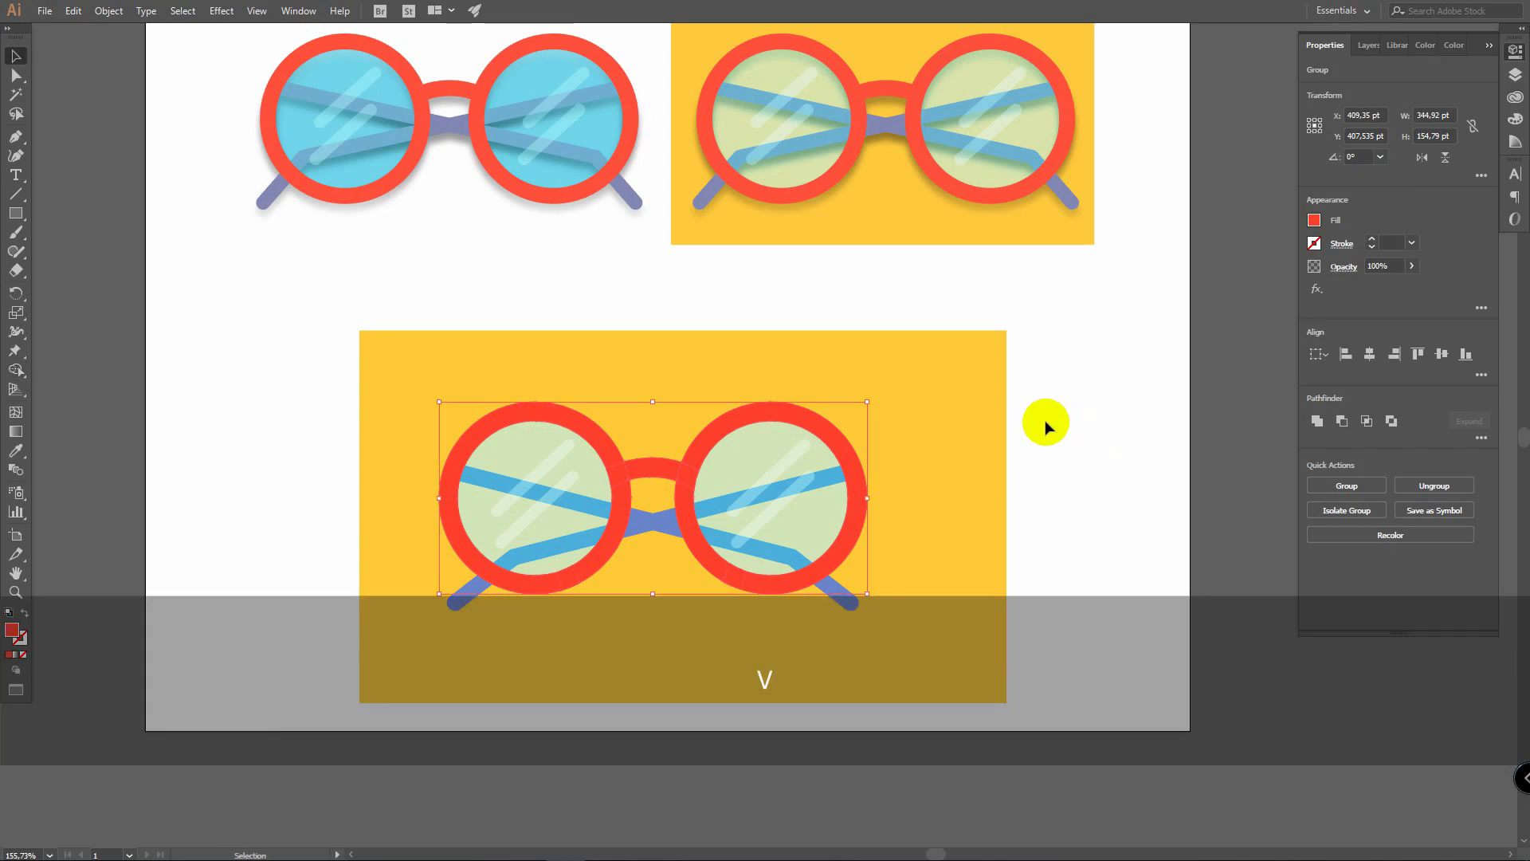
pyautogui.click(1037, 528)
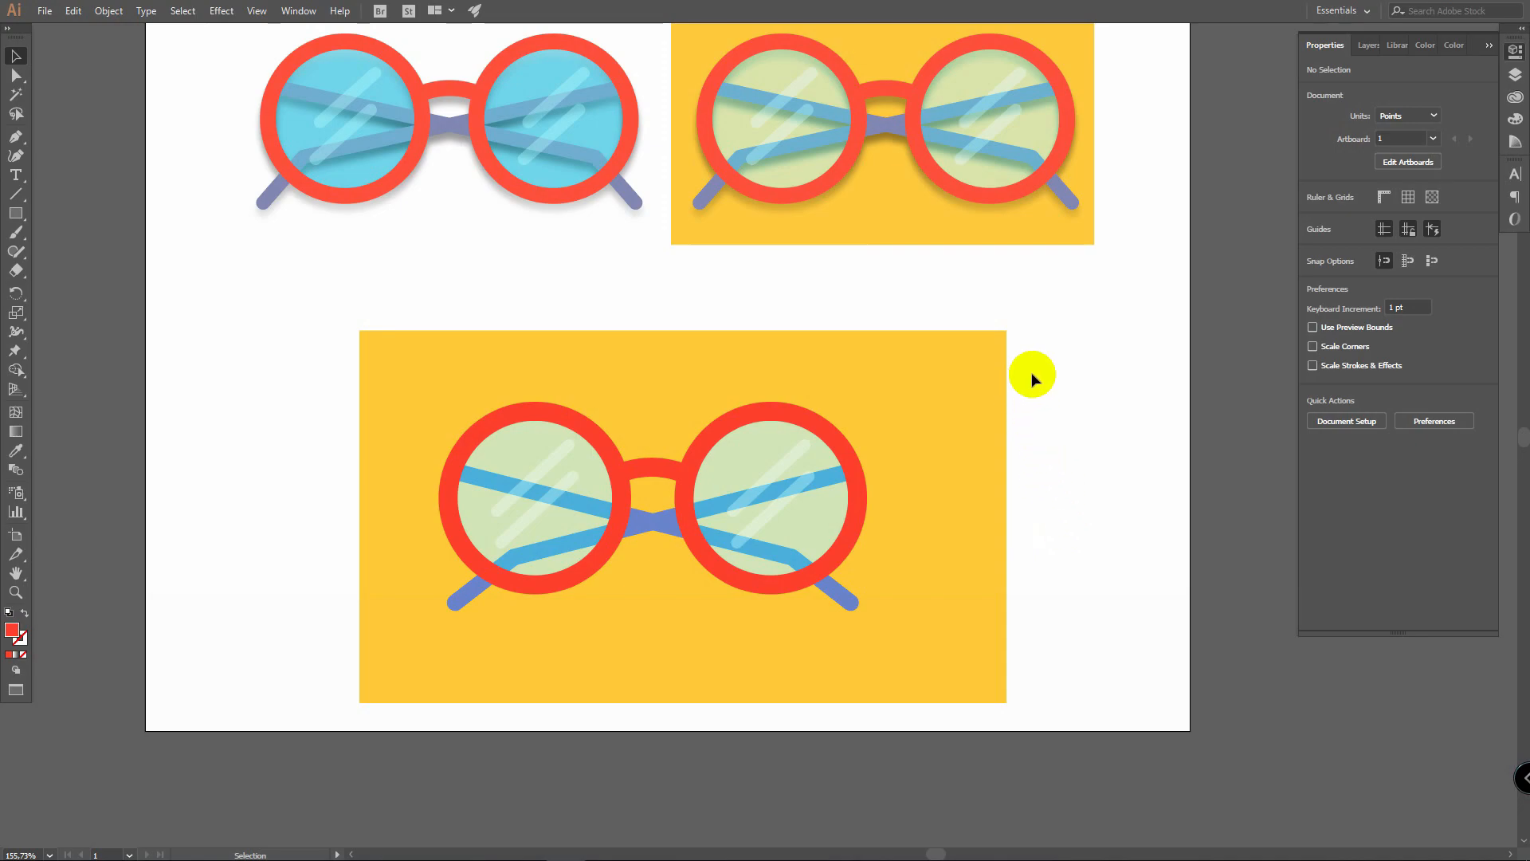
# Step: Duplicate both frame rings, the bridge and both temples in place in front of the originals
pyautogui.click(520, 417)
pyautogui.keyDown('shift'); pyautogui.click(731, 423); pyautogui.keyUp('shift')
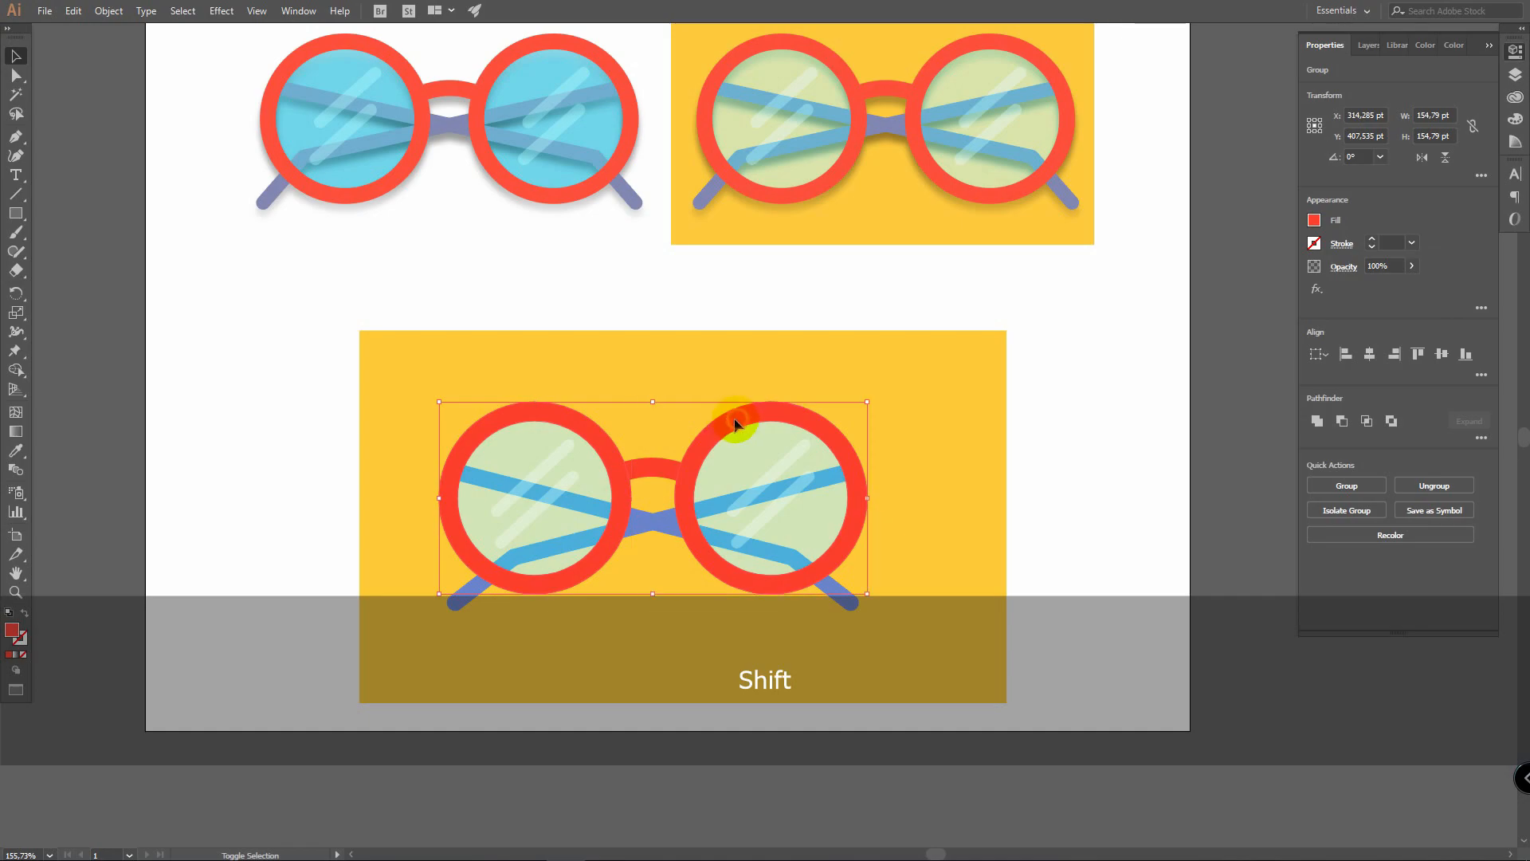
pyautogui.keyDown('shift'); pyautogui.click(654, 463); pyautogui.keyUp('shift')
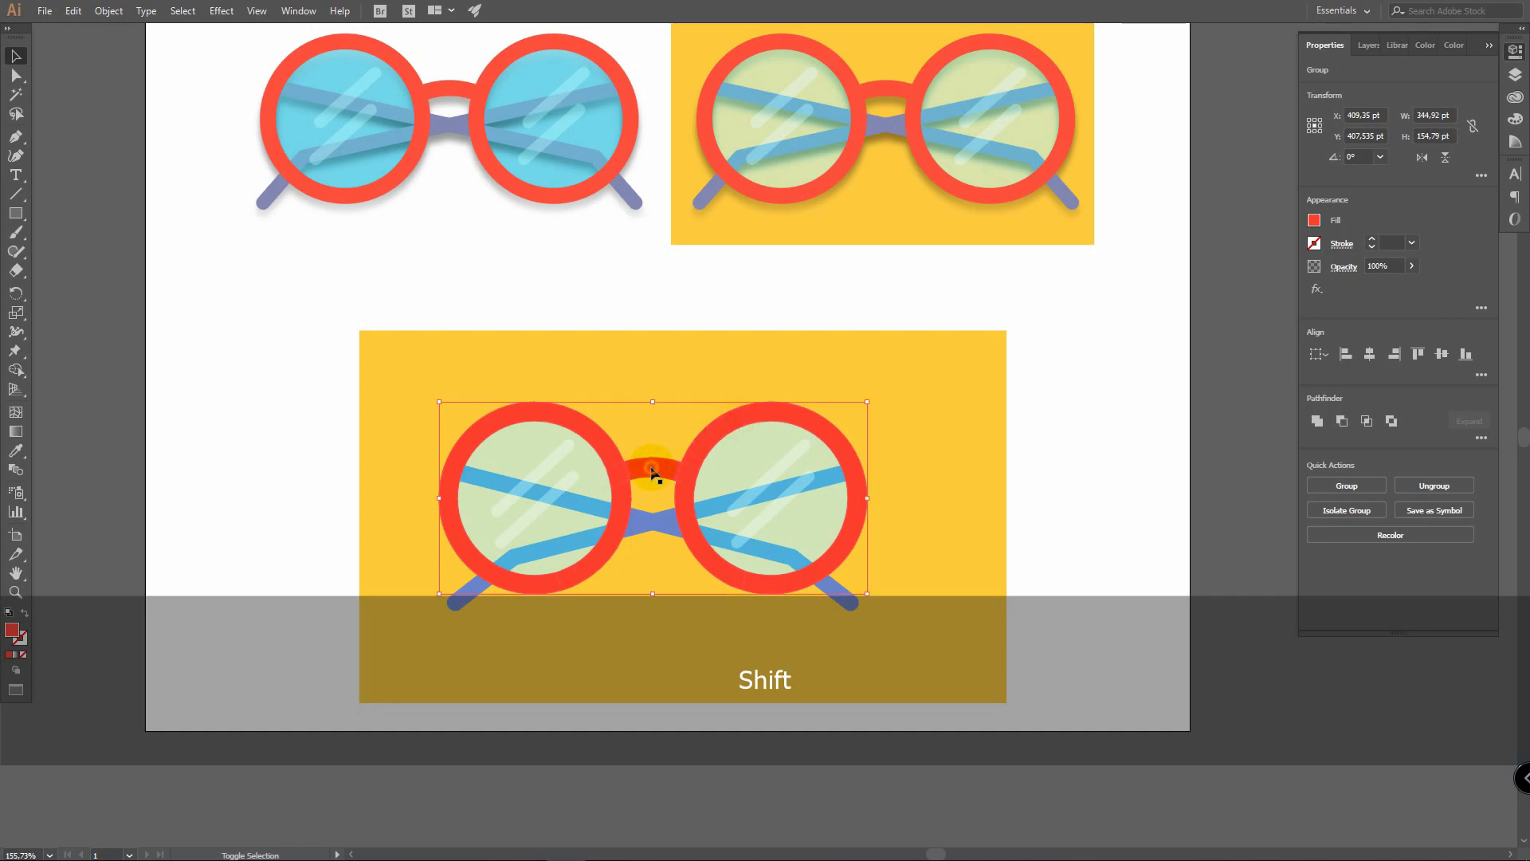
pyautogui.keyDown('shift'); pyautogui.click(643, 521); pyautogui.keyUp('shift')
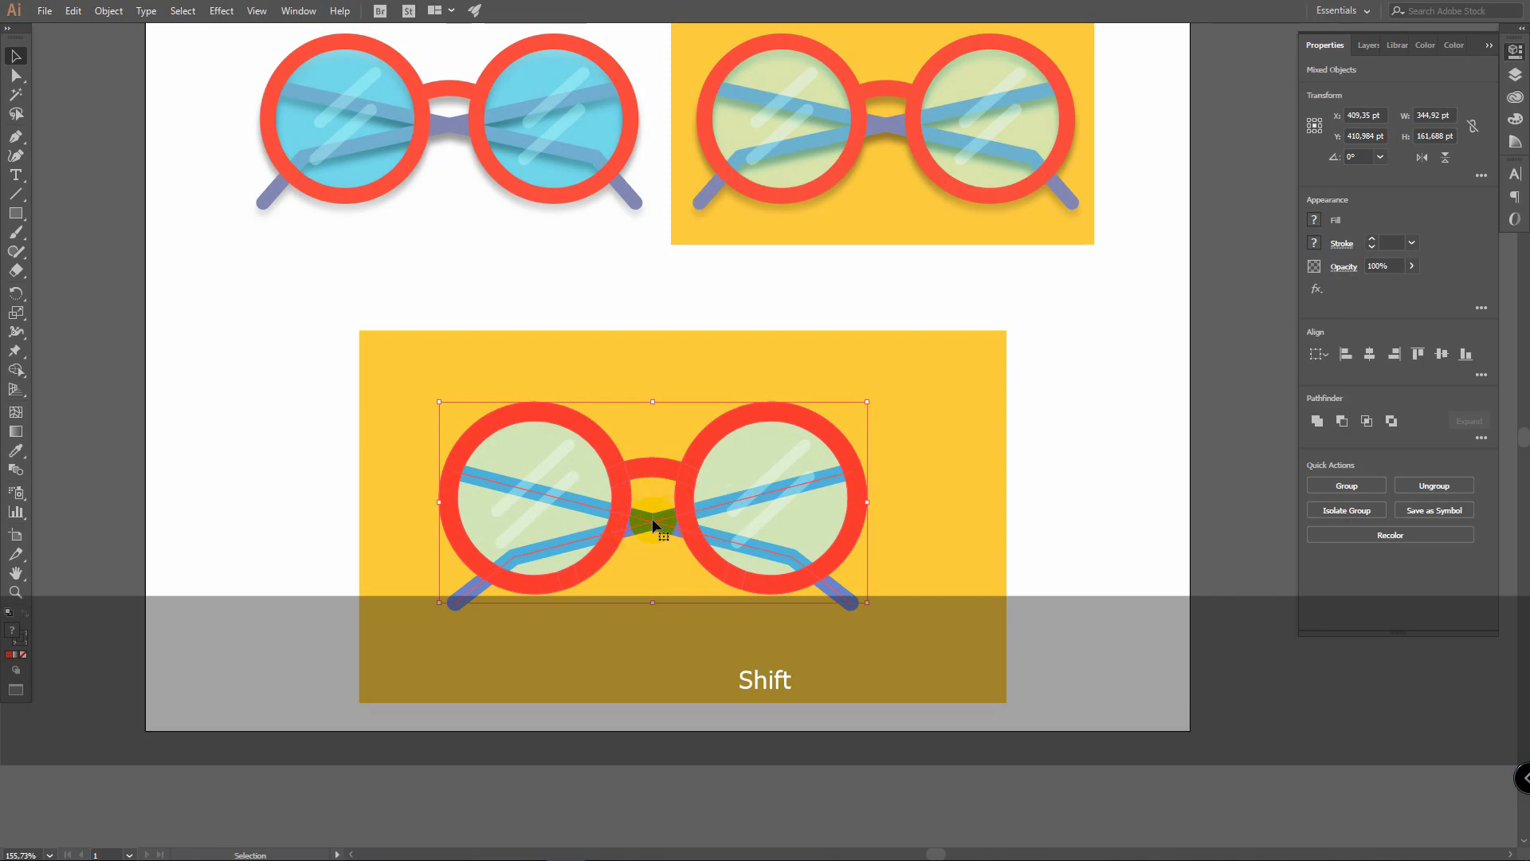
pyautogui.hotkey('ctrl', 'c')
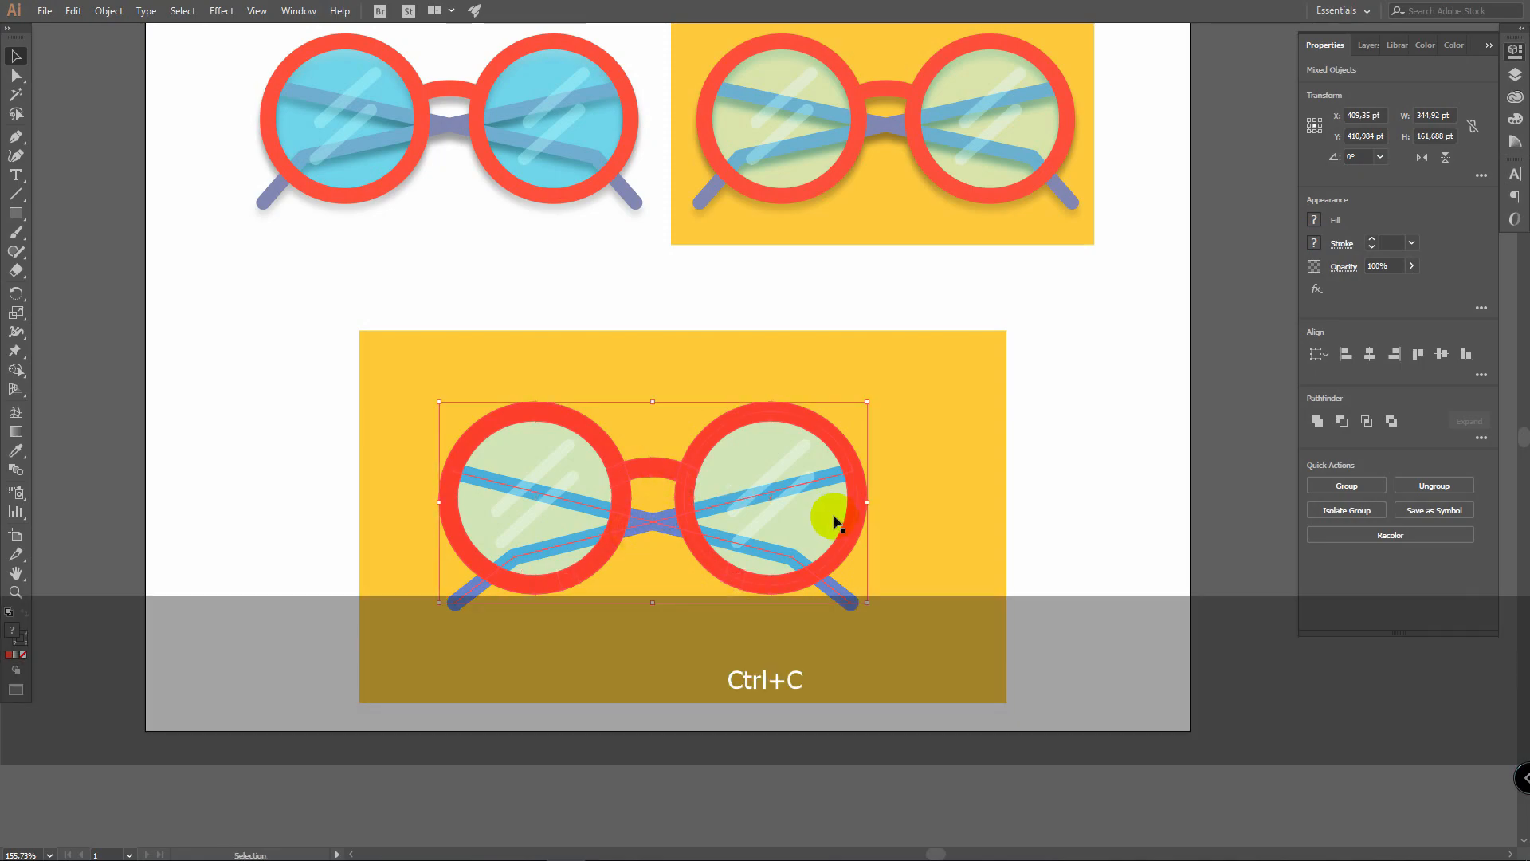
pyautogui.press('shift')
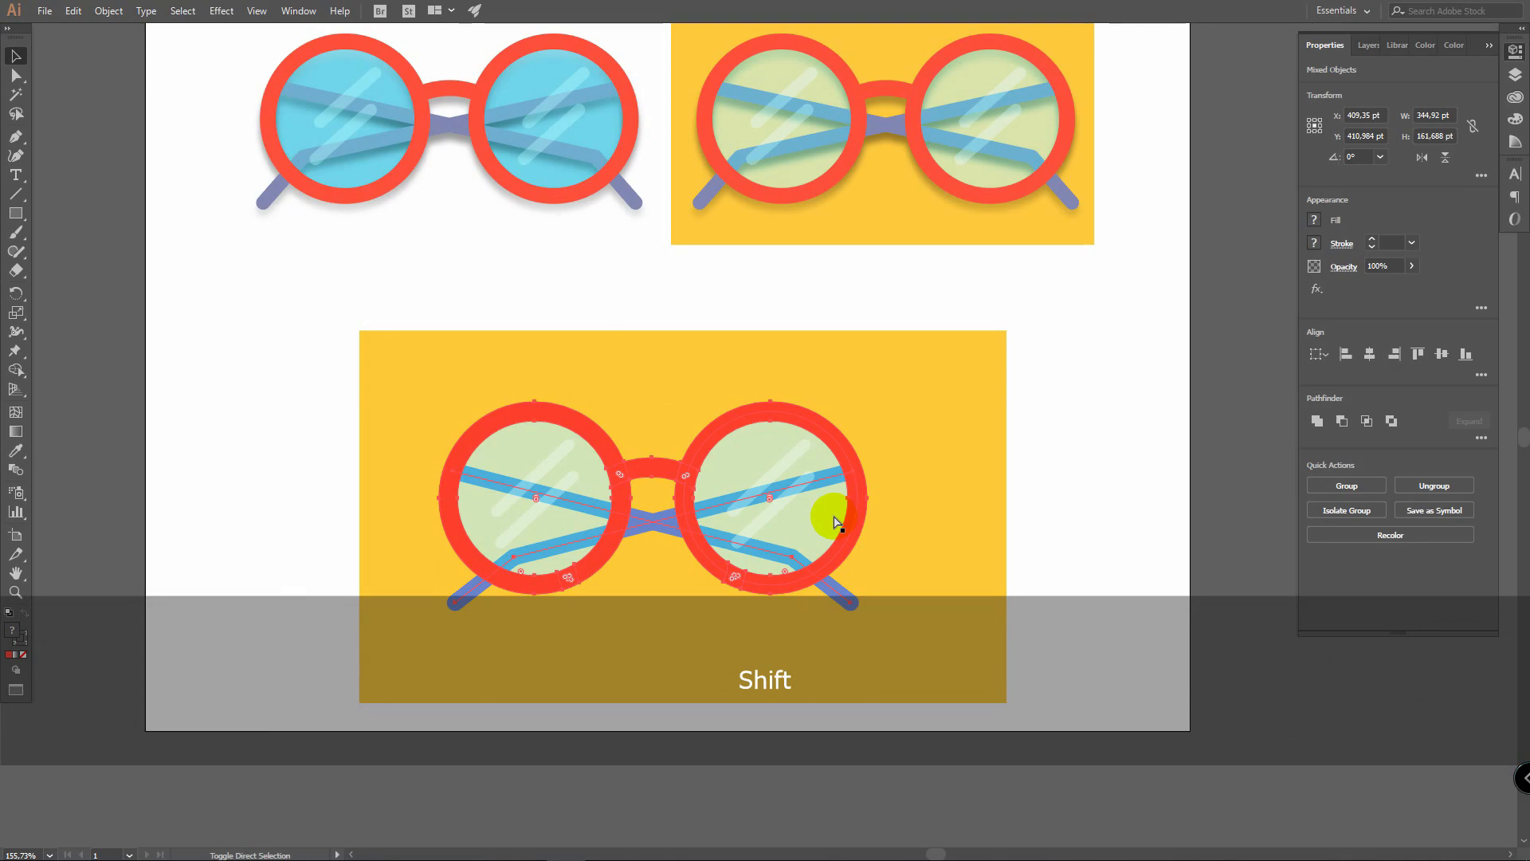
pyautogui.hotkey('ctrl', 'shift', 'v')
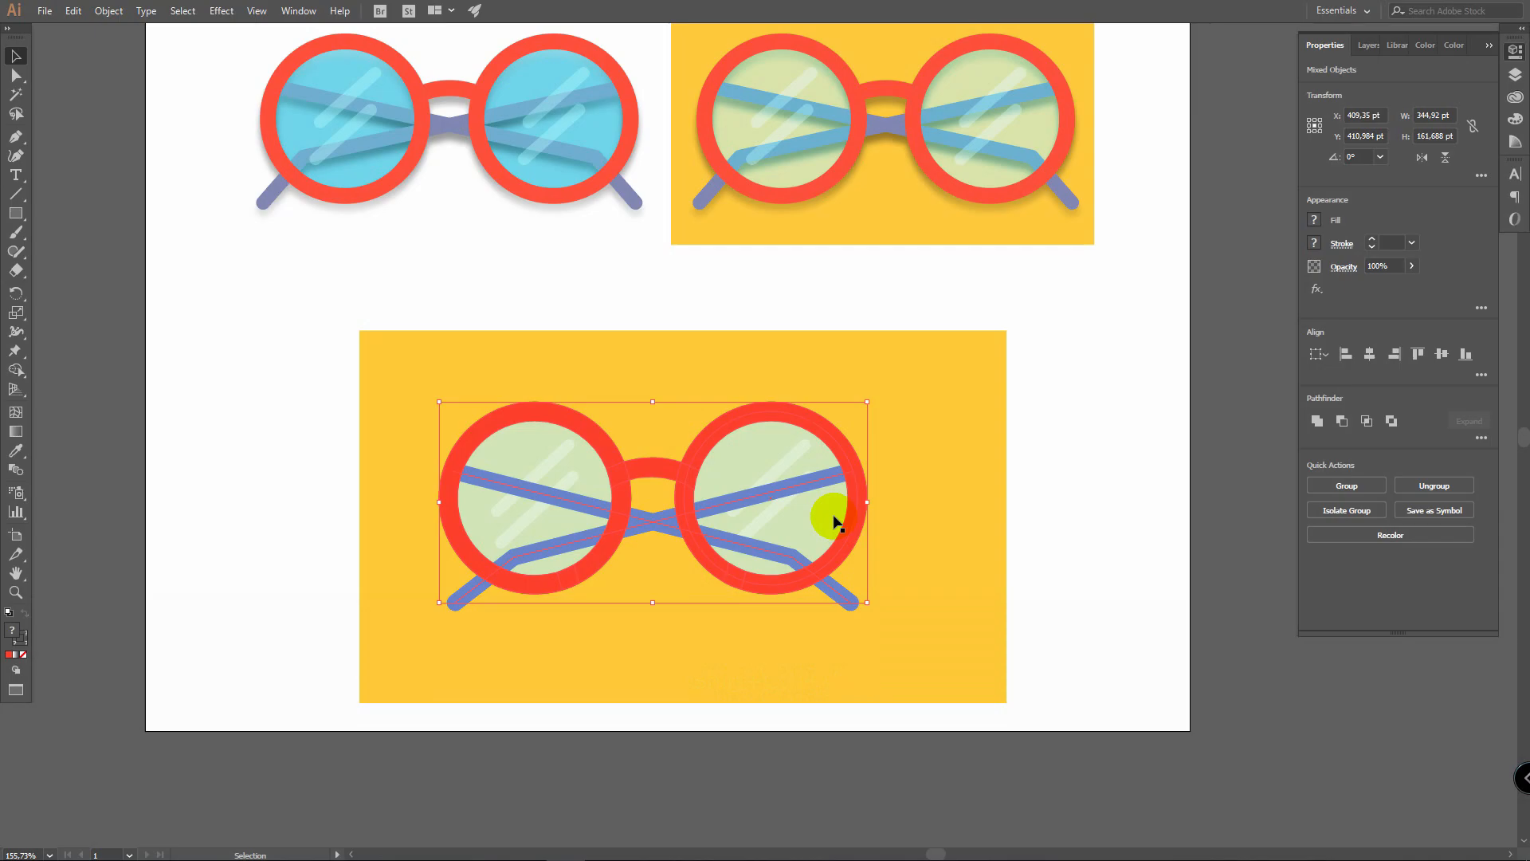
# Step: Try to unite the duplicated frame rings, bridge and unexpanded temple paths into one shape
pyautogui.click(1515, 75)
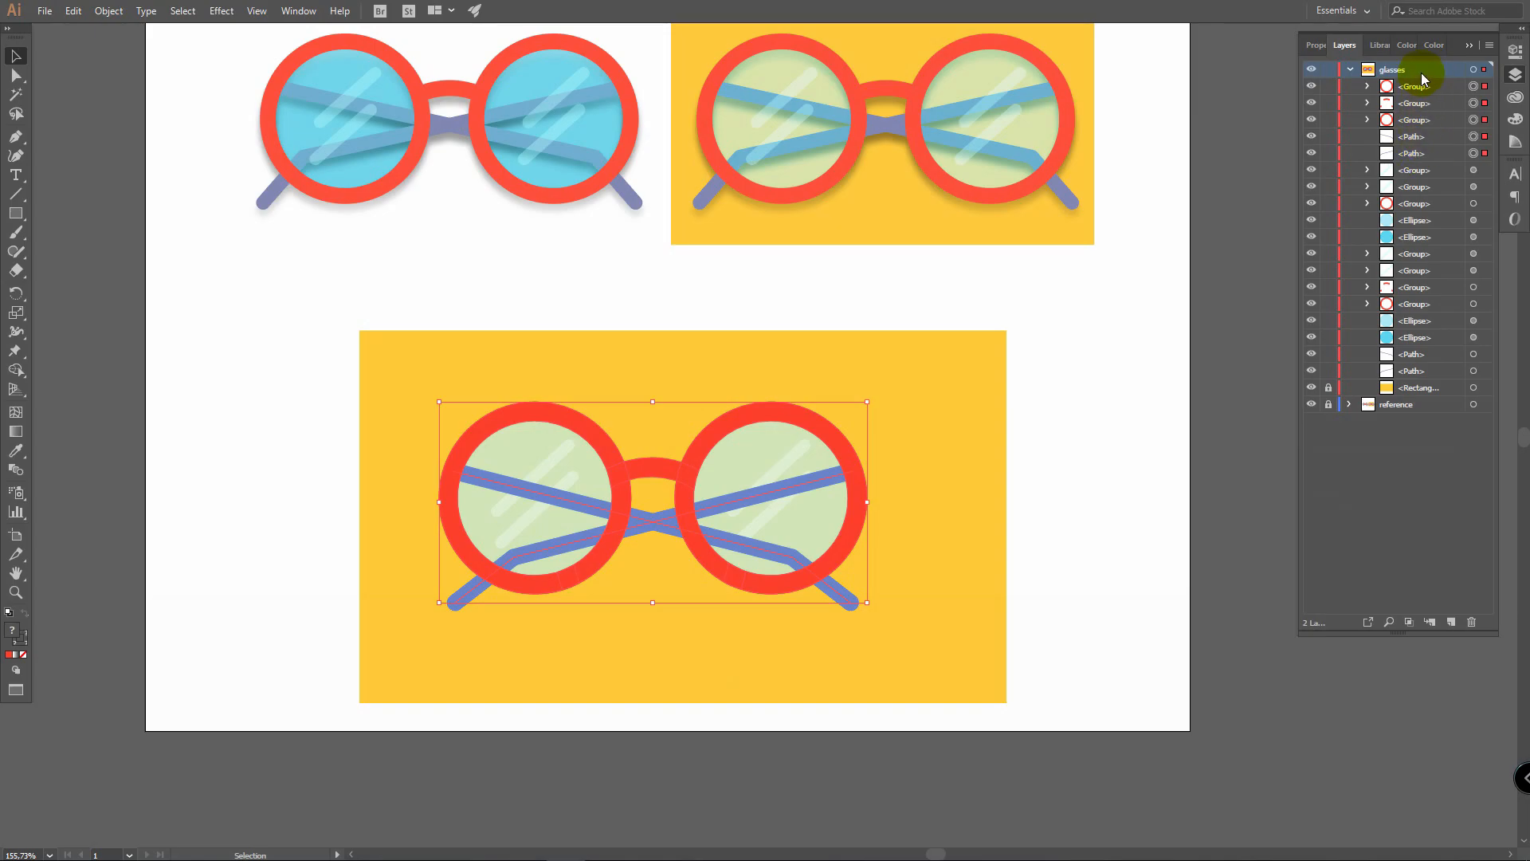
pyautogui.click(1515, 76)
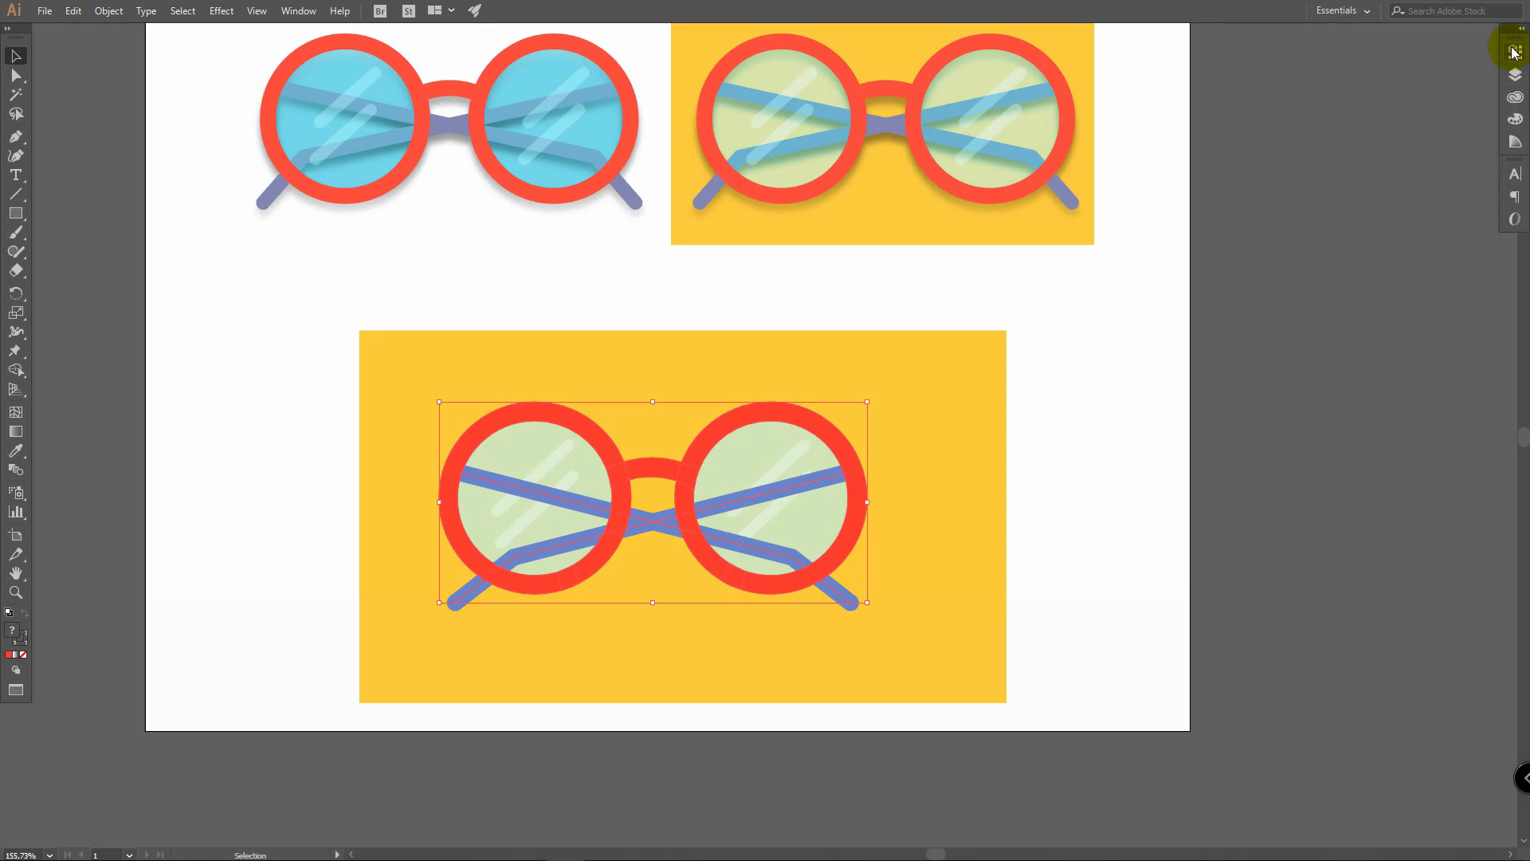
pyautogui.click(1515, 53)
pyautogui.click(1318, 421)
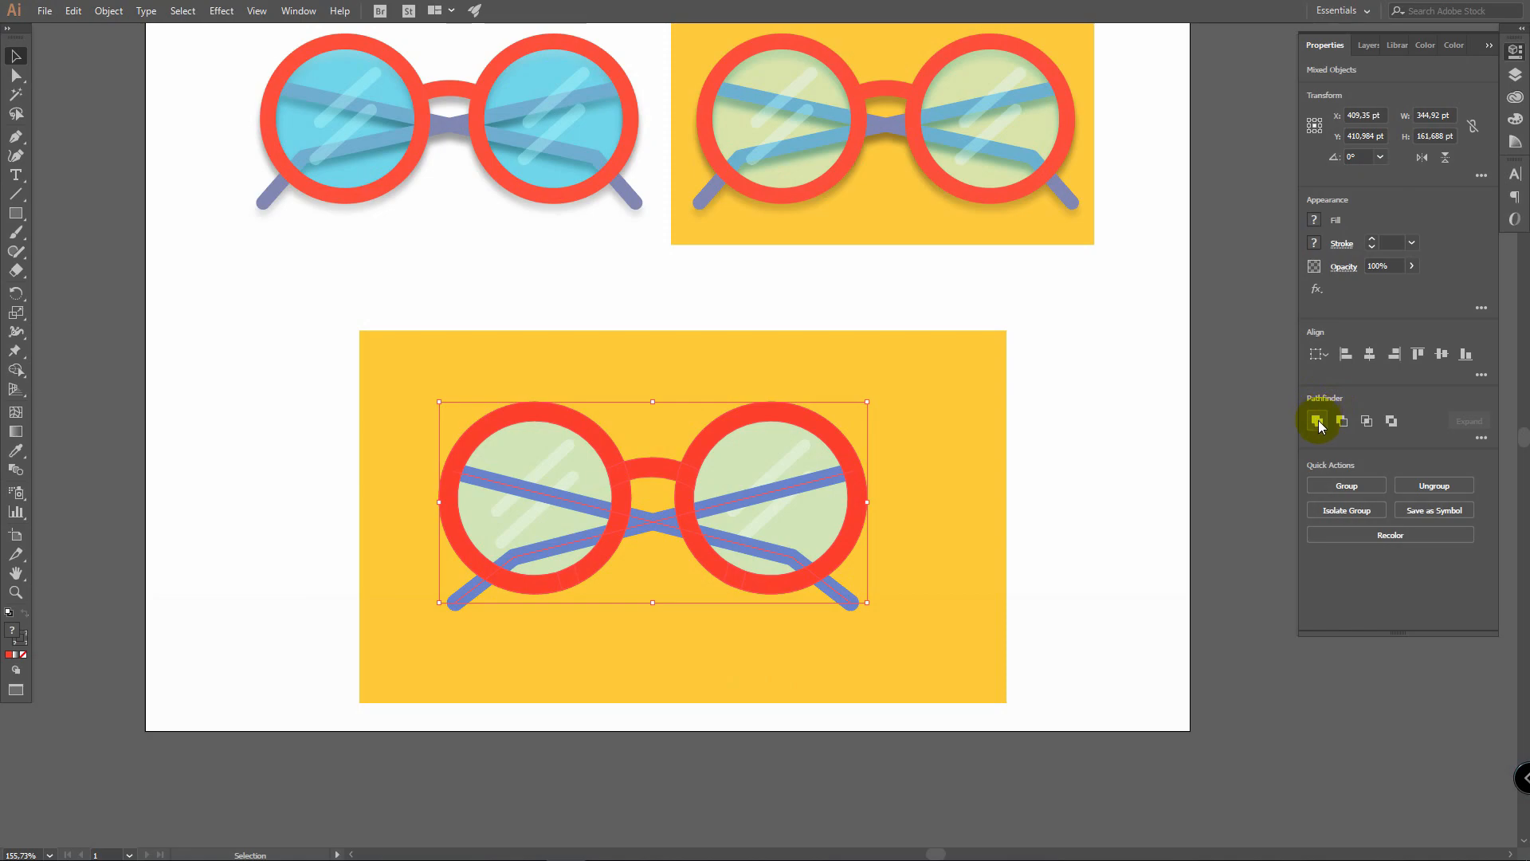
pyautogui.click(1319, 421)
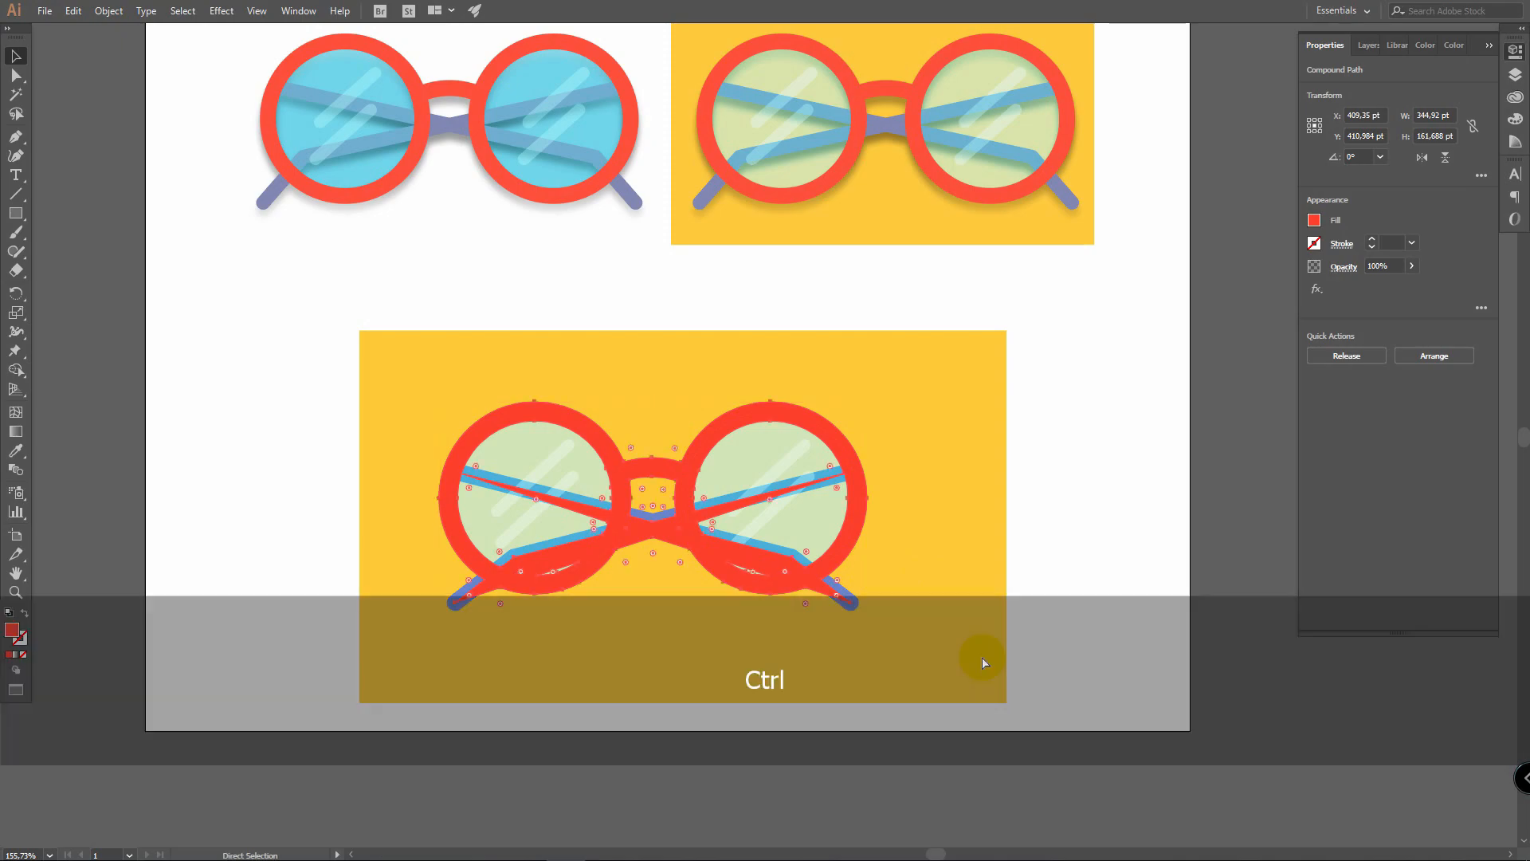
pyautogui.hotkey('ctrl', 'z')
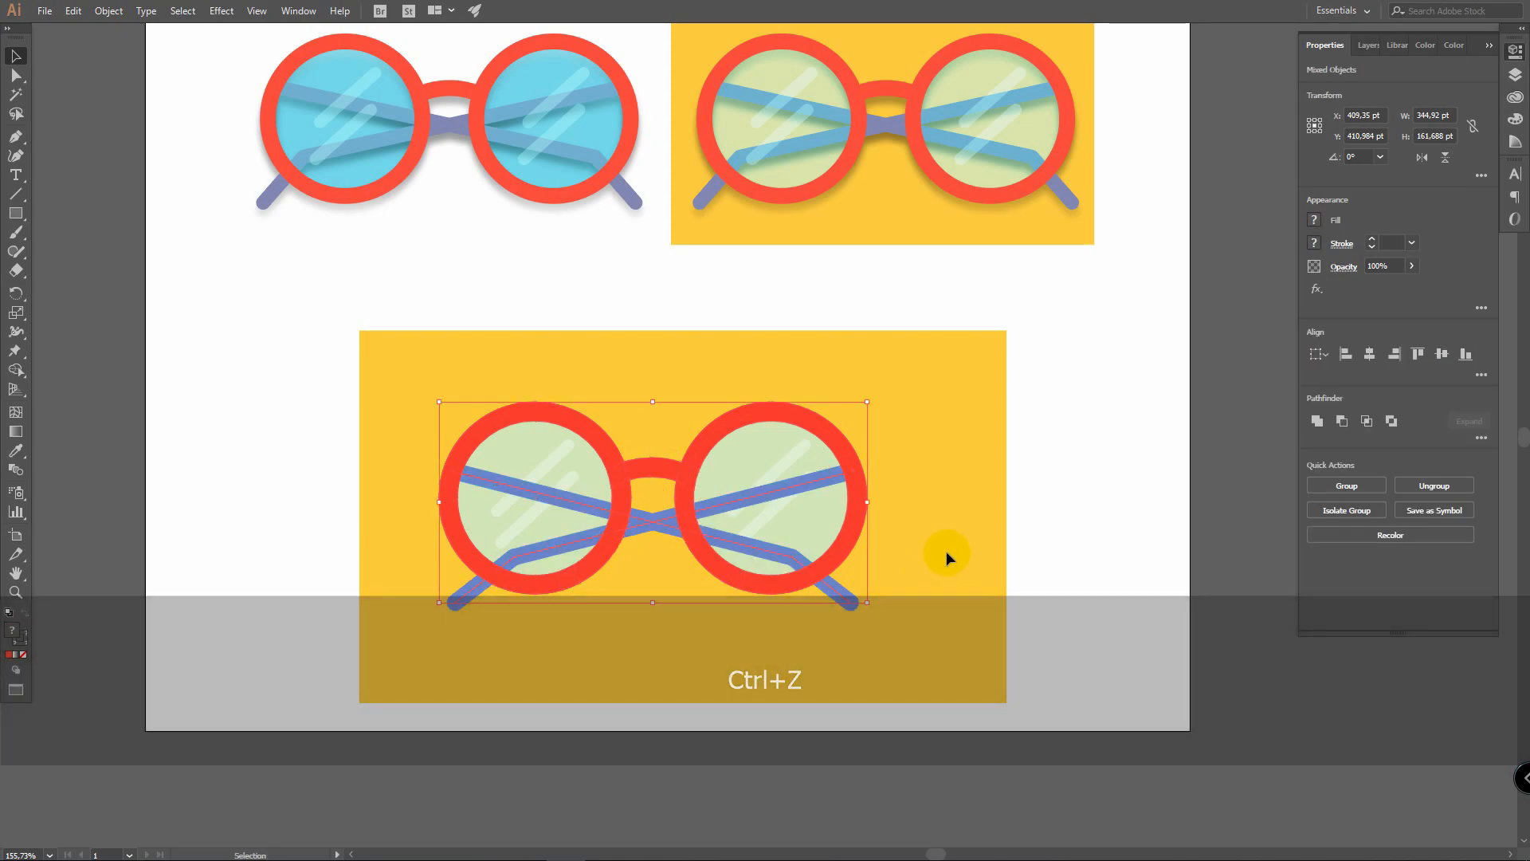
# Step: Expand the fill and stroke of both duplicated temple paths
pyautogui.click(830, 597)
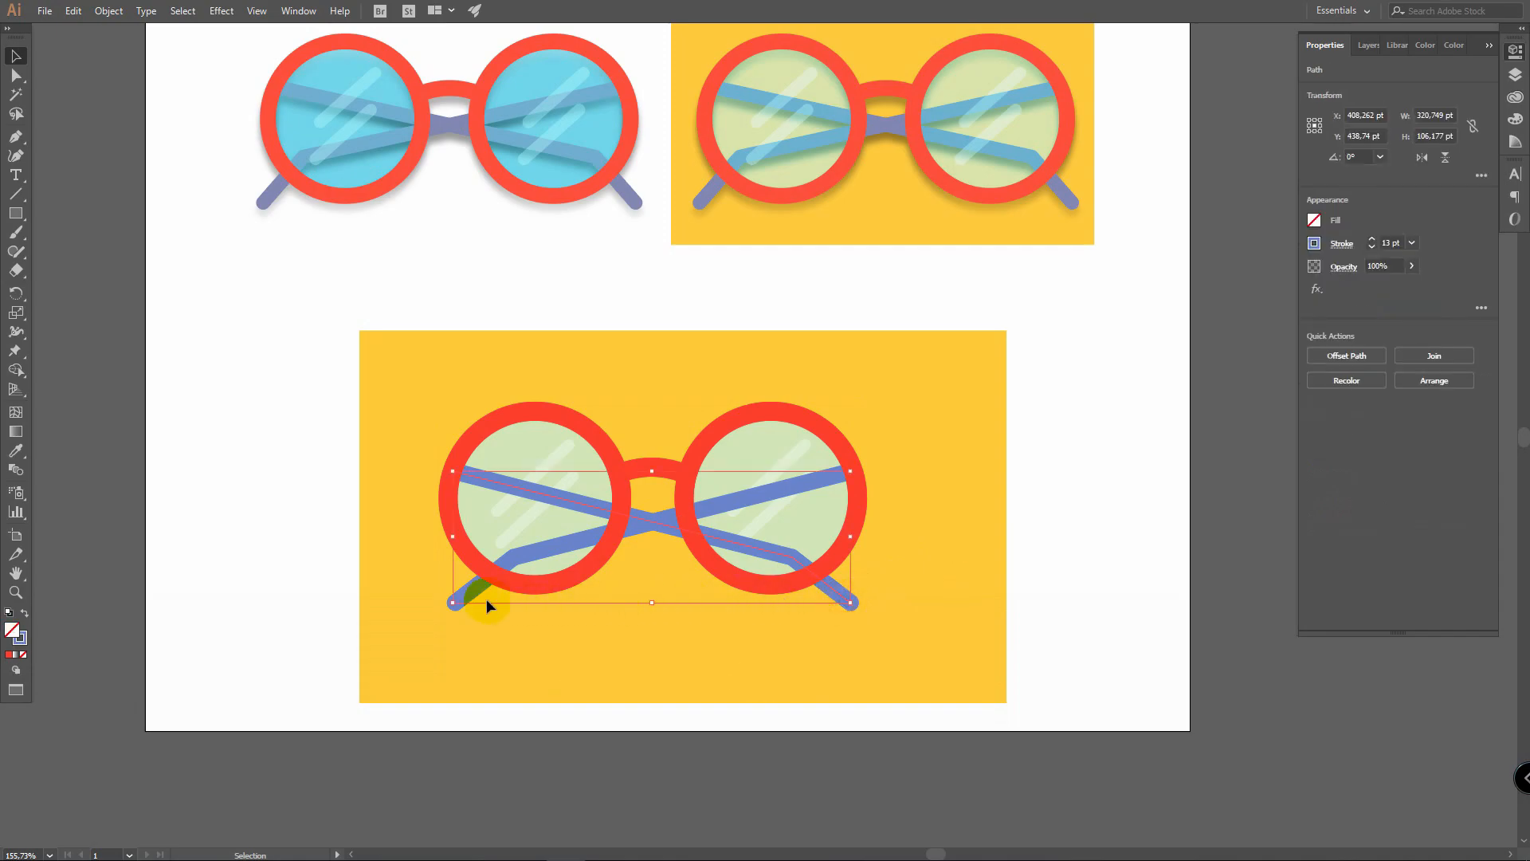
pyautogui.keyDown('shift'); pyautogui.click(469, 594); pyautogui.keyUp('shift')
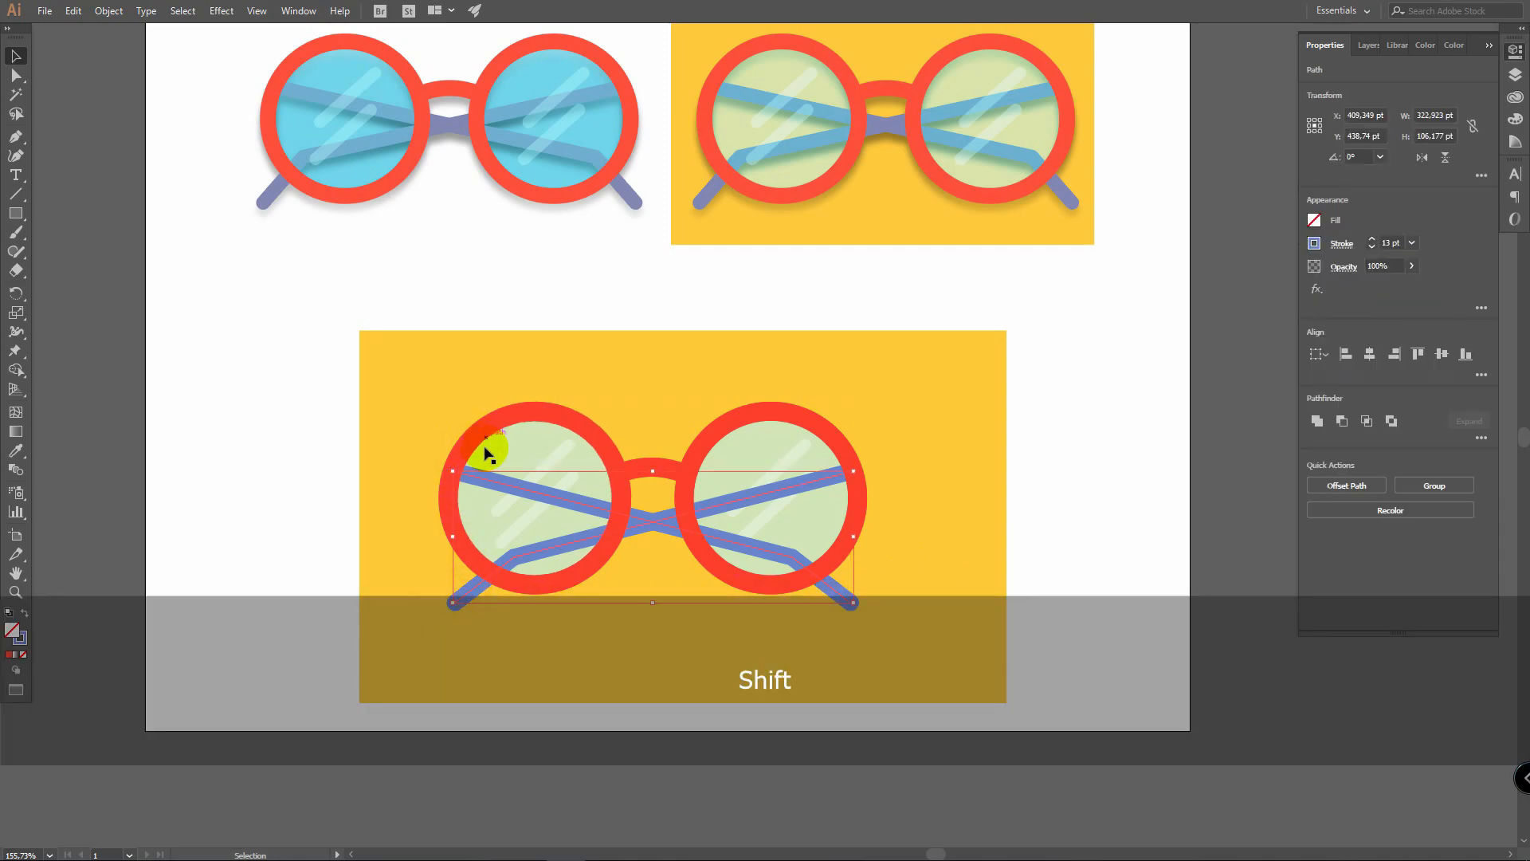
pyautogui.click(99, 13)
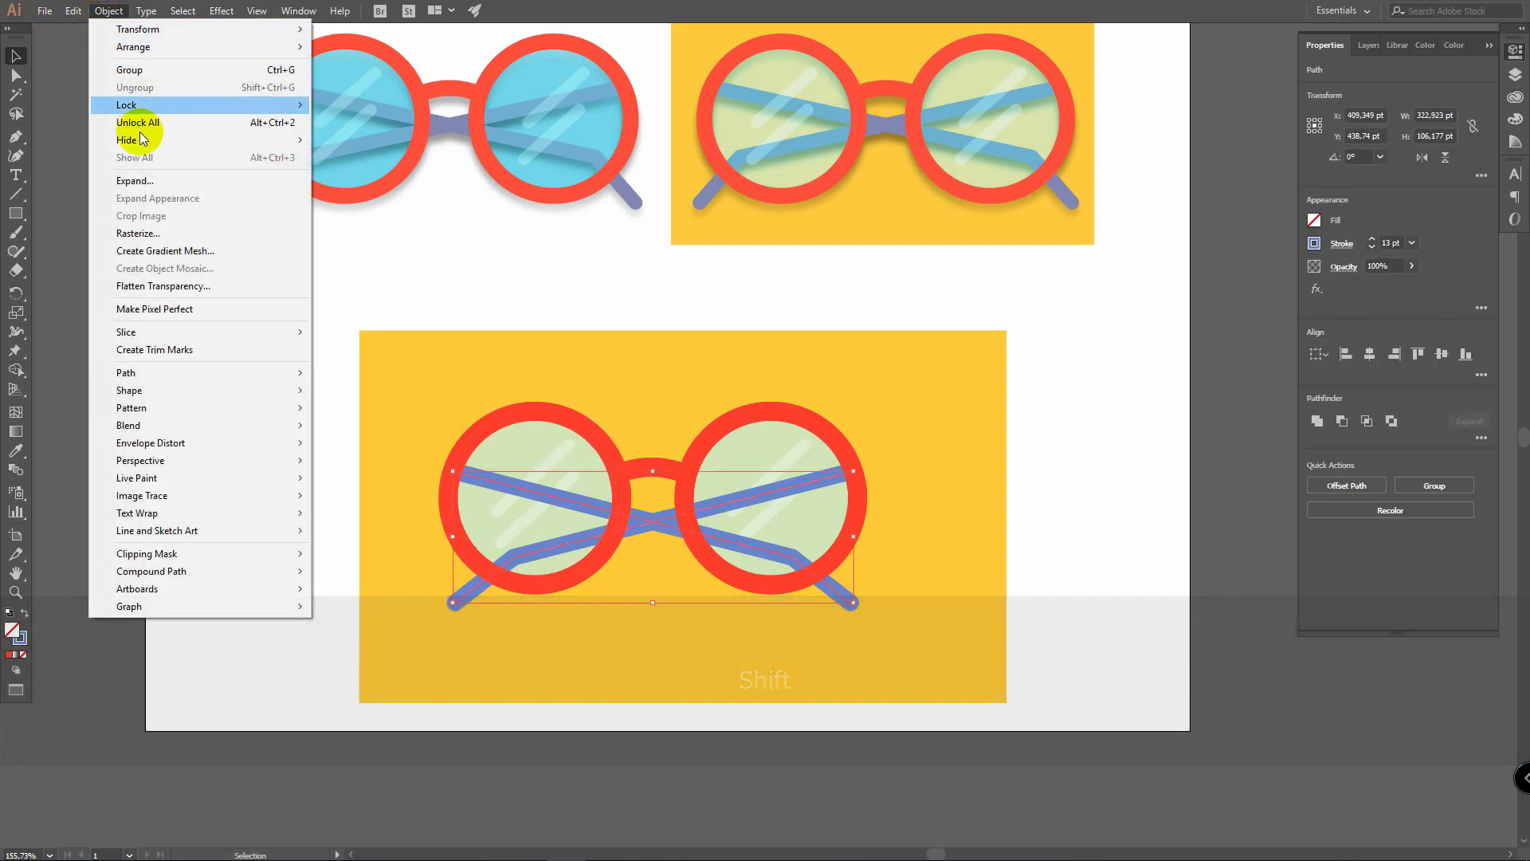
pyautogui.click(154, 180)
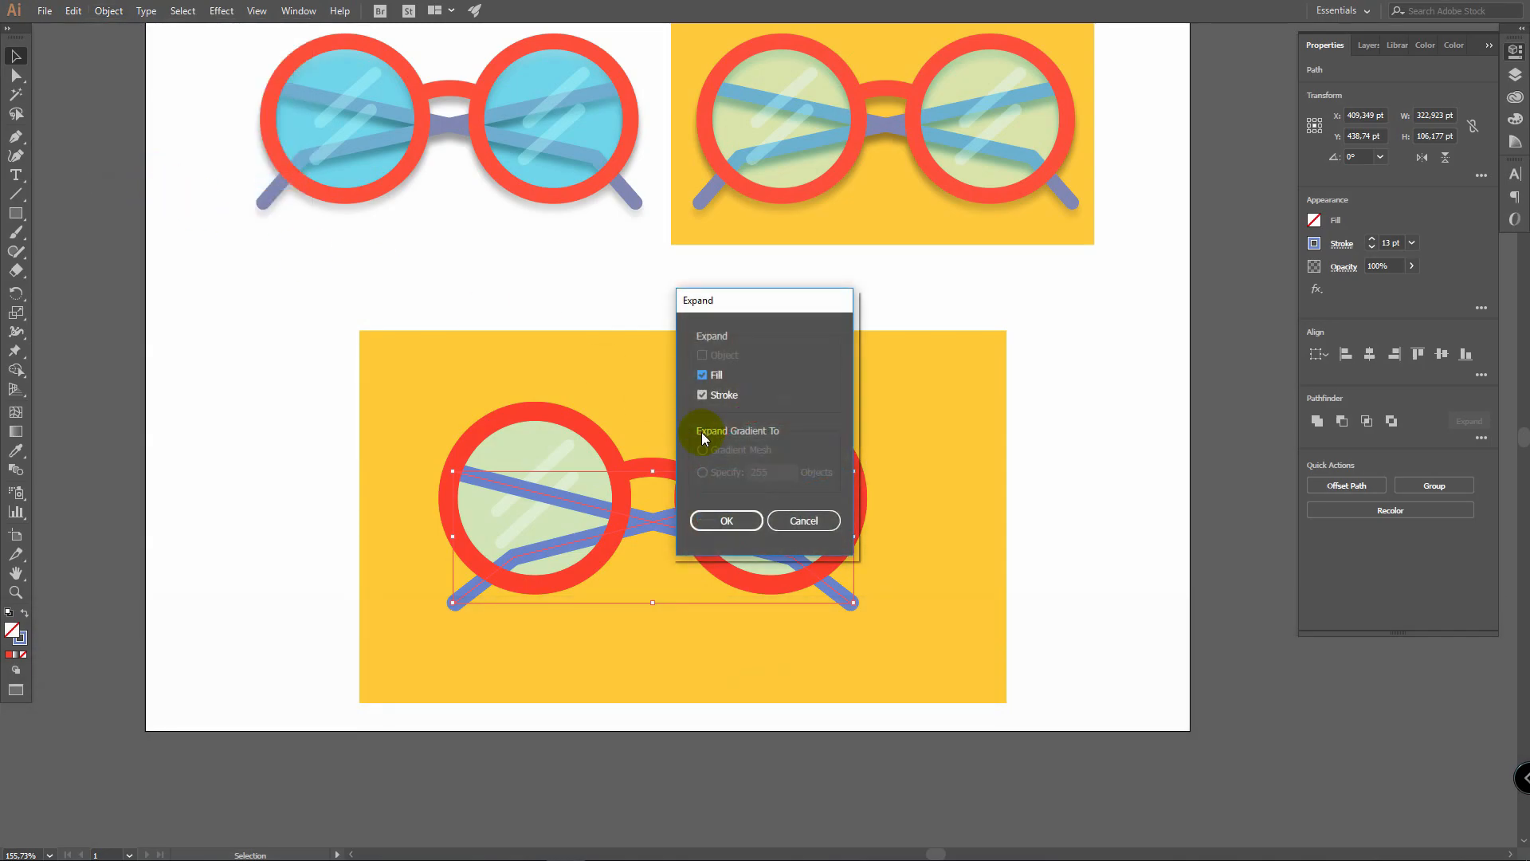
pyautogui.click(727, 520)
pyautogui.click(1014, 407)
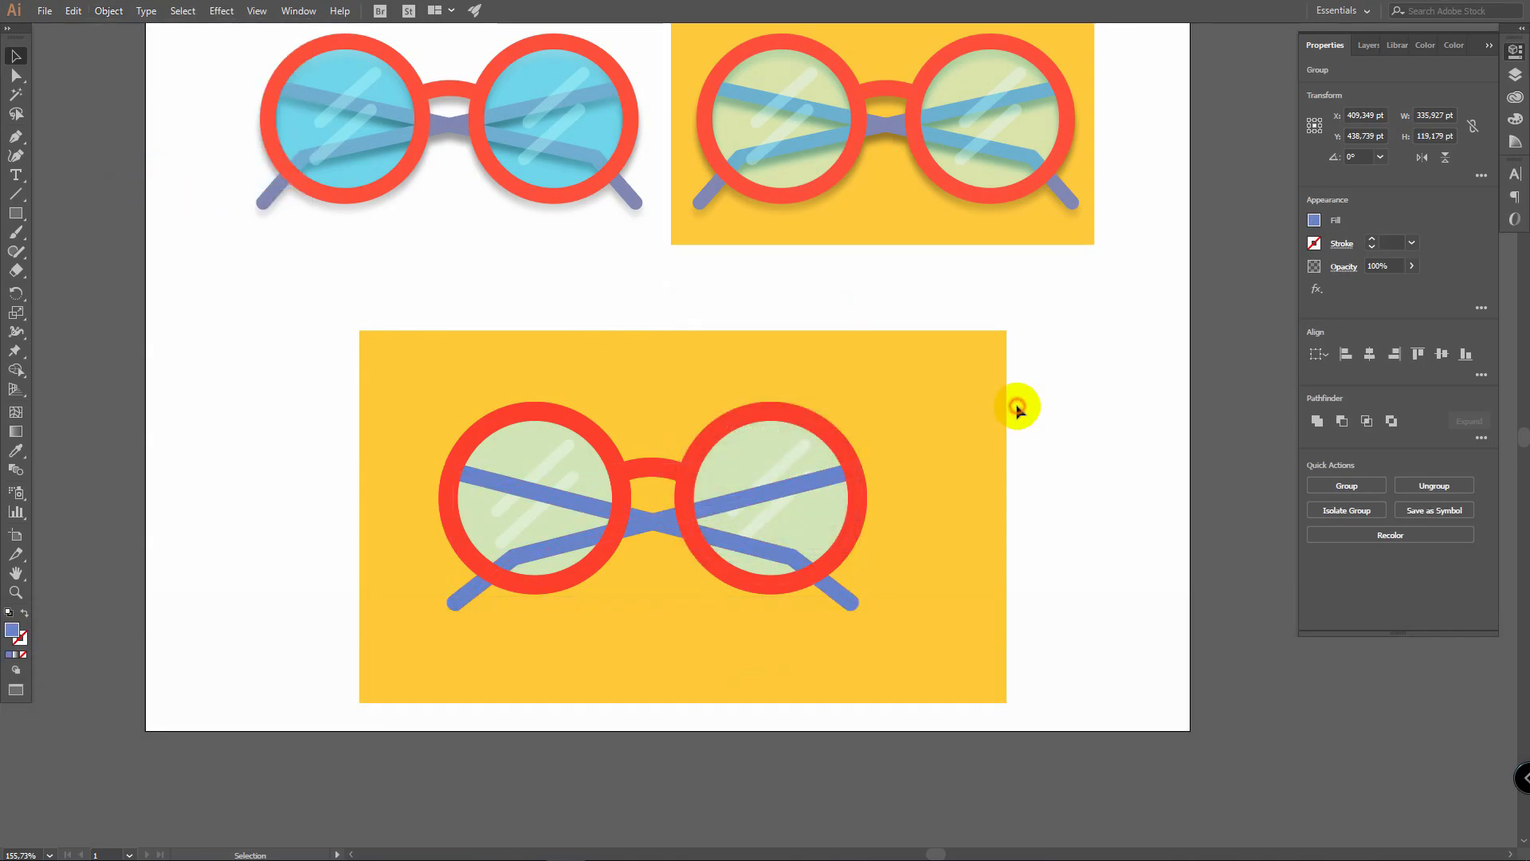
# Step: Unite the duplicated frame rings, bridge and expanded temples into one silhouette shape
pyautogui.click(572, 423)
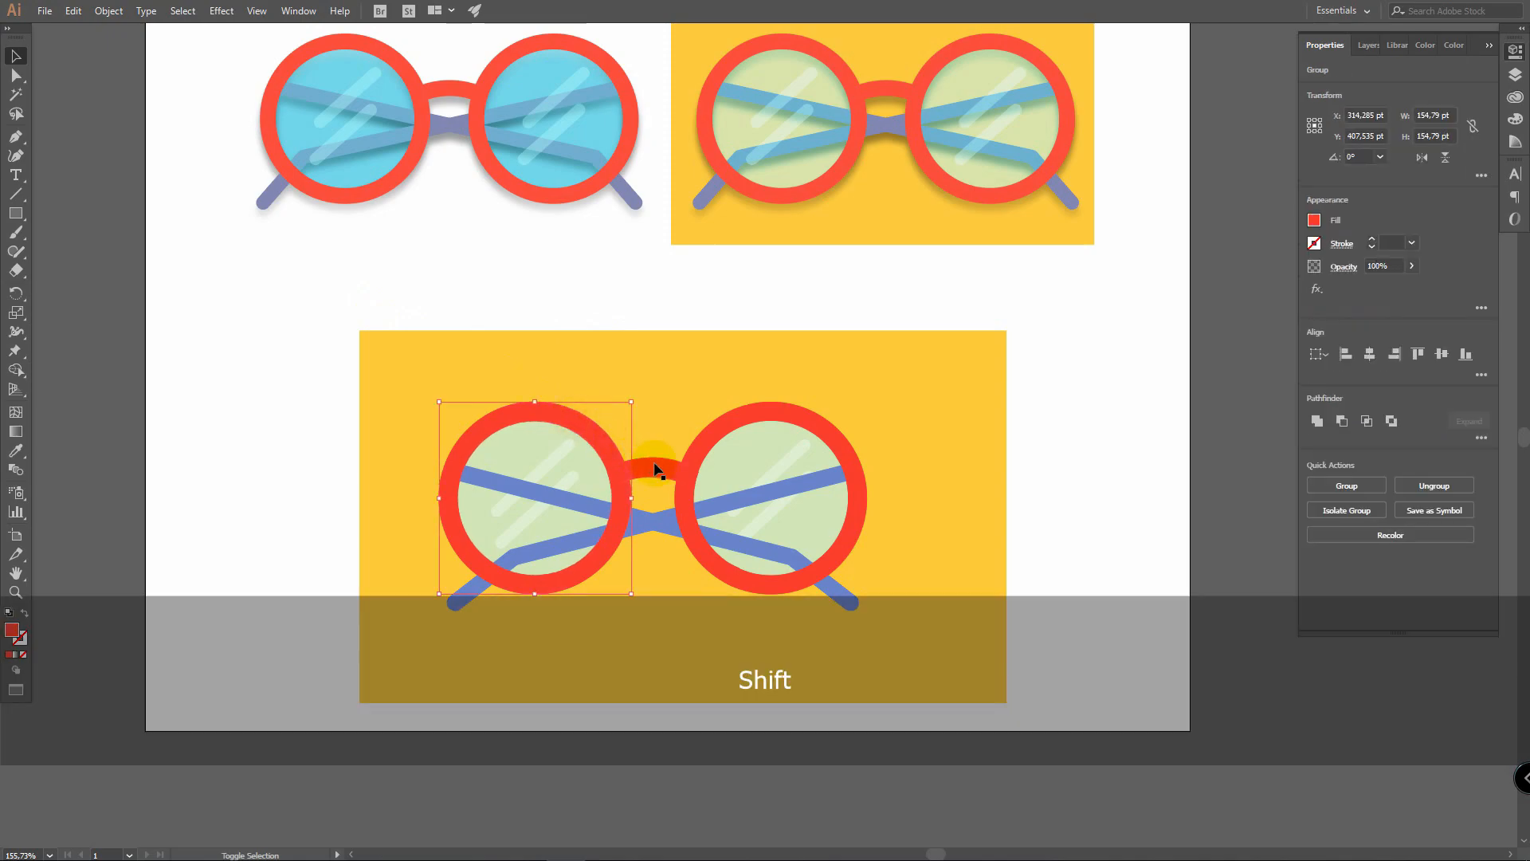
pyautogui.keyDown('shift'); pyautogui.click(701, 481); pyautogui.keyUp('shift')
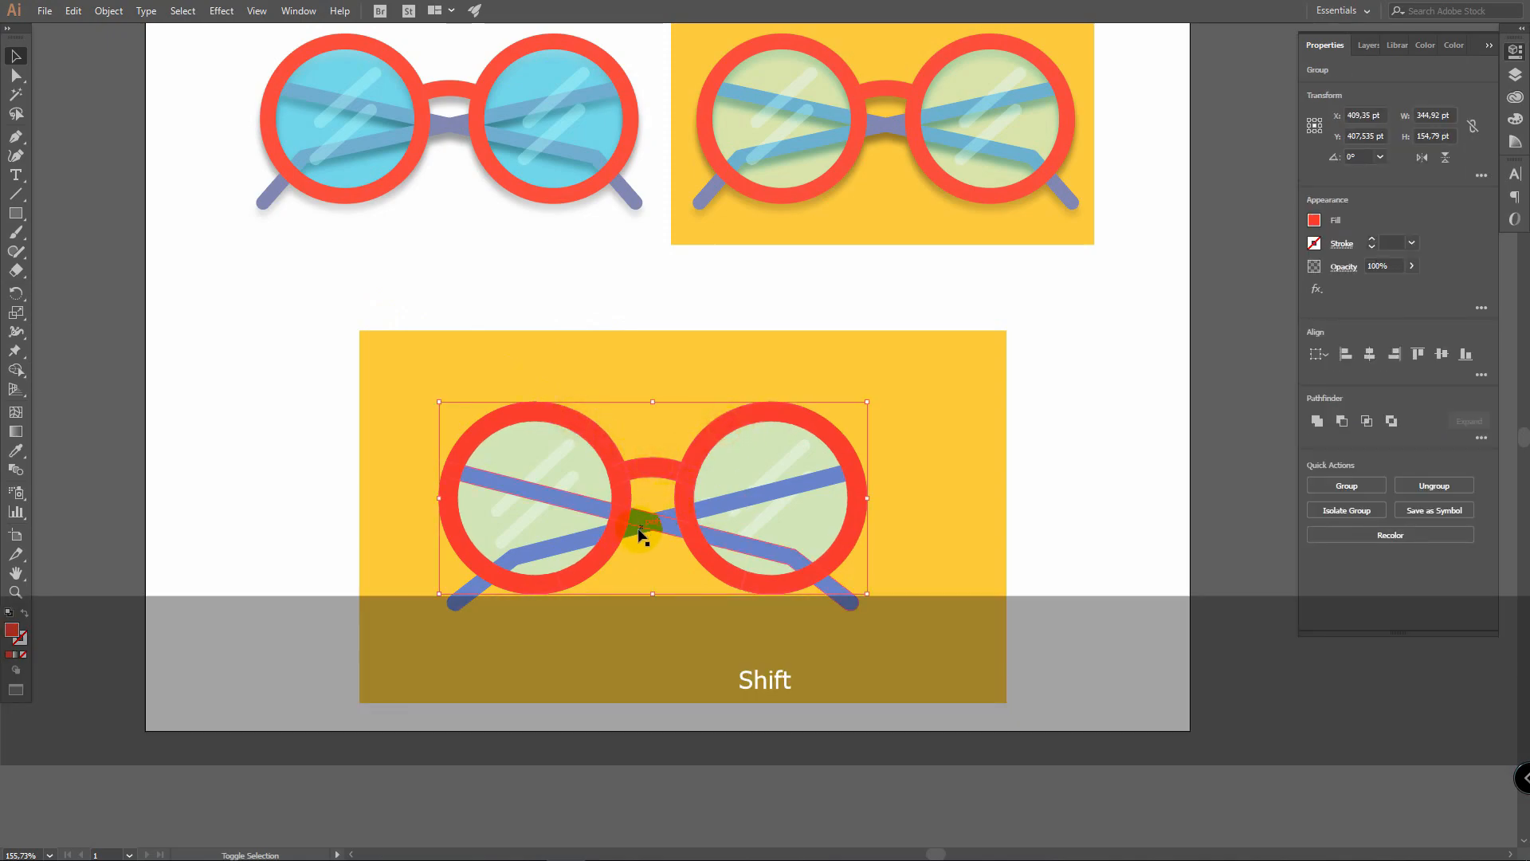
pyautogui.keyDown('shift'); pyautogui.click(470, 601); pyautogui.keyUp('shift')
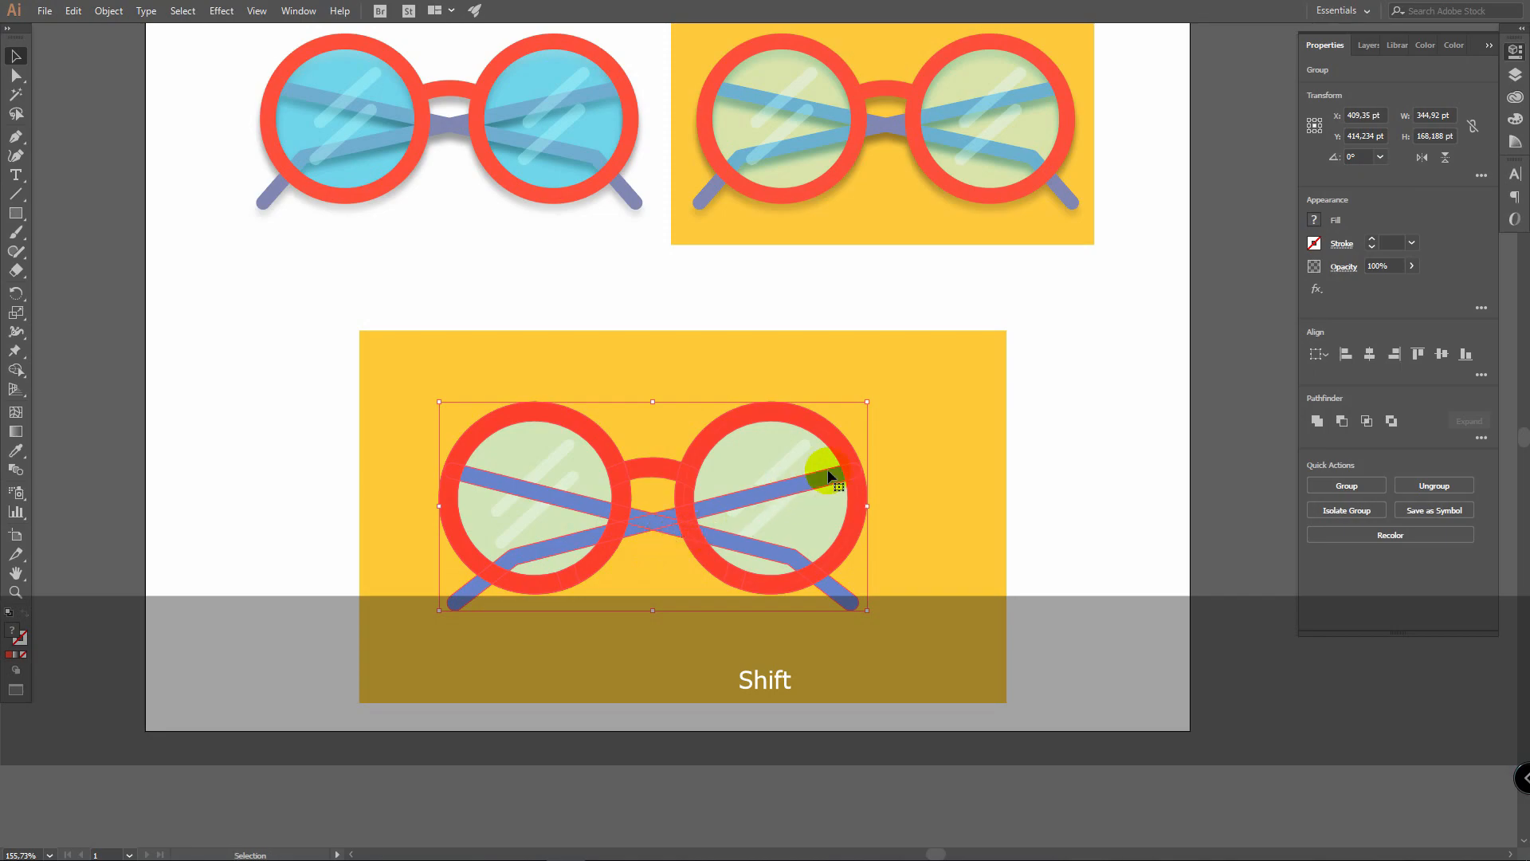
pyautogui.click(1316, 411)
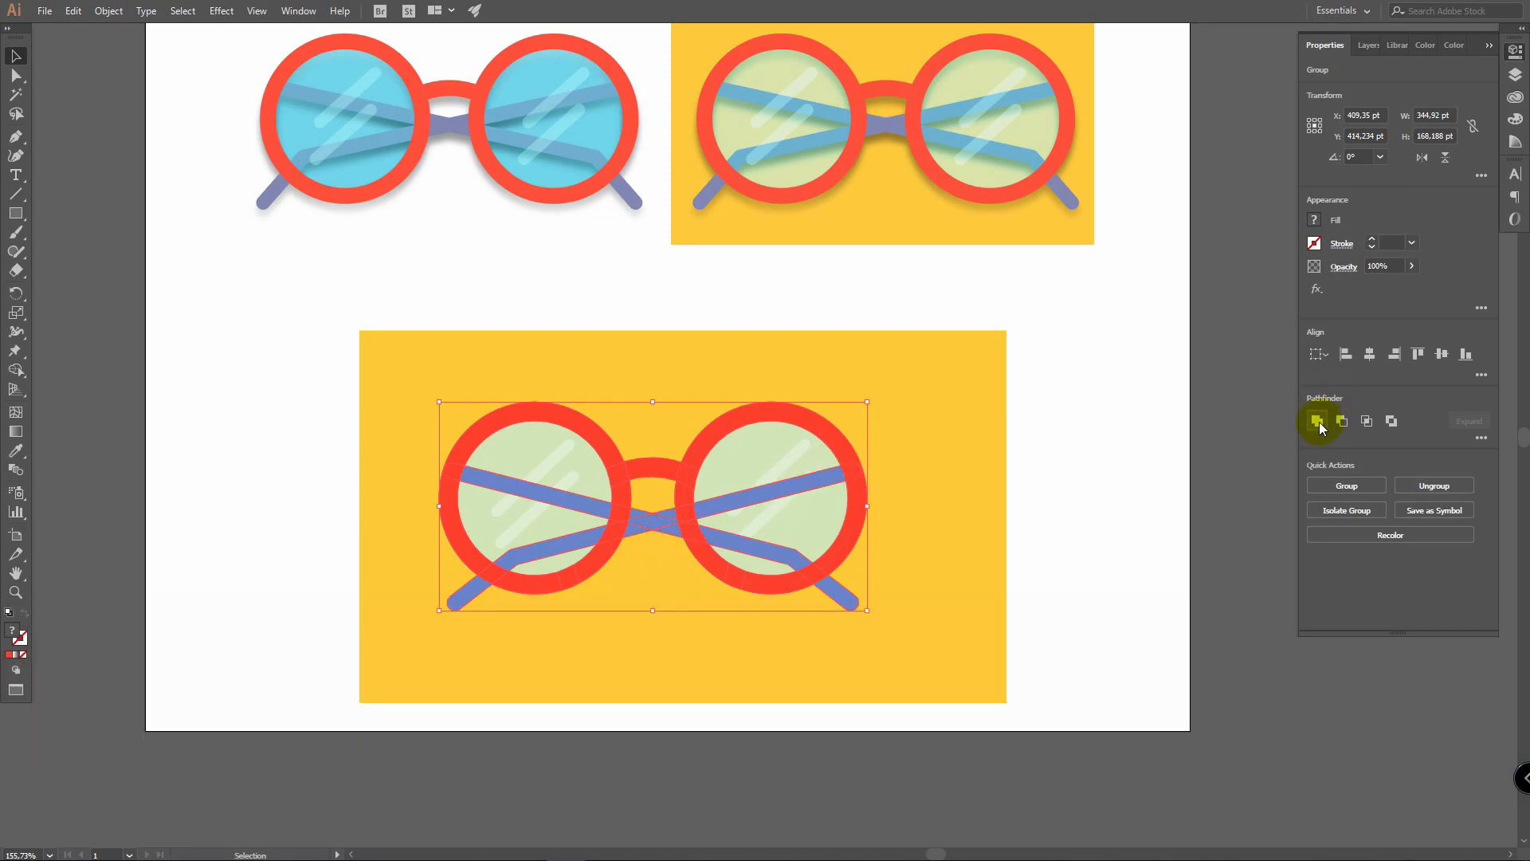
pyautogui.click(1319, 420)
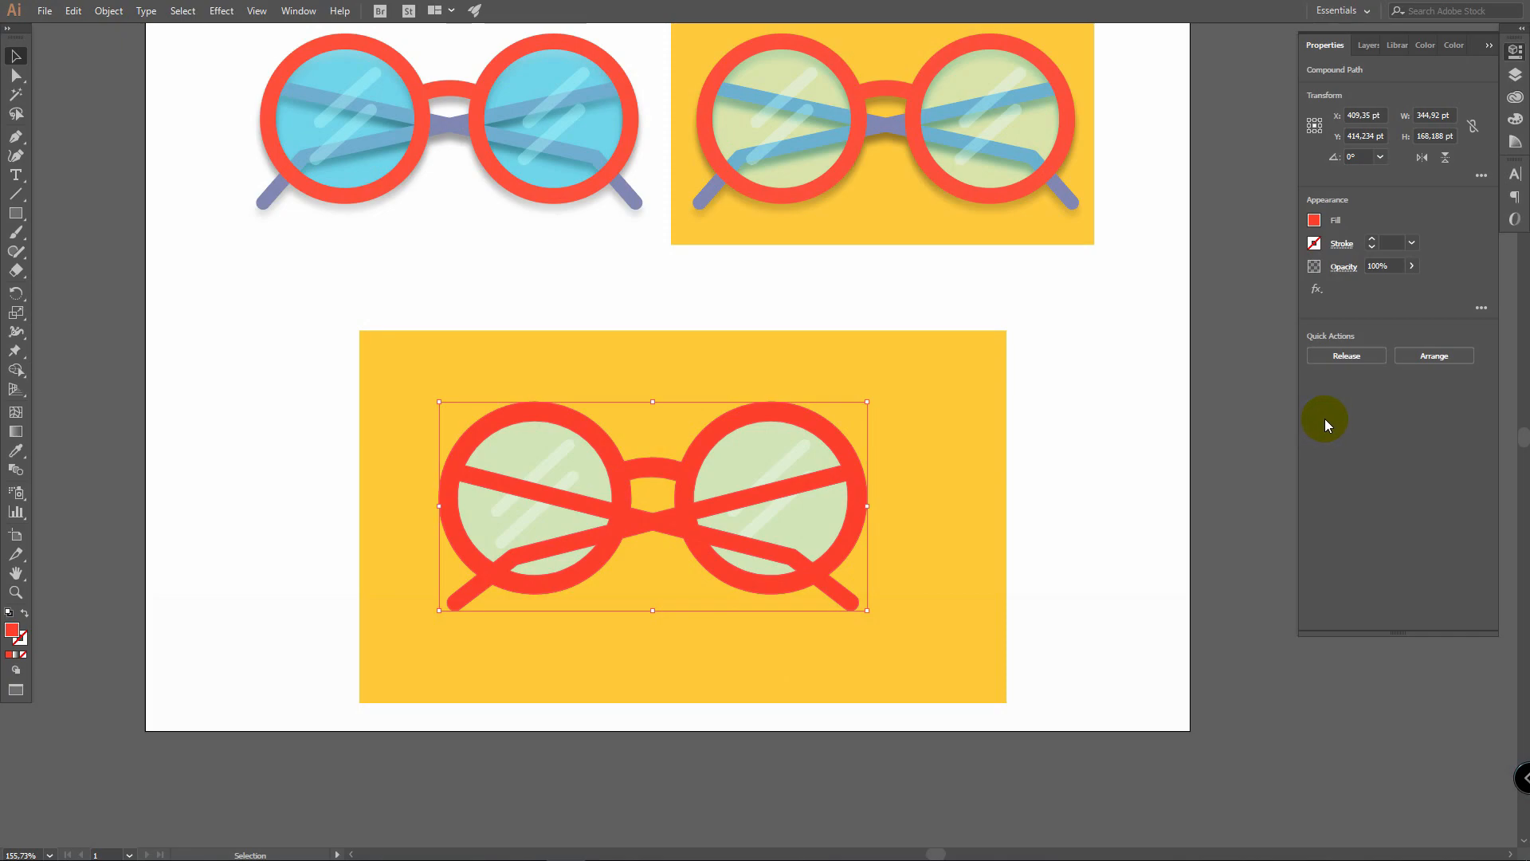
# Step: Set the merged glasses silhouette's fill colour to near-black #191919
pyautogui.doubleClick(13, 631)
pyautogui.click(1069, 393)
pyautogui.click(966, 456)
pyautogui.moveTo(967, 457); pyautogui.dragTo(956, 467)
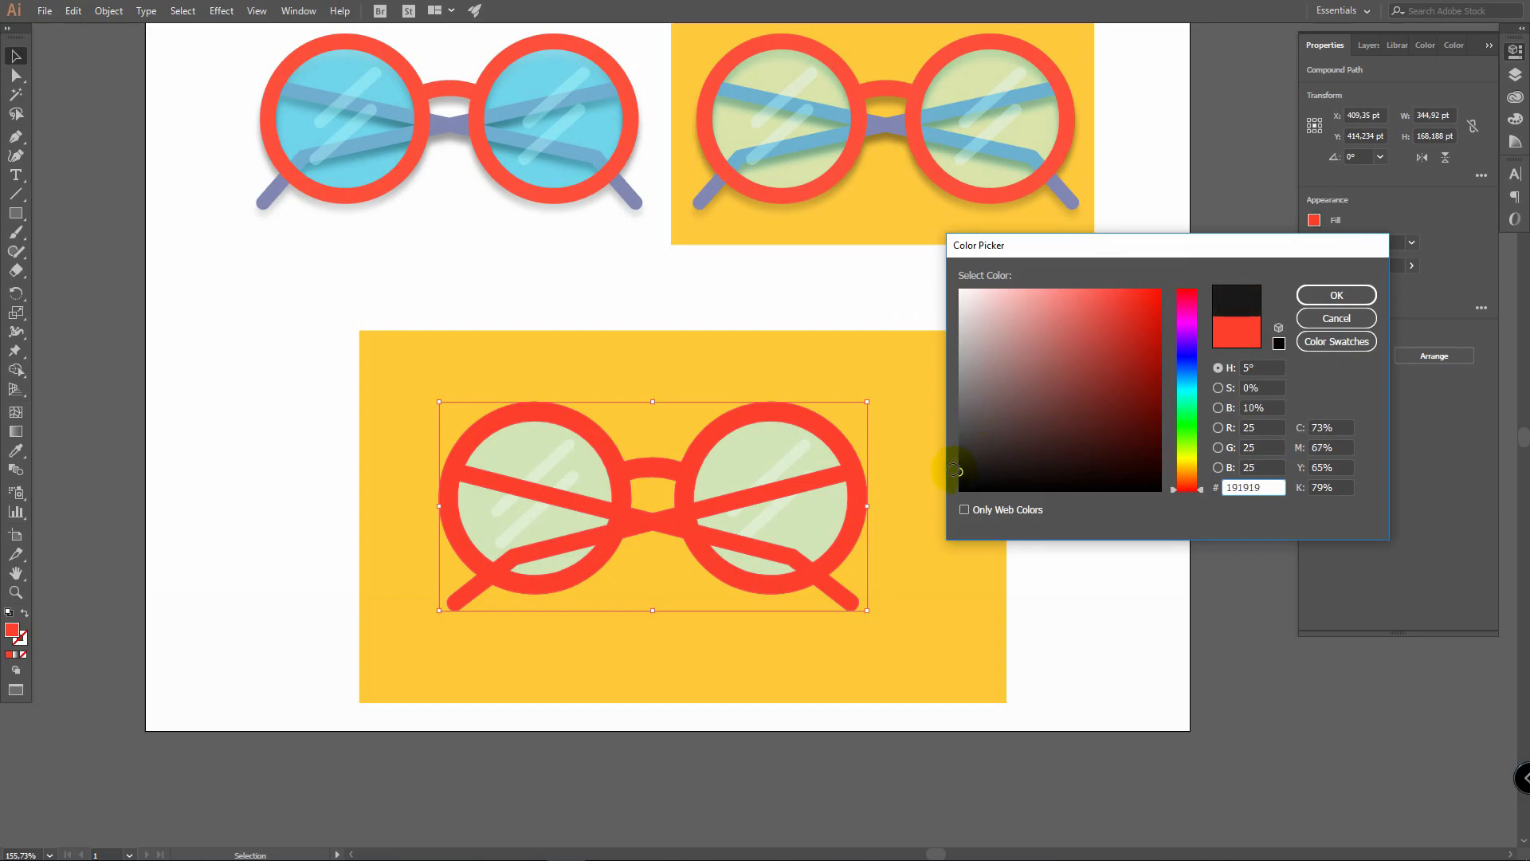
pyautogui.click(1333, 295)
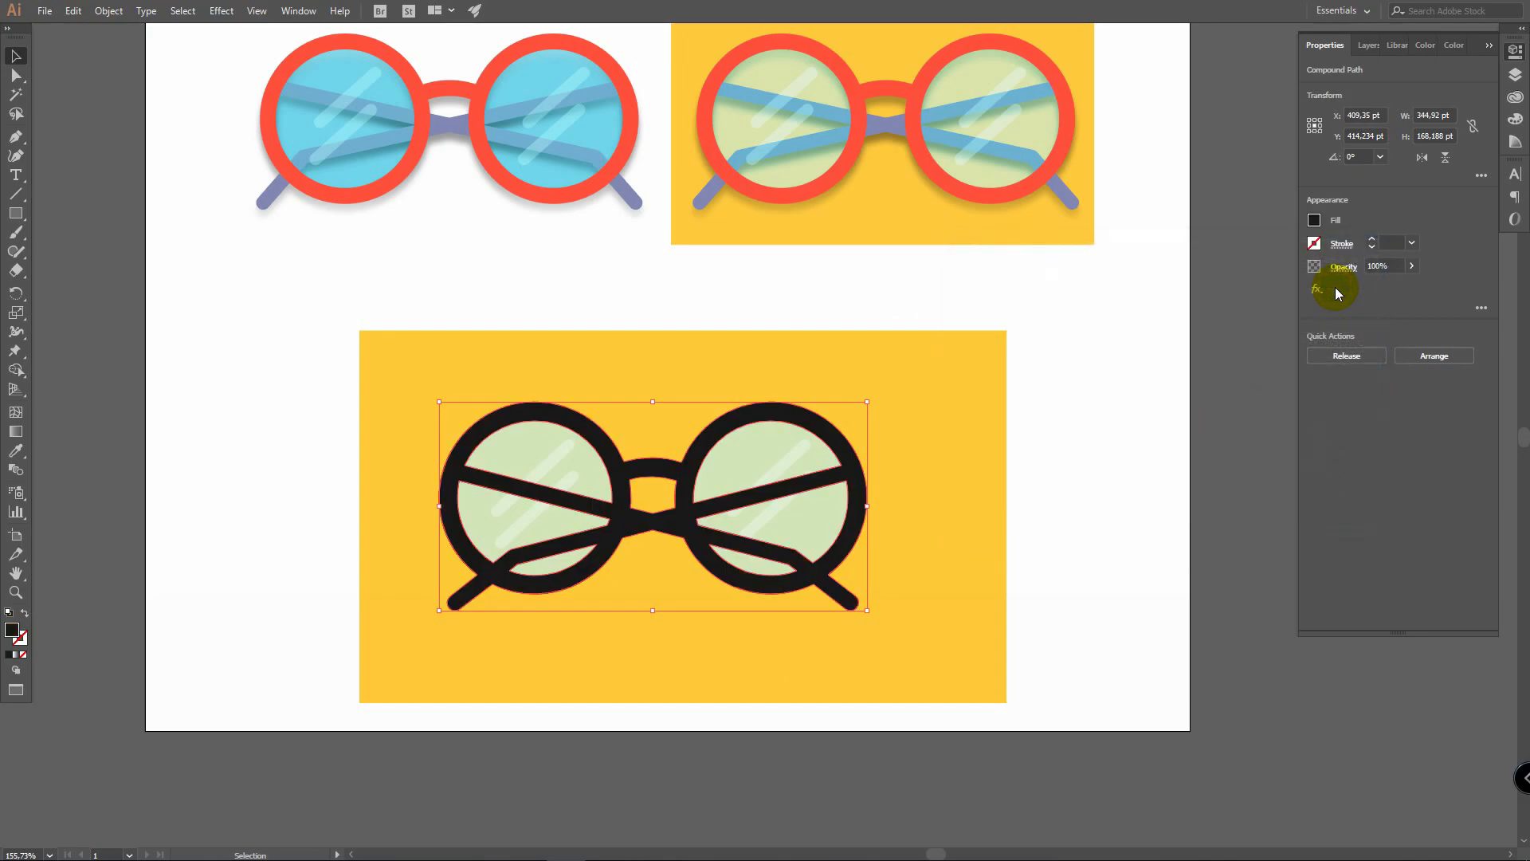
# Step: Apply a Gaussian Blur with a 13-pixel radius to the black silhouette
pyautogui.click(222, 13)
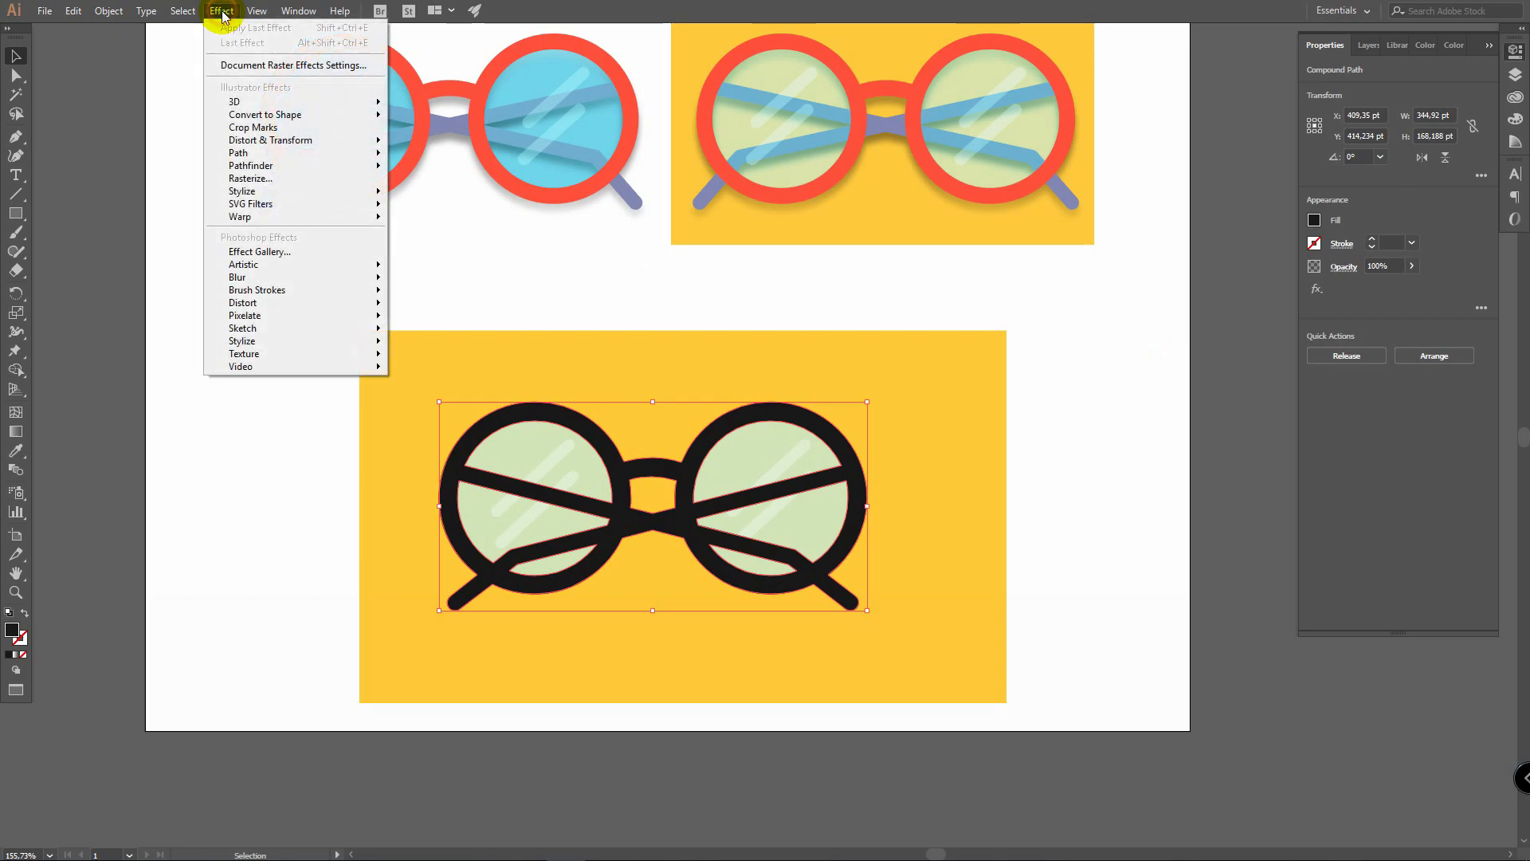
pyautogui.moveTo(263, 278)
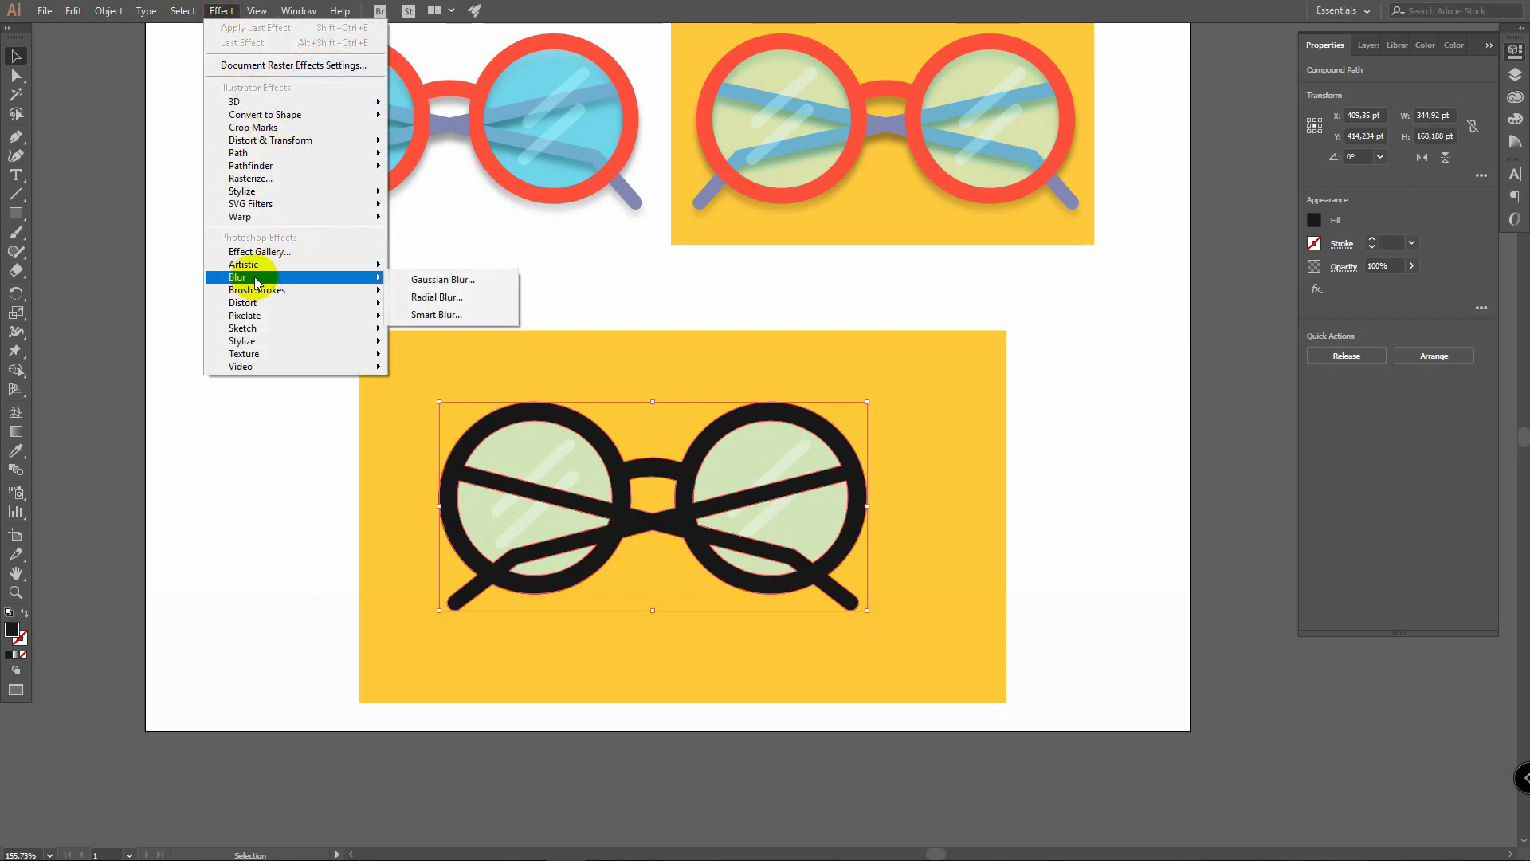
pyautogui.click(463, 279)
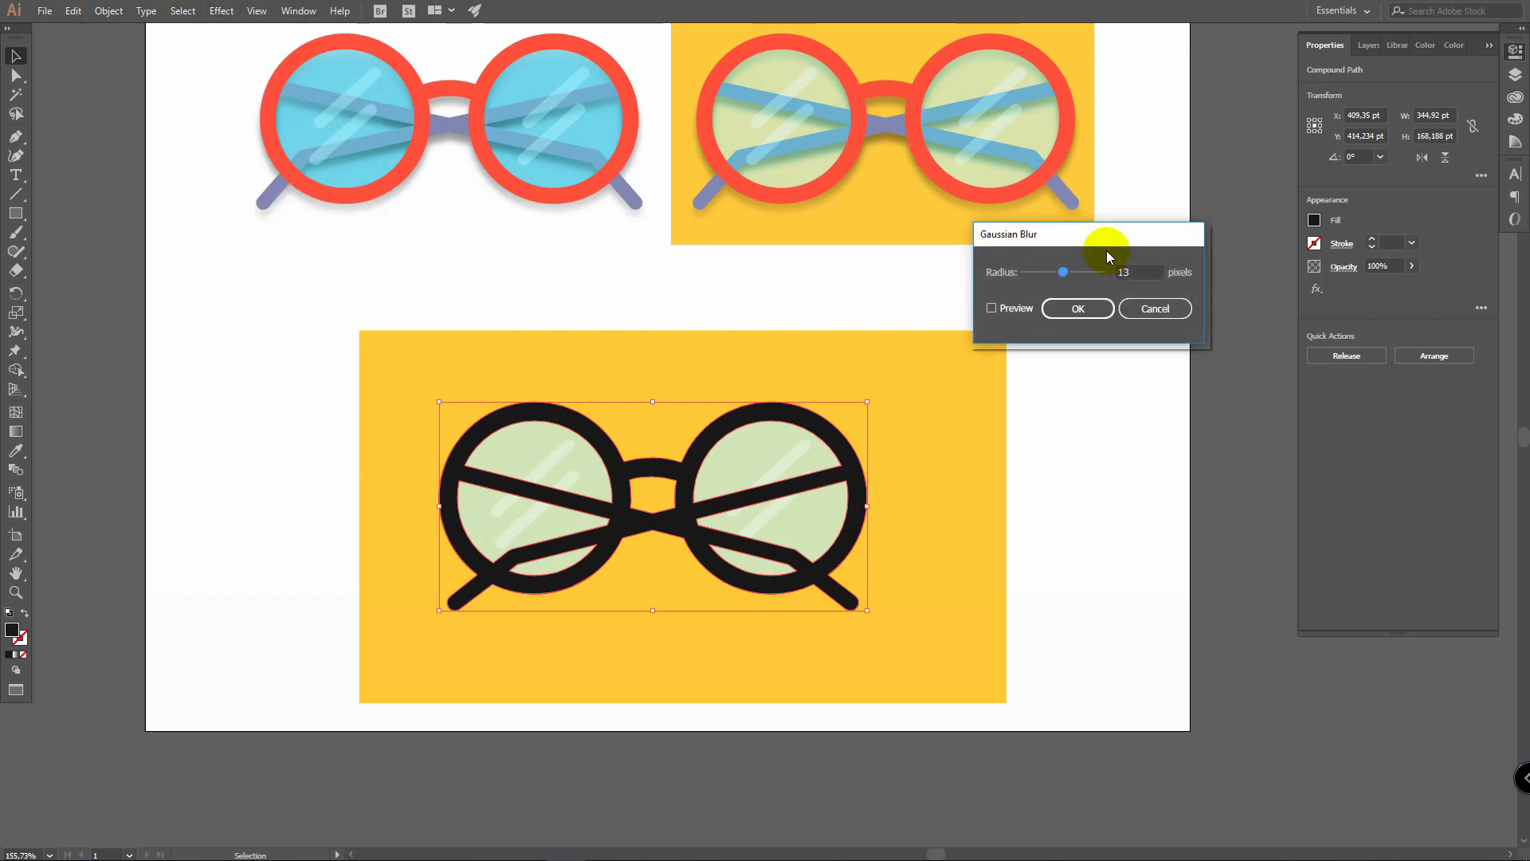
pyautogui.click(992, 309)
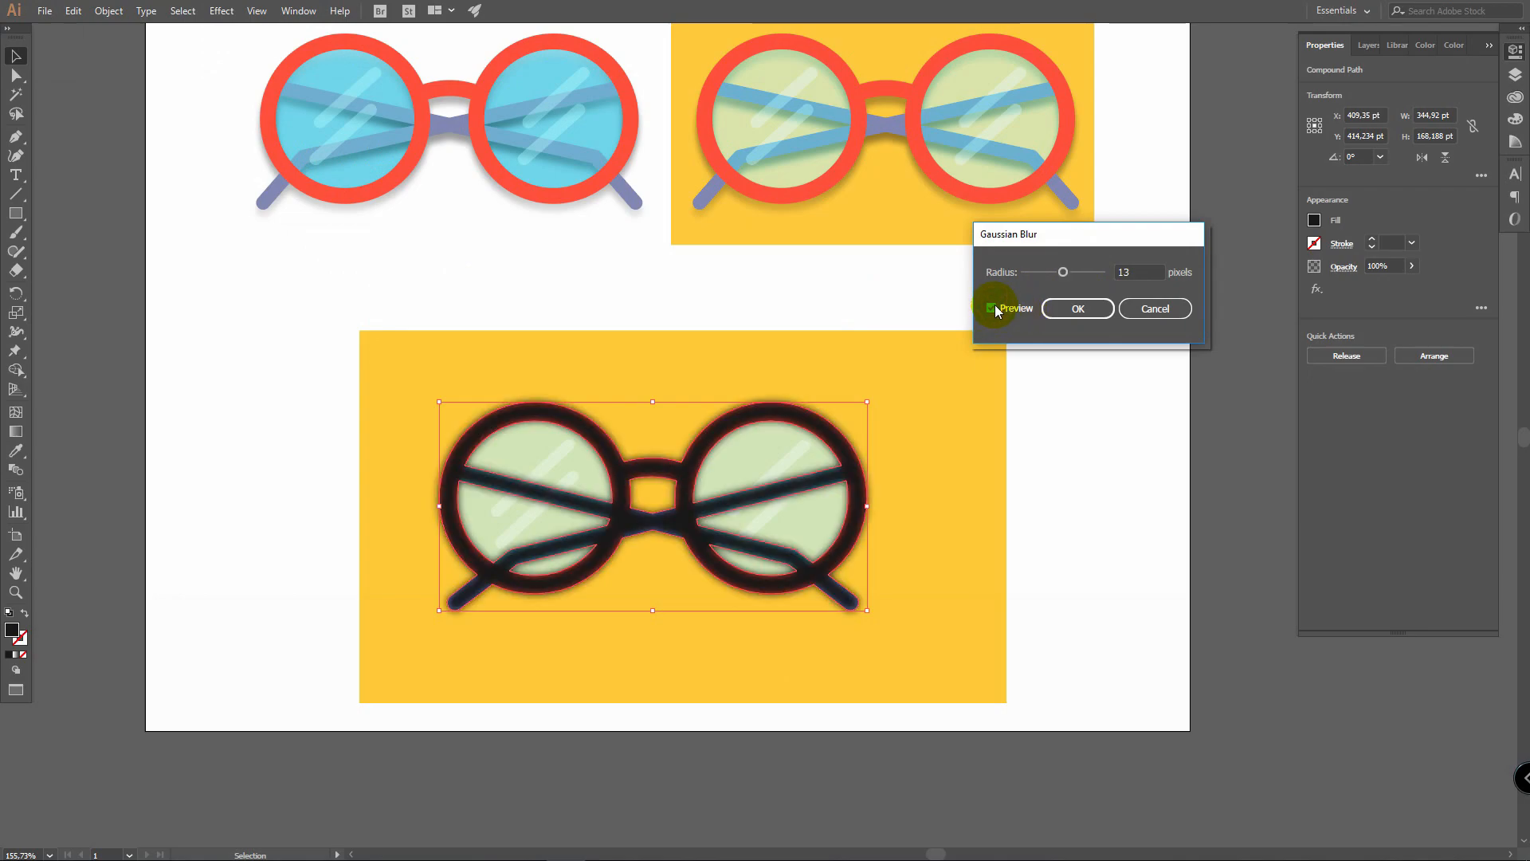
pyautogui.moveTo(1063, 272); pyautogui.dragTo(1119, 284)
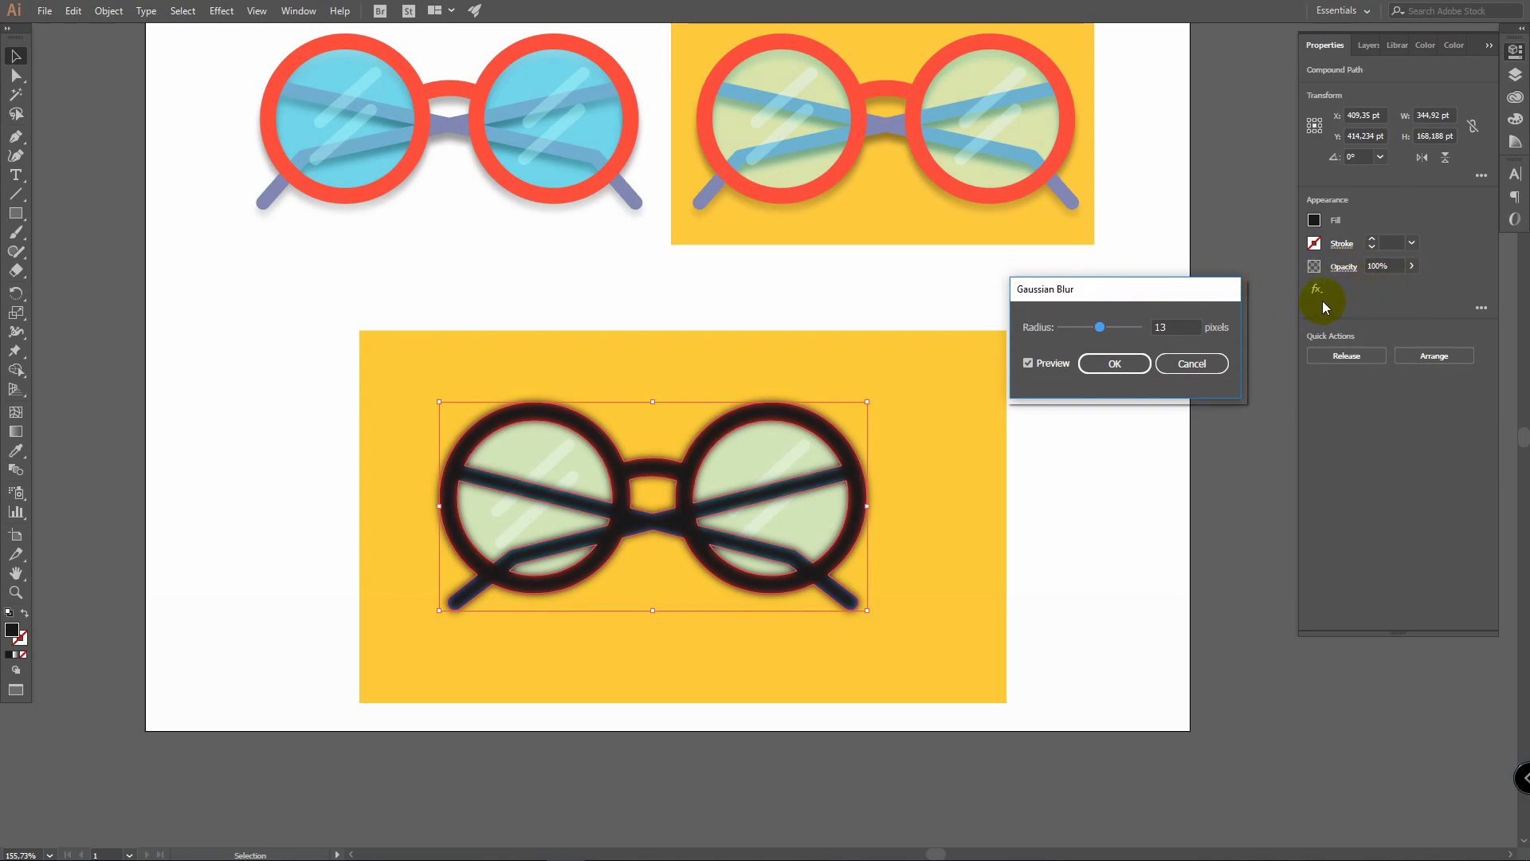
pyautogui.click(1115, 364)
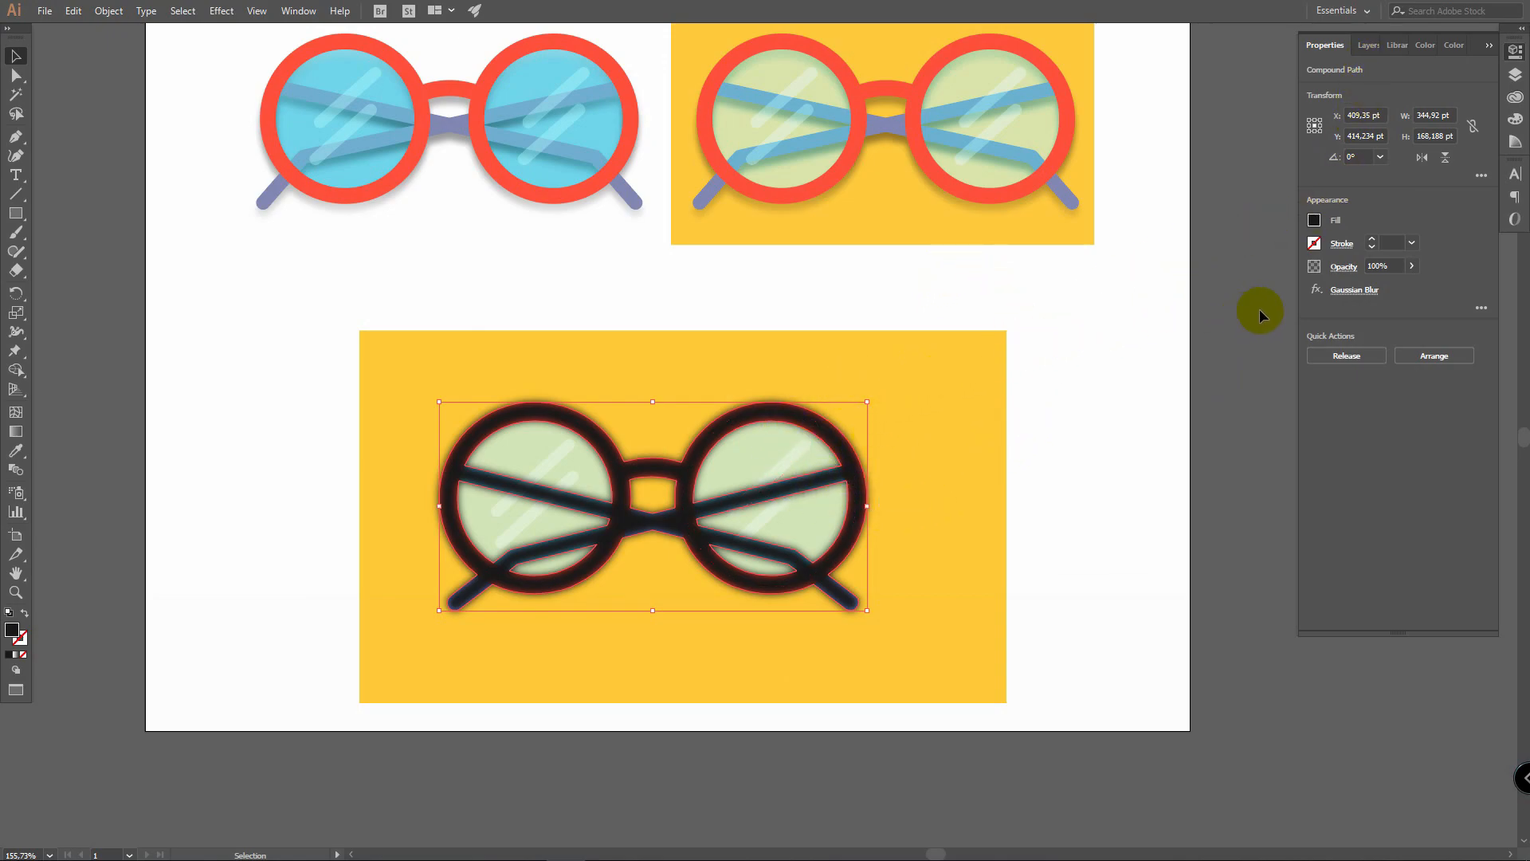
pyautogui.click(1355, 290)
pyautogui.click(1029, 363)
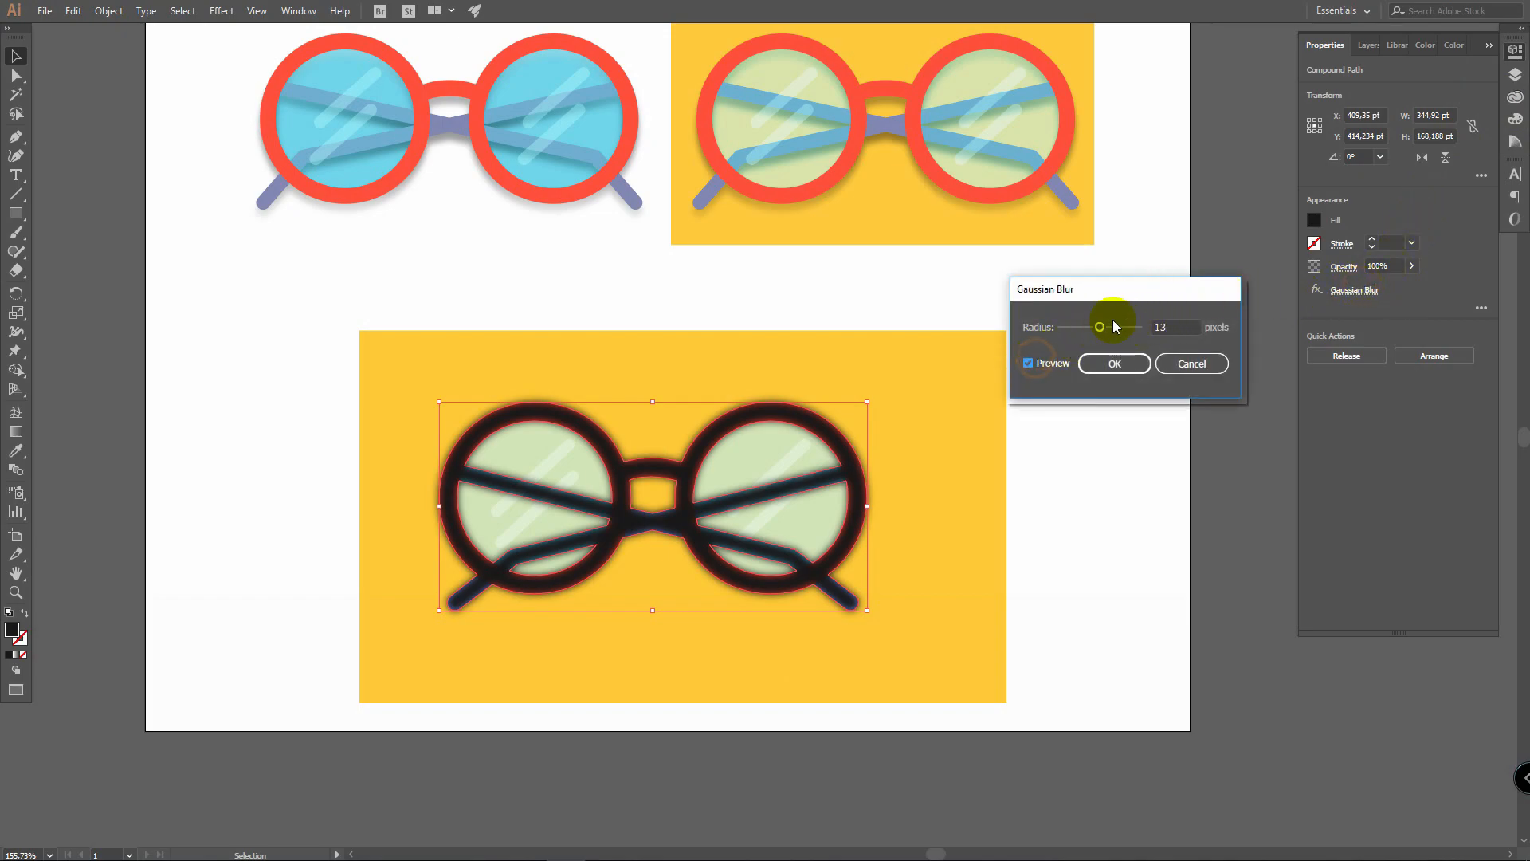
pyautogui.moveTo(1099, 328); pyautogui.dragTo(1100, 333)
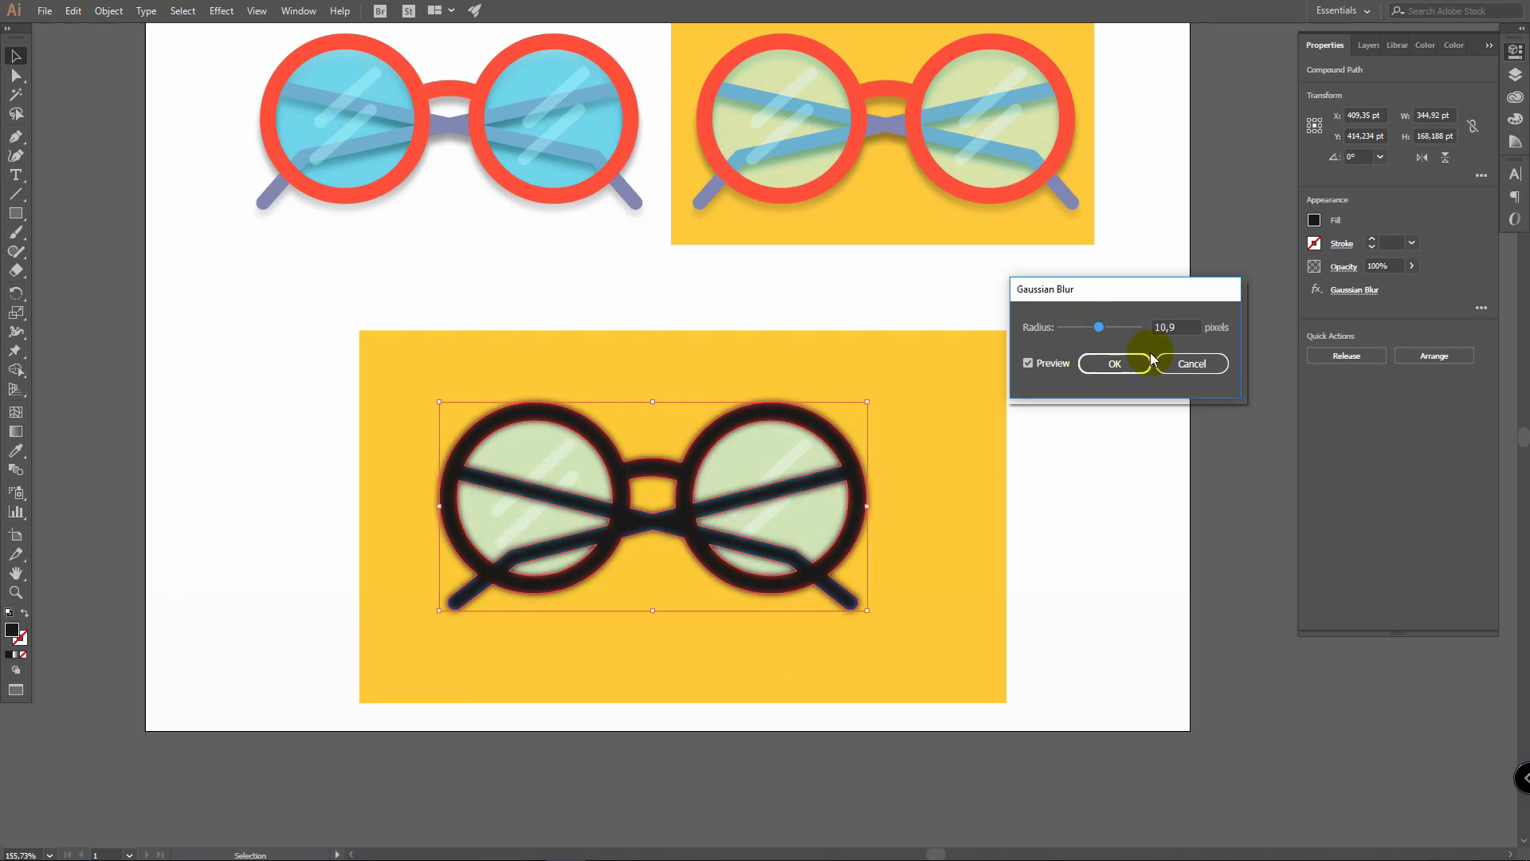
pyautogui.click(1193, 365)
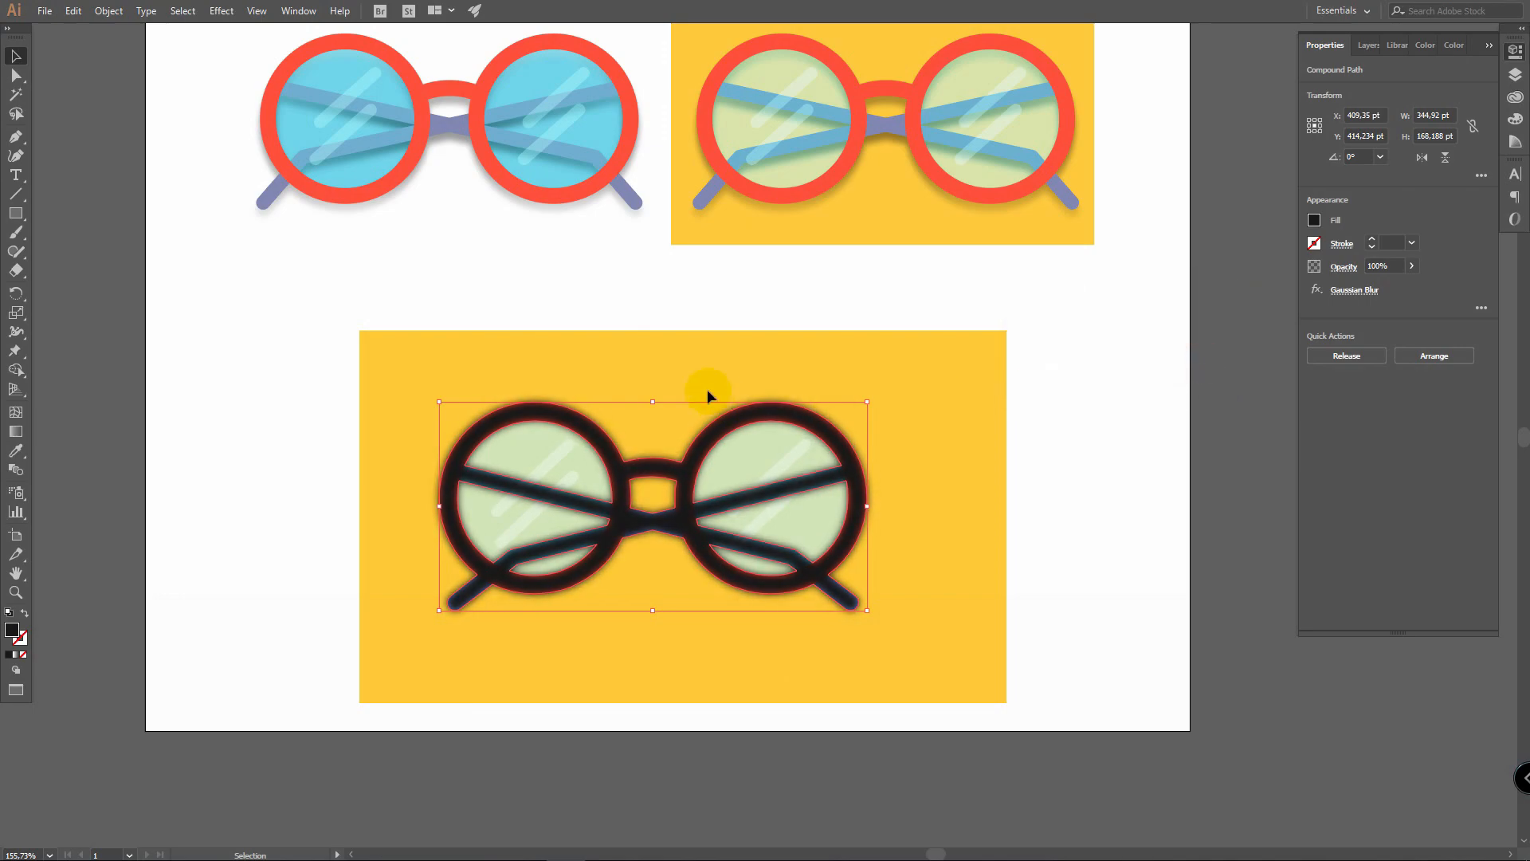
# Step: Place the blurred silhouette behind the glasses, directly above the yellow rectangle in the stacking order, and nudge it slightly downward as a shadow
pyautogui.click(1517, 74)
pyautogui.moveTo(1421, 91); pyautogui.dragTo(1424, 314)
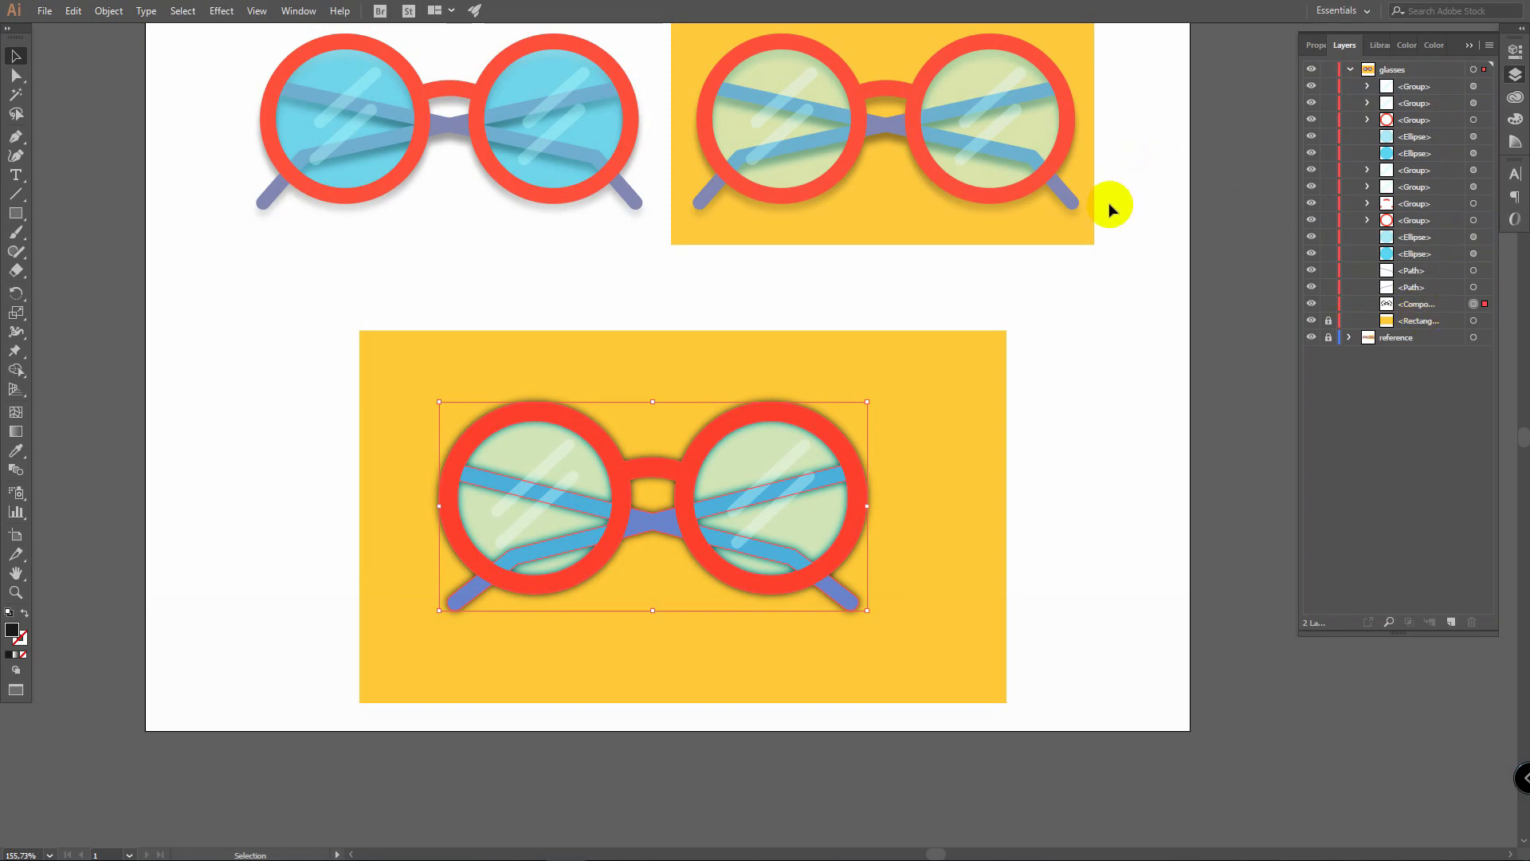
pyautogui.press('Down')
pyautogui.press('Down')
pyautogui.press('Down')
pyautogui.press('Down')
pyautogui.press('Down')
pyautogui.press('Down')
pyautogui.press('Down')
pyautogui.press('Down')
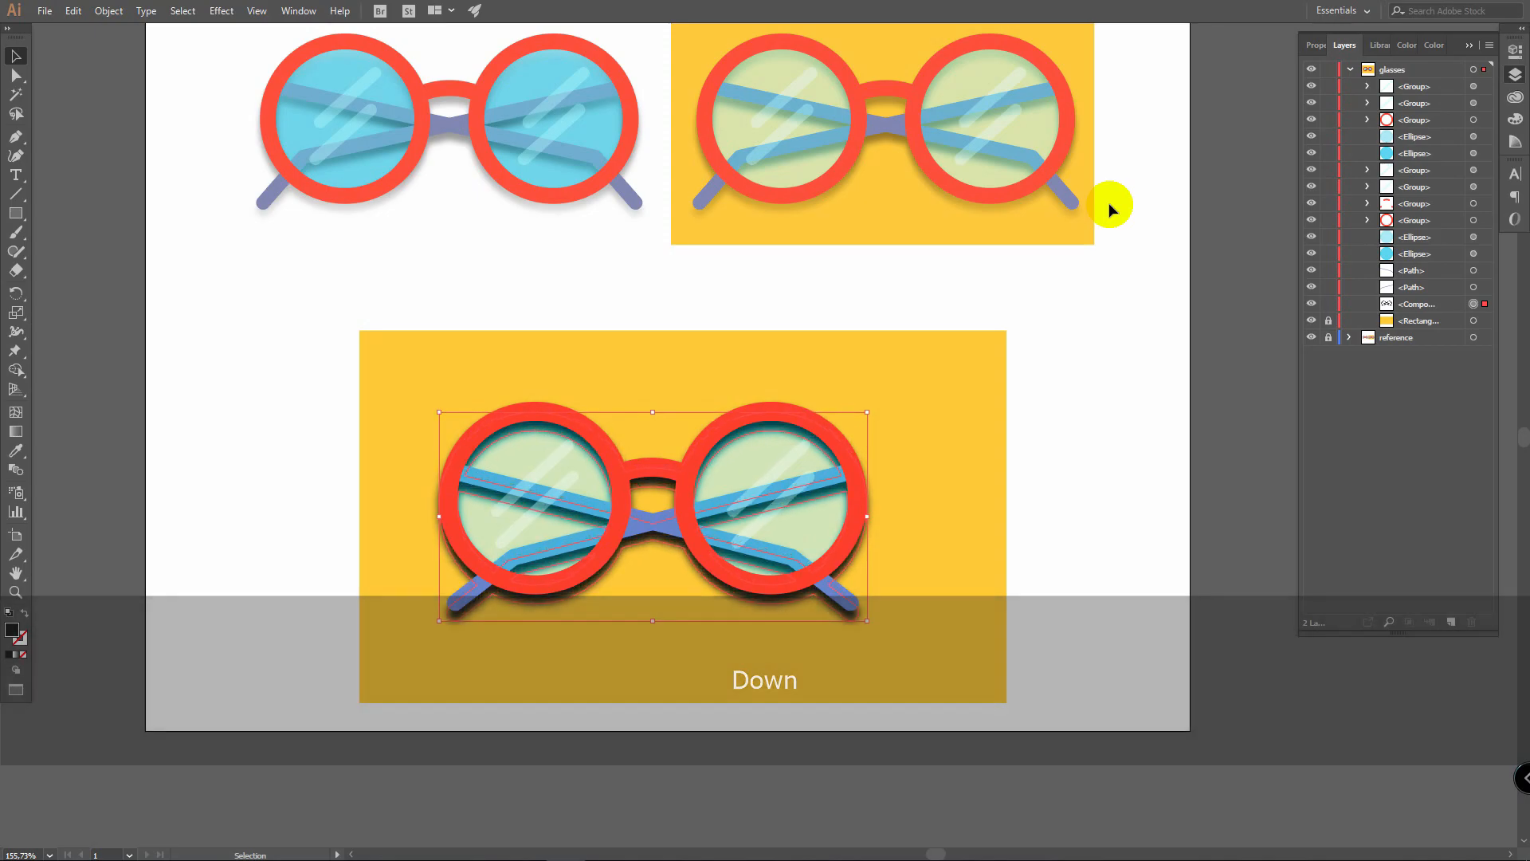
pyautogui.press('Down')
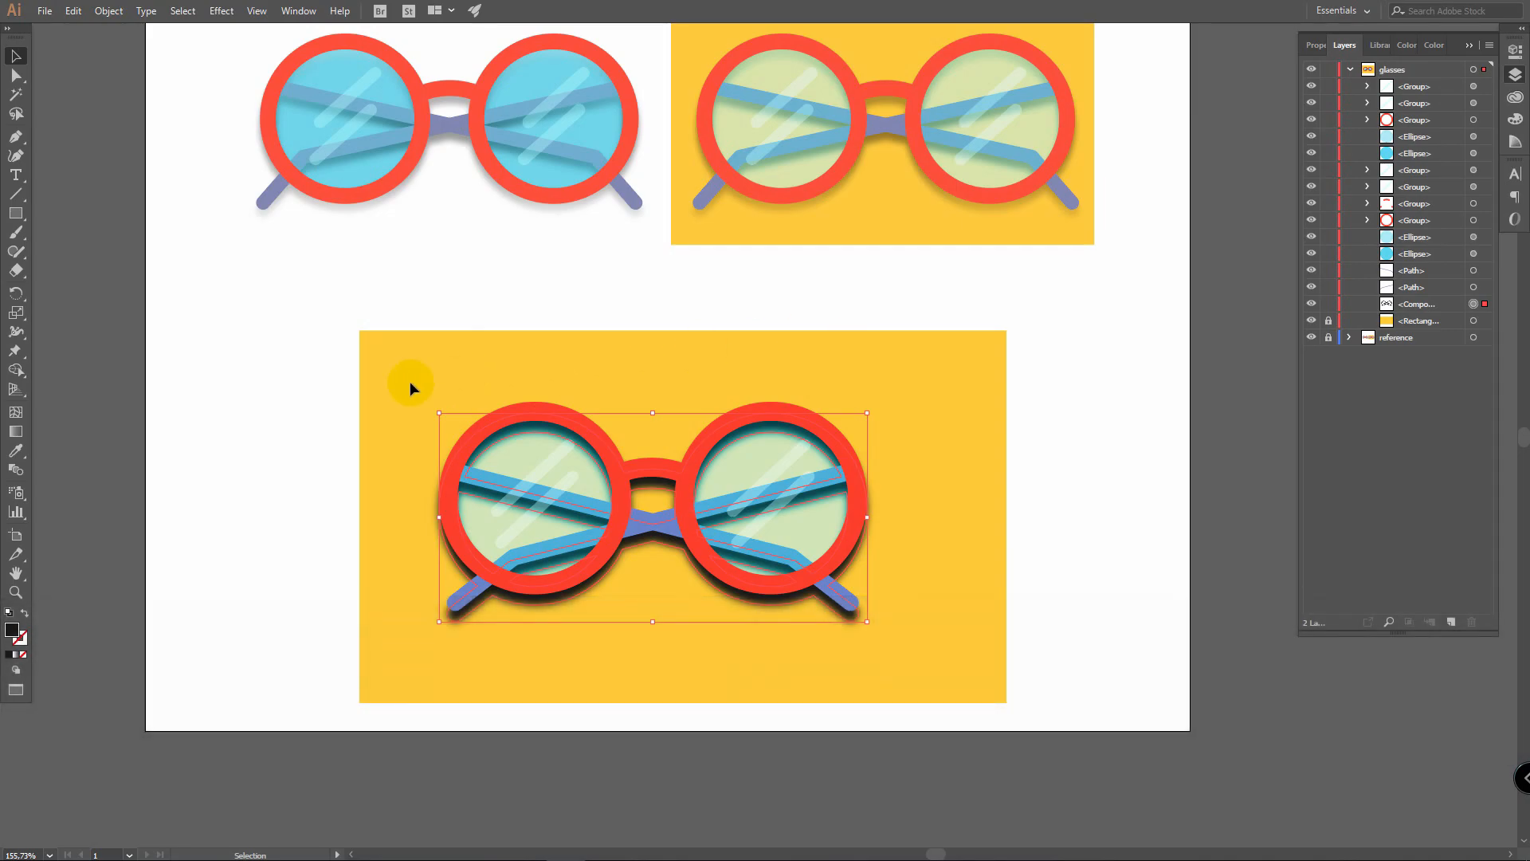
# Step: Fill the shadow silhouette with a linear gradient running from white to near-black
pyautogui.doubleClick(16, 432)
pyautogui.moveTo(1109, 364); pyautogui.dragTo(1166, 401)
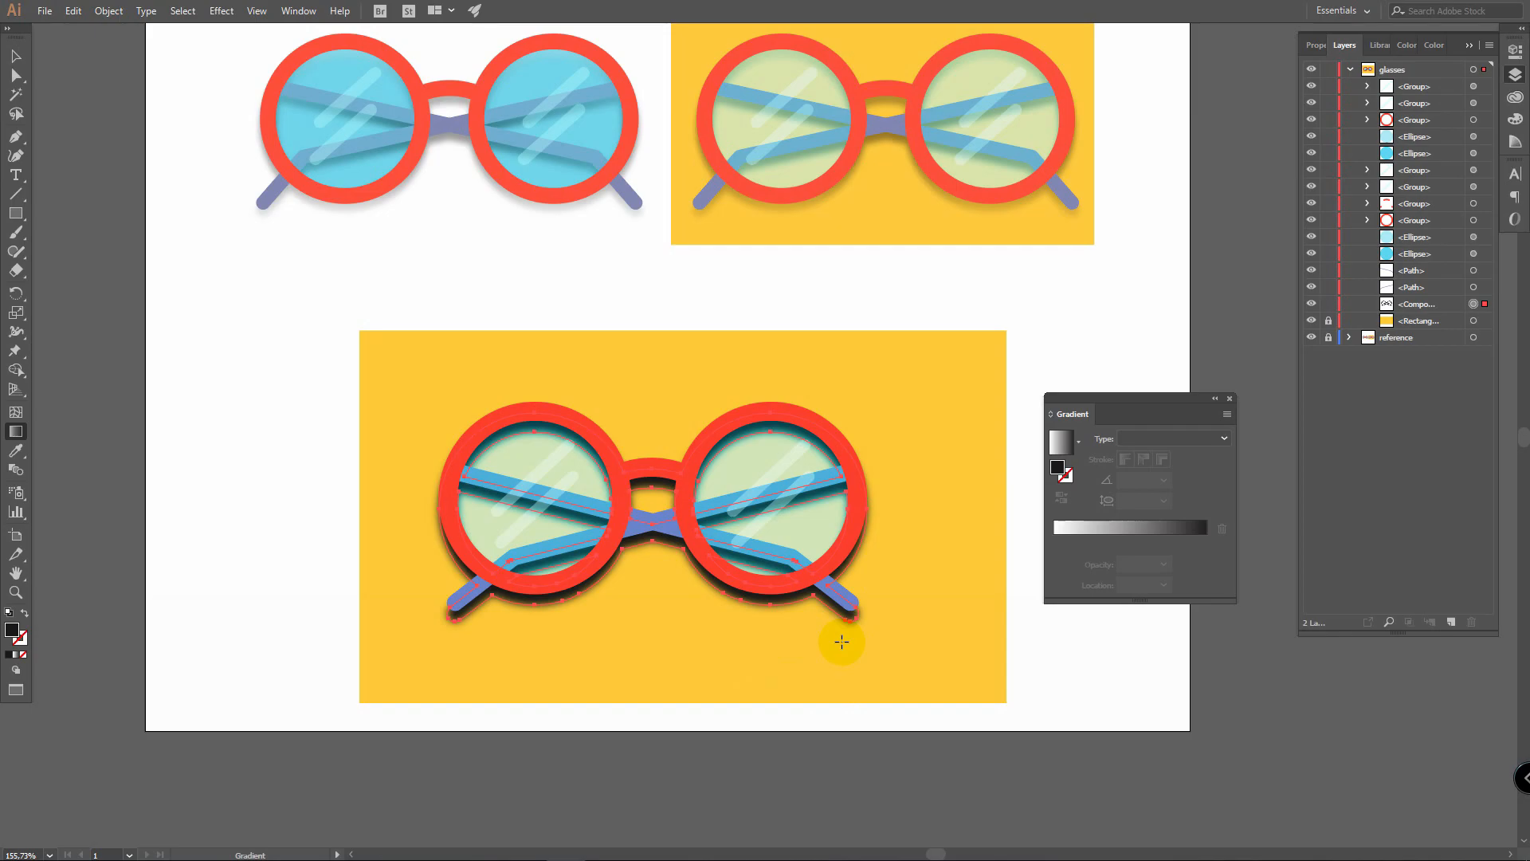
pyautogui.click(1144, 437)
pyautogui.click(1161, 451)
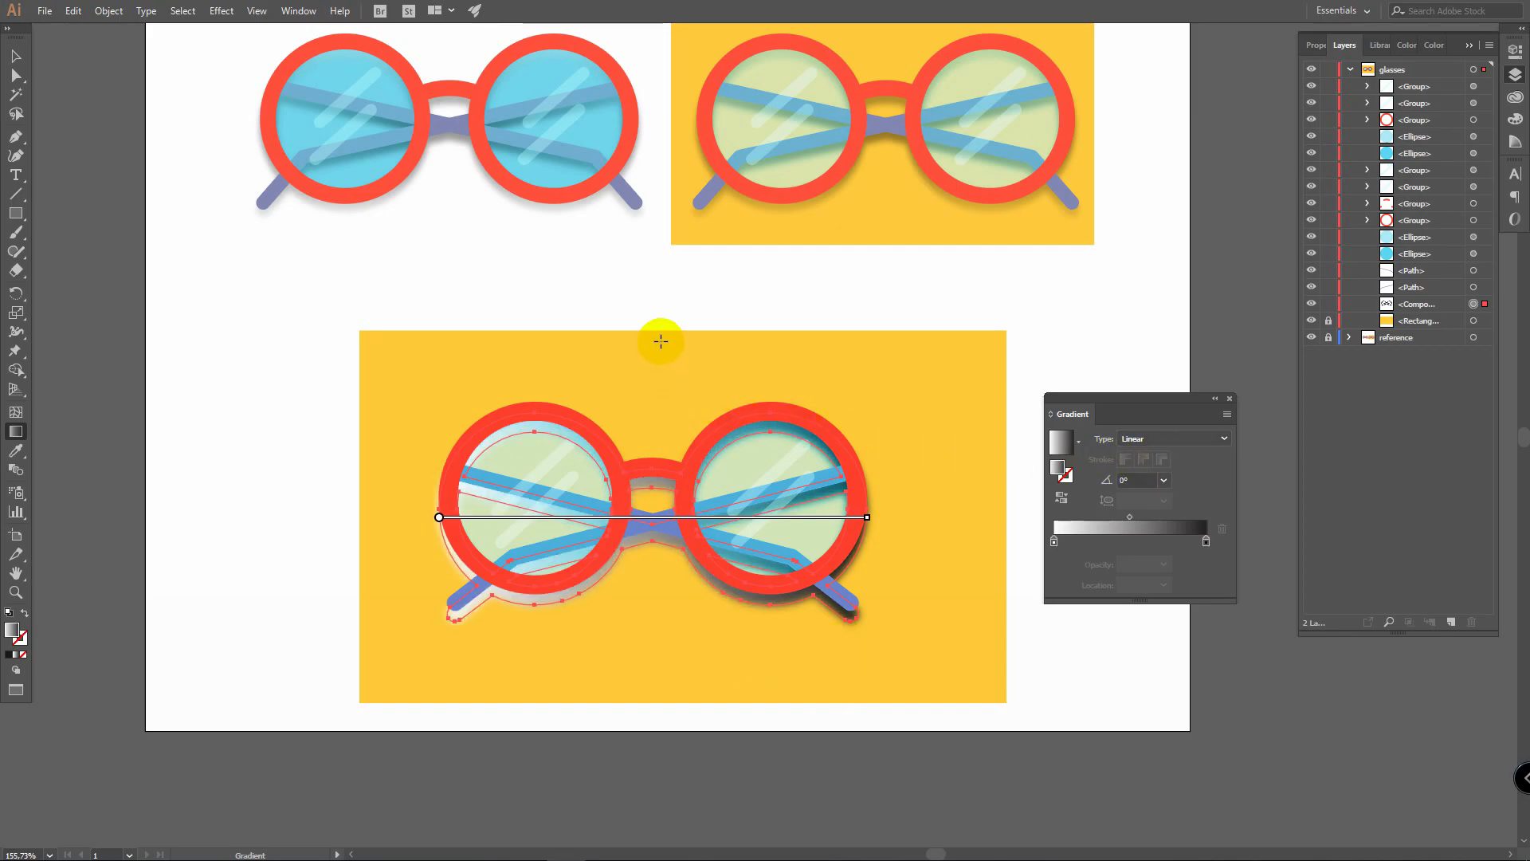
# Step: Run the shadow's gradient vertically at -90°, spanning from the frames' upper edge to just below the temple tips
pyautogui.moveTo(654, 339); pyautogui.dragTo(651, 650)
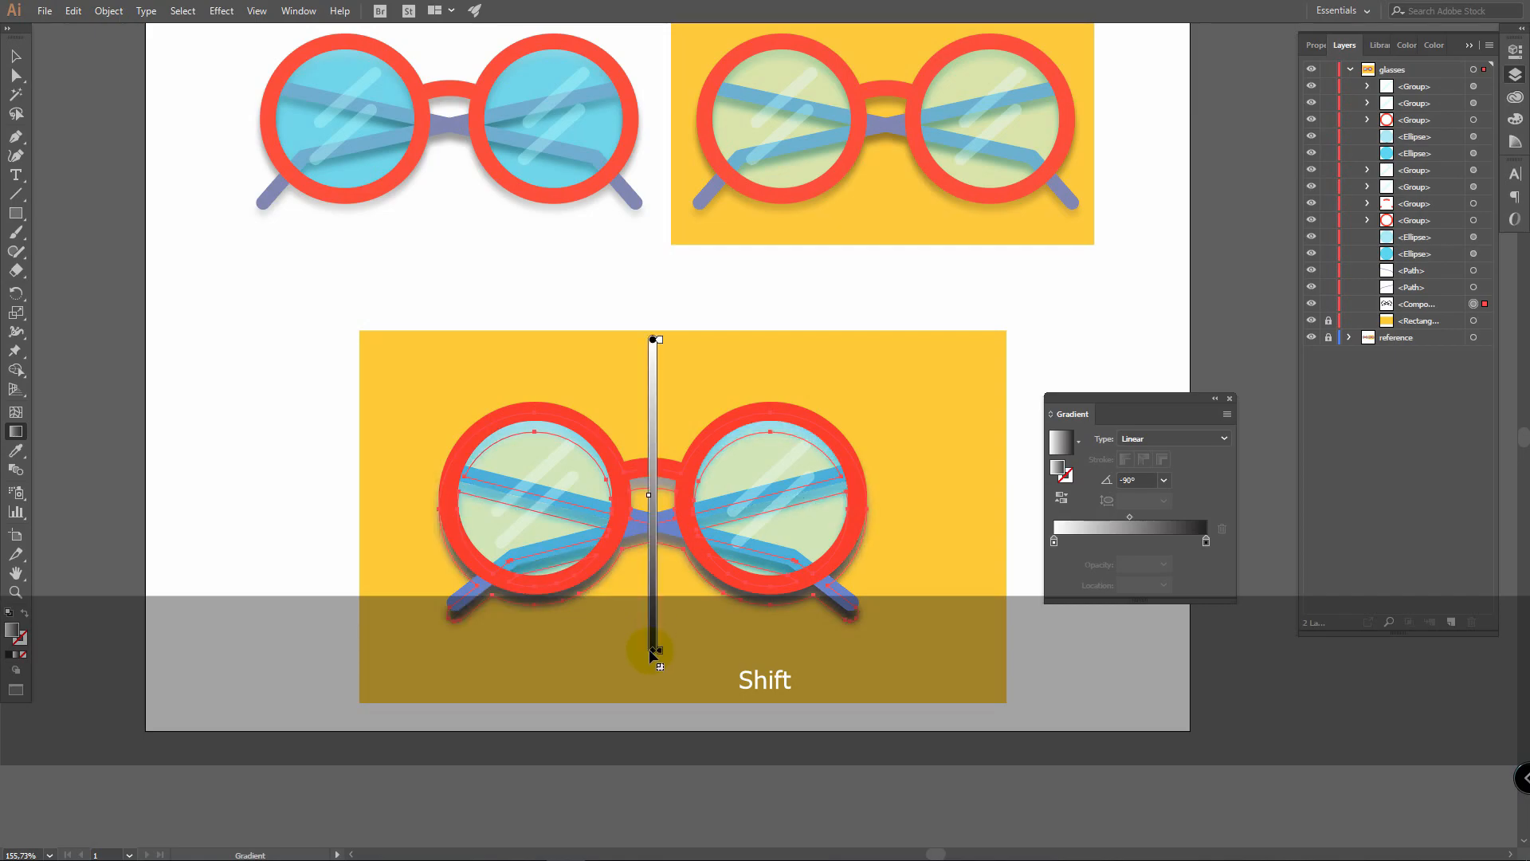
pyautogui.moveTo(650, 333); pyautogui.dragTo(652, 405)
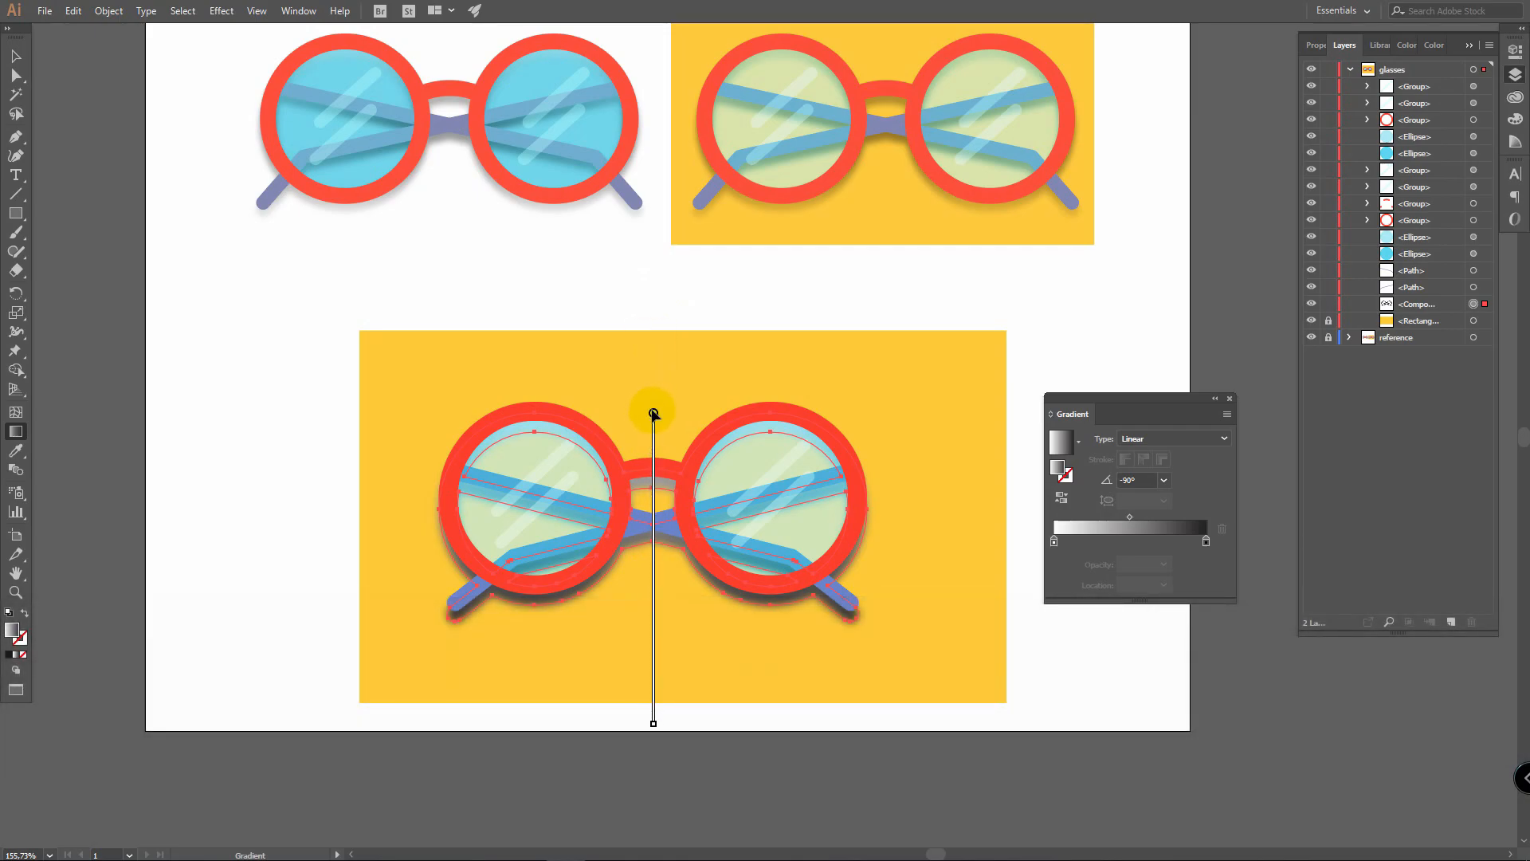
pyautogui.moveTo(654, 715); pyautogui.dragTo(662, 629)
pyautogui.moveTo(654, 404); pyautogui.dragTo(656, 405)
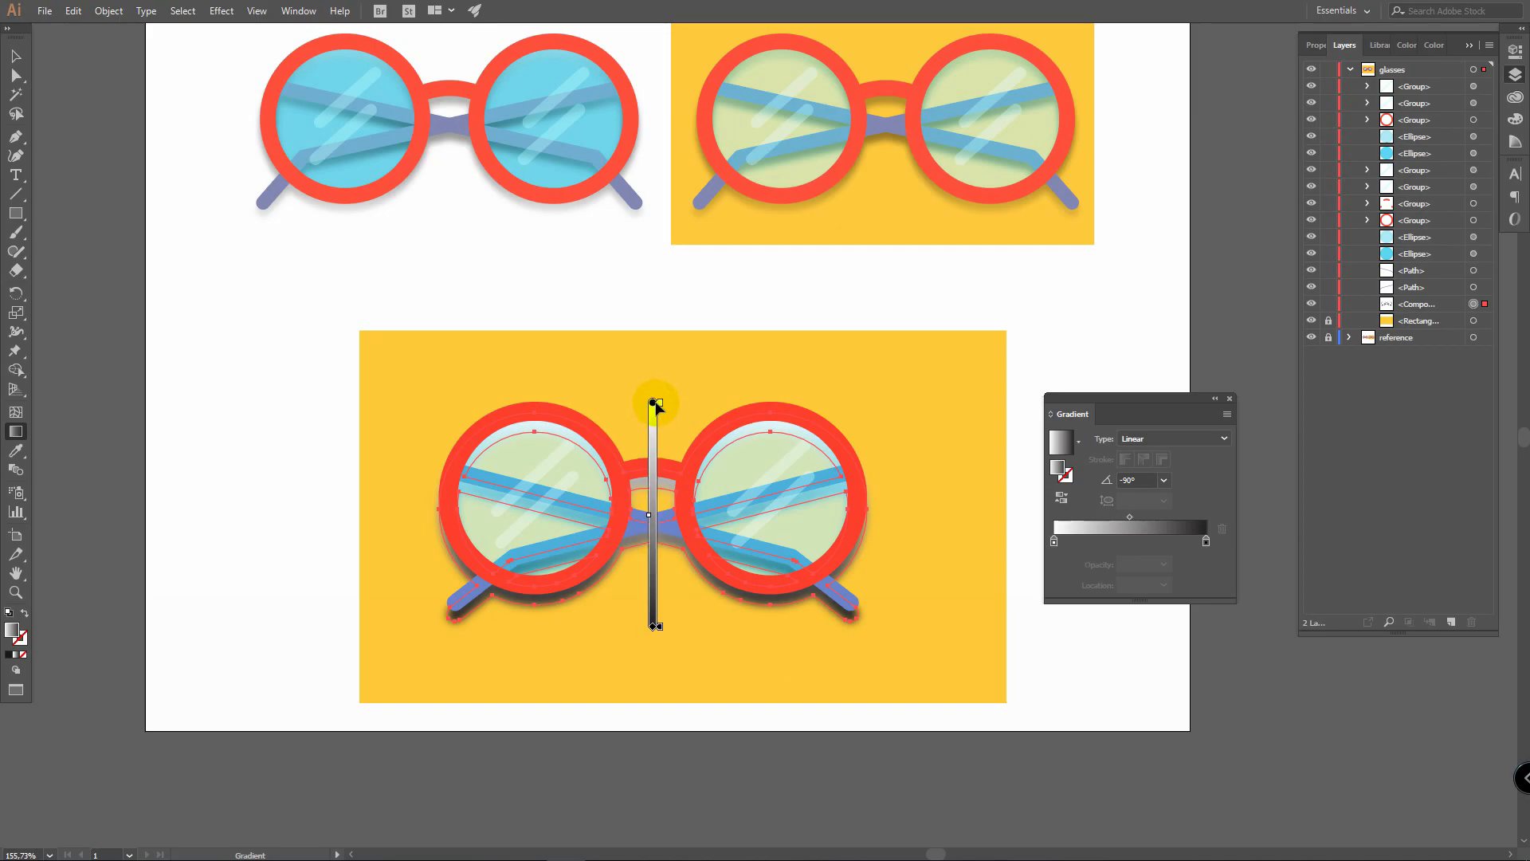
pyautogui.moveTo(653, 627); pyautogui.dragTo(653, 631)
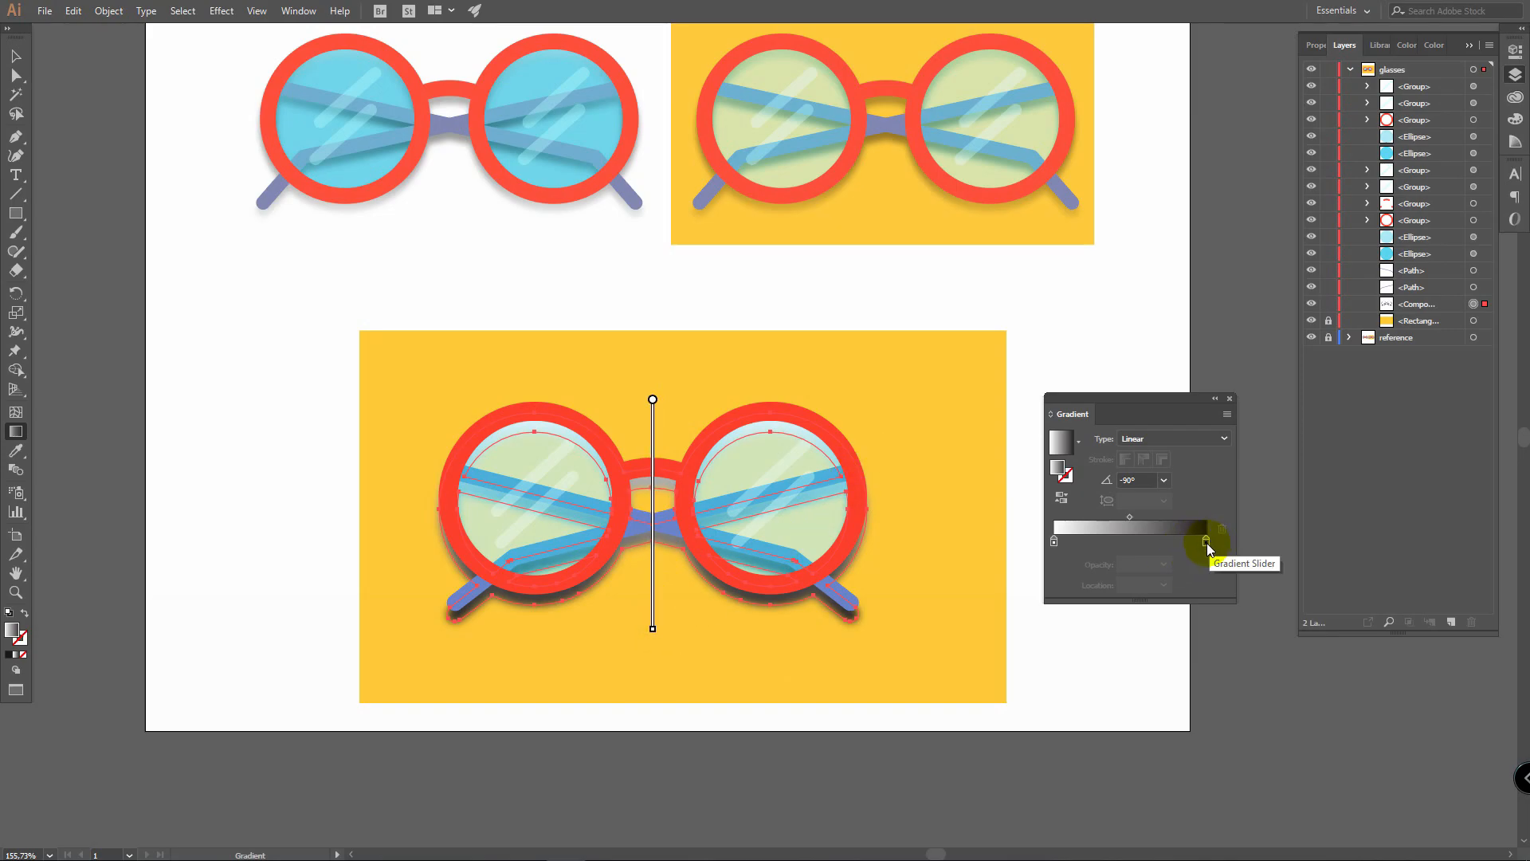
# Step: Move the gradient's dark stop to about 49% and add a white stop at 100%
pyautogui.moveTo(1206, 543); pyautogui.dragTo(1125, 541)
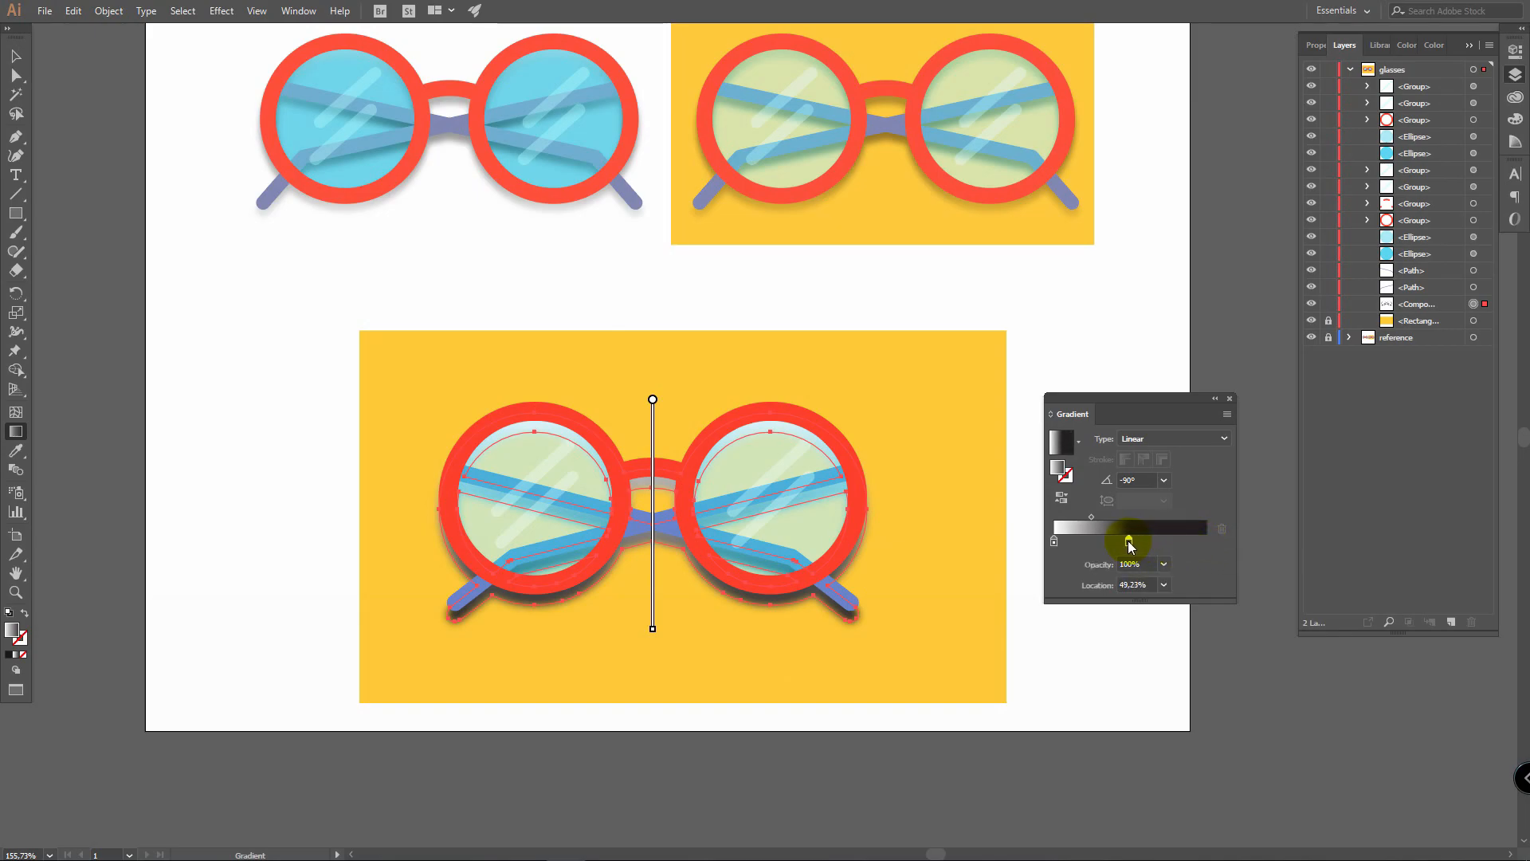
pyautogui.click(1067, 542)
pyautogui.moveTo(1067, 542); pyautogui.dragTo(1210, 545)
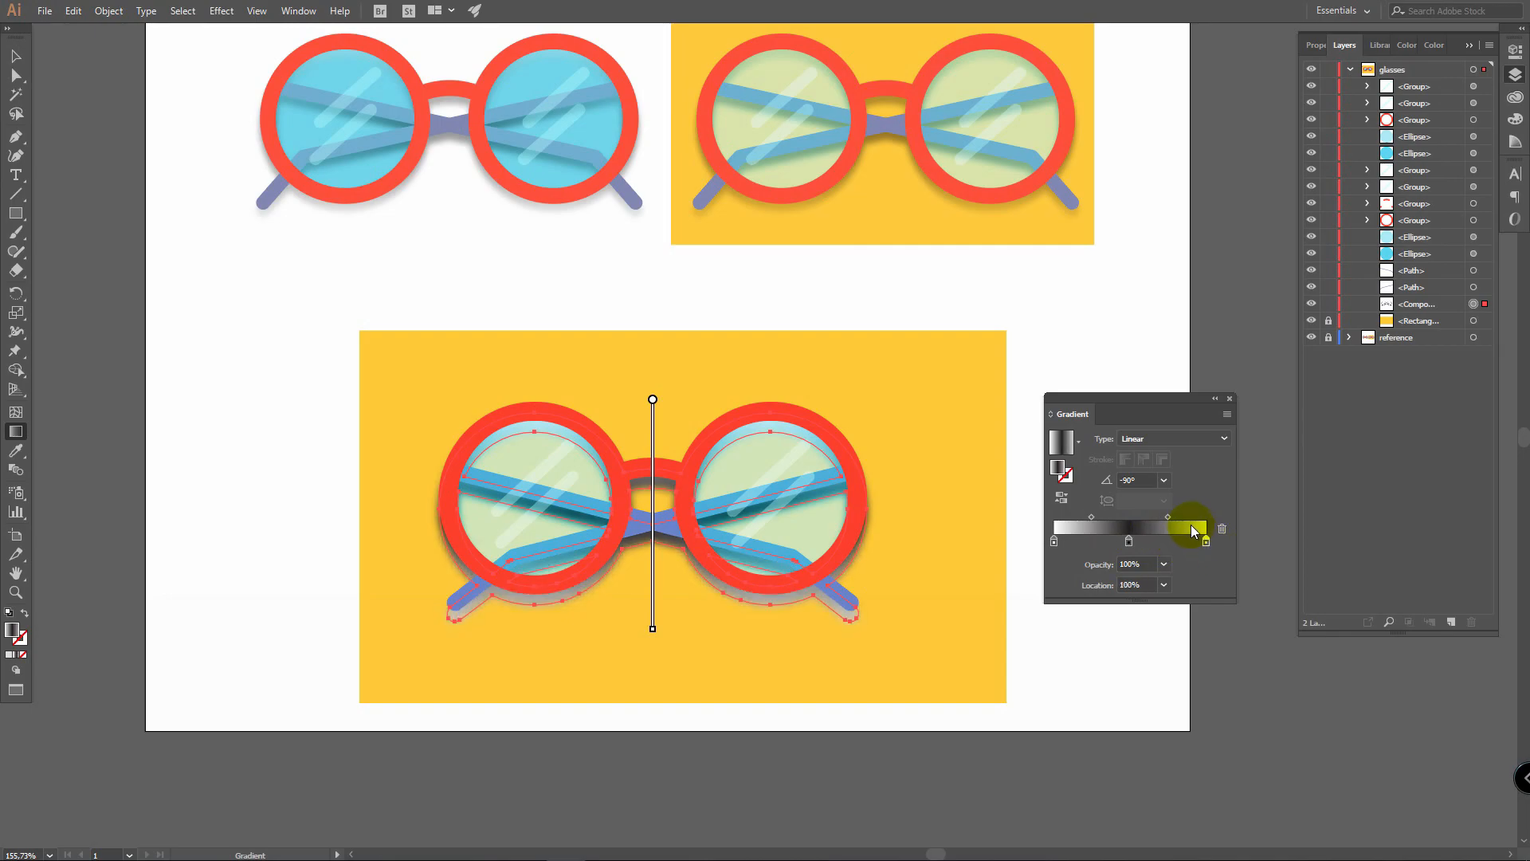
# Step: Shift the dark gradient stop slightly toward the end and set the midpoint following it to about 48.8%
pyautogui.click(1091, 517)
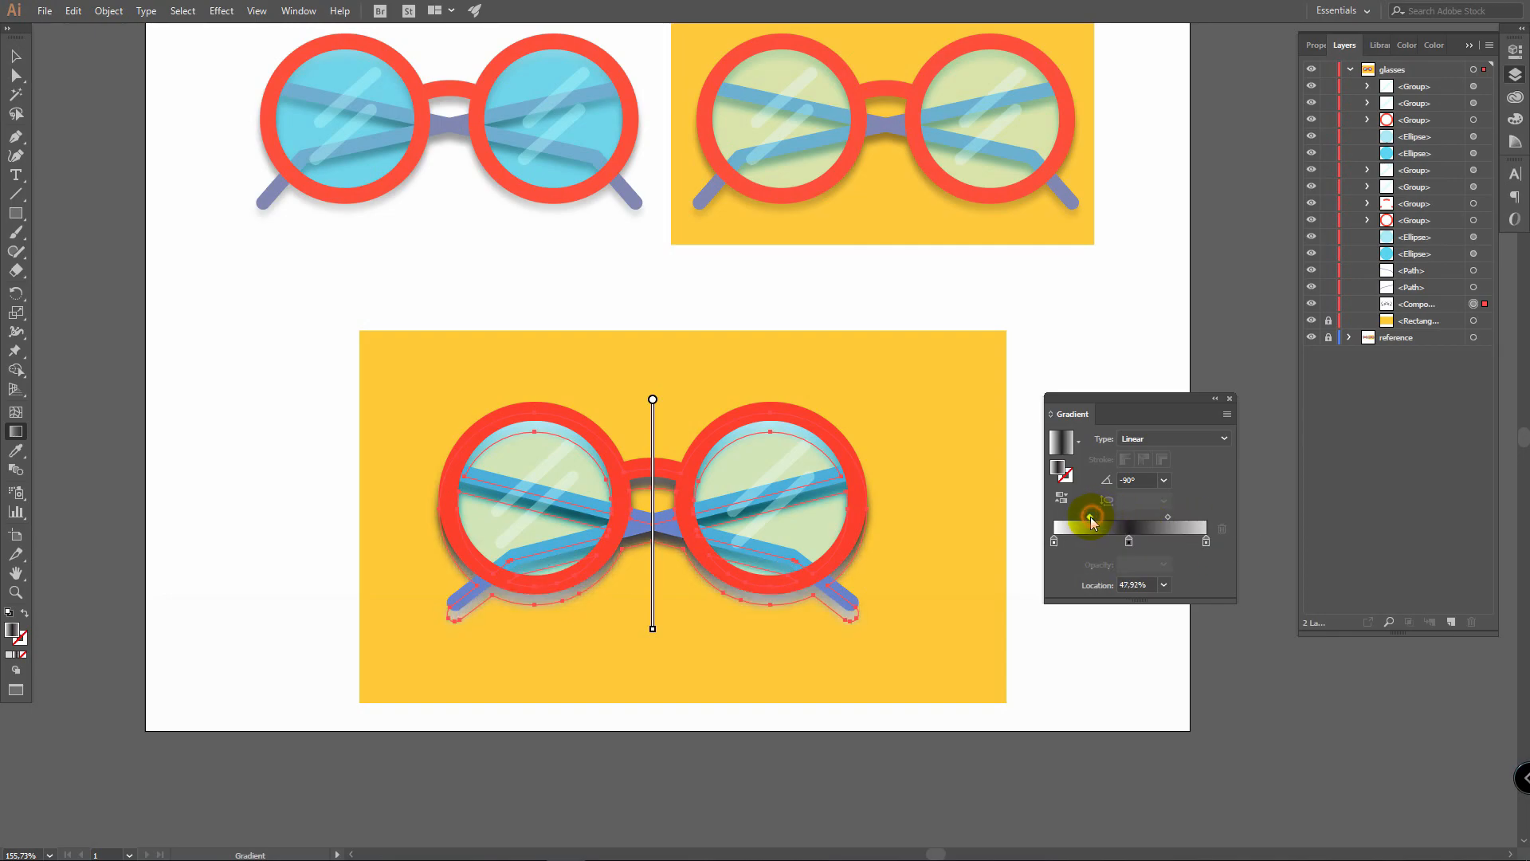
pyautogui.moveTo(1129, 541); pyautogui.dragTo(1143, 545)
pyautogui.click(1170, 515)
pyautogui.moveTo(1169, 514); pyautogui.dragTo(1170, 515)
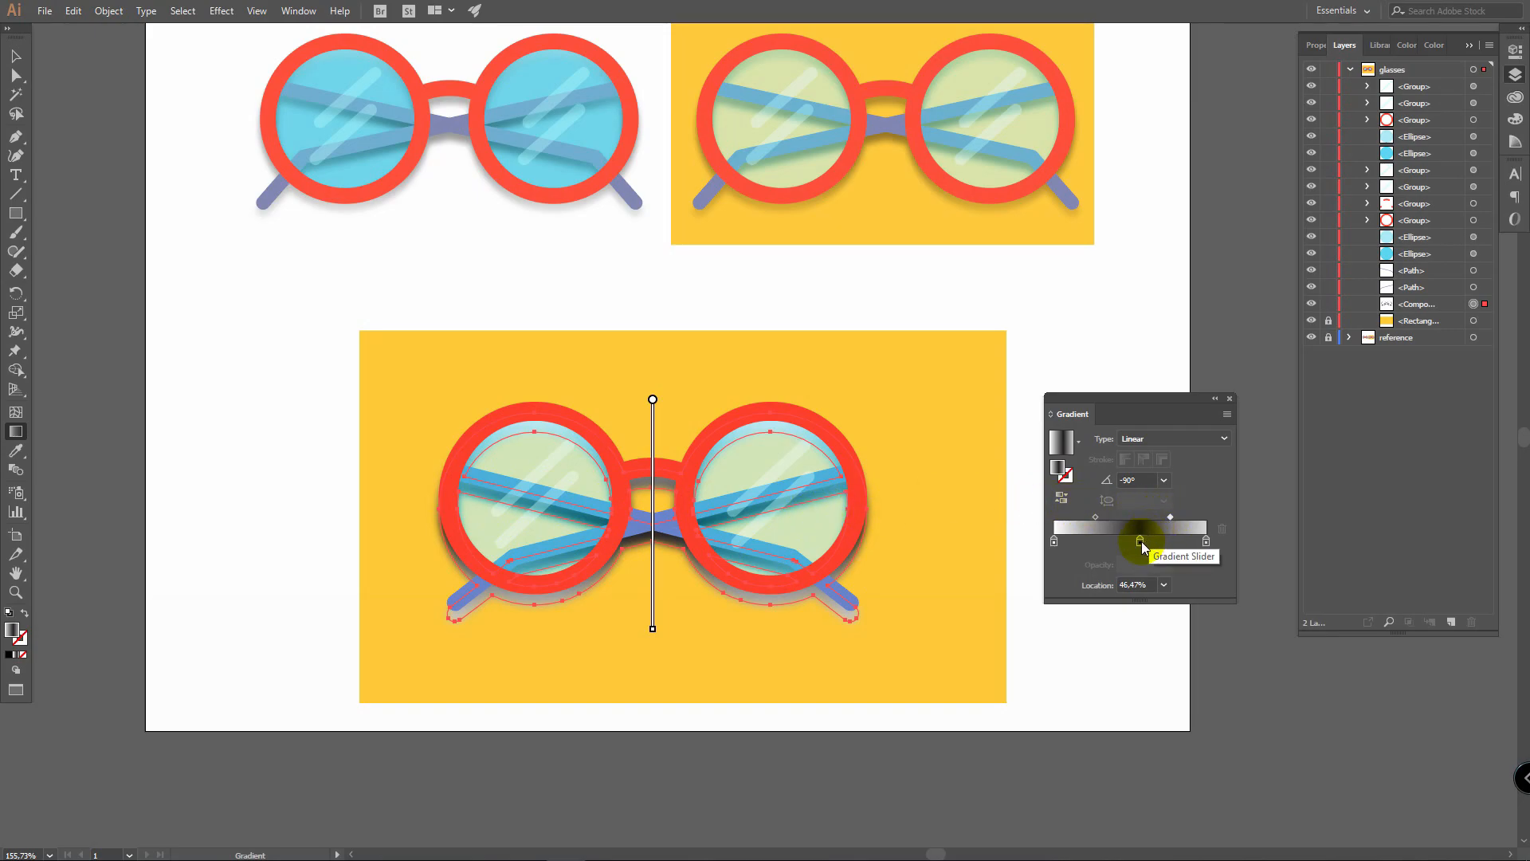
pyautogui.moveTo(1169, 516); pyautogui.dragTo(1168, 516)
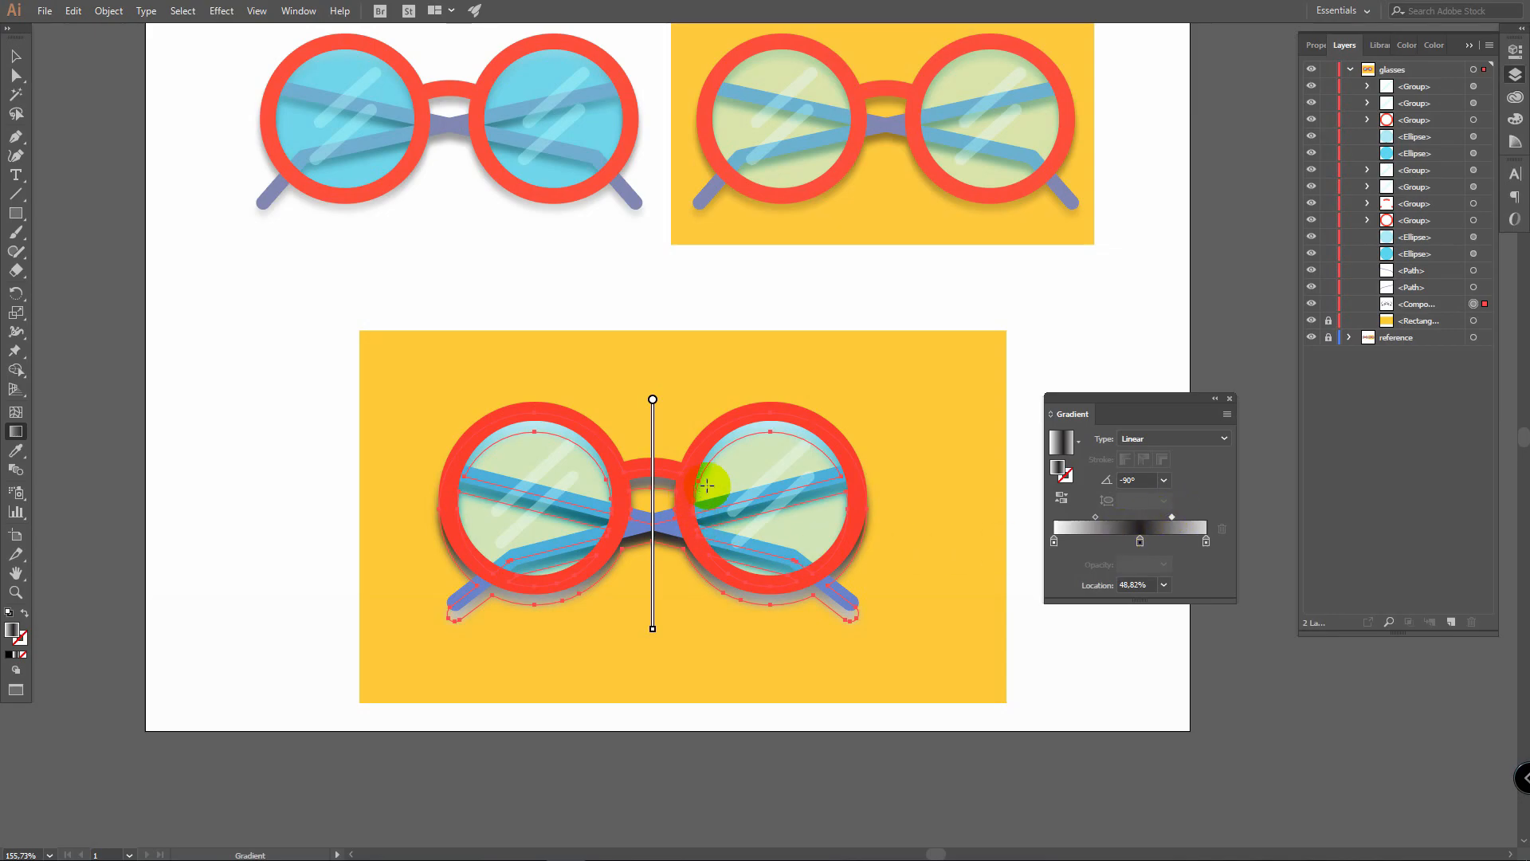
# Step: Finish editing the gradient and reduce the shadow silhouette's opacity to 50%
pyautogui.click(1230, 399)
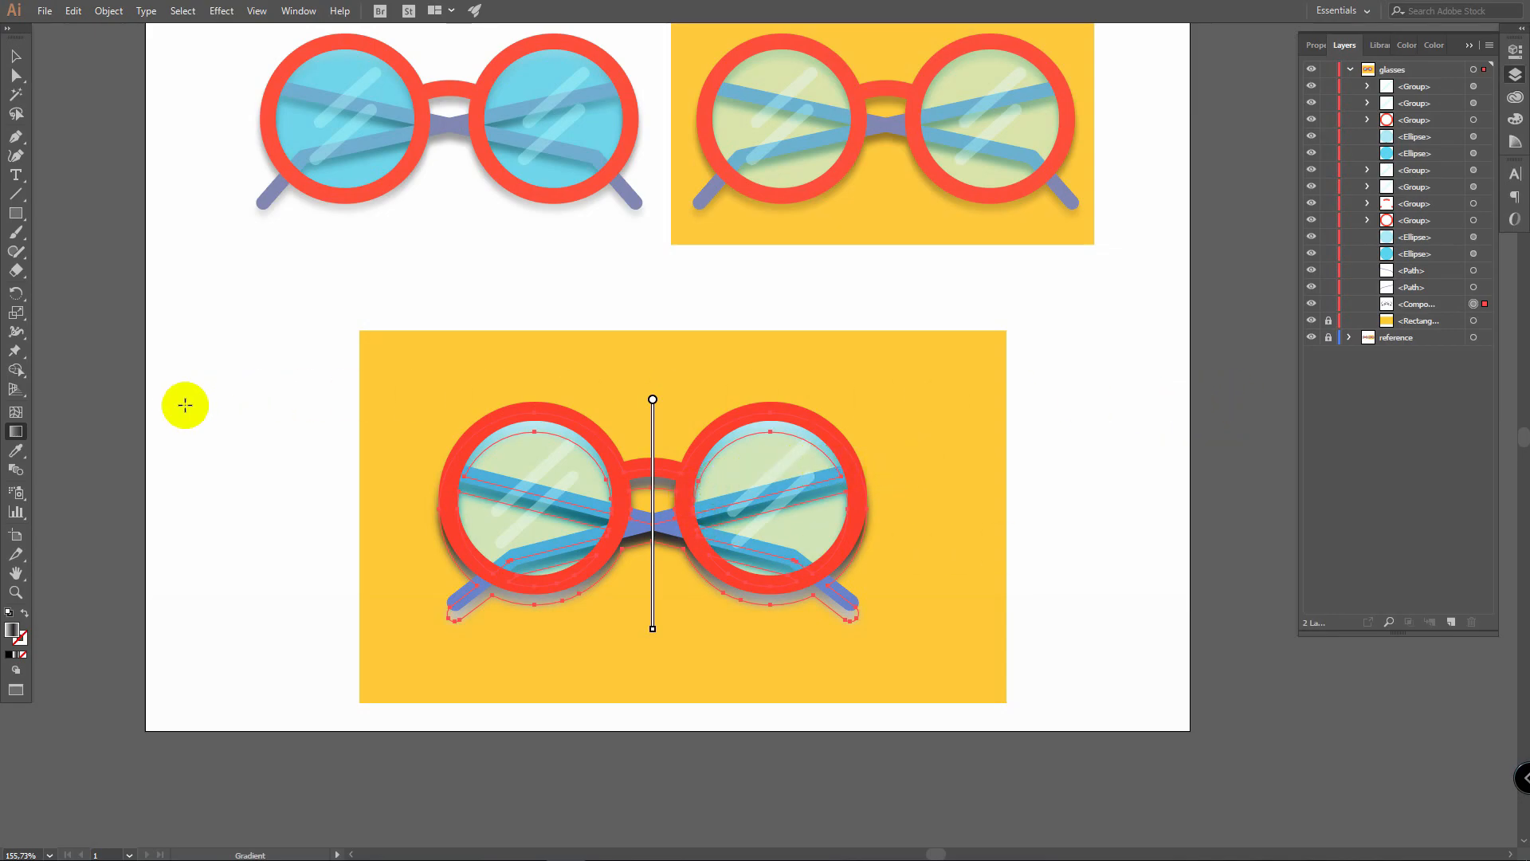
pyautogui.press('v')
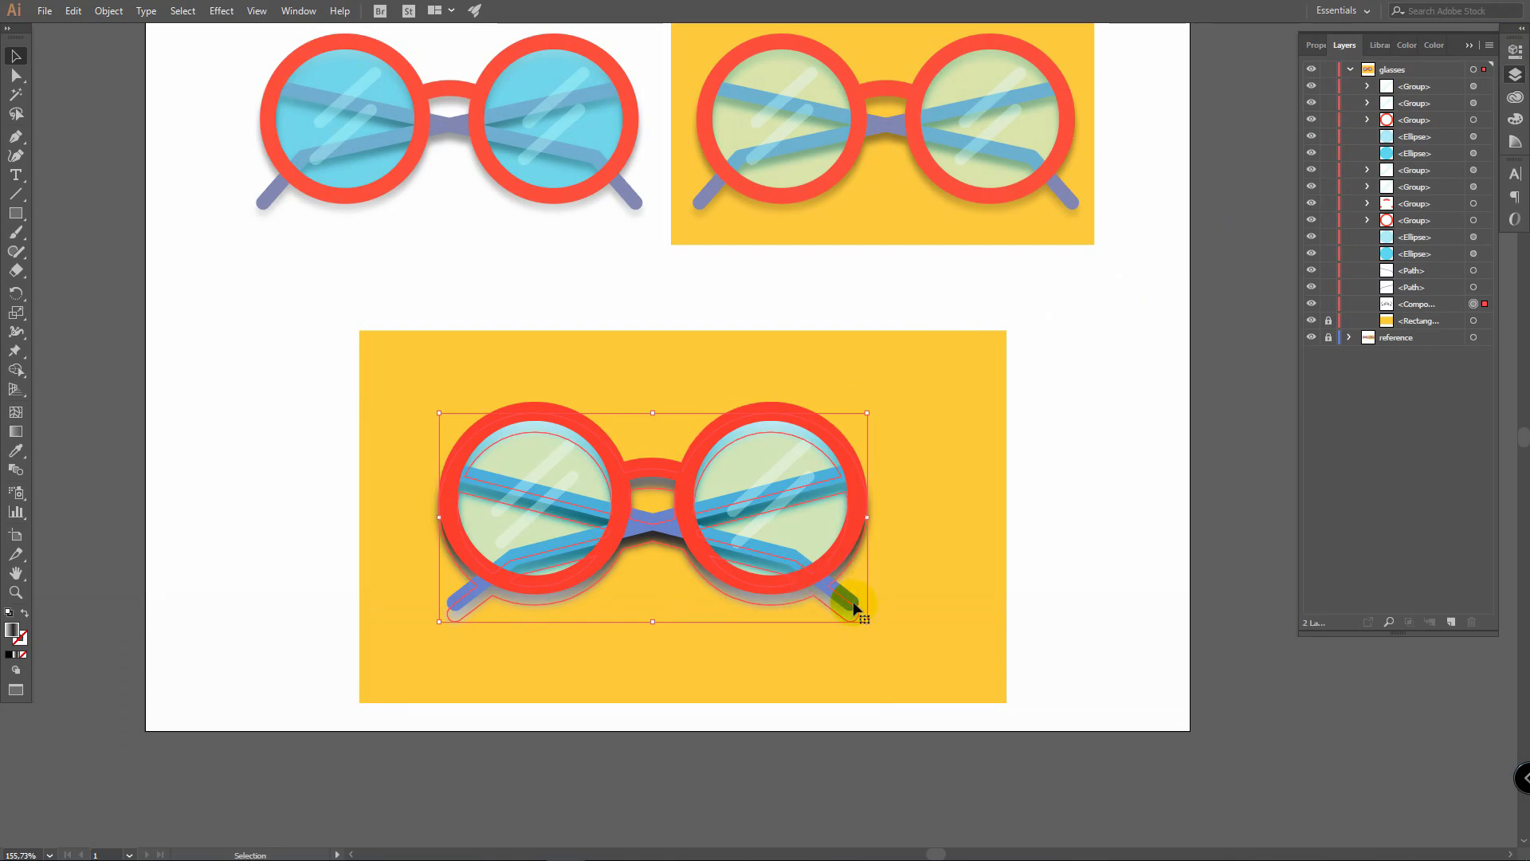
pyautogui.click(1515, 53)
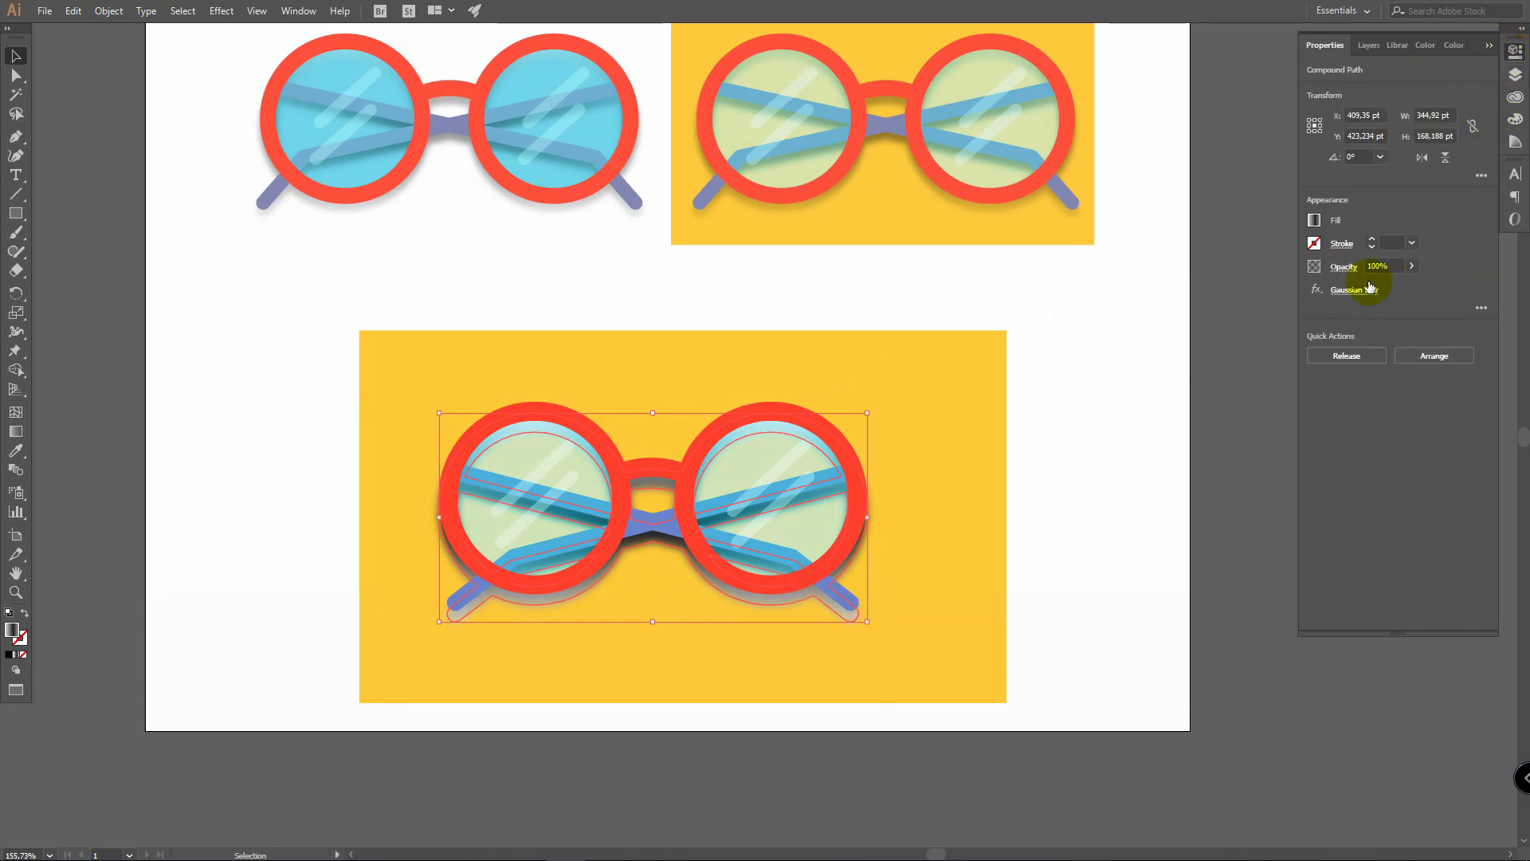
pyautogui.click(1412, 267)
pyautogui.moveTo(1410, 285); pyautogui.dragTo(1382, 290)
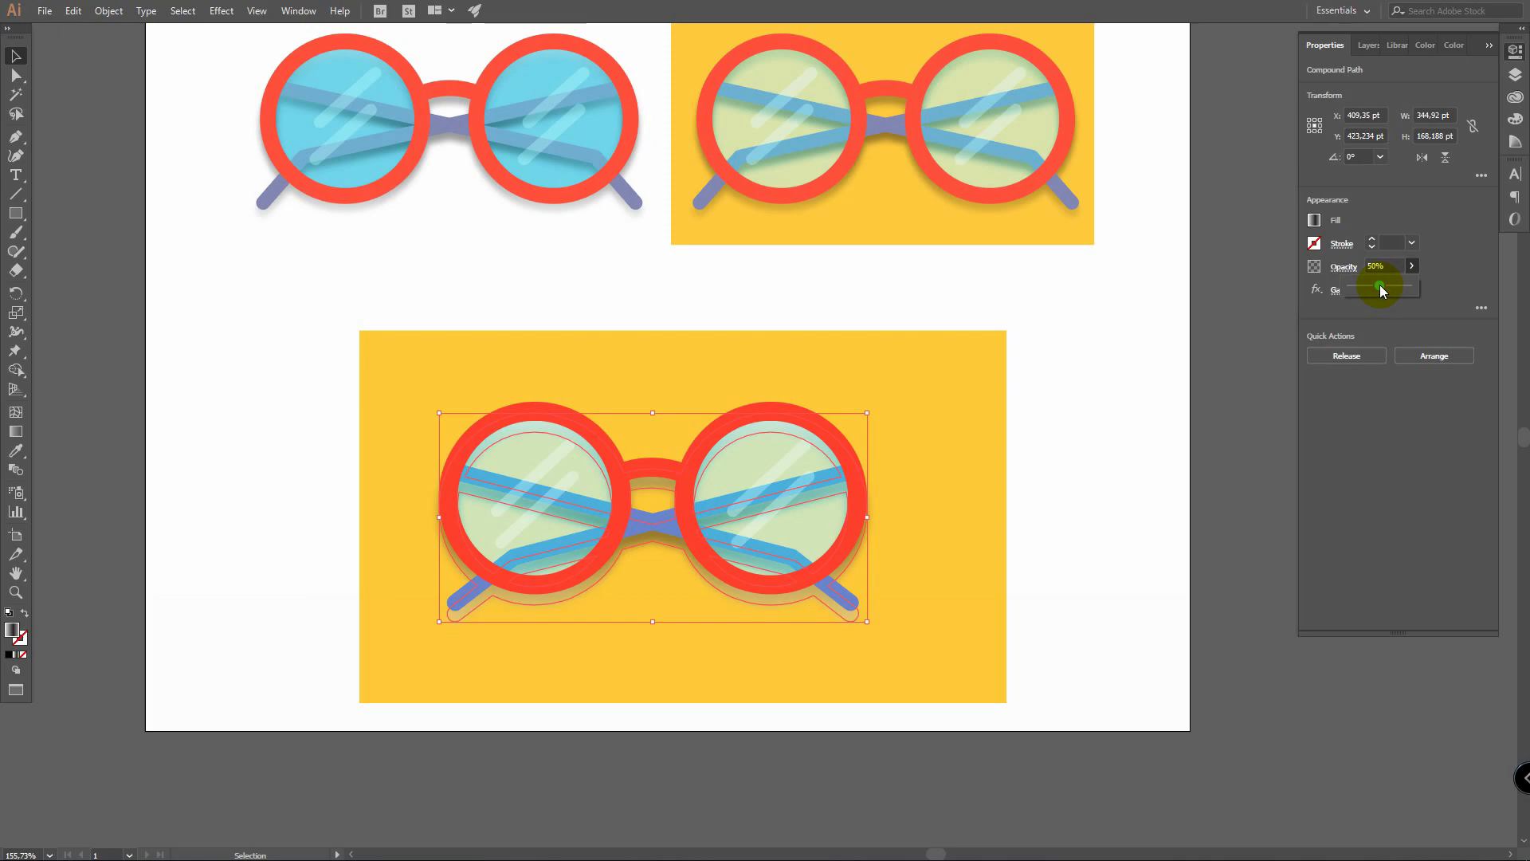
pyautogui.click(1084, 529)
pyautogui.click(1084, 529)
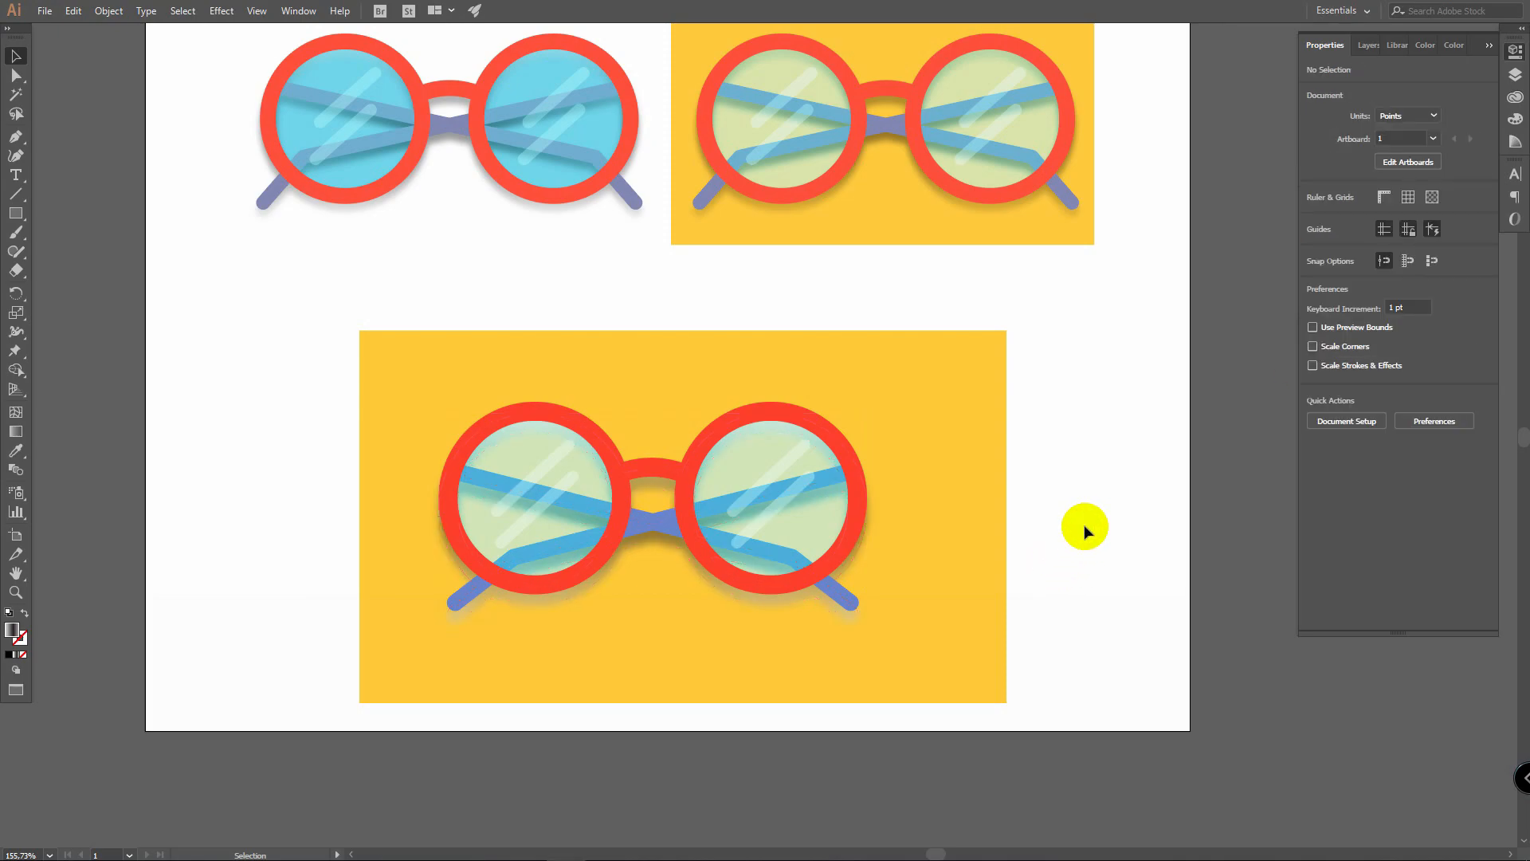
# Step: Set the blending mode of the shadow silhouette beneath the glasses to Multiply
pyautogui.click(768, 609)
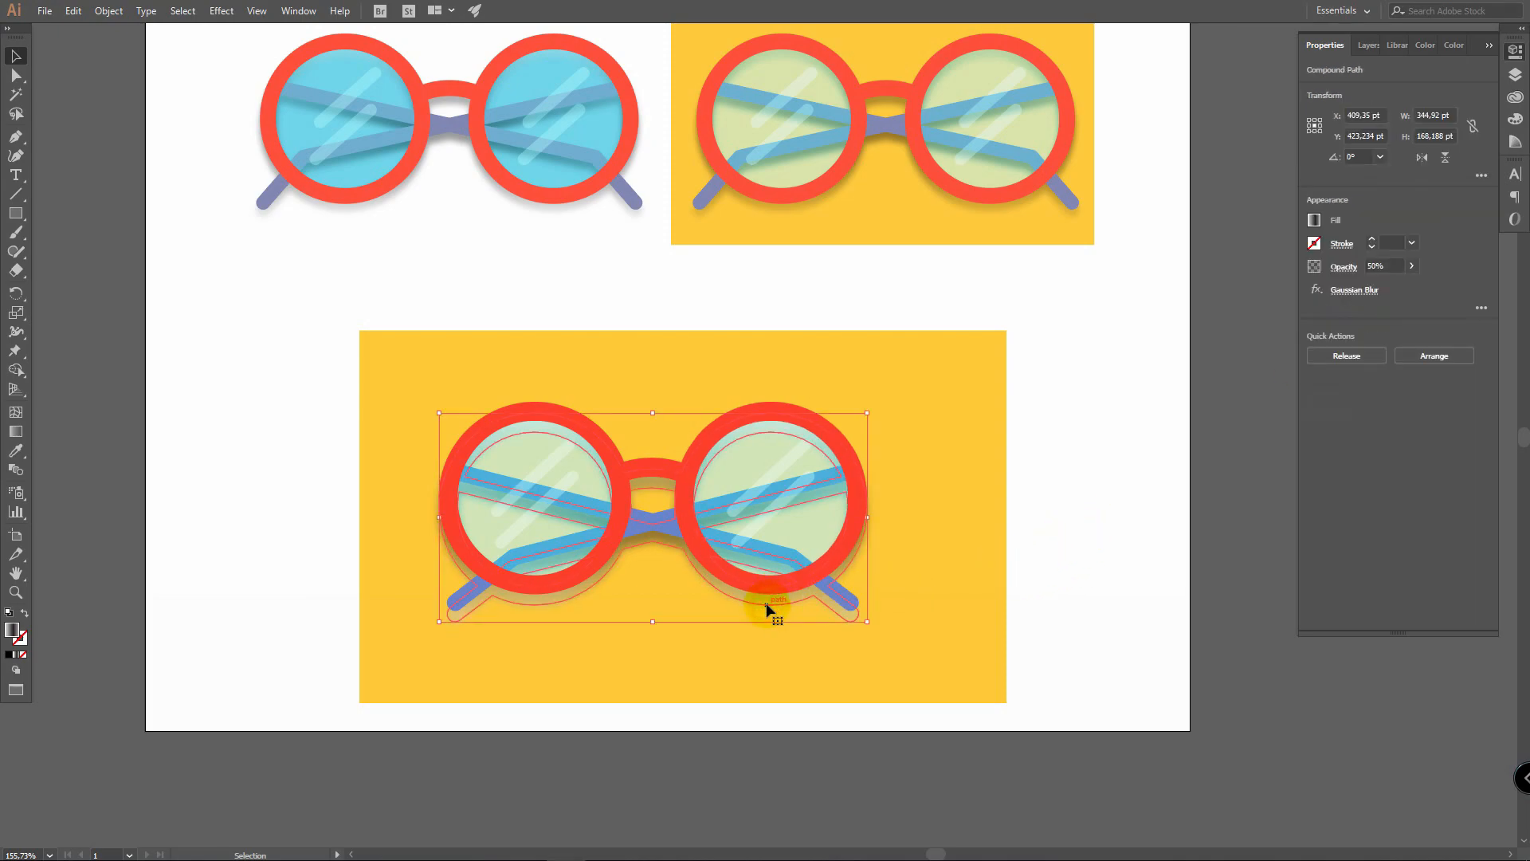
pyautogui.click(1341, 269)
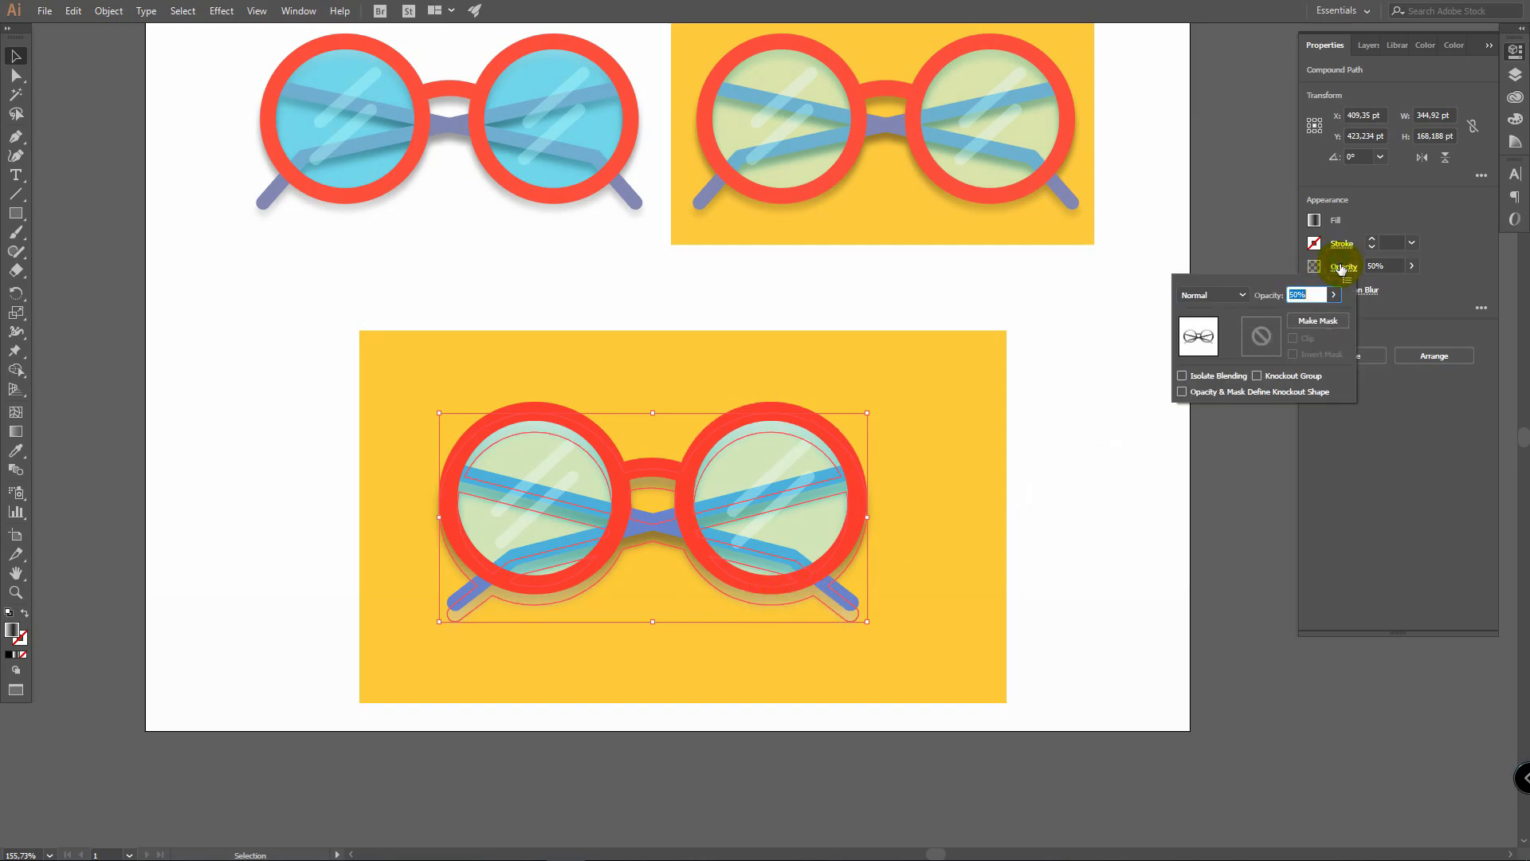
pyautogui.click(1228, 296)
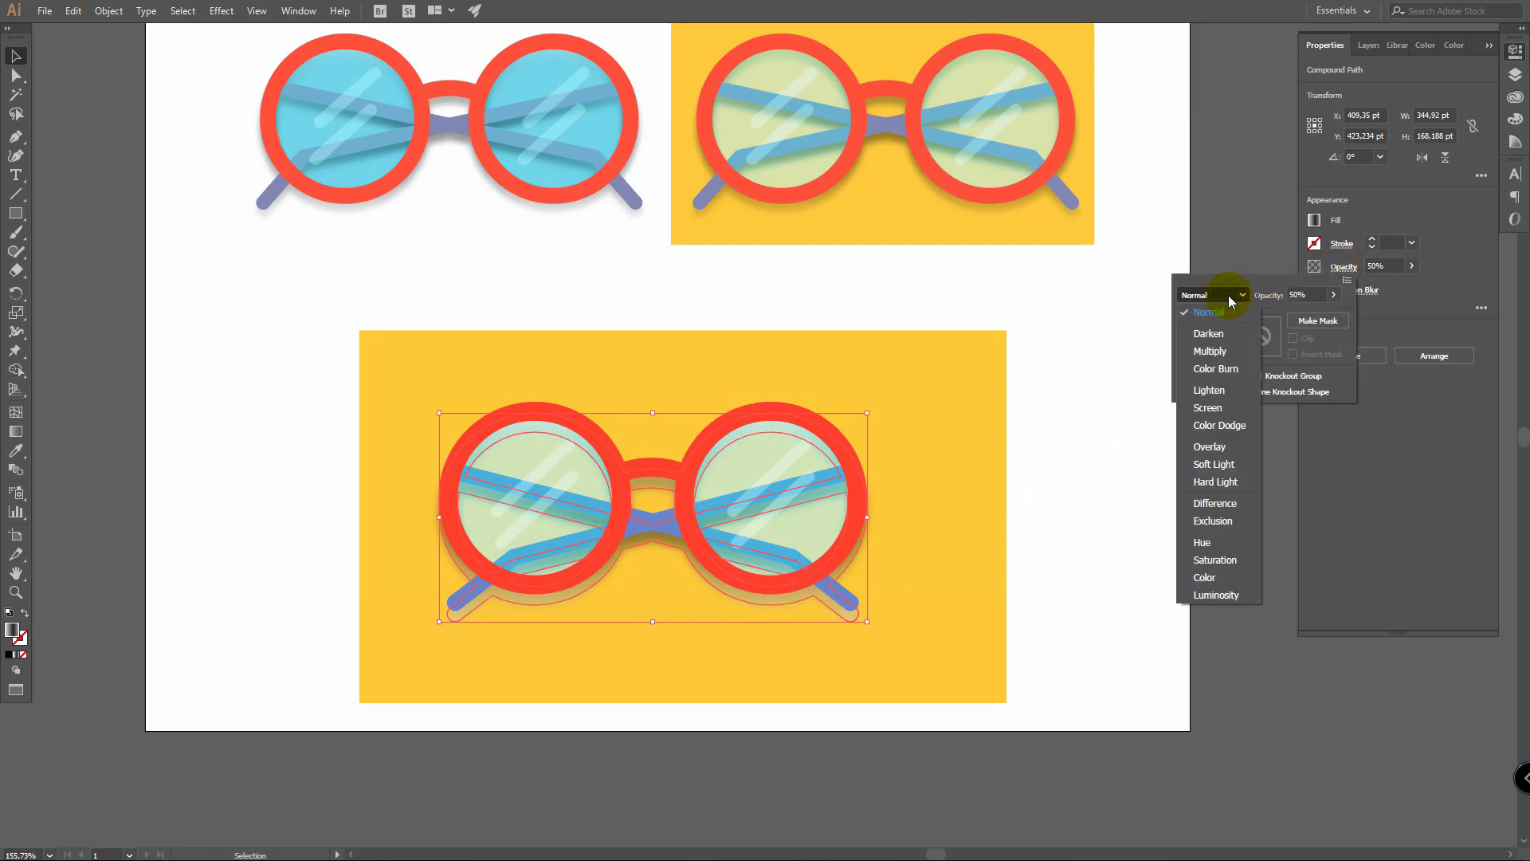
pyautogui.click(1225, 351)
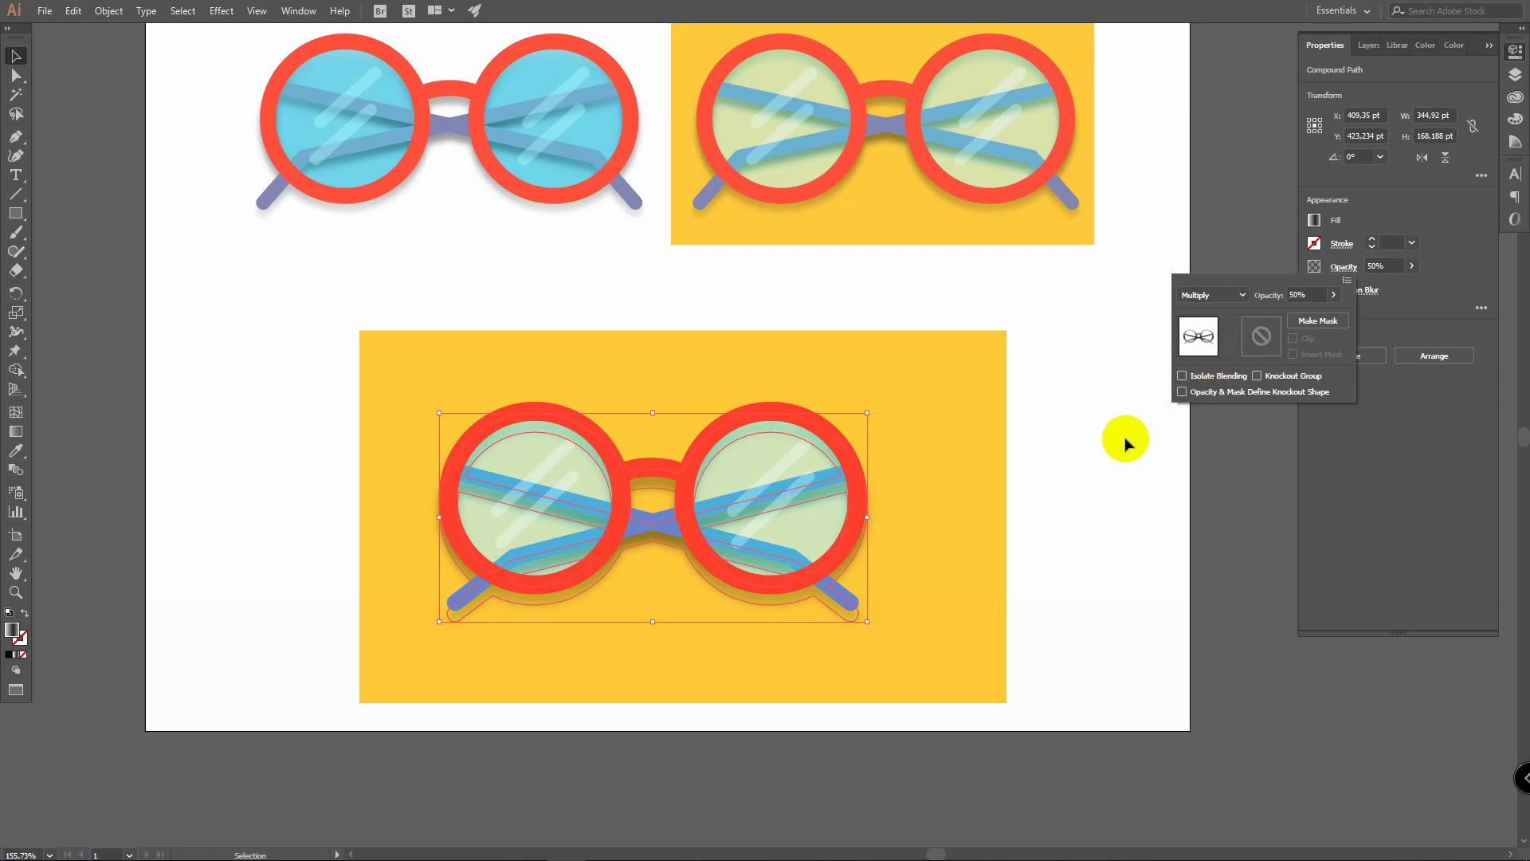
pyautogui.click(1082, 477)
pyautogui.click(1080, 468)
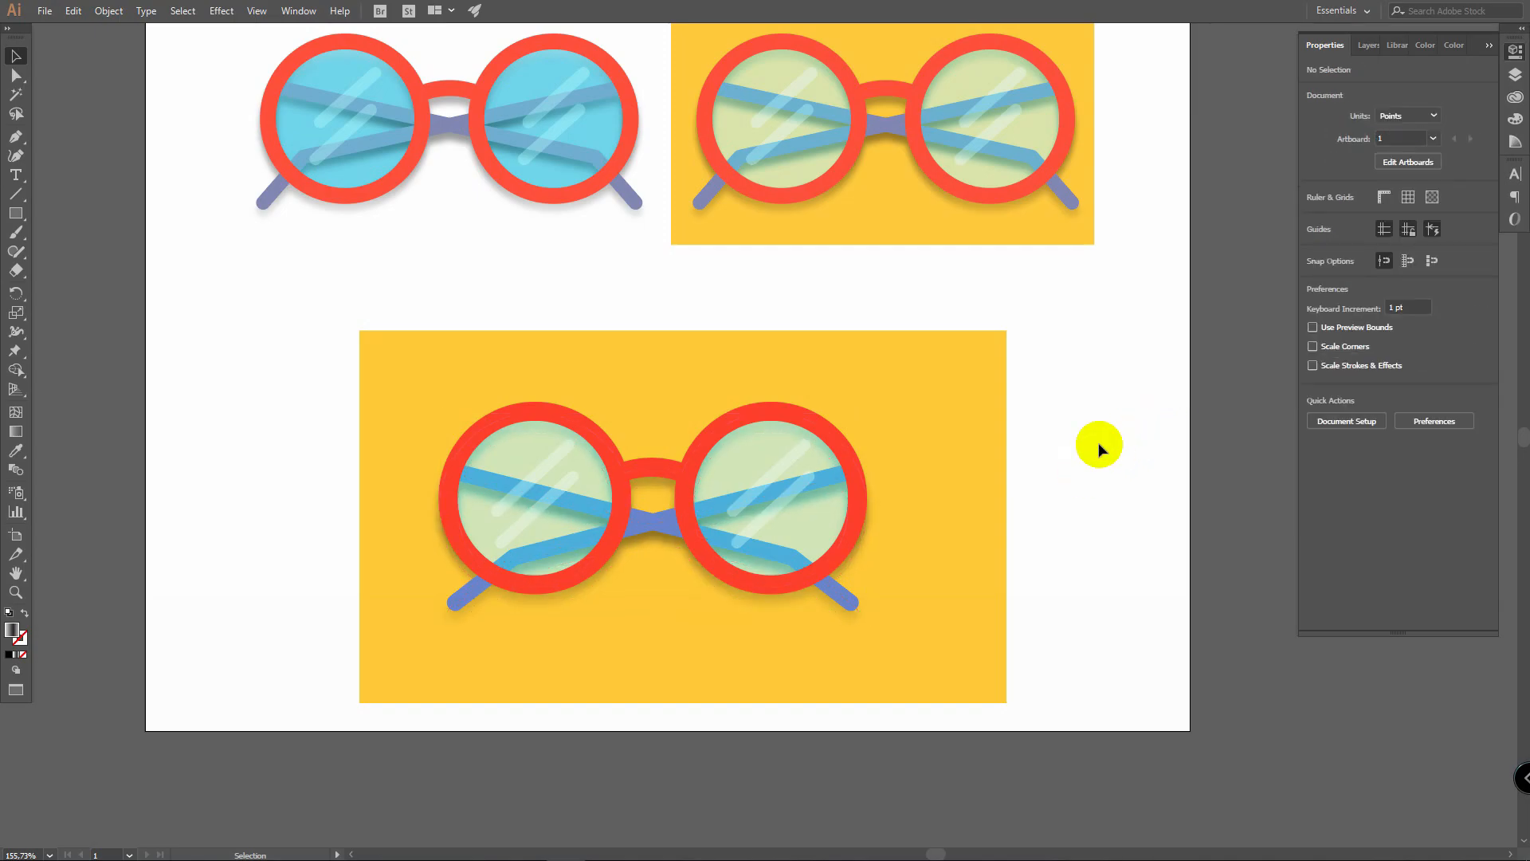
pyautogui.press('space')
pyautogui.moveTo(1092, 375); pyautogui.dragTo(1111, 403)
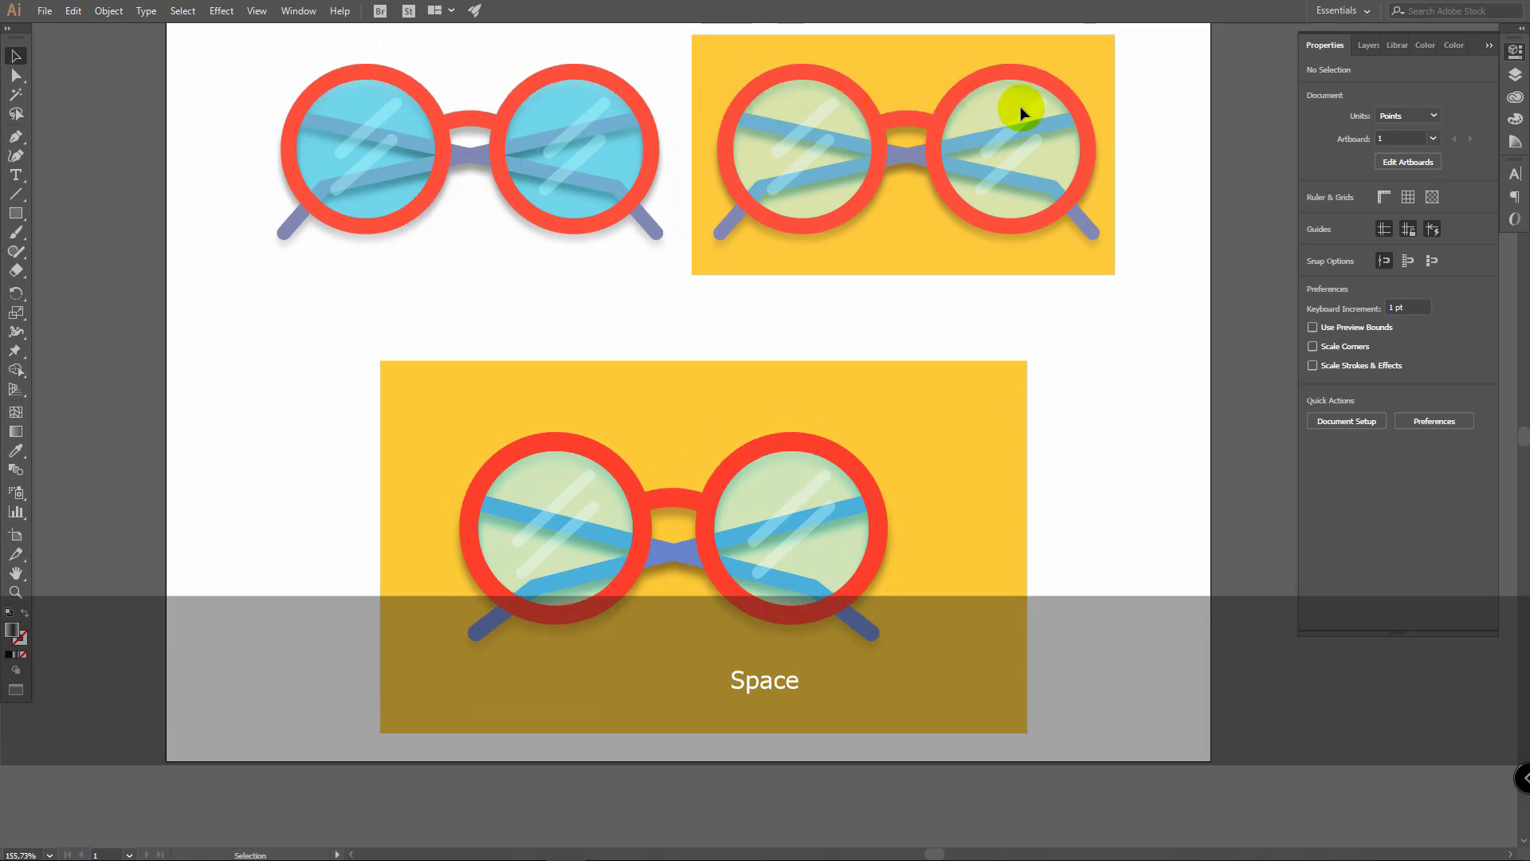